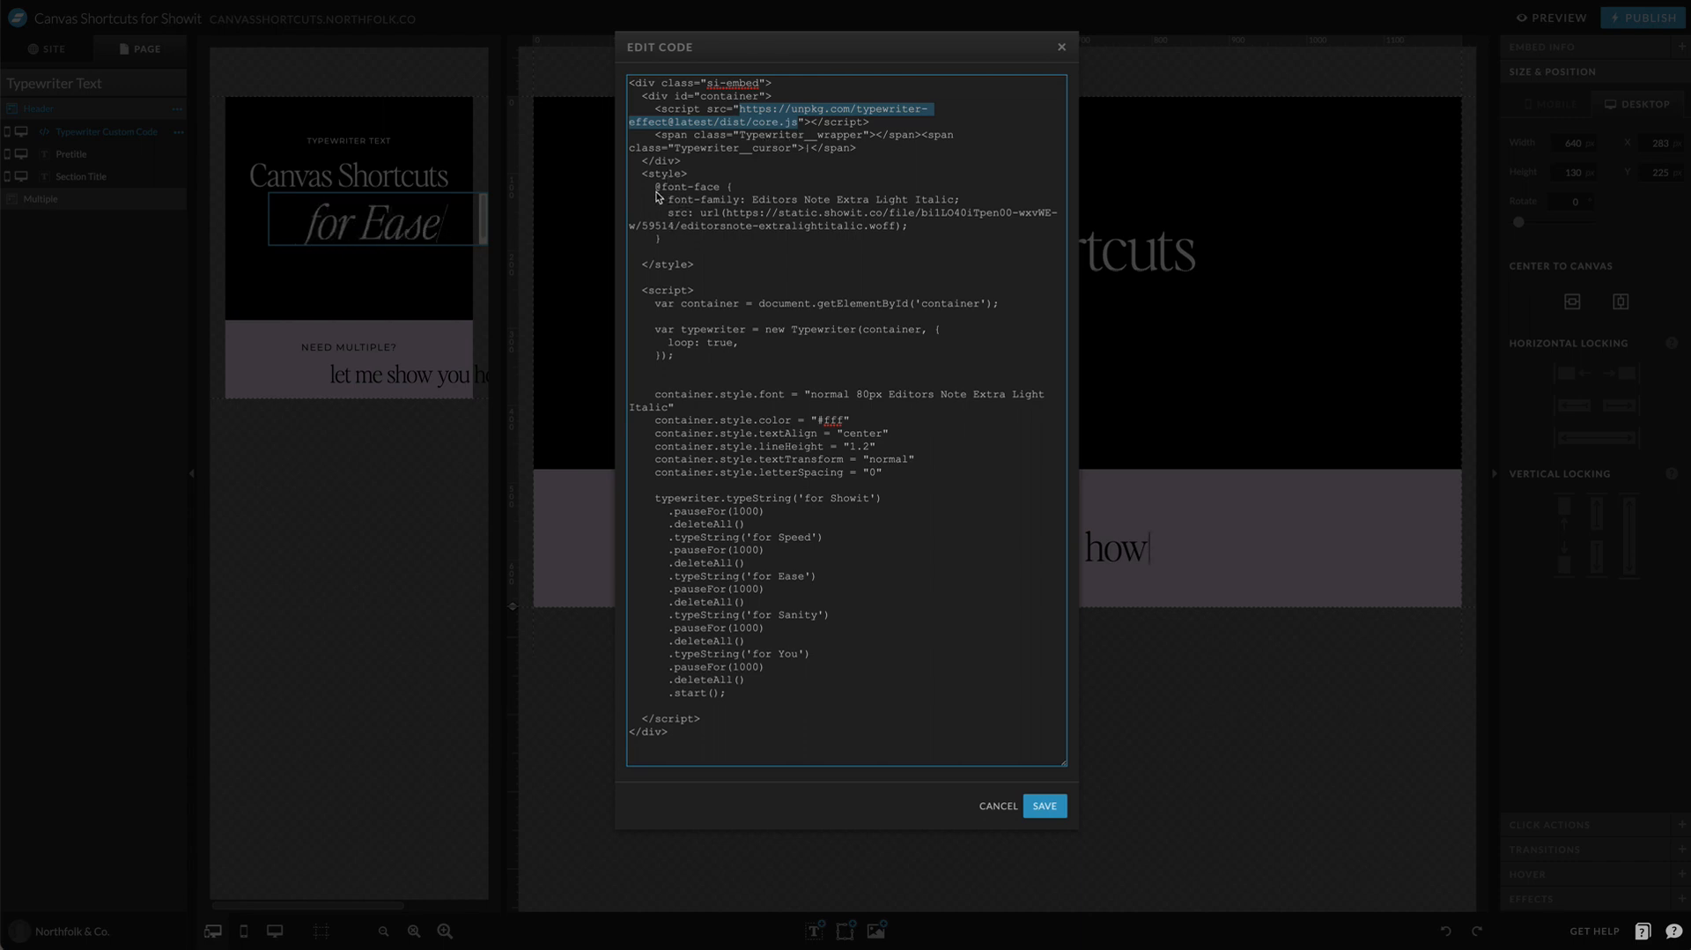
drag(655, 187, 952, 244)
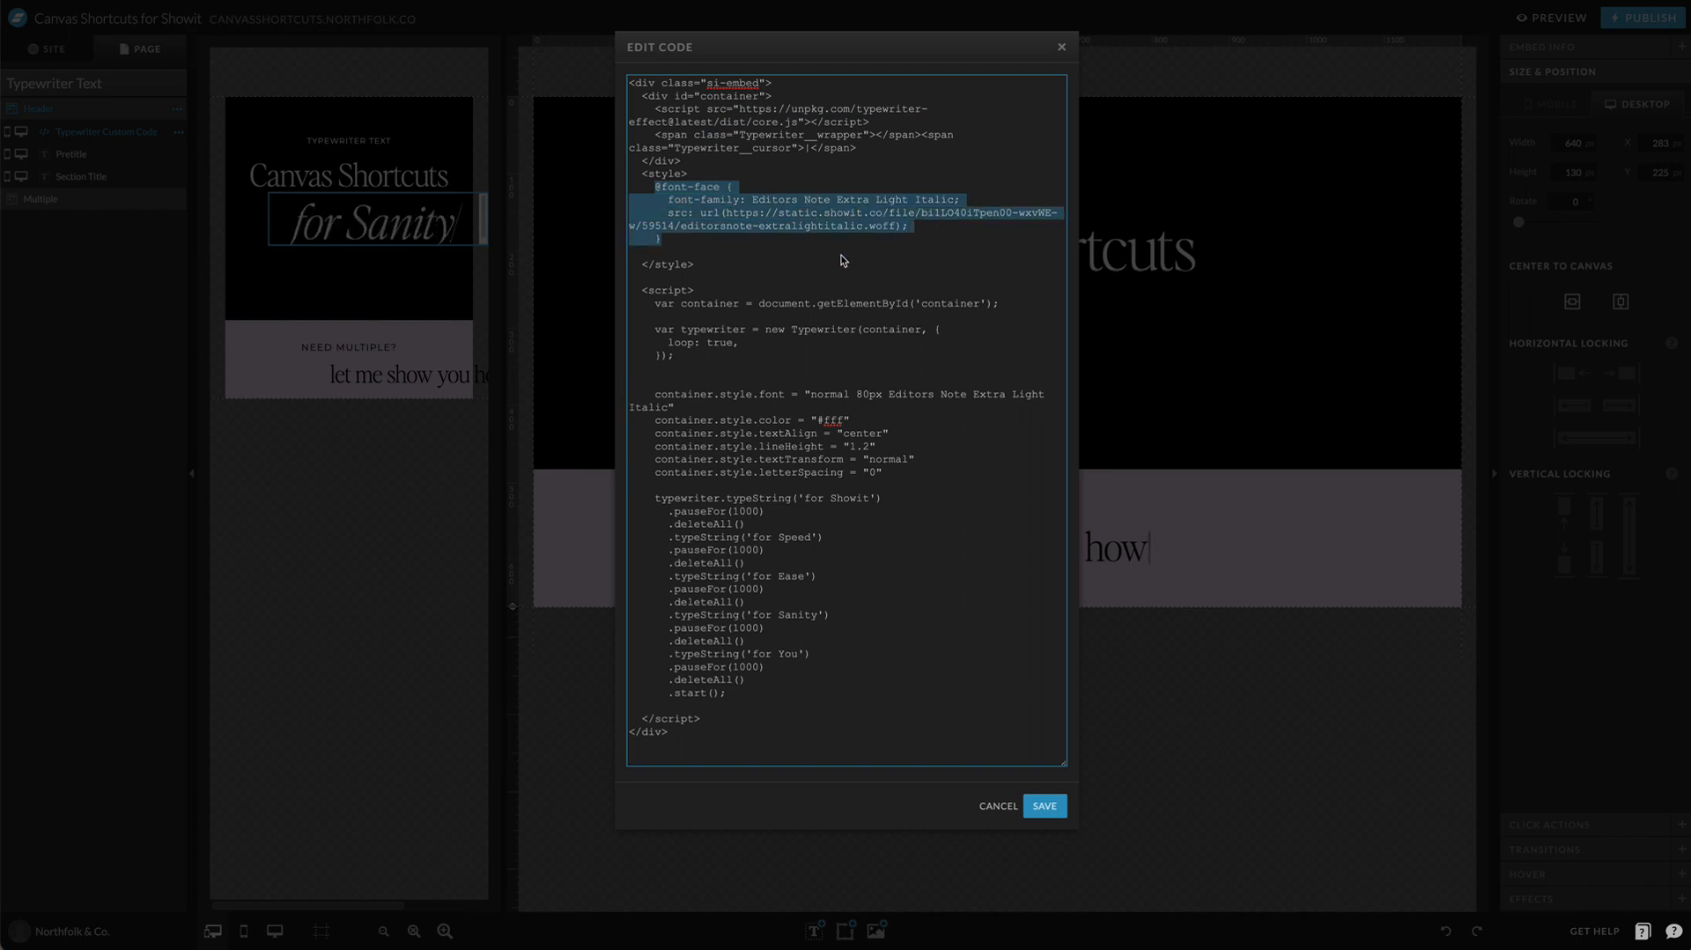
click(632, 308)
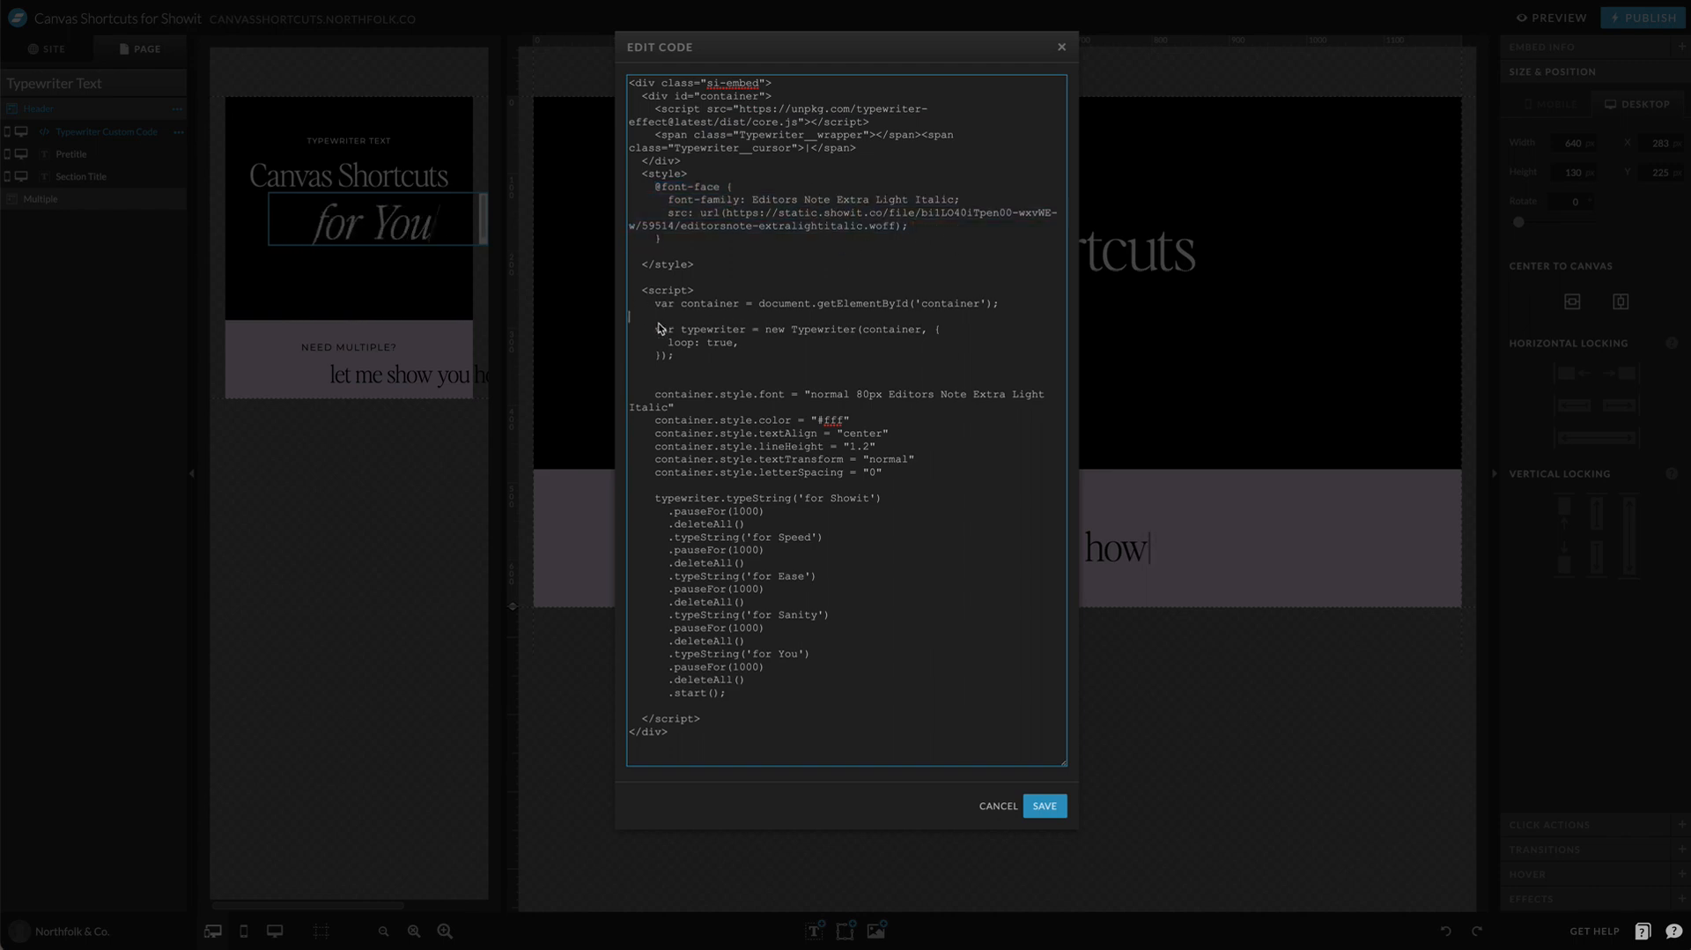
drag(740, 351, 890, 470)
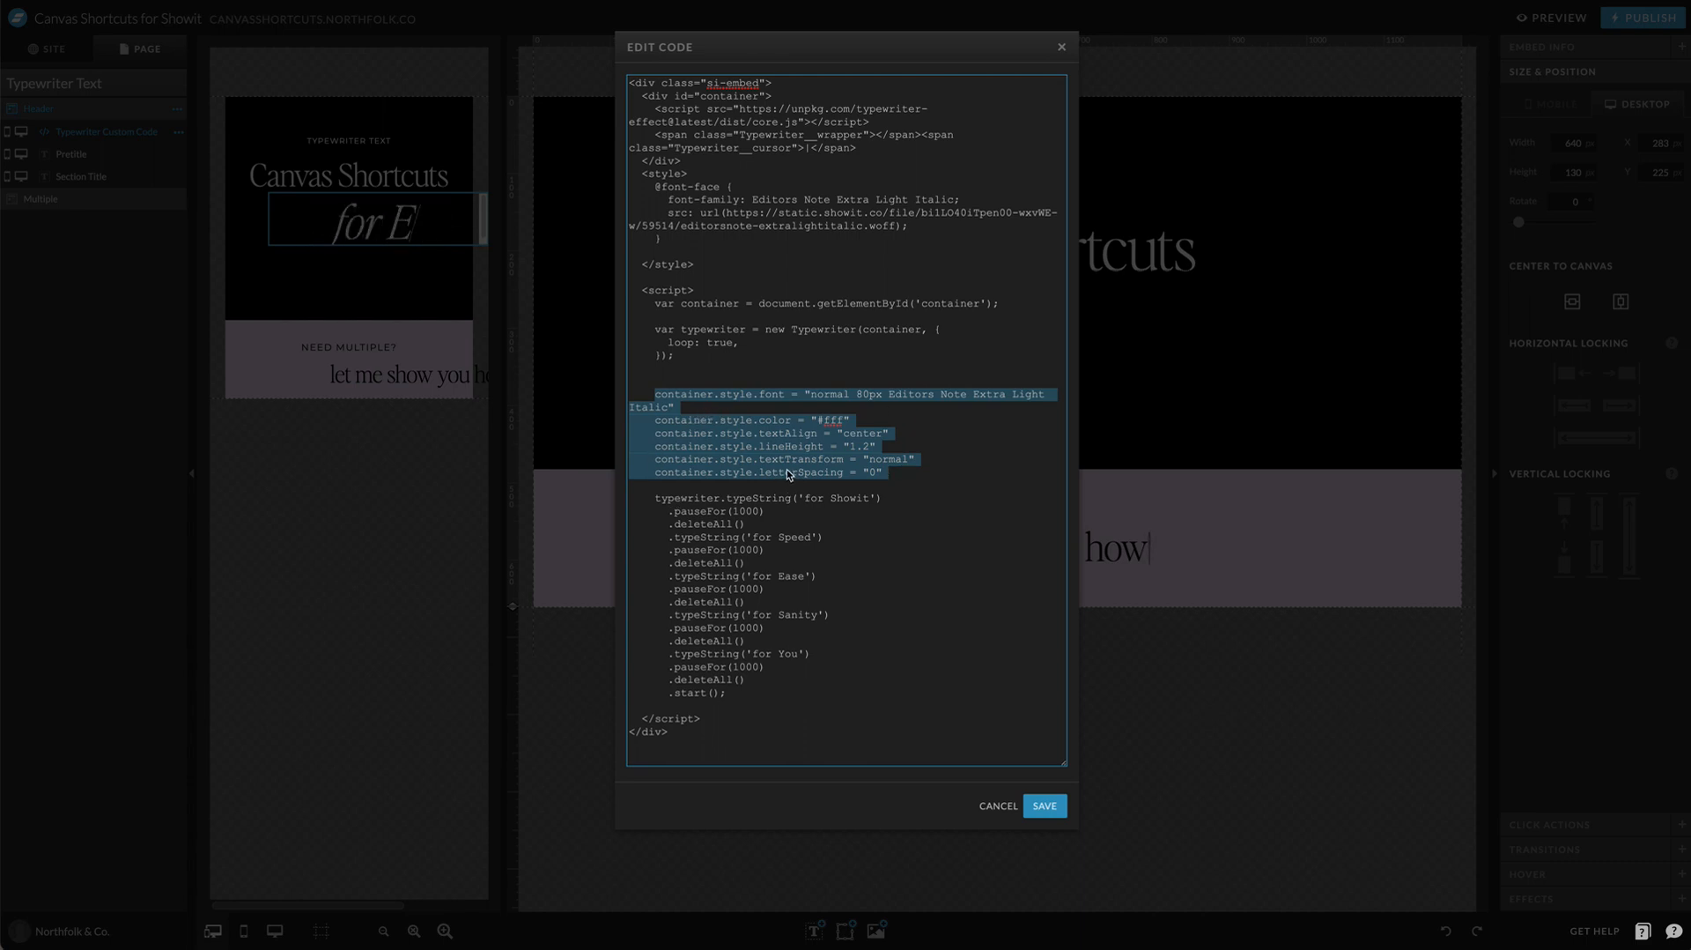
click(727, 537)
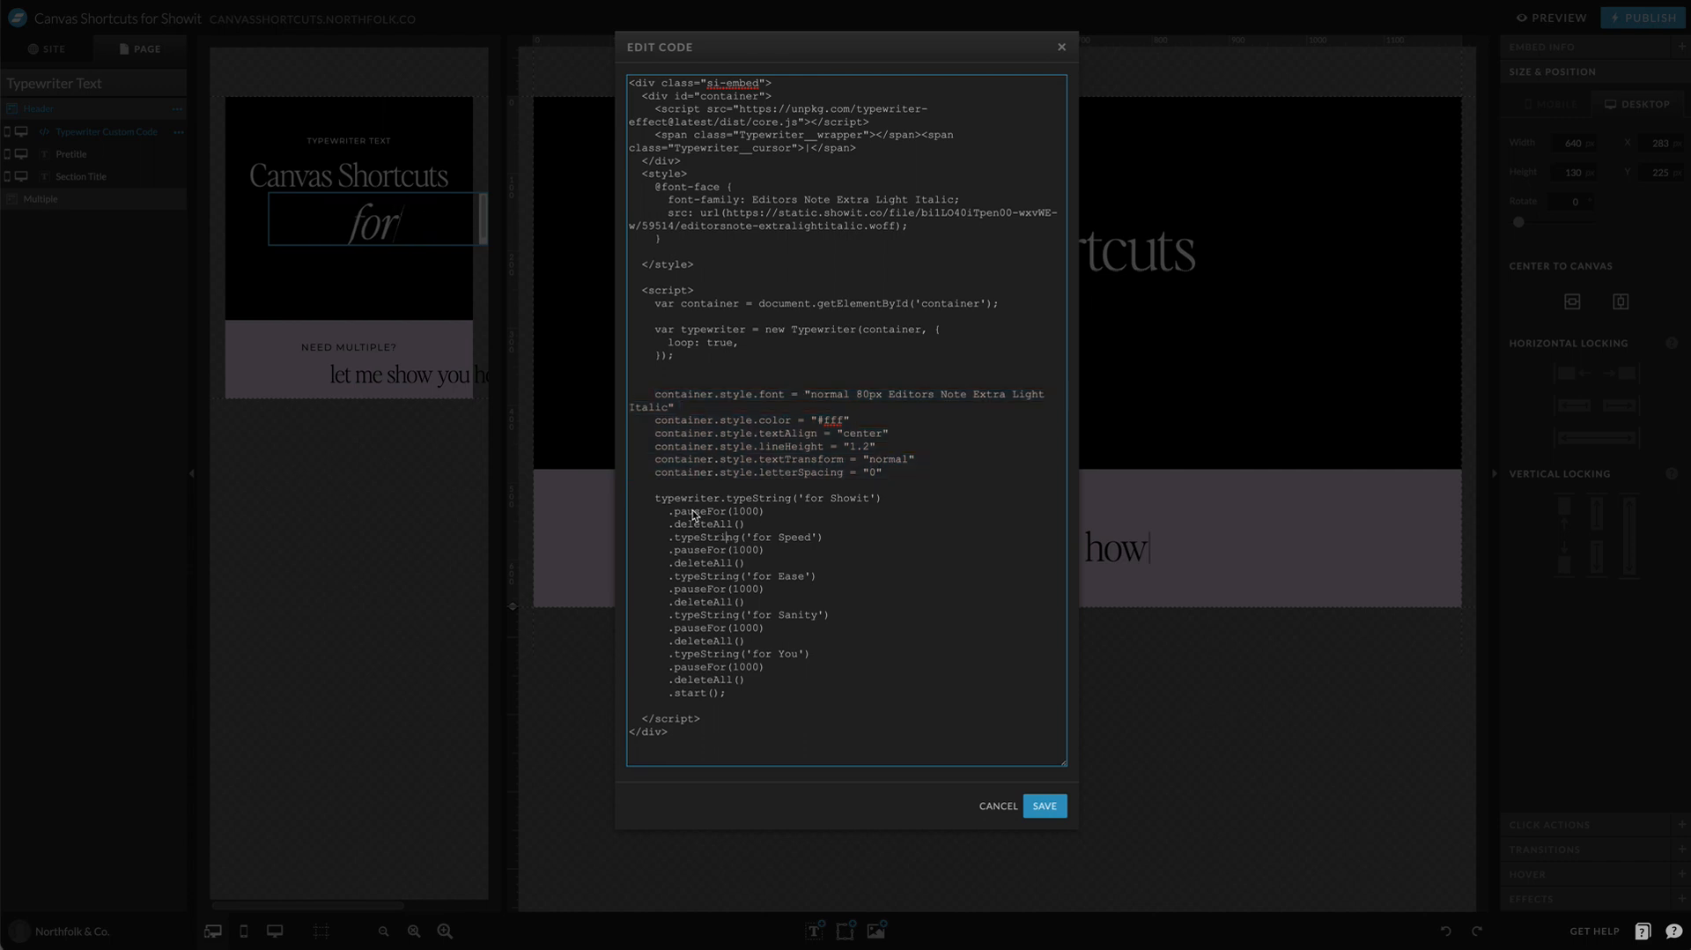
drag(654, 498, 772, 694)
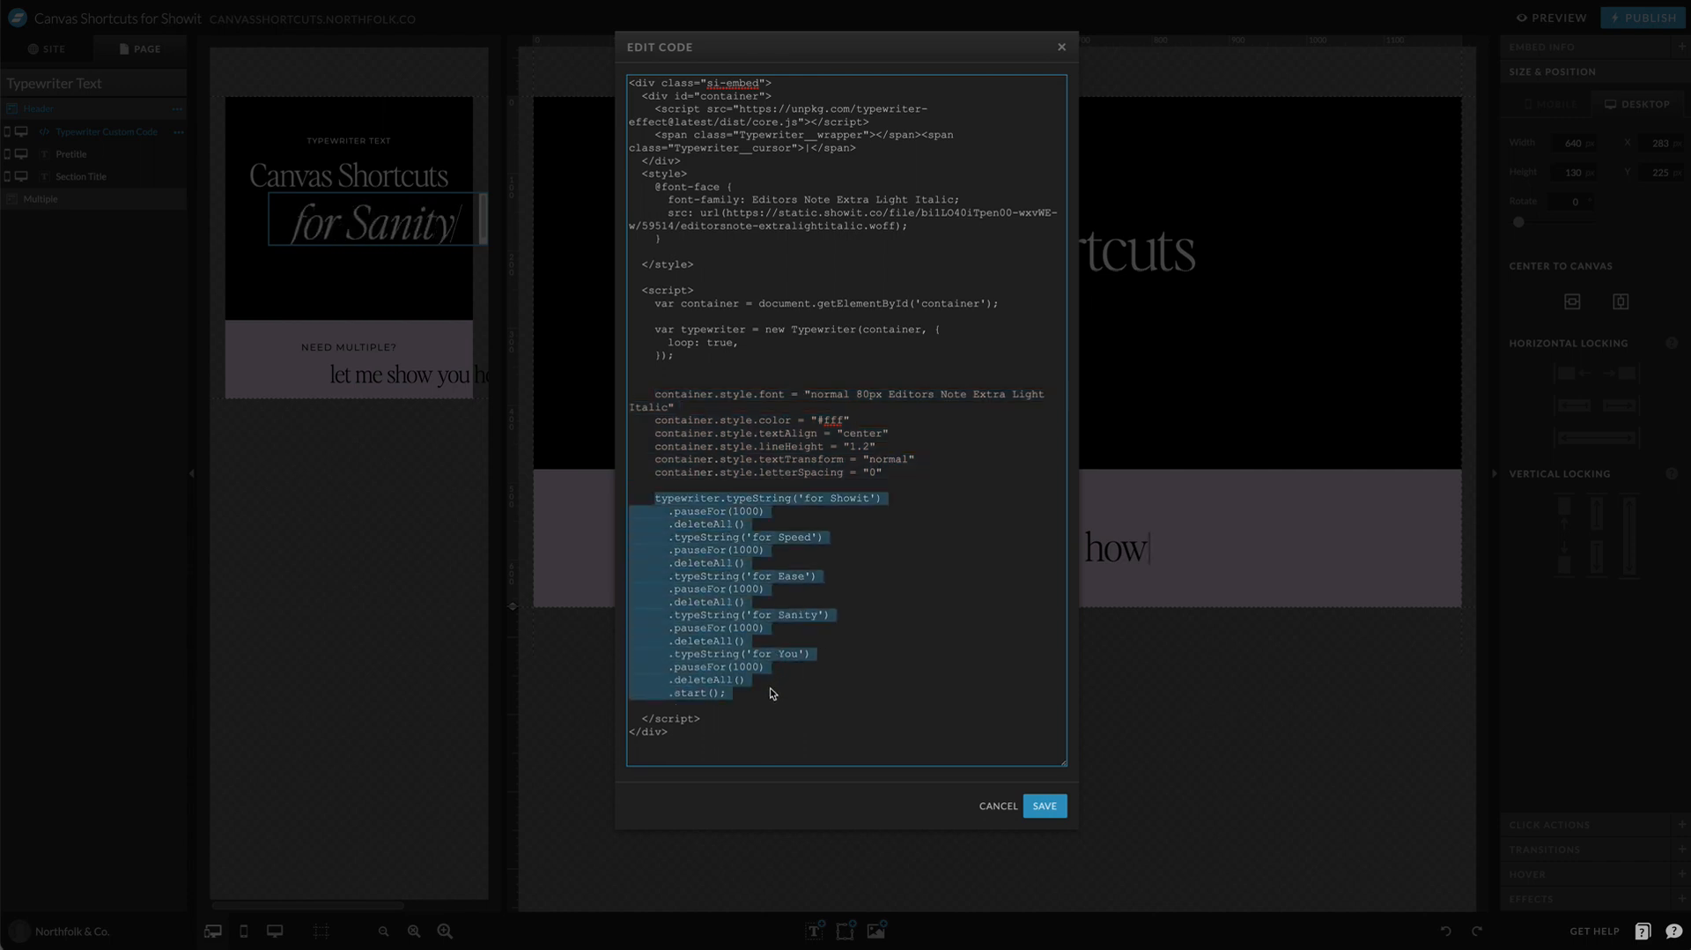
click(822, 490)
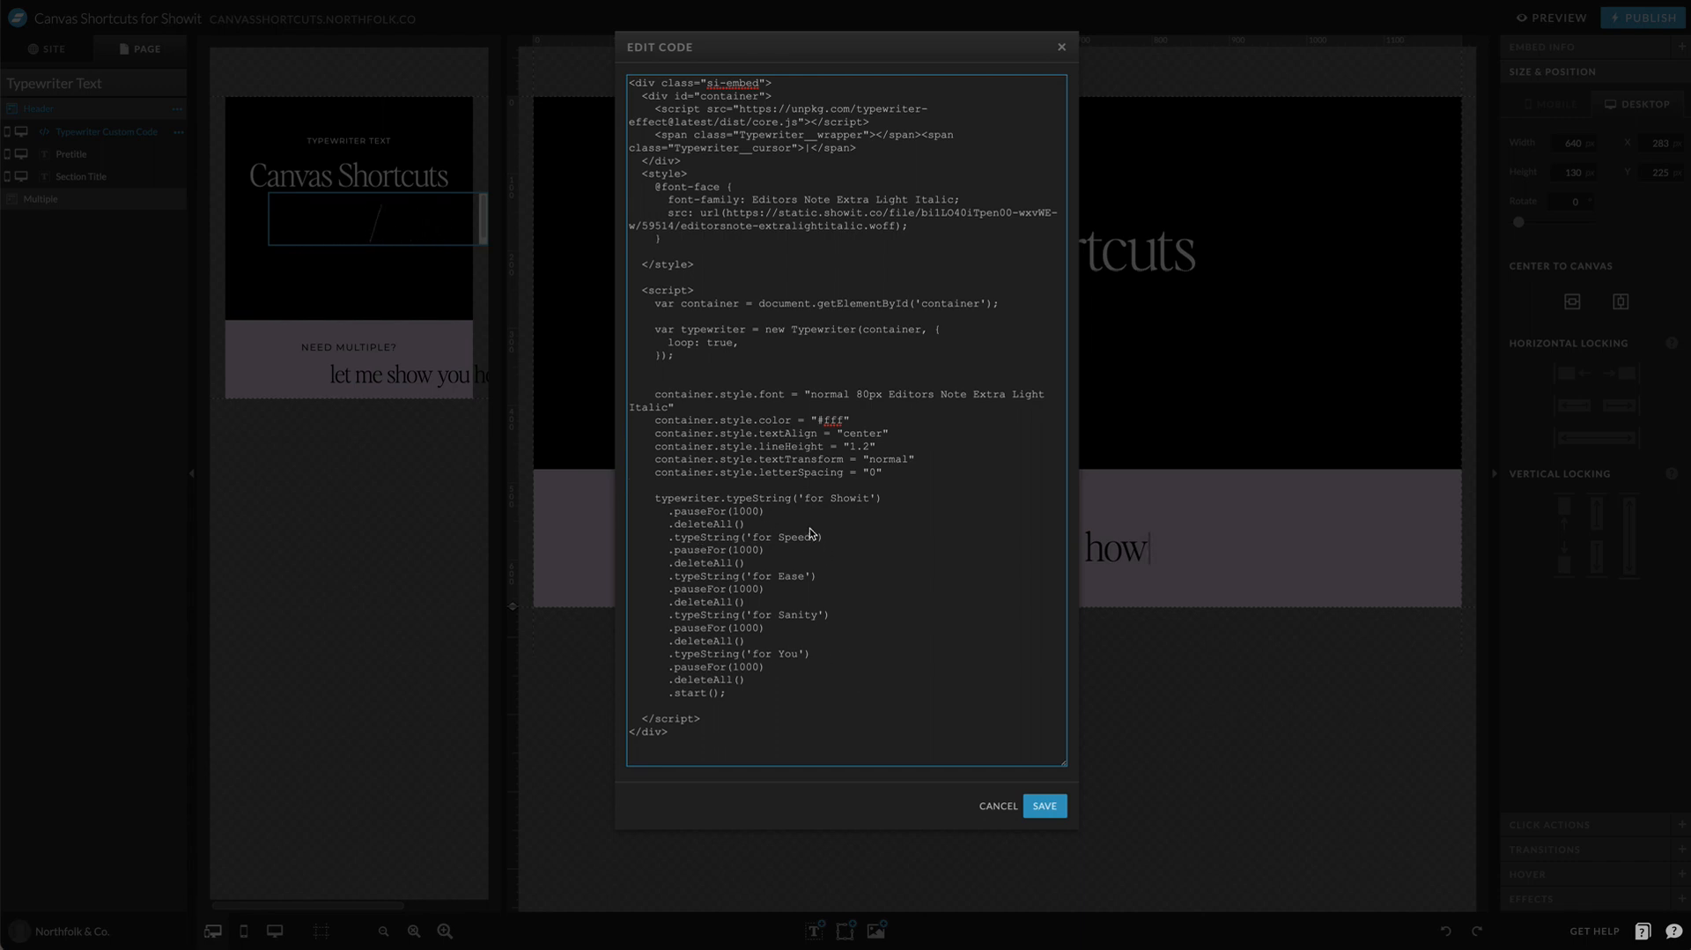
drag(643, 498, 762, 548)
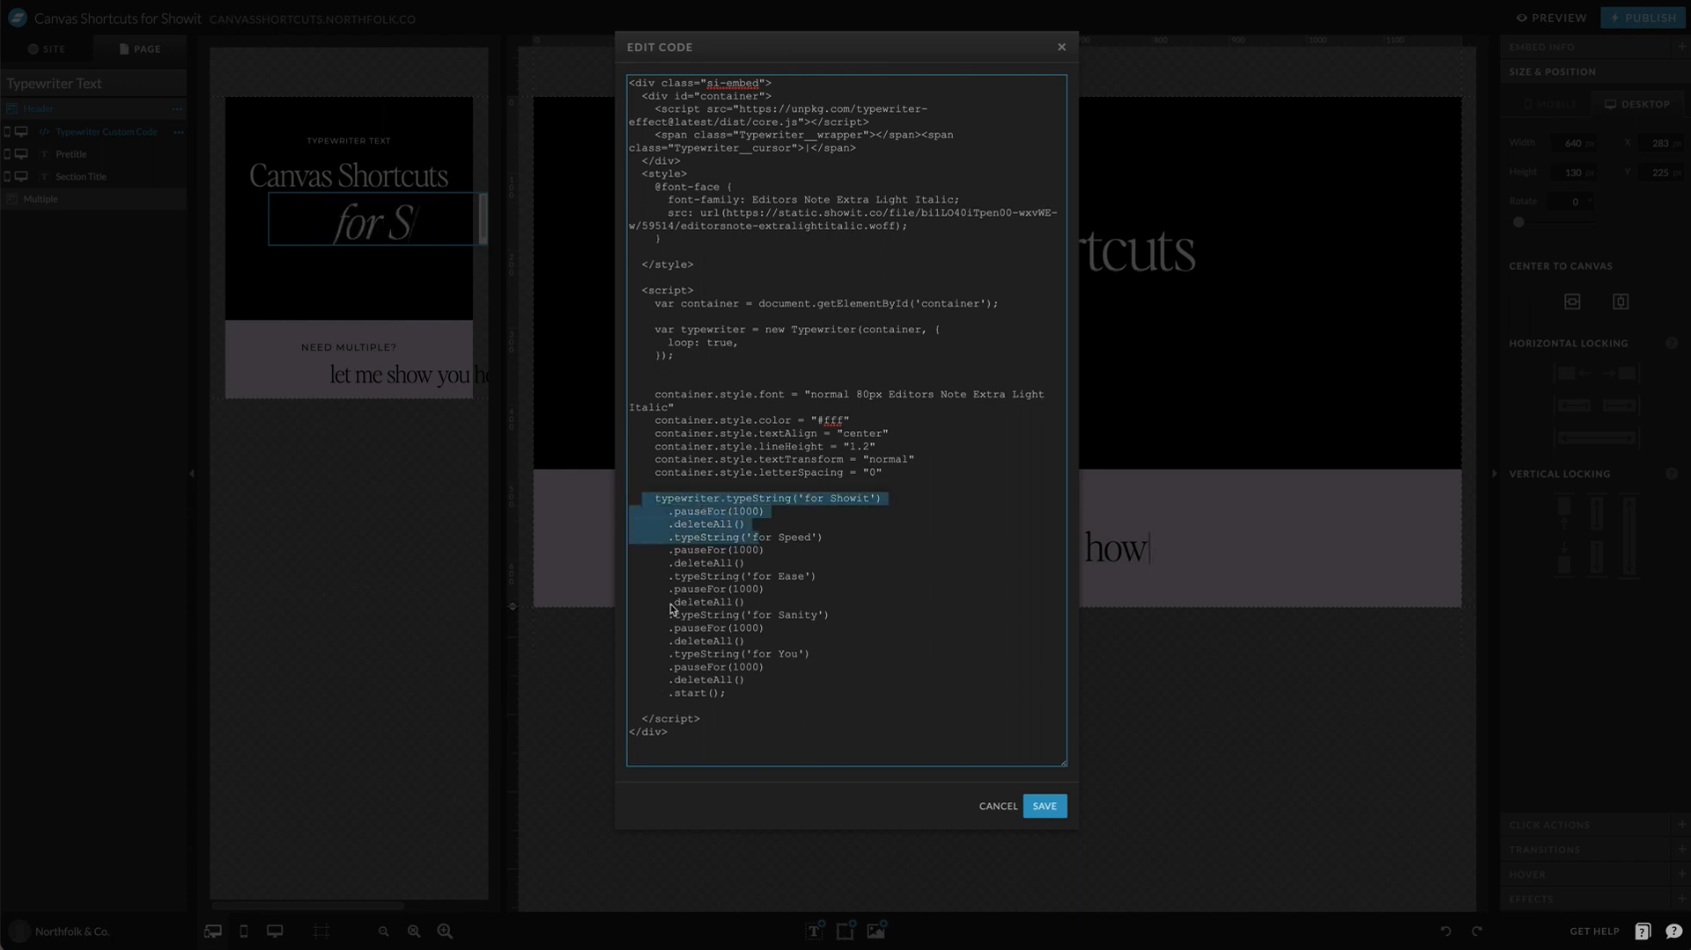
click(740, 524)
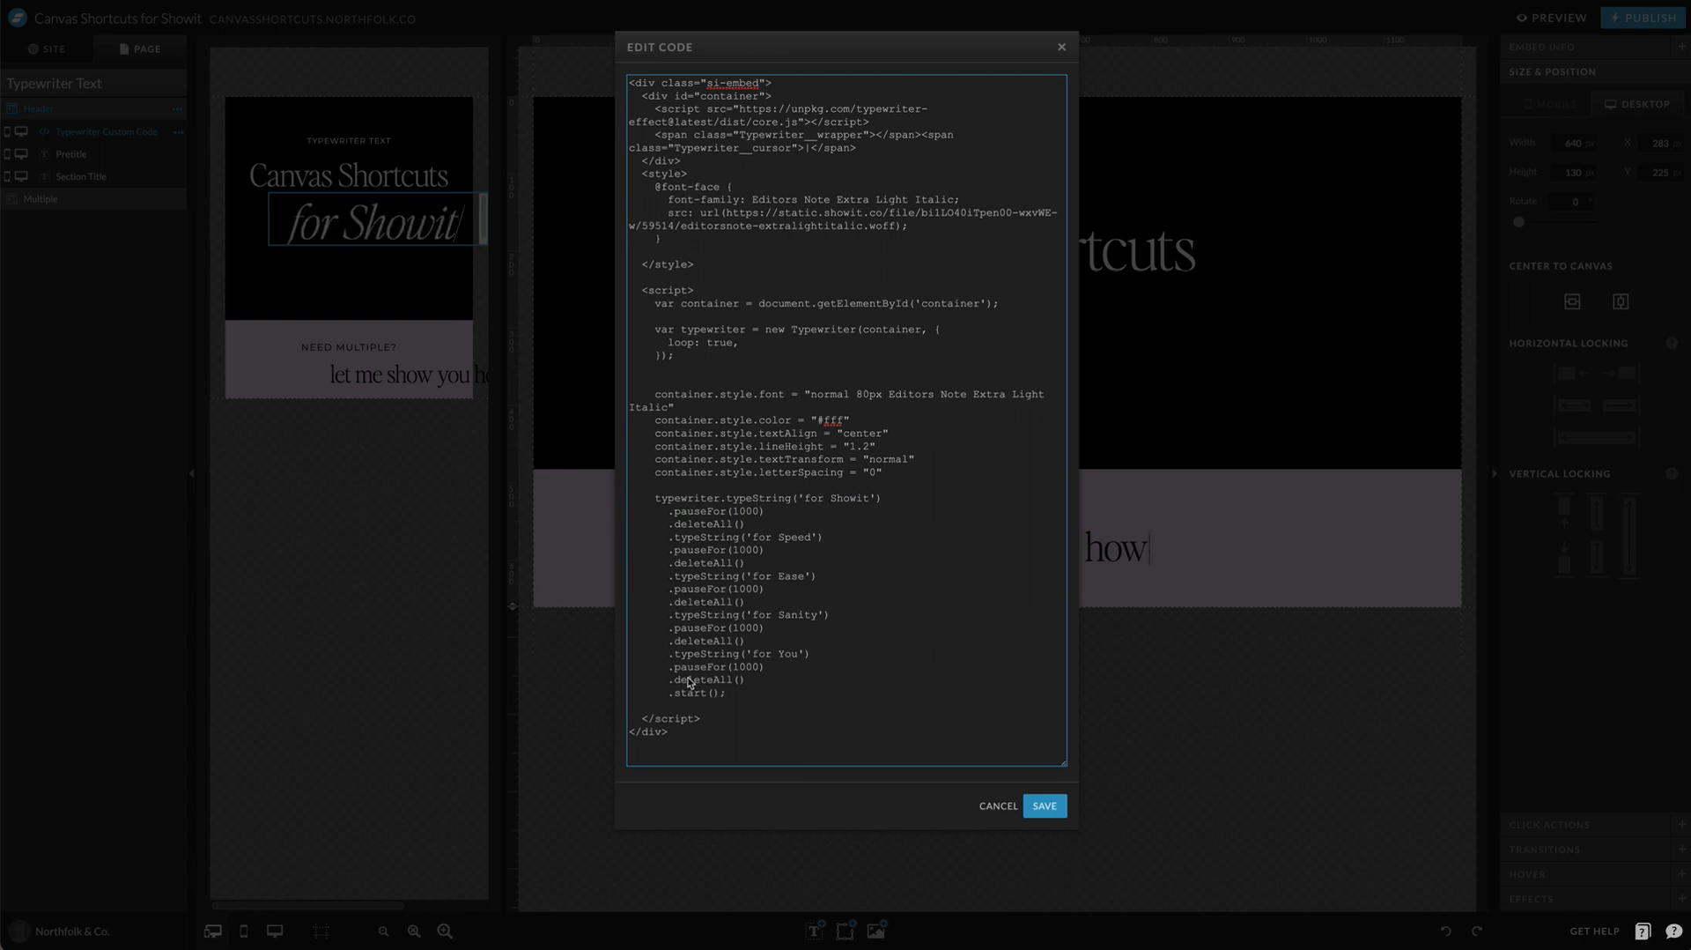
double_click(721, 343)
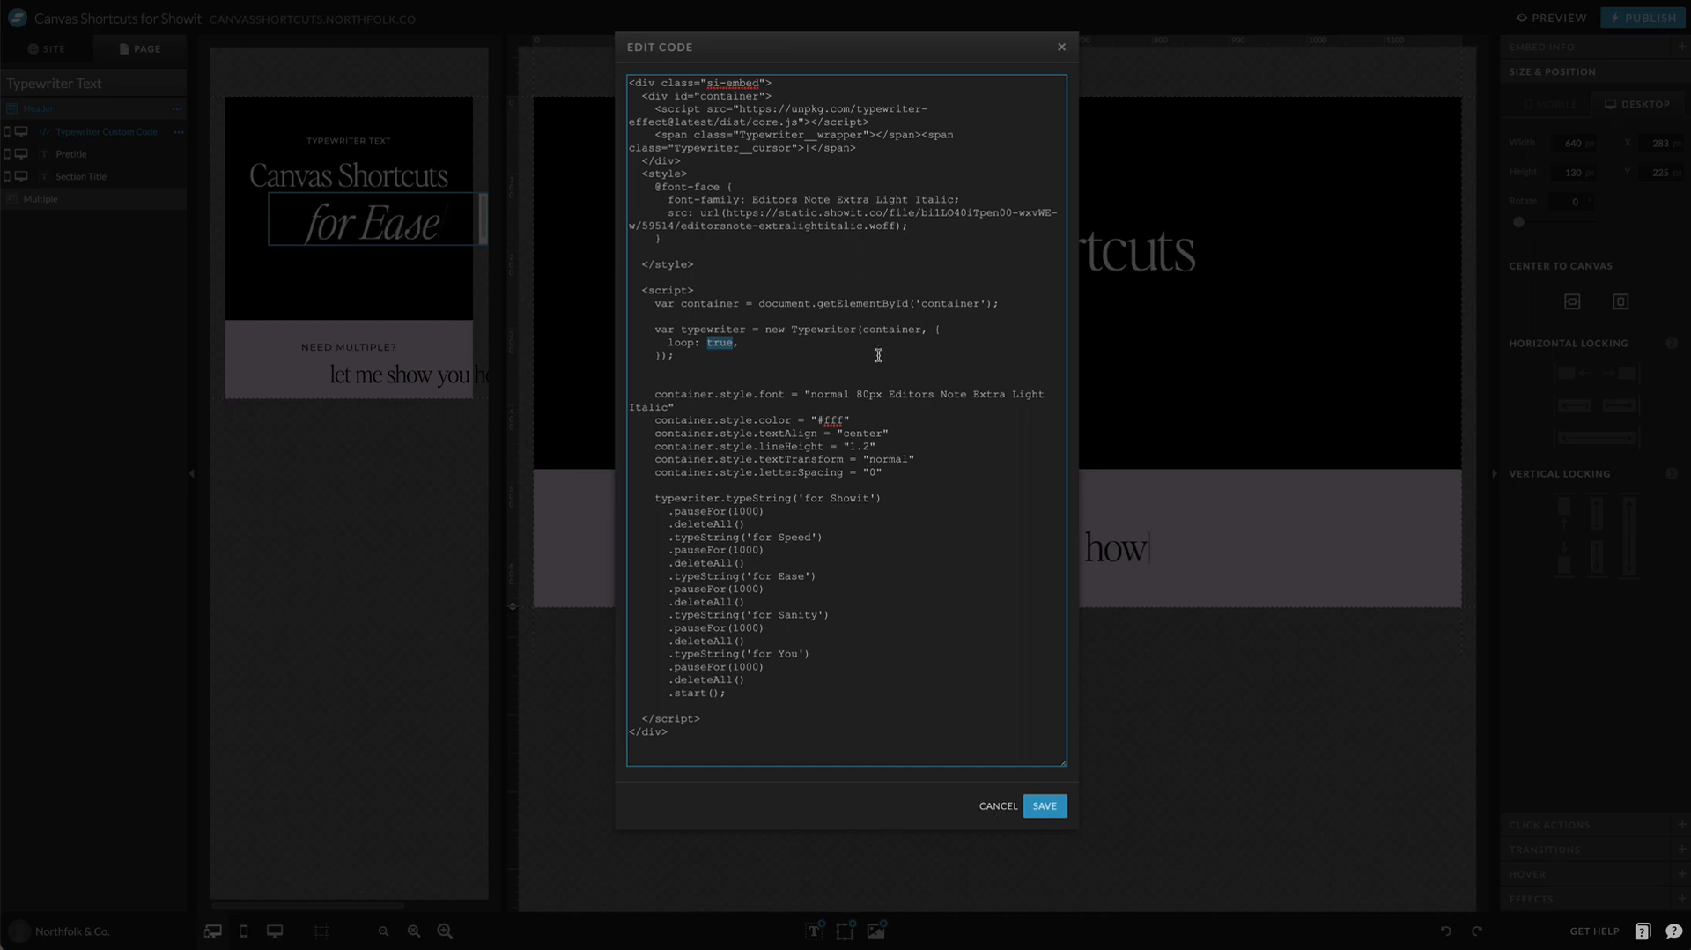
click(999, 805)
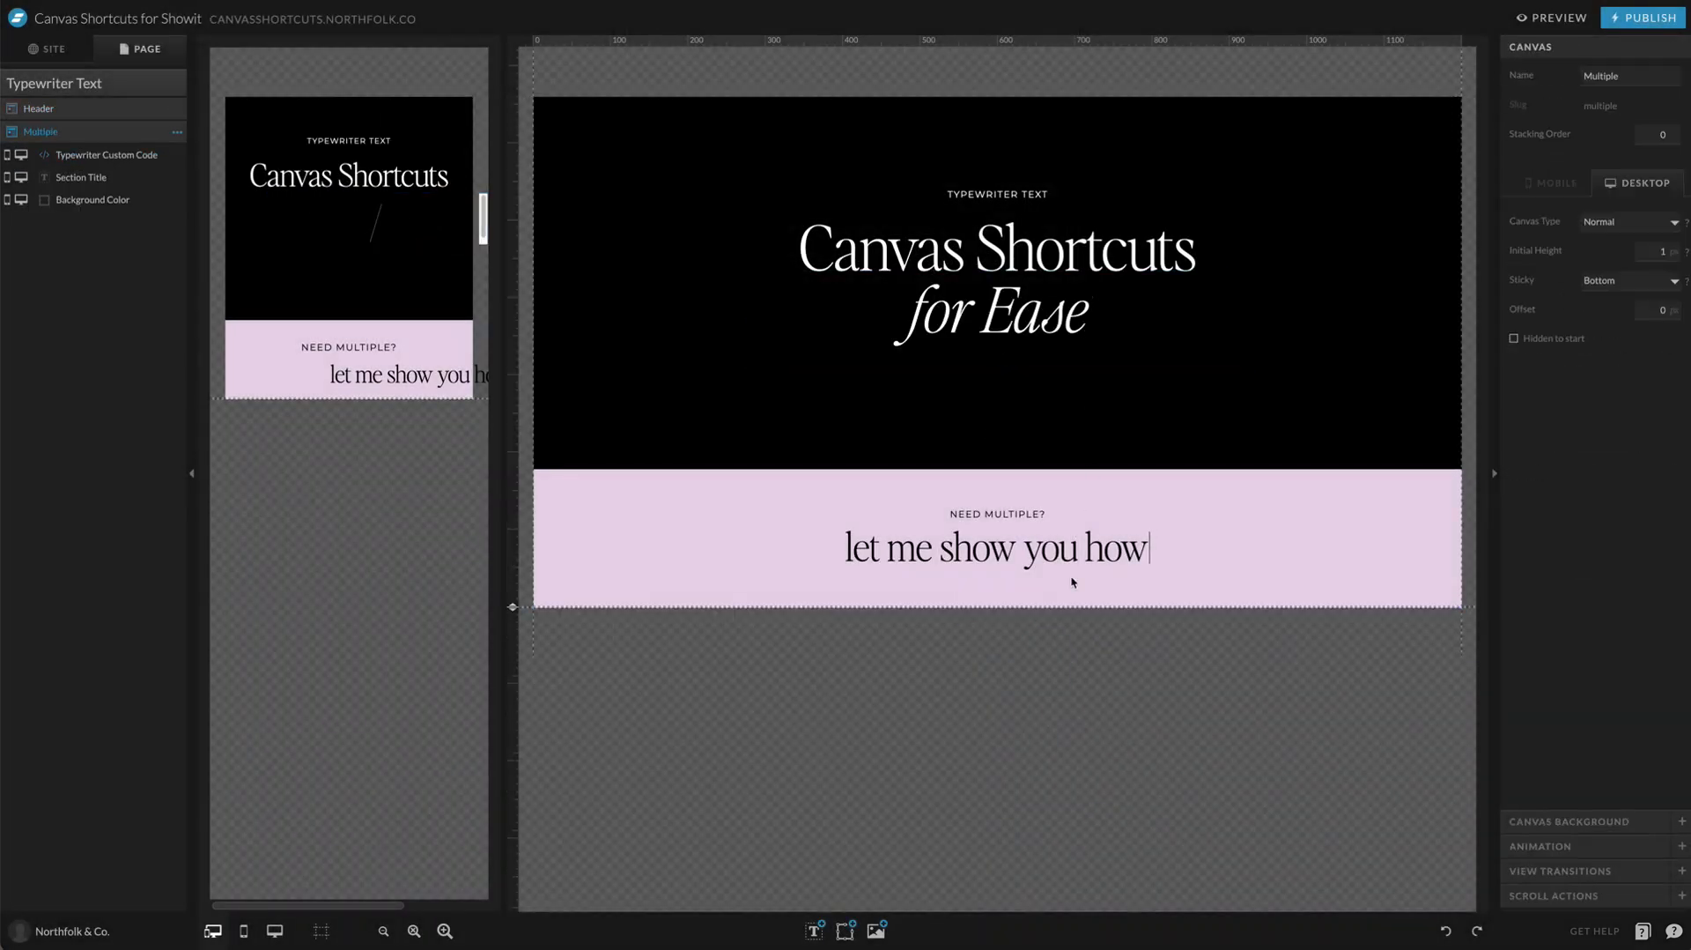
Step: Examine the second typewriter's embed code in the Multiple canvas, including its container ID and loop setting, and close it without saving
click(997, 556)
double_click(996, 564)
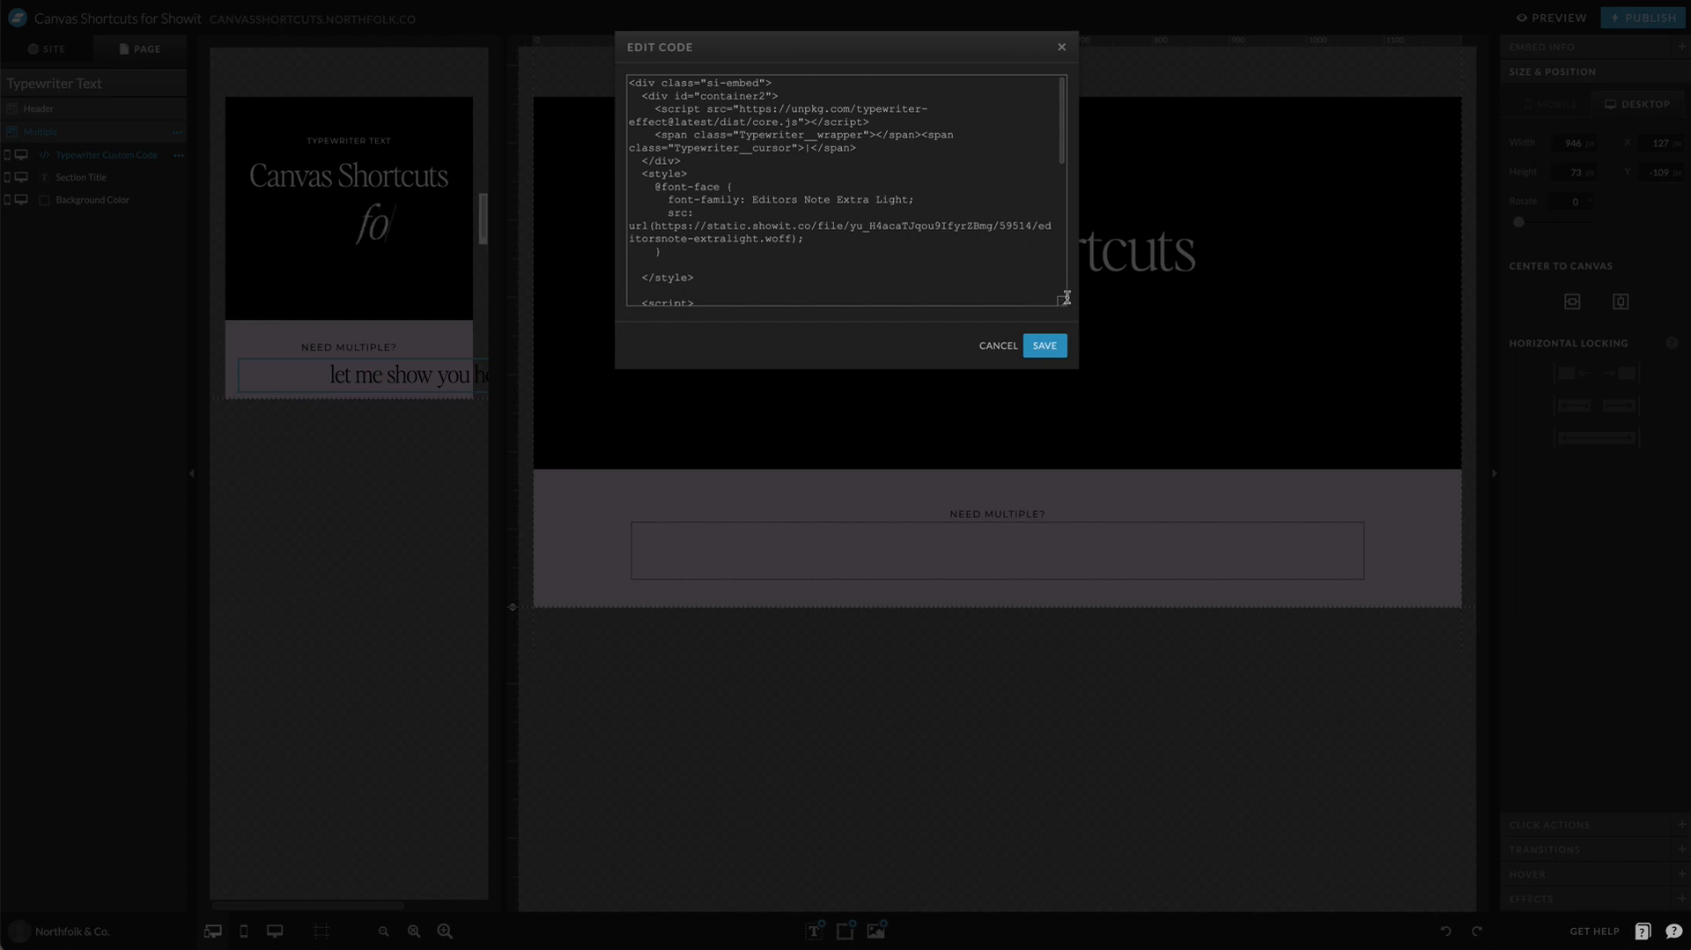
drag(1065, 313, 1065, 662)
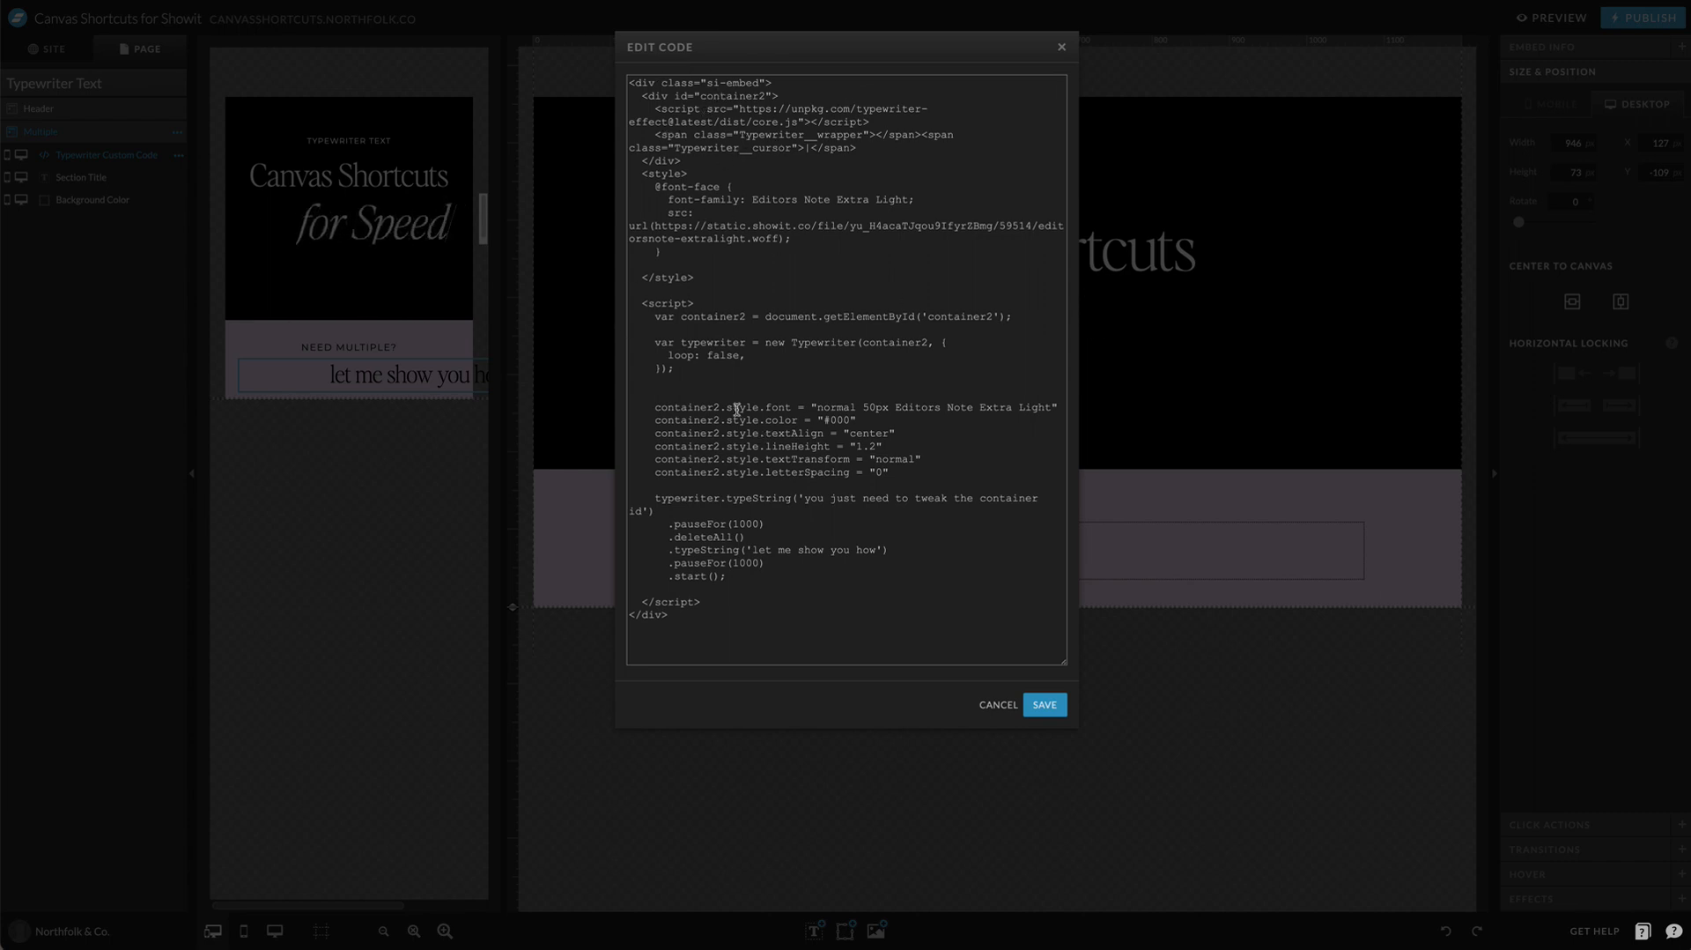
click(706, 537)
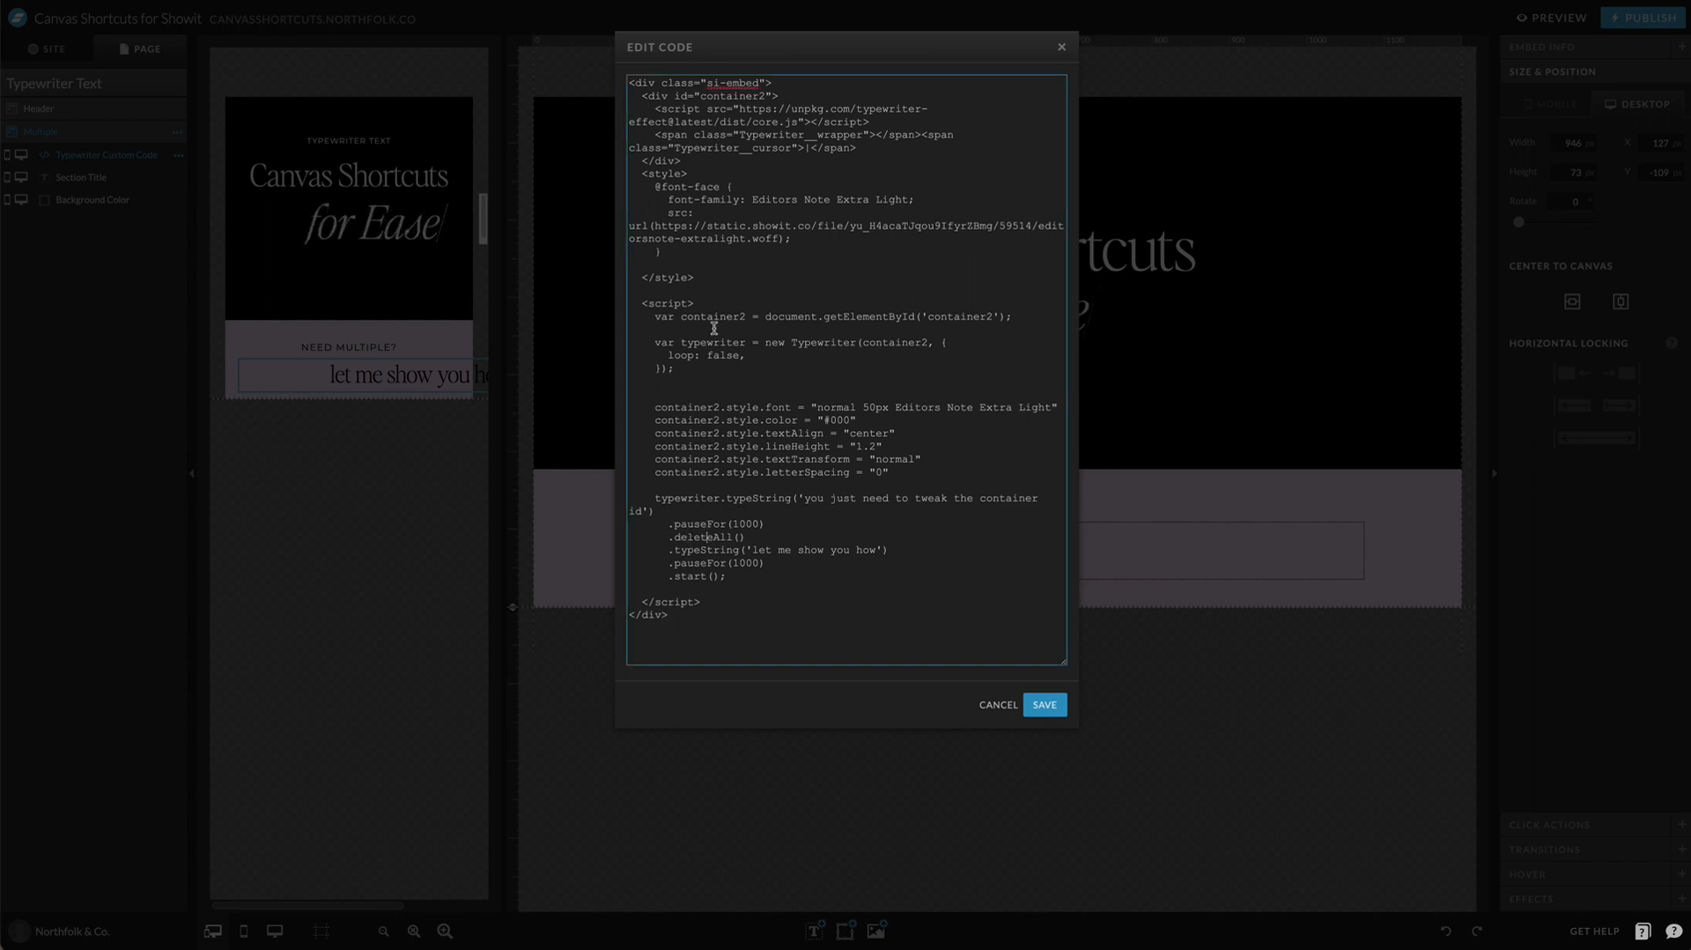
drag(745, 355, 667, 355)
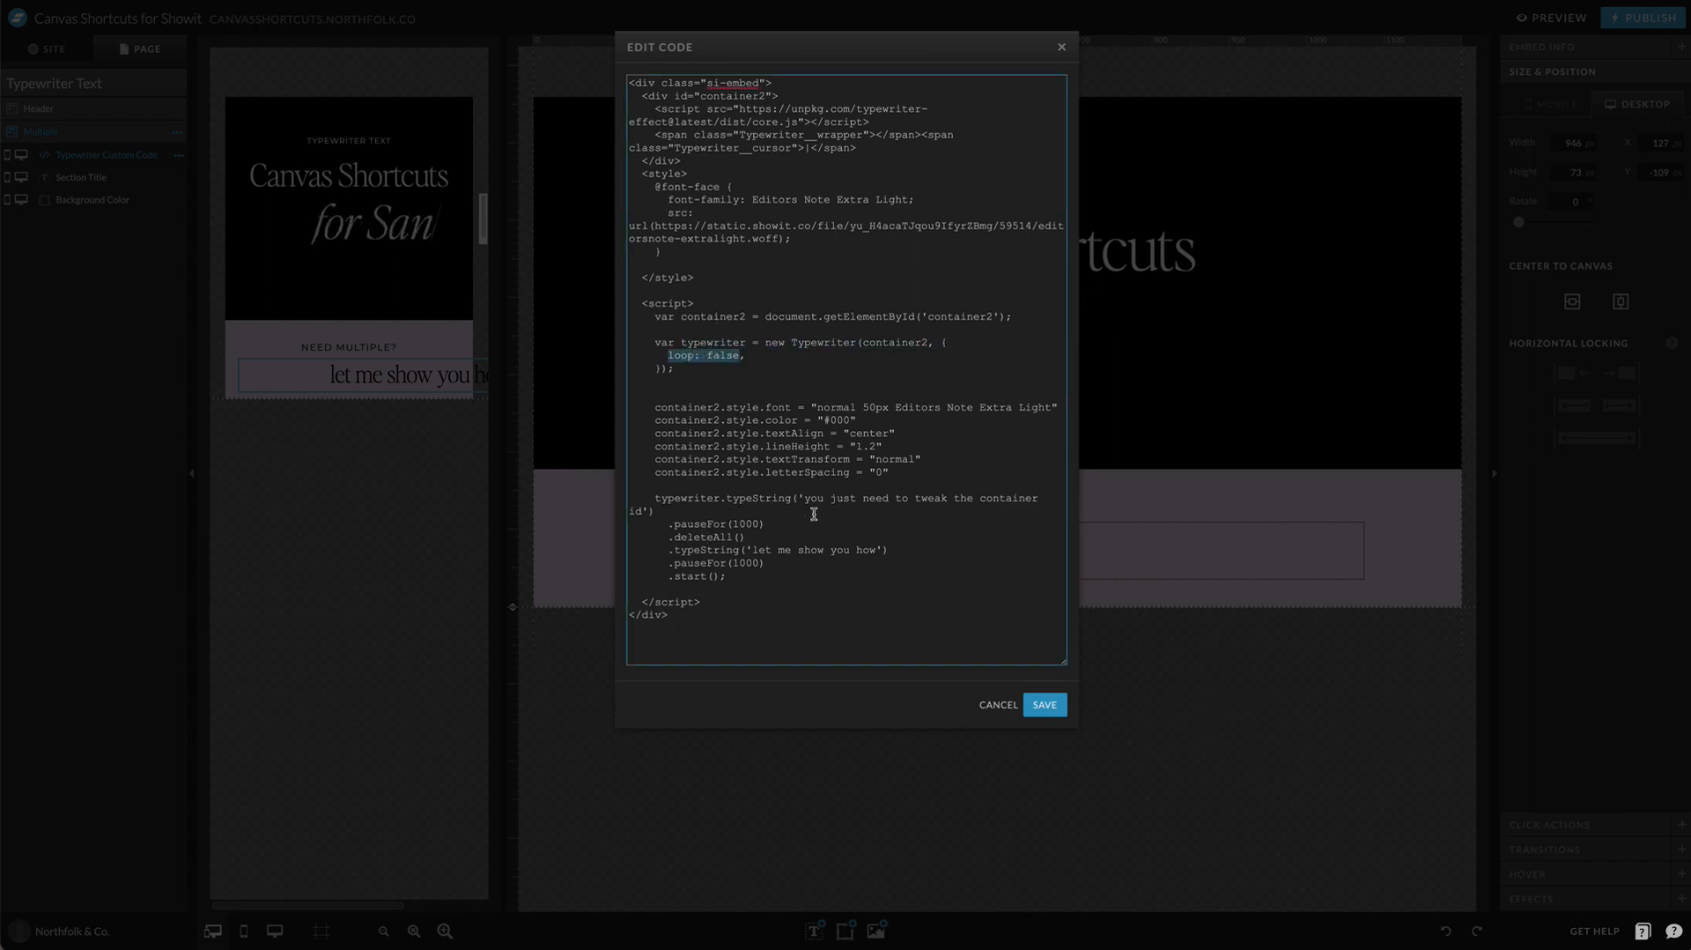
click(988, 704)
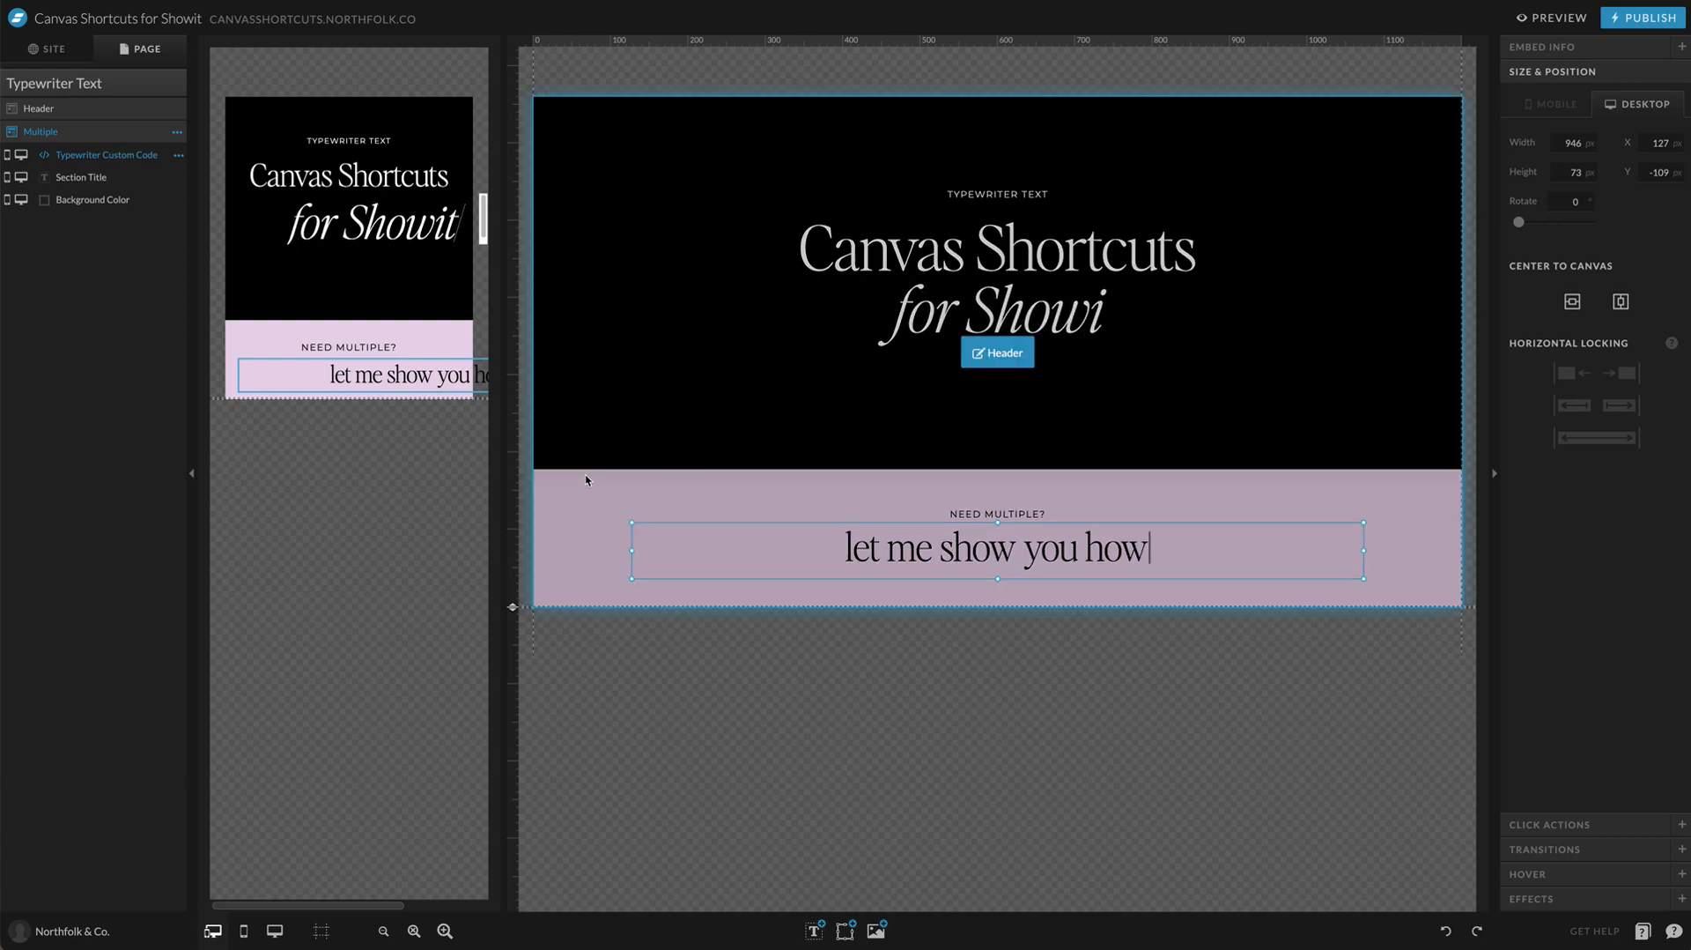
Step: Copy the entire embed code of the header's typewriter text and close the code editor
click(965, 339)
double_click(966, 339)
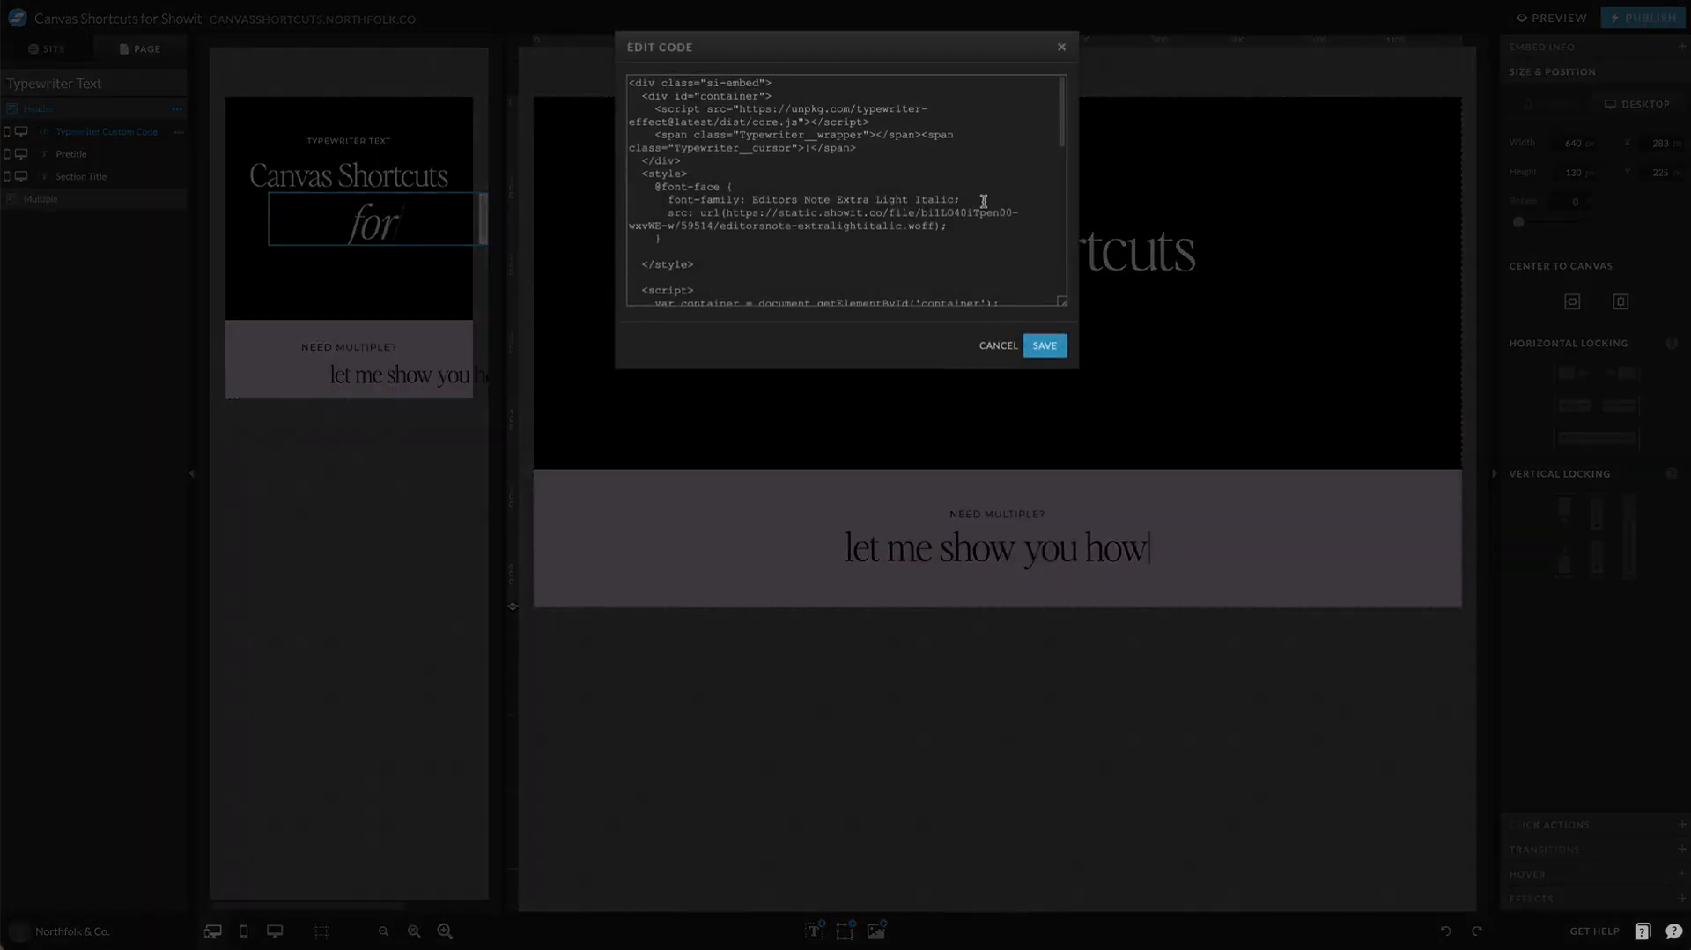
click(964, 178)
key(ctrl+a)
click(964, 481)
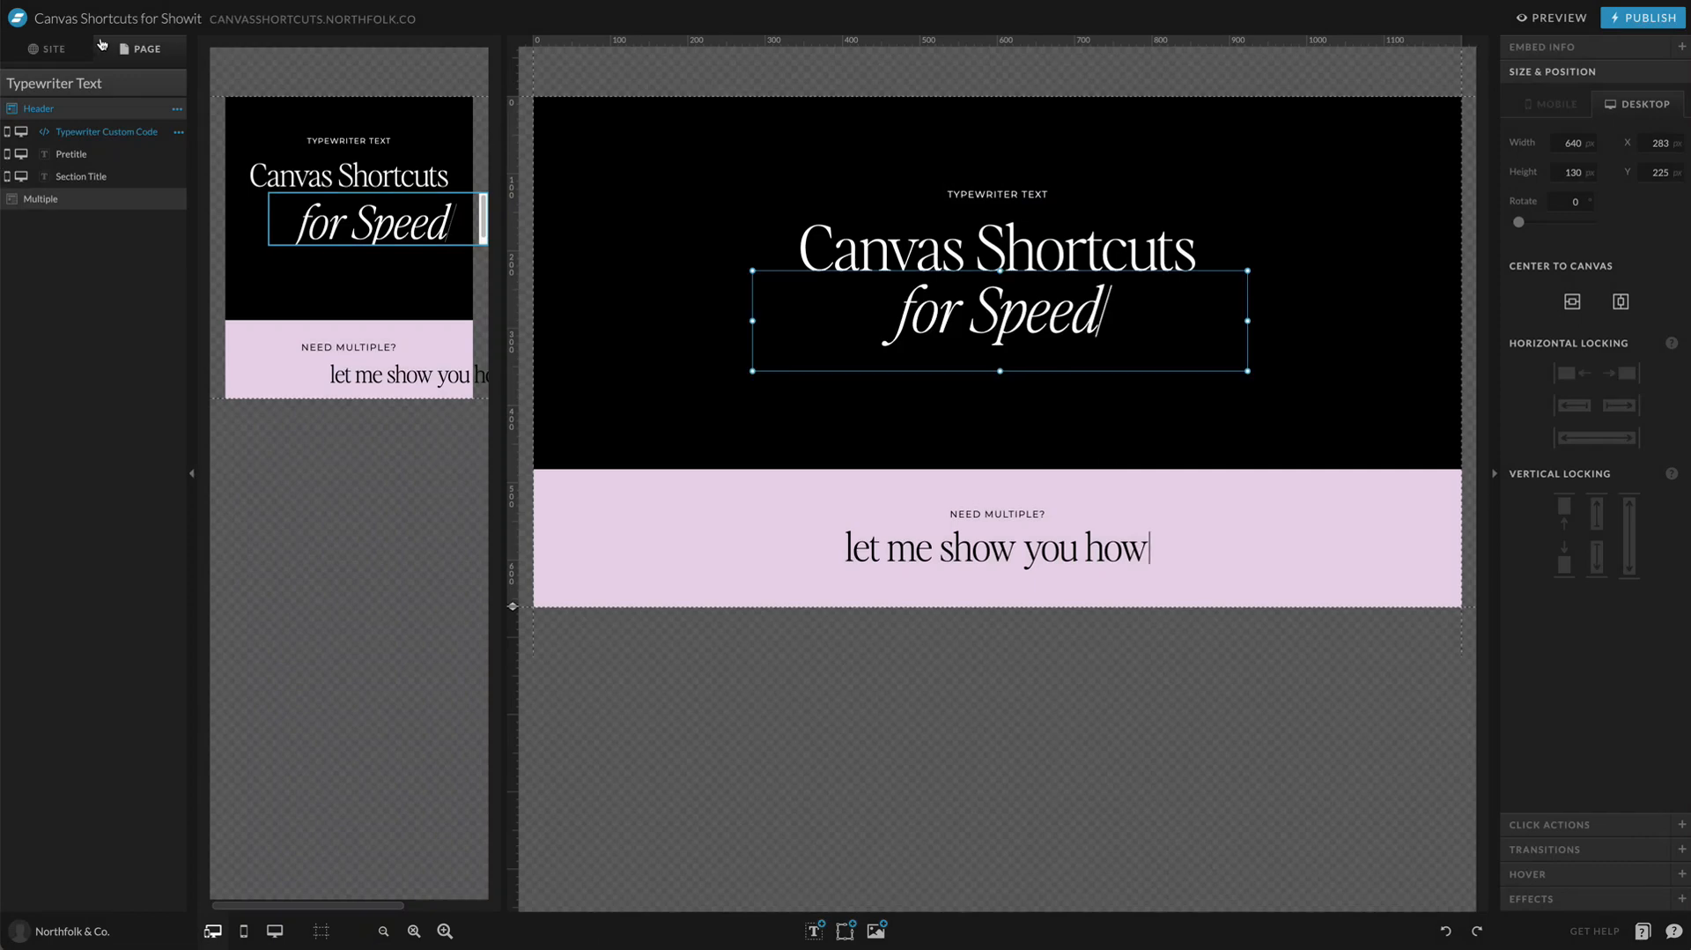
Step: Open the TUTORIAL page from the site's page list and show its canvases
click(76, 64)
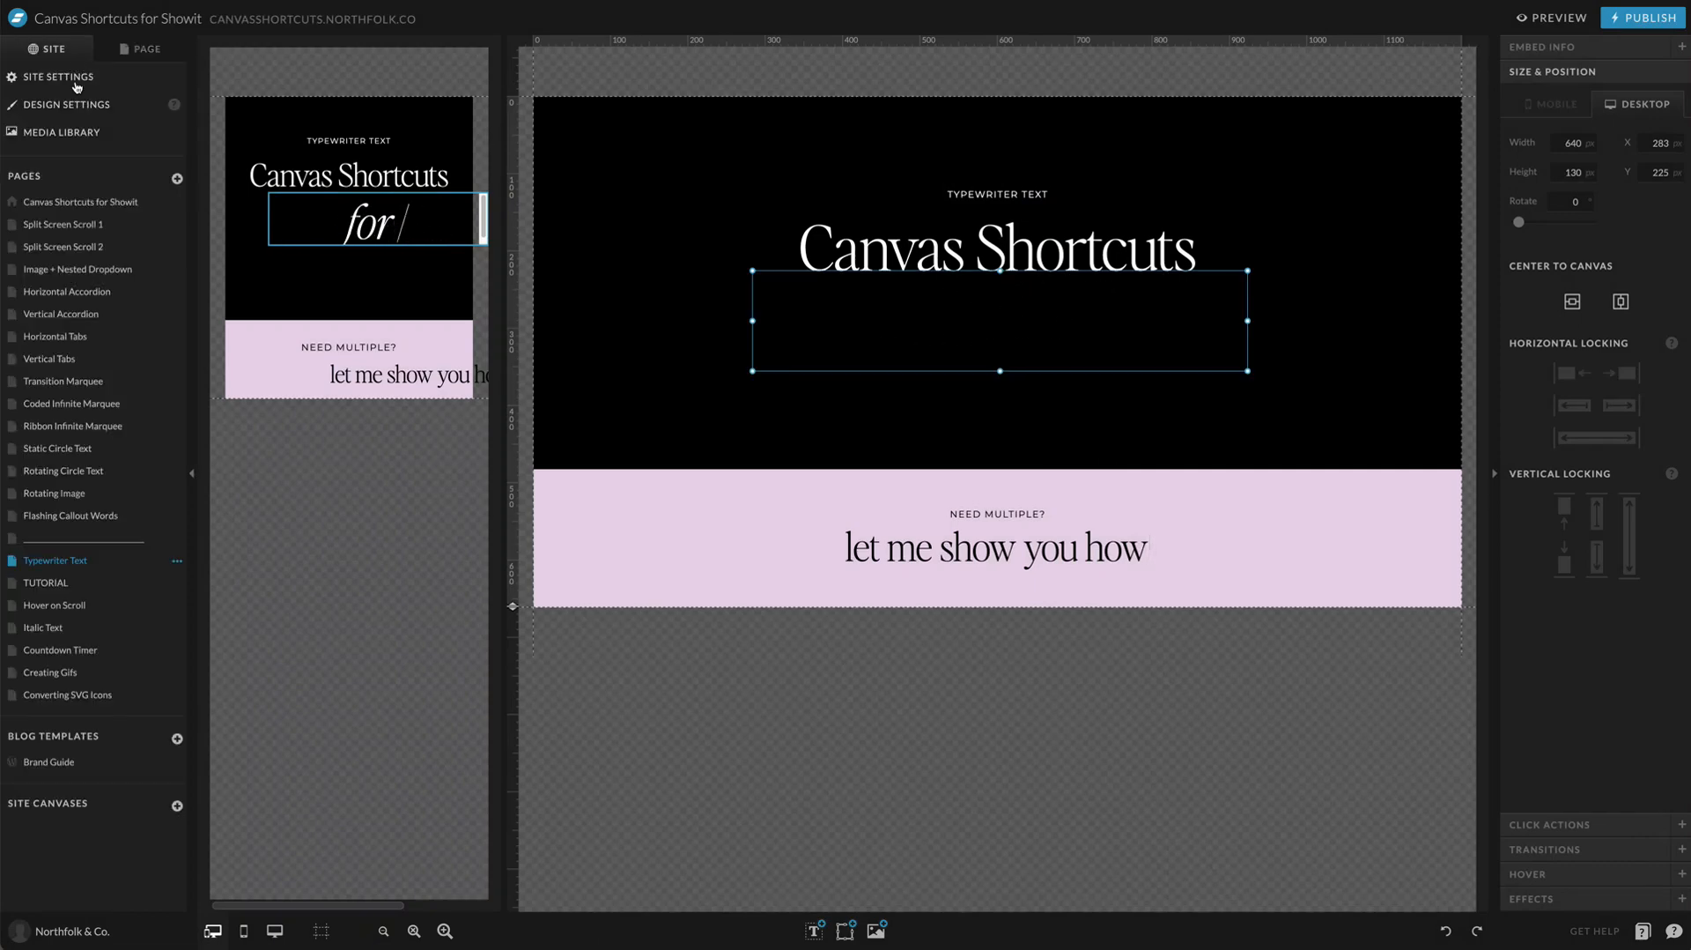
click(53, 583)
click(146, 50)
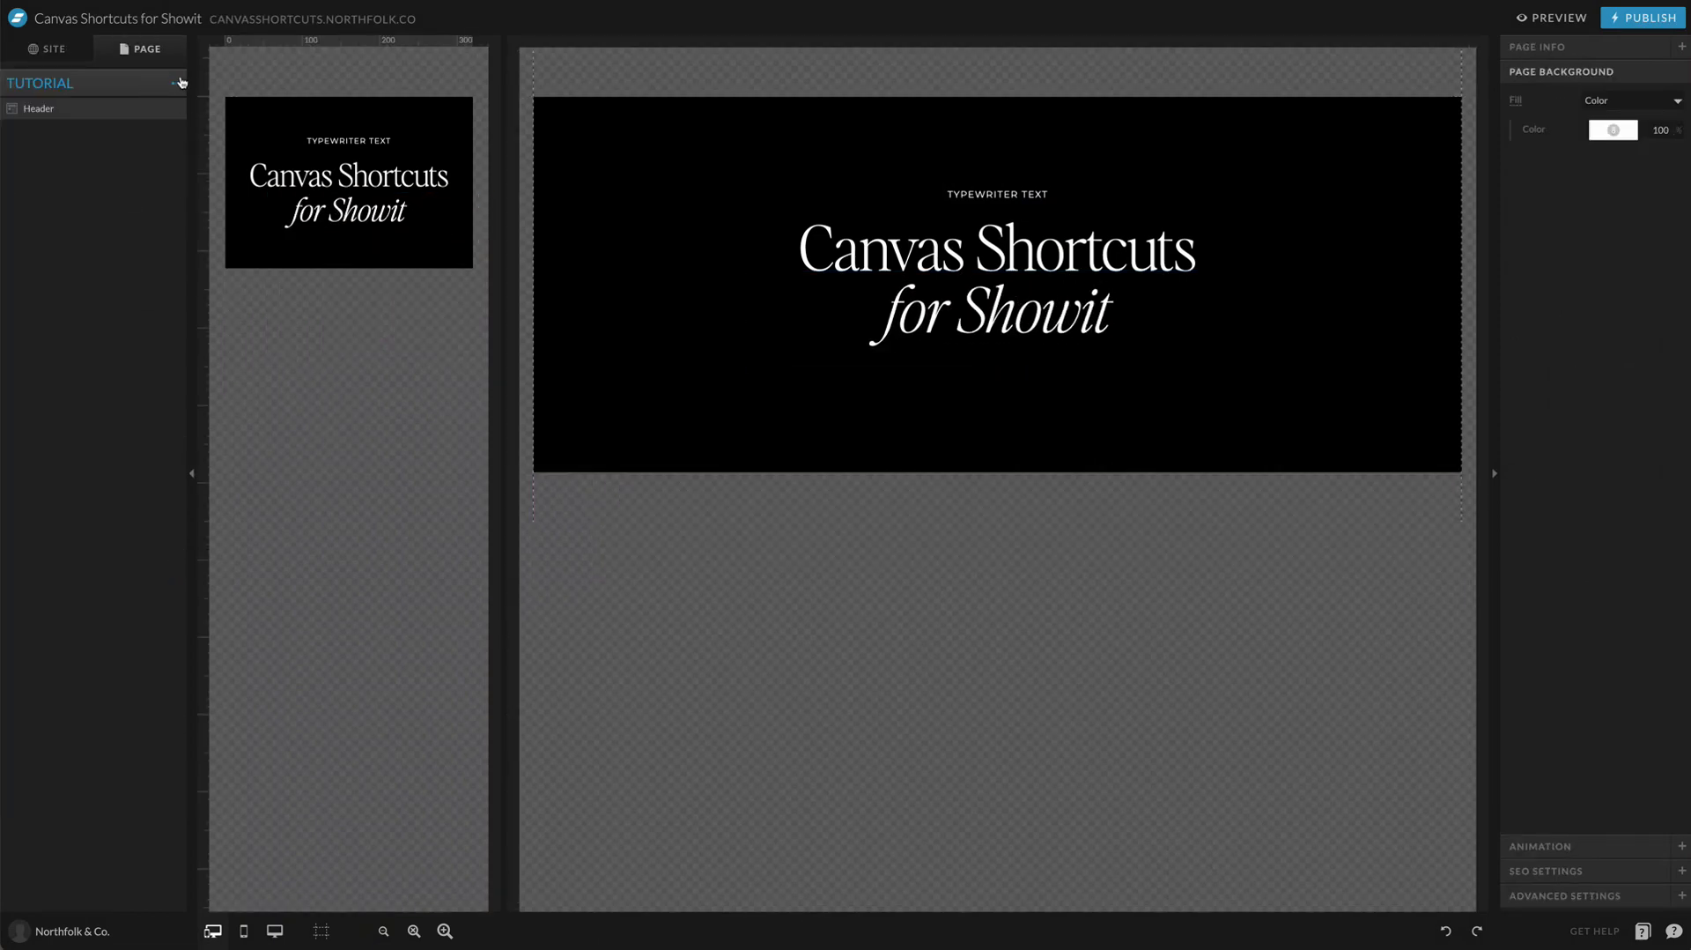
click(179, 83)
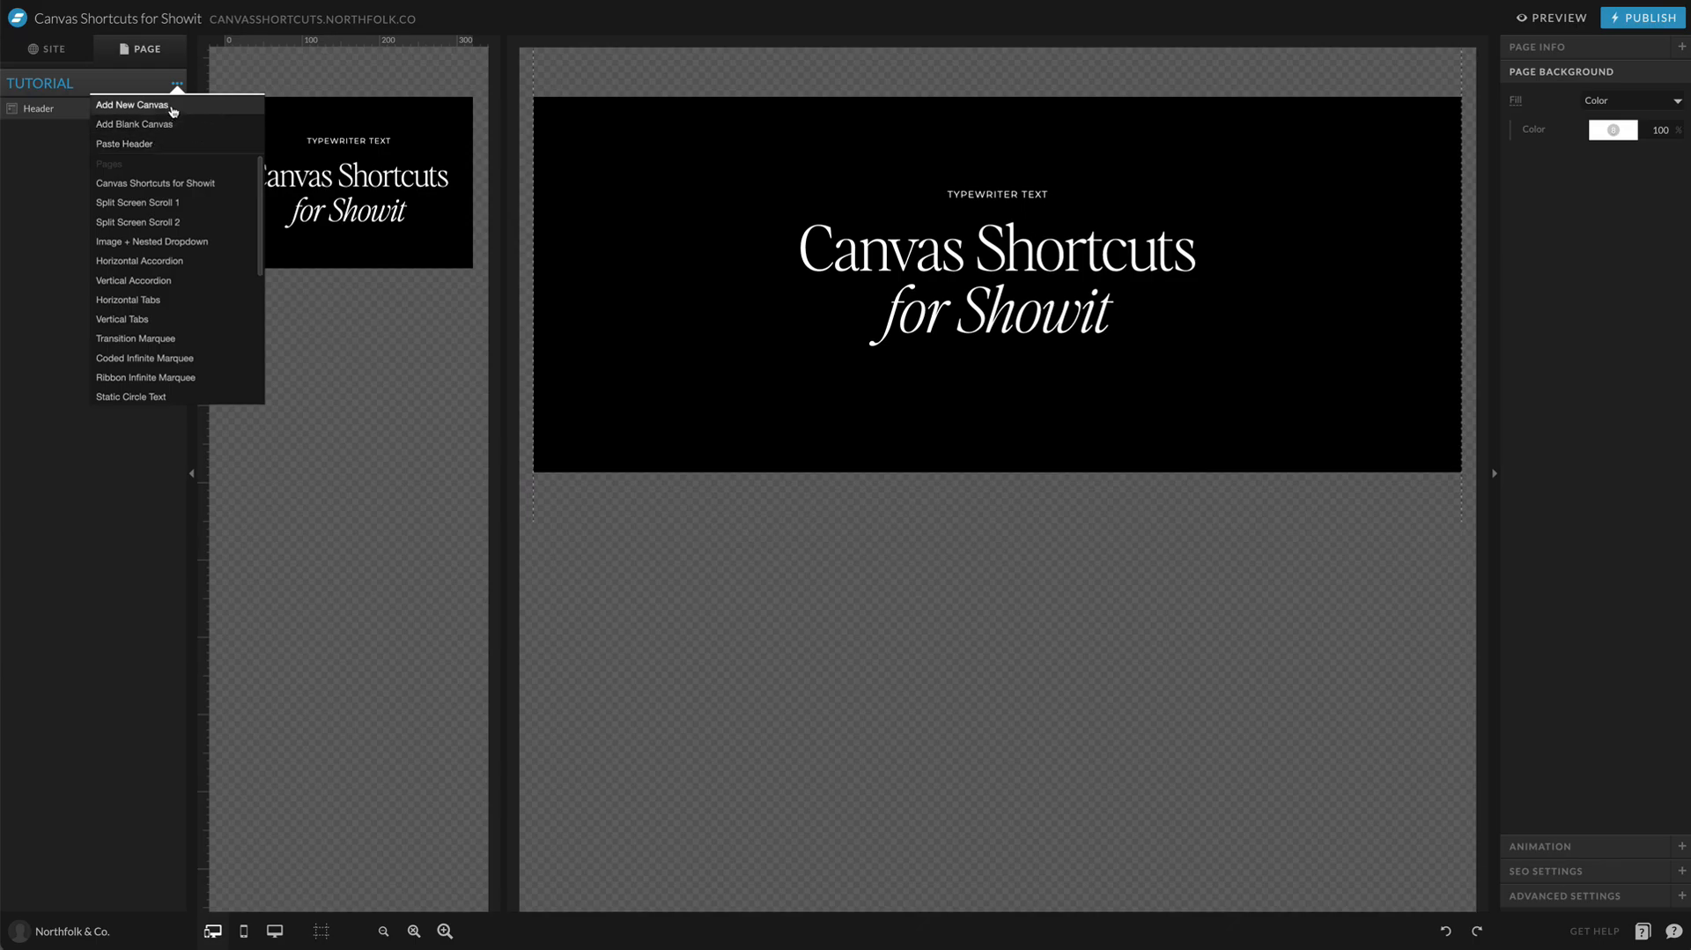
click(174, 111)
click(14, 148)
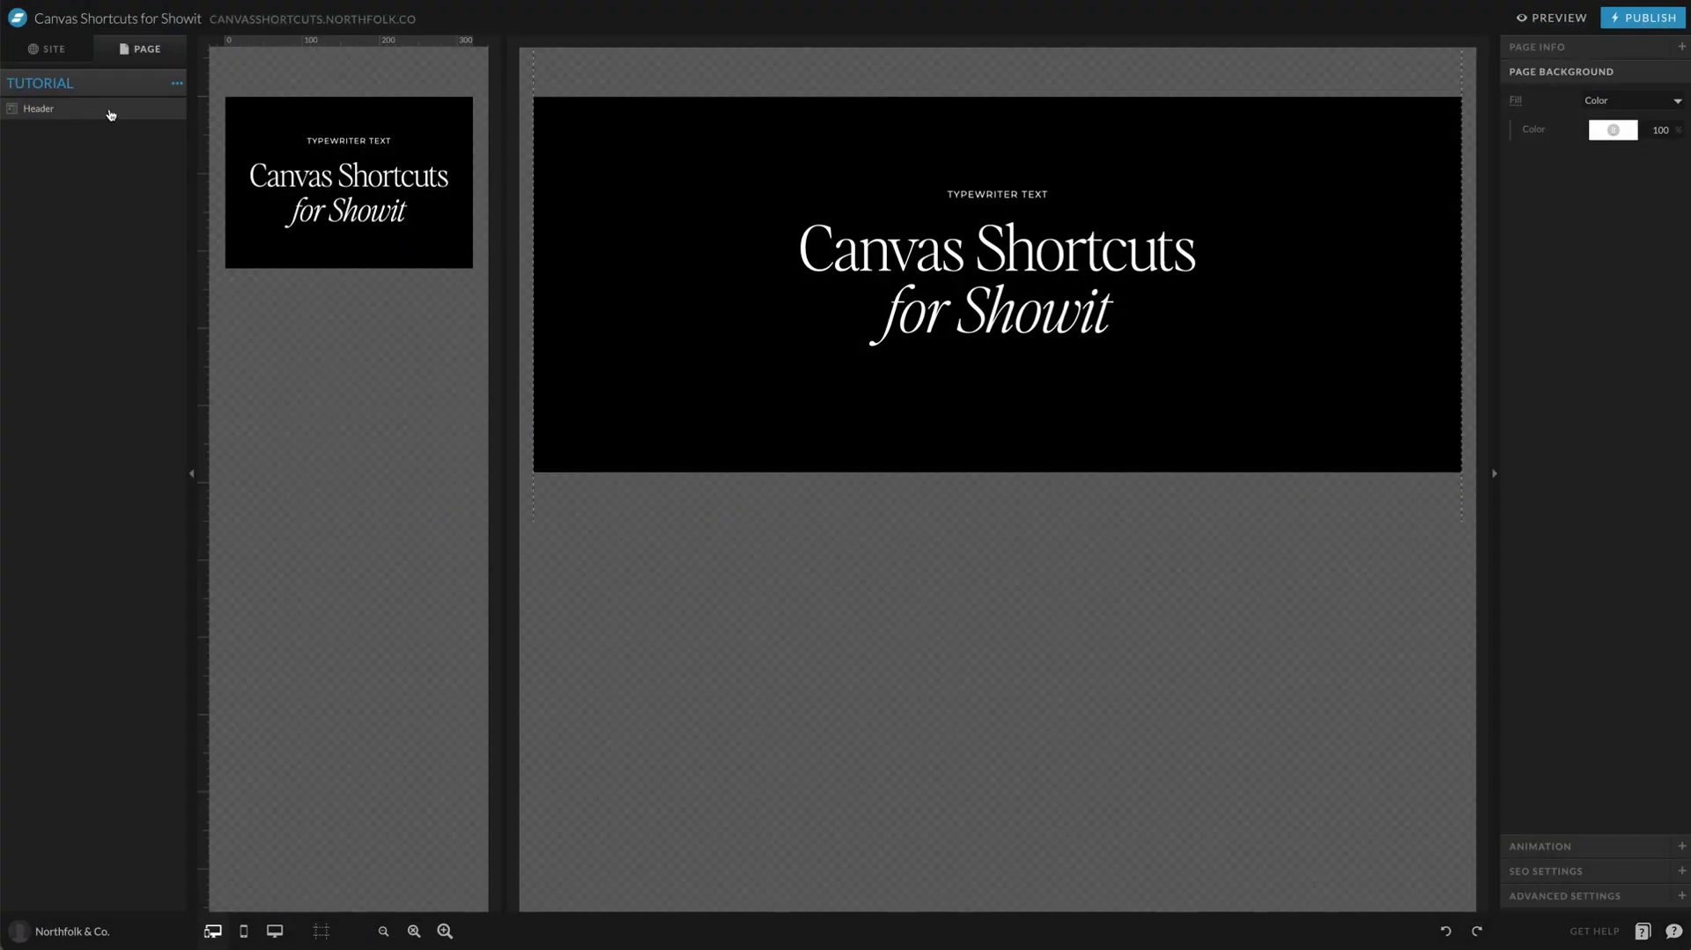
Step: Add a blank canvas below the Header and extend its desktop height to about 695 px
click(174, 85)
click(162, 124)
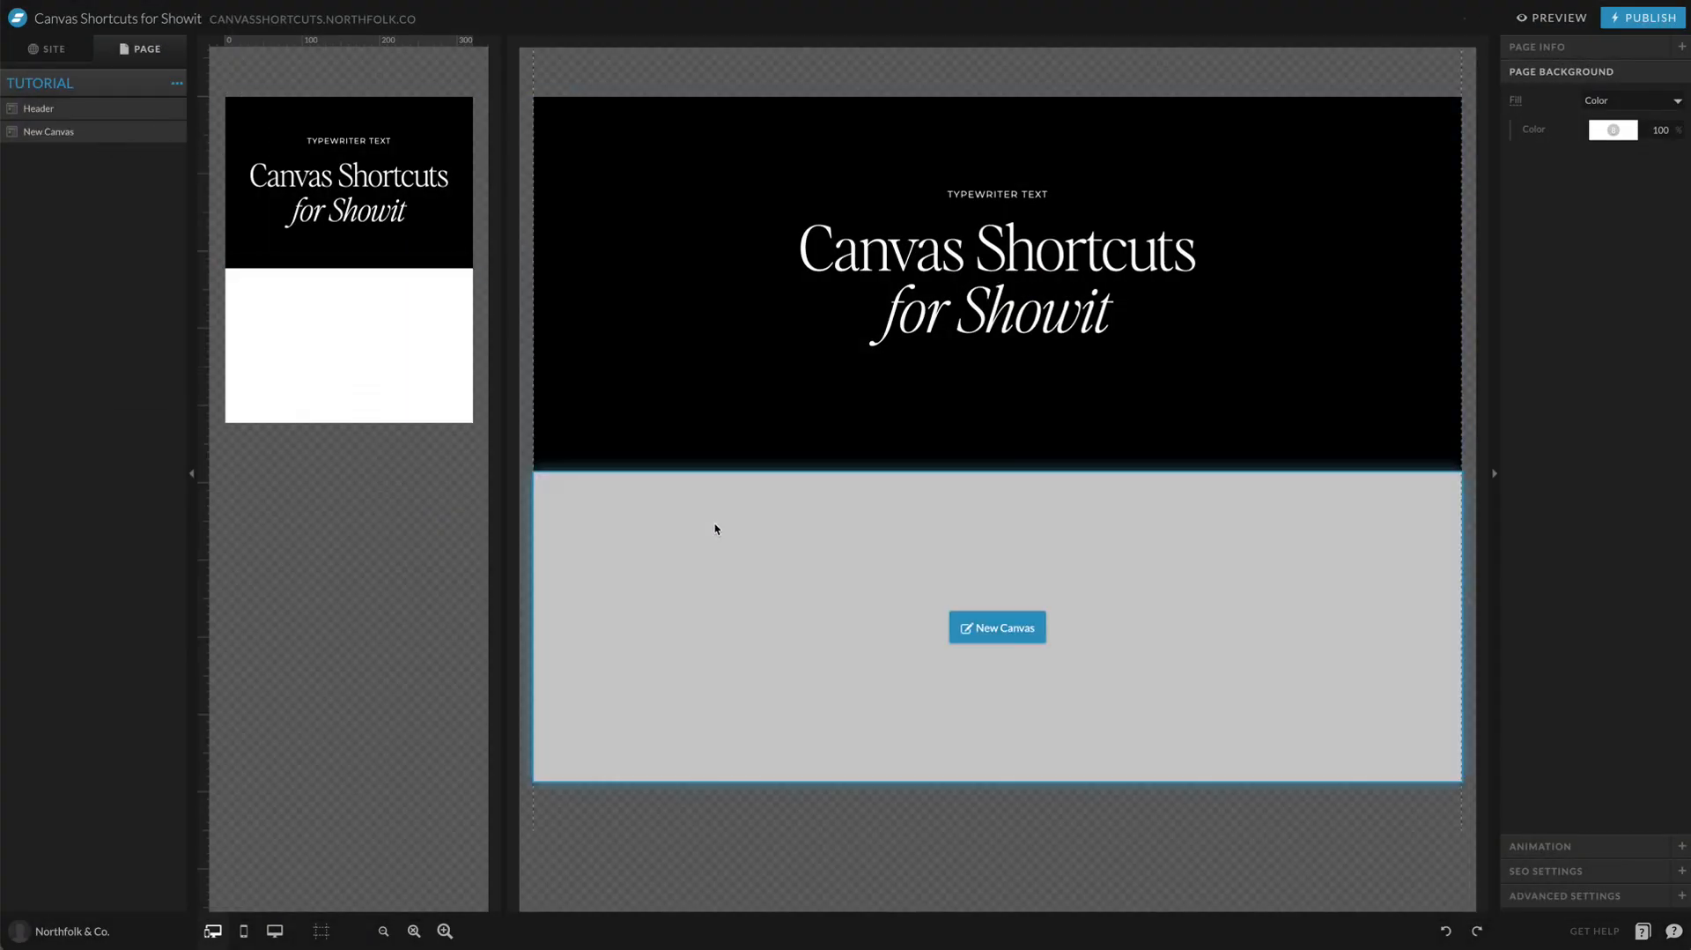
click(715, 528)
drag(510, 779, 513, 811)
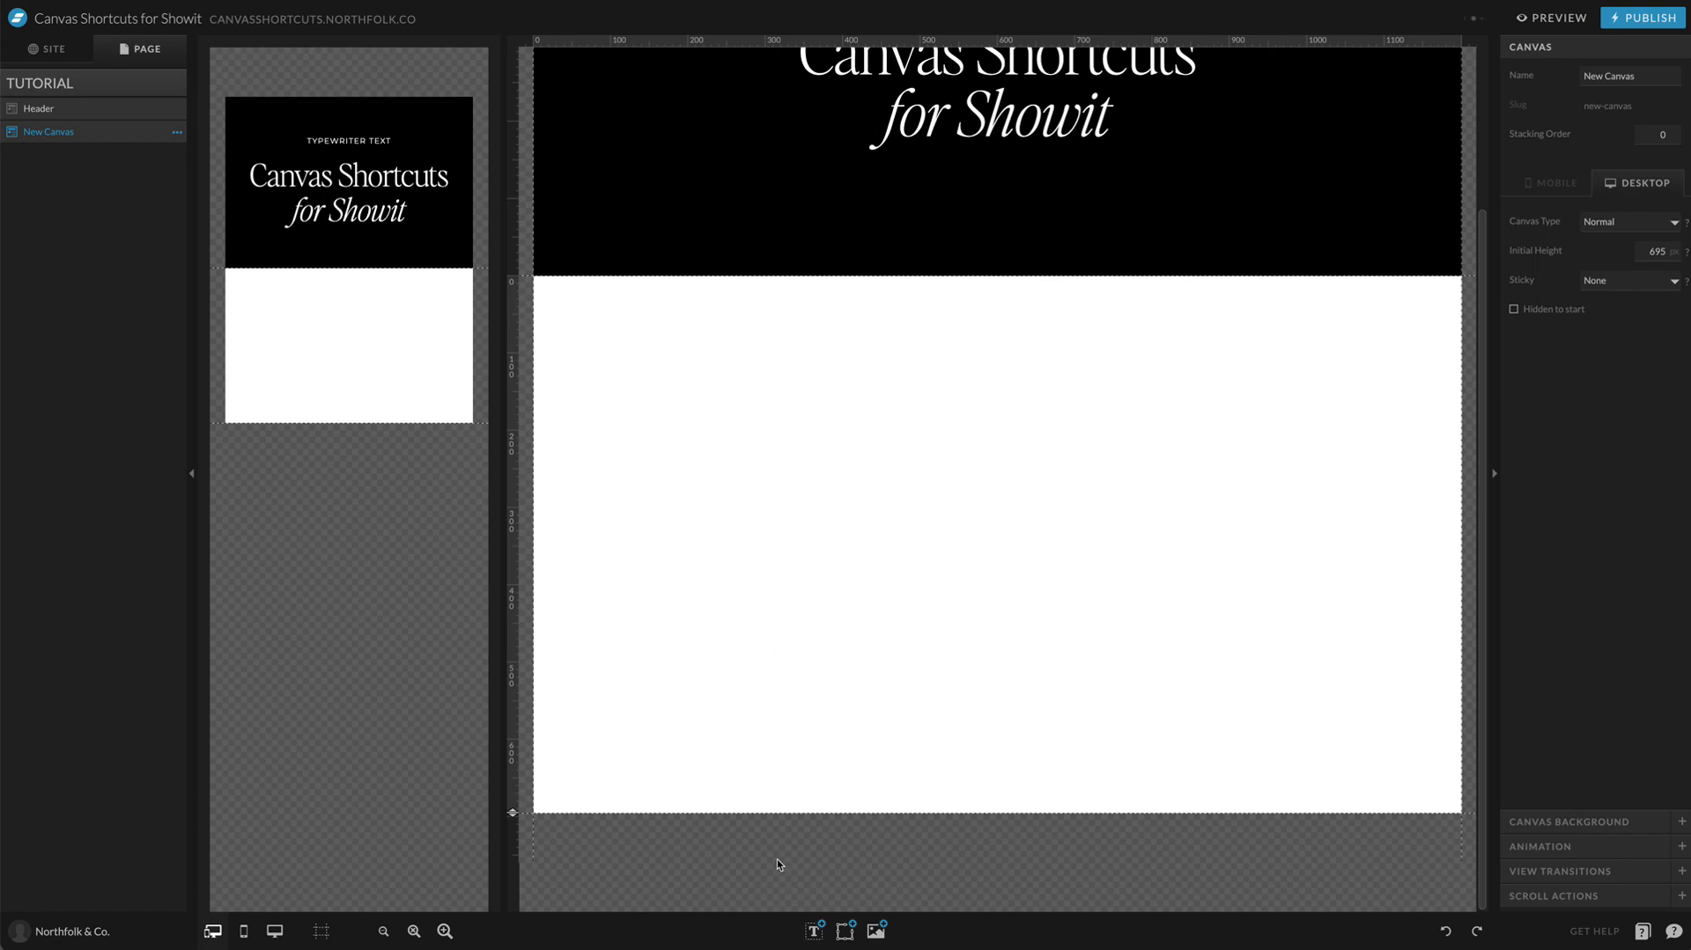
Step: Add a Title text element to the new canvas and enlarge its box to about 483 by 103 px
mouse_move(820, 930)
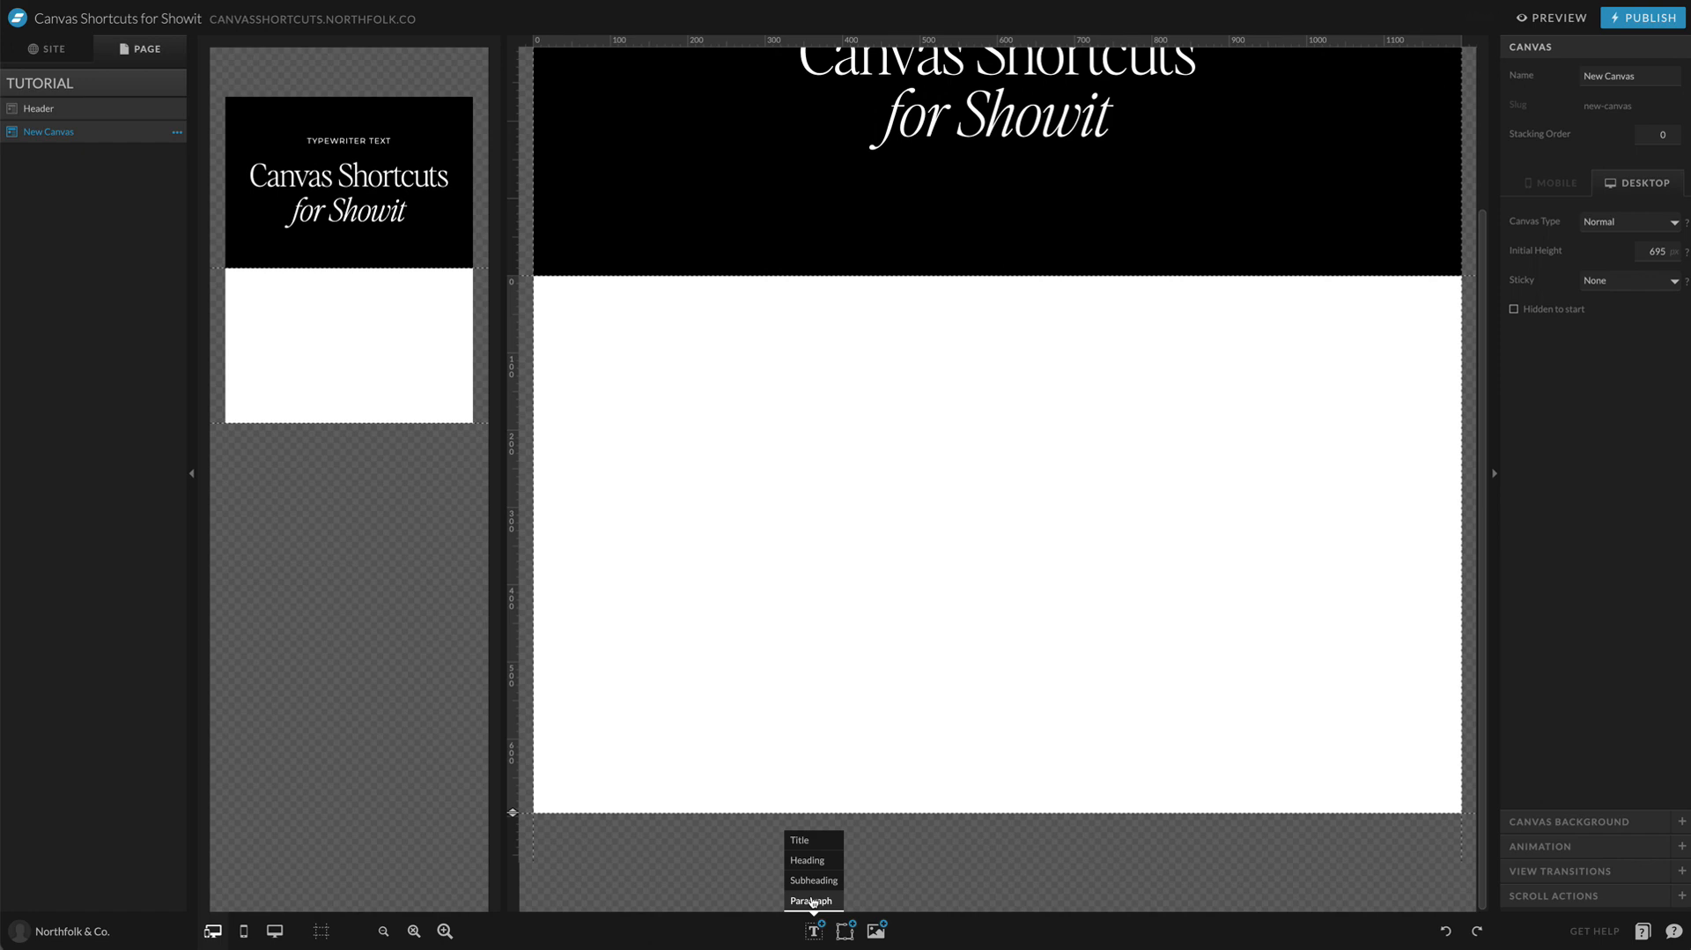
click(808, 840)
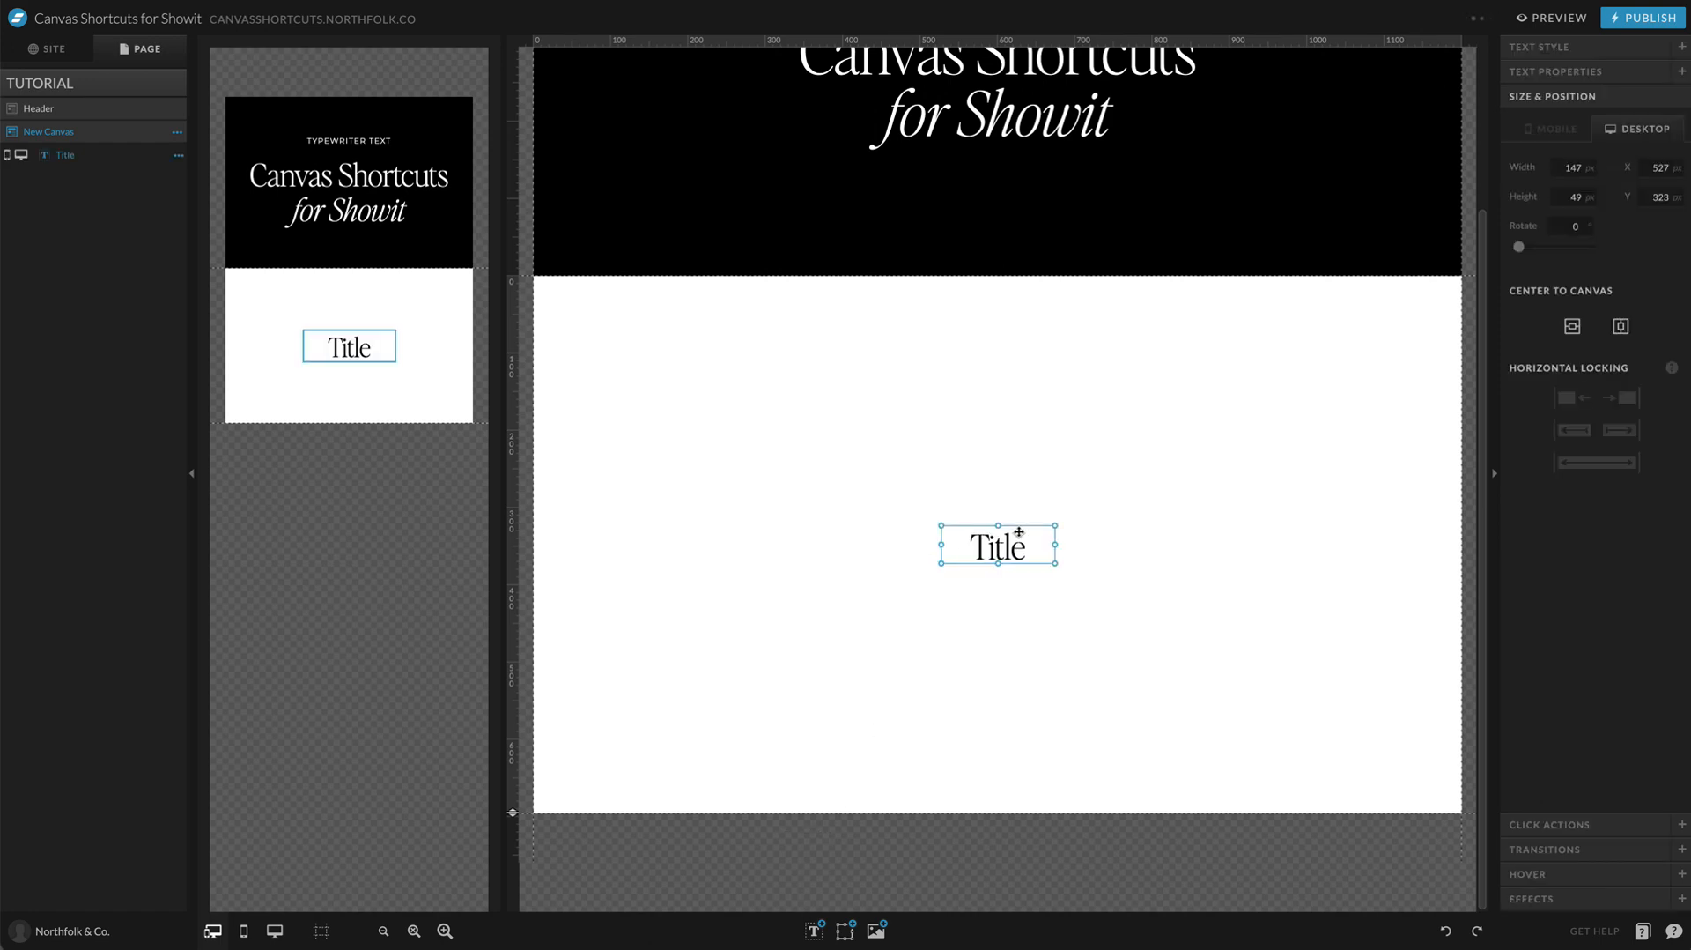
drag(1019, 532, 1205, 436)
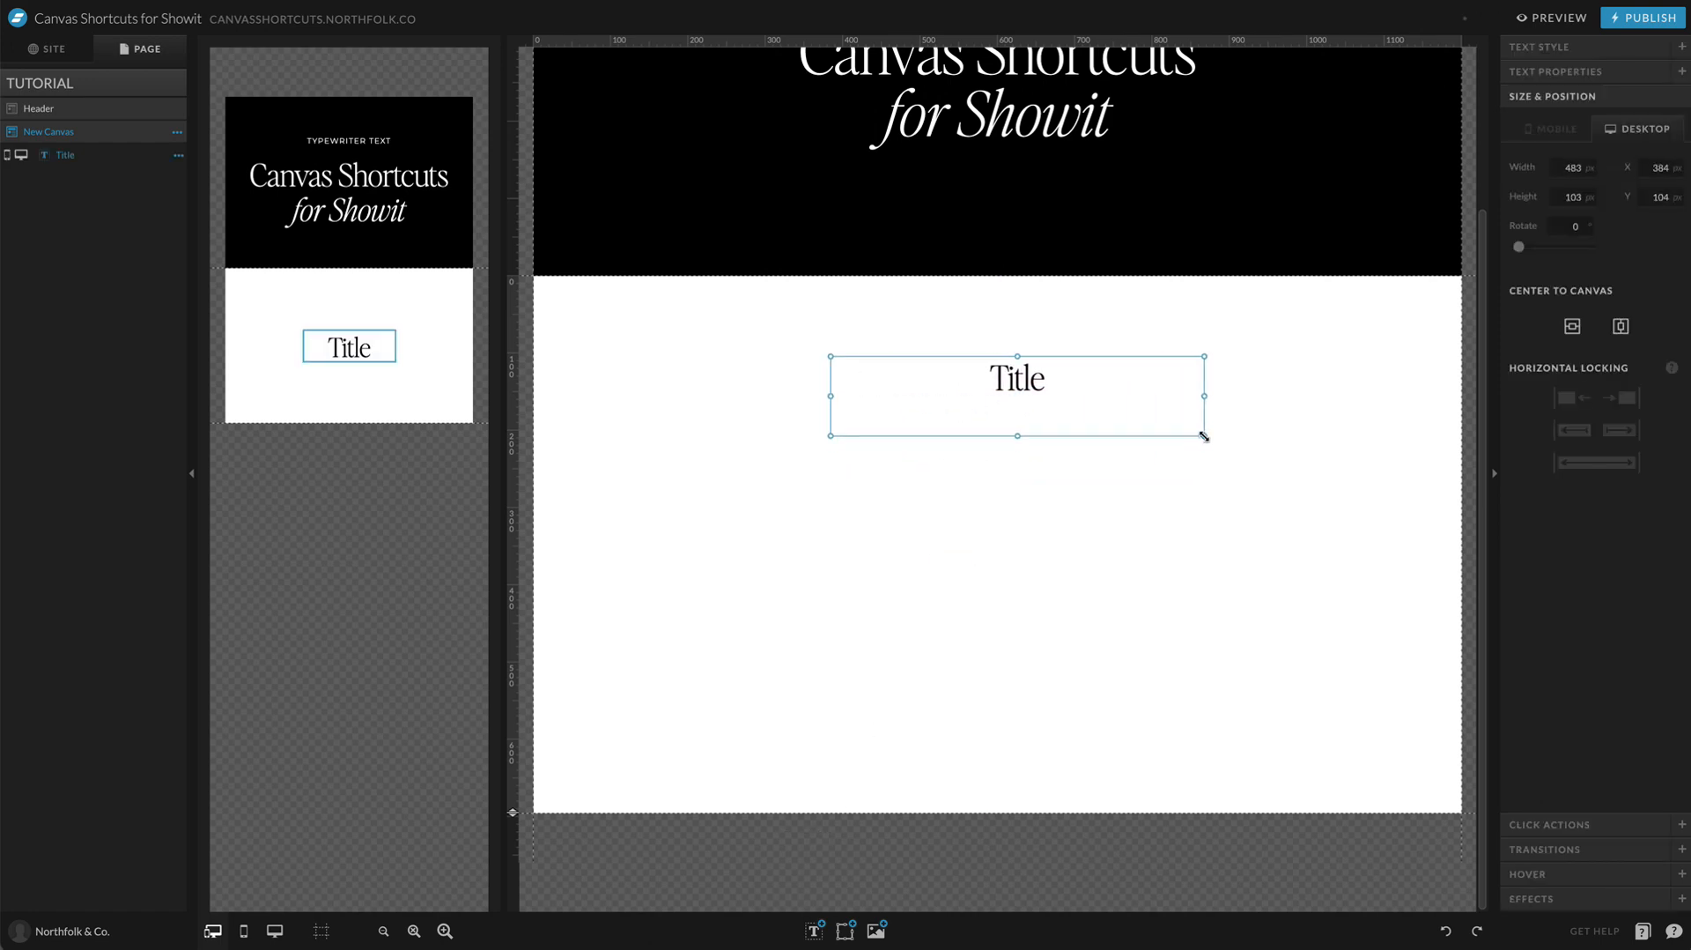
Step: Replace the placeholder text of the title with "We work with"
double_click(1101, 381)
key(ctrl+a)
text(W)
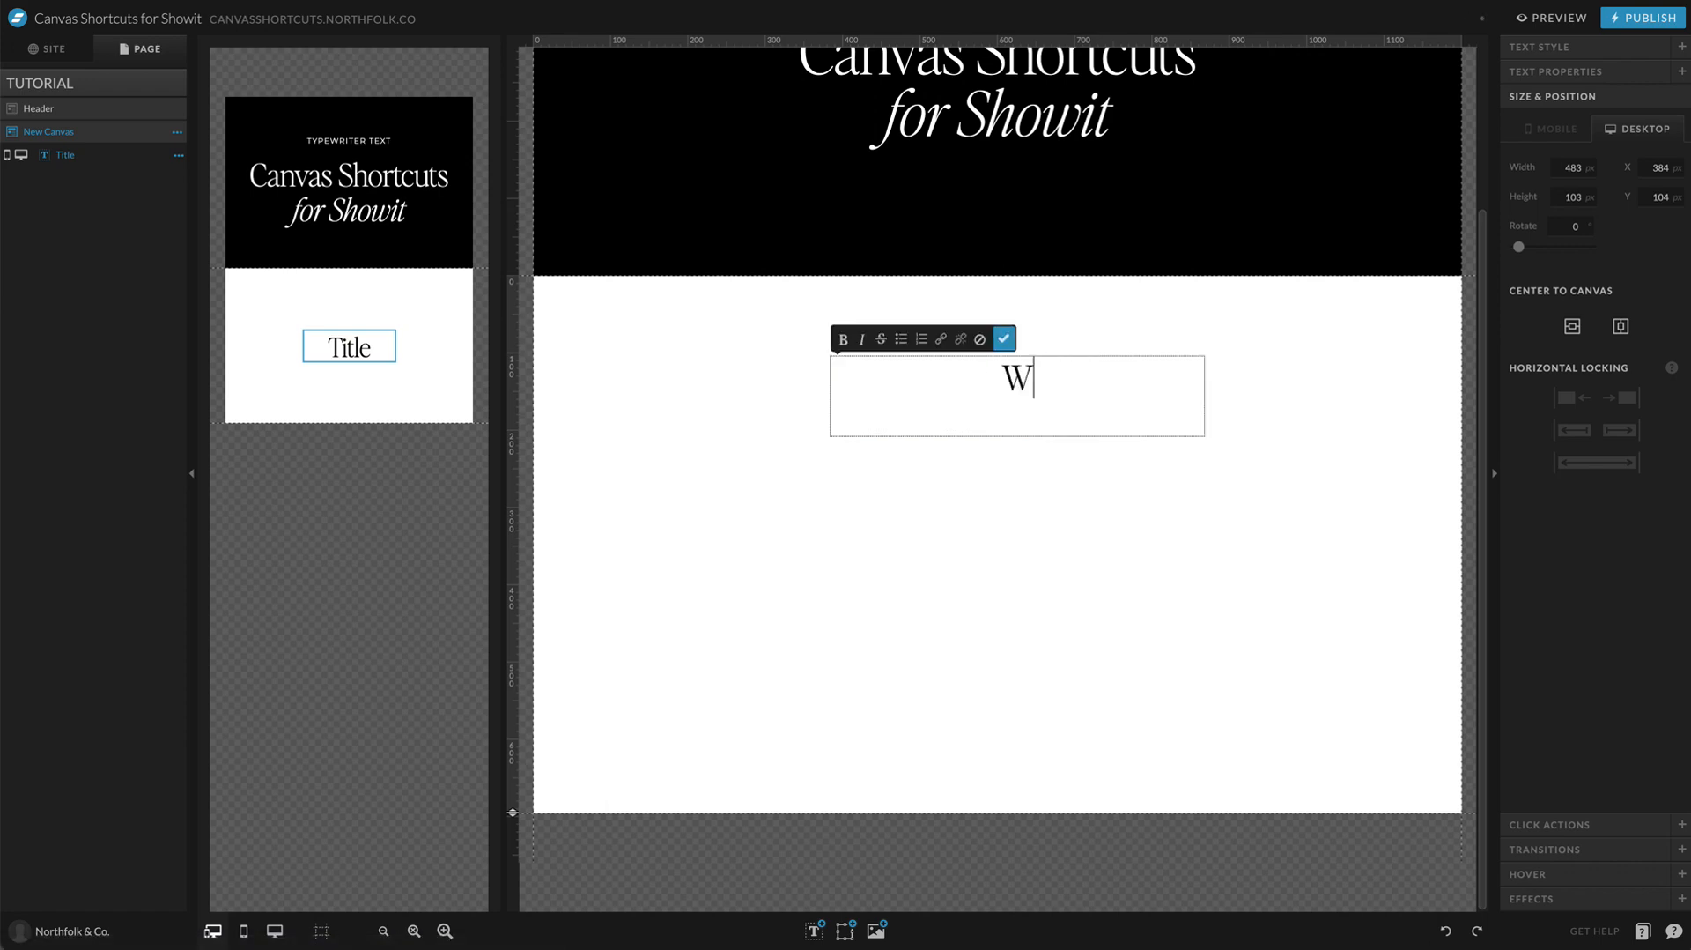
text(e work with)
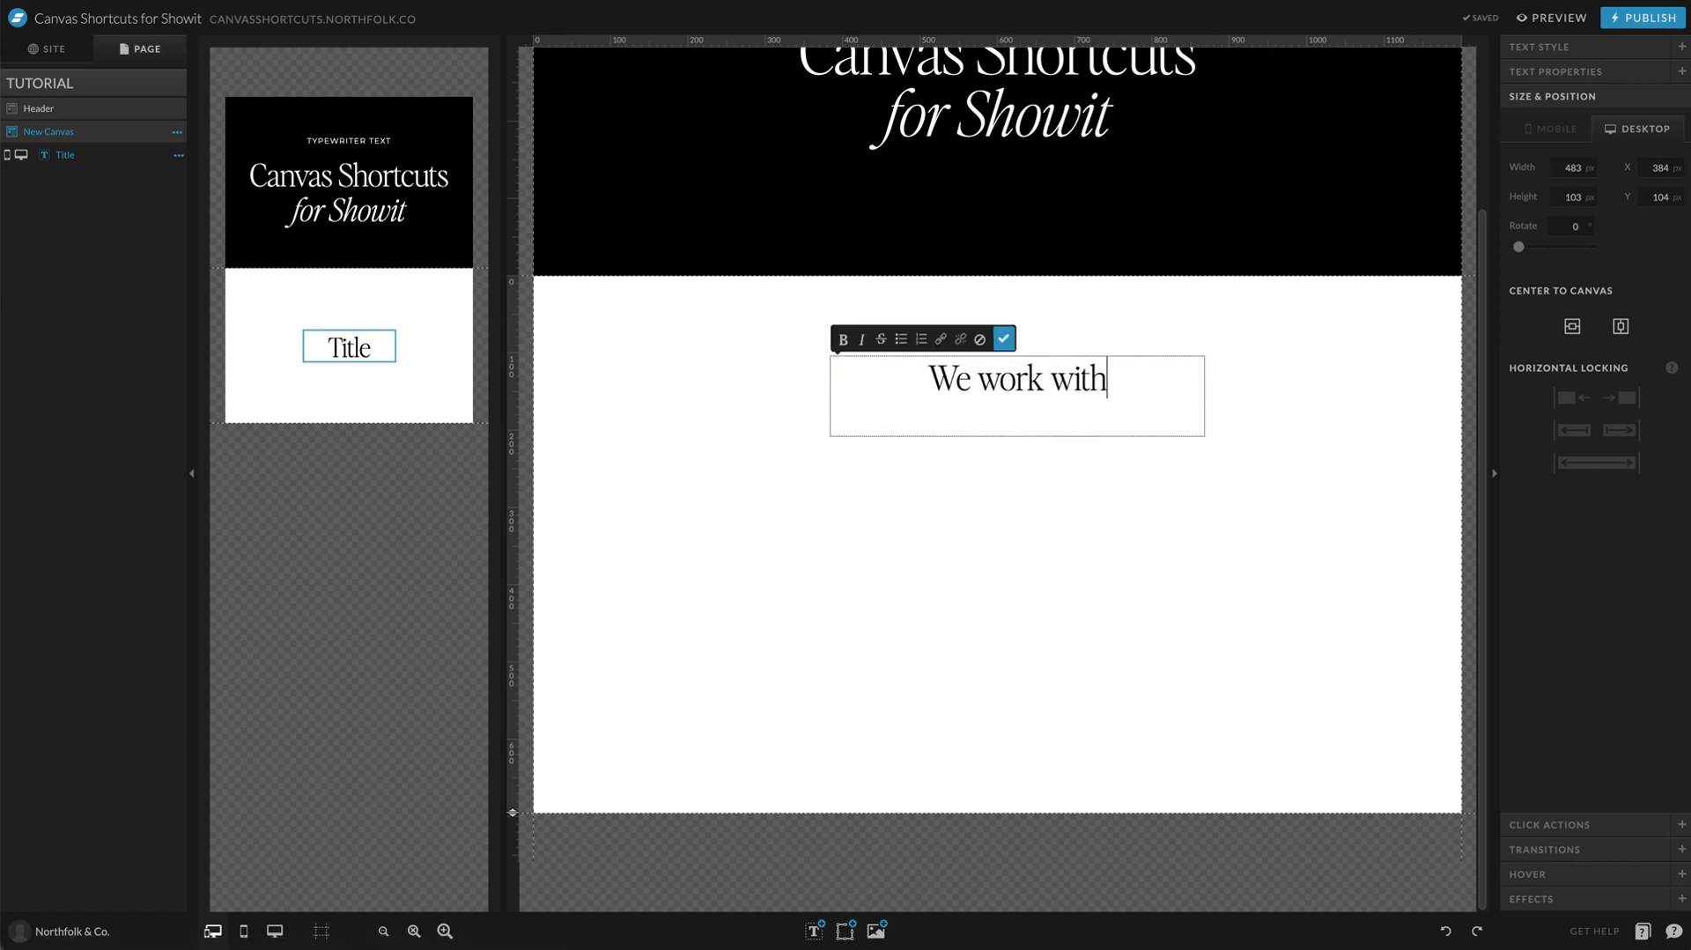
click(1313, 414)
Step: Set the desktop title's font size to 74 px and center it horizontally in the upper part of the new canvas
drag(1059, 402, 1015, 464)
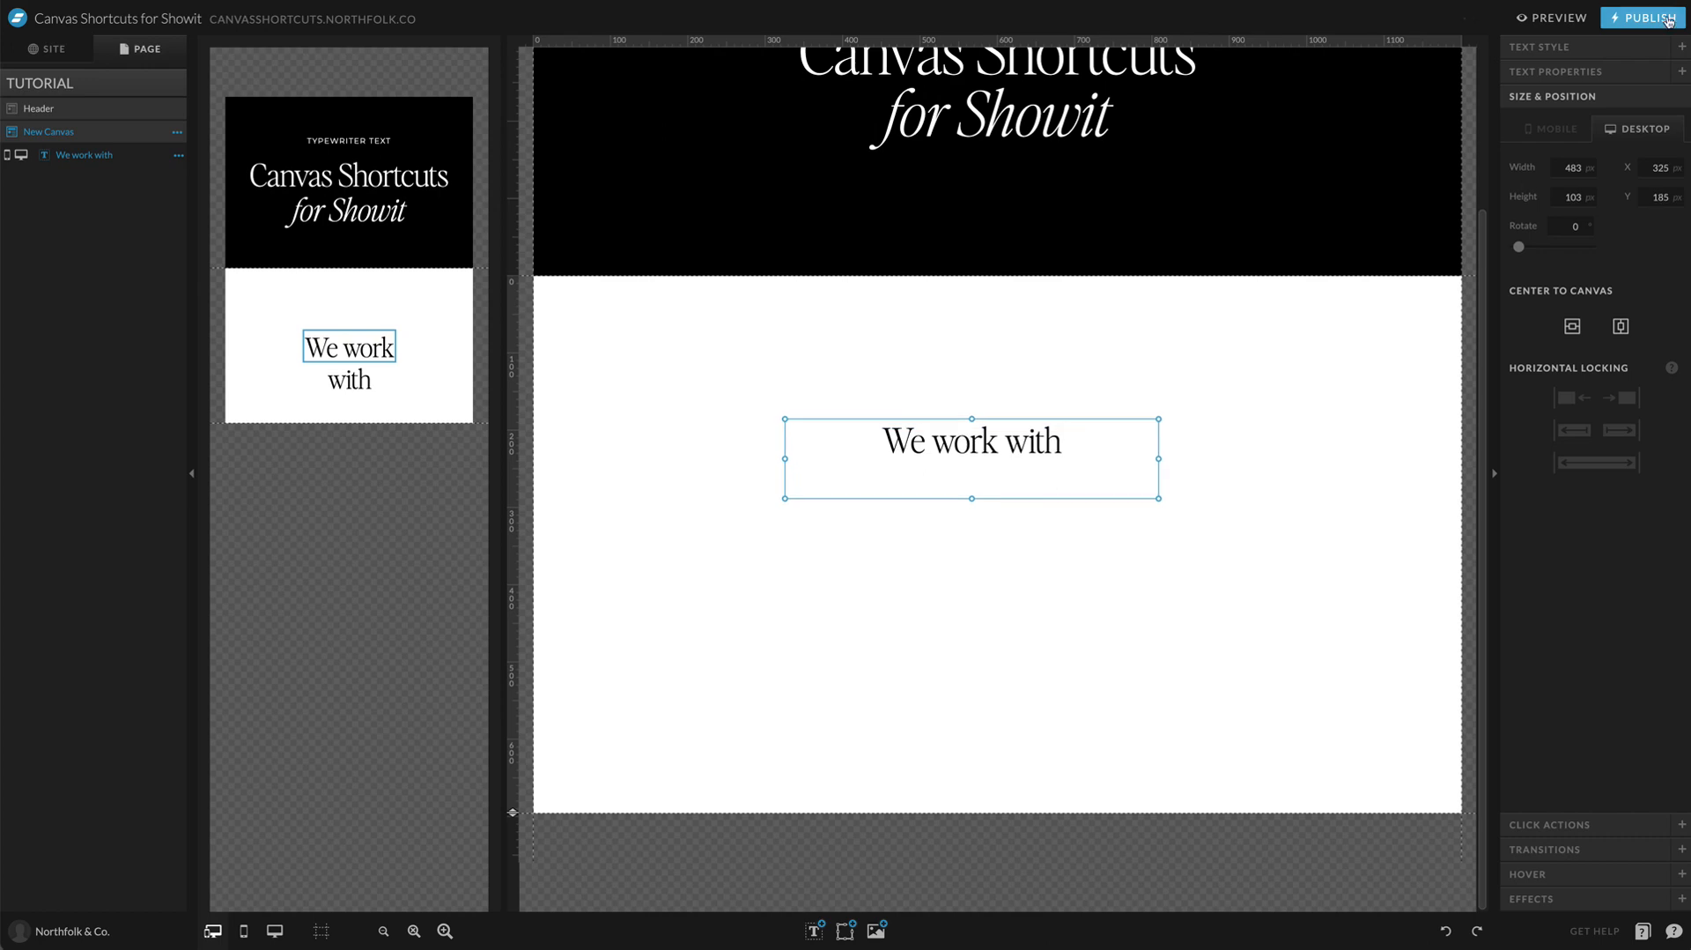
click(1629, 47)
drag(1583, 227, 1636, 227)
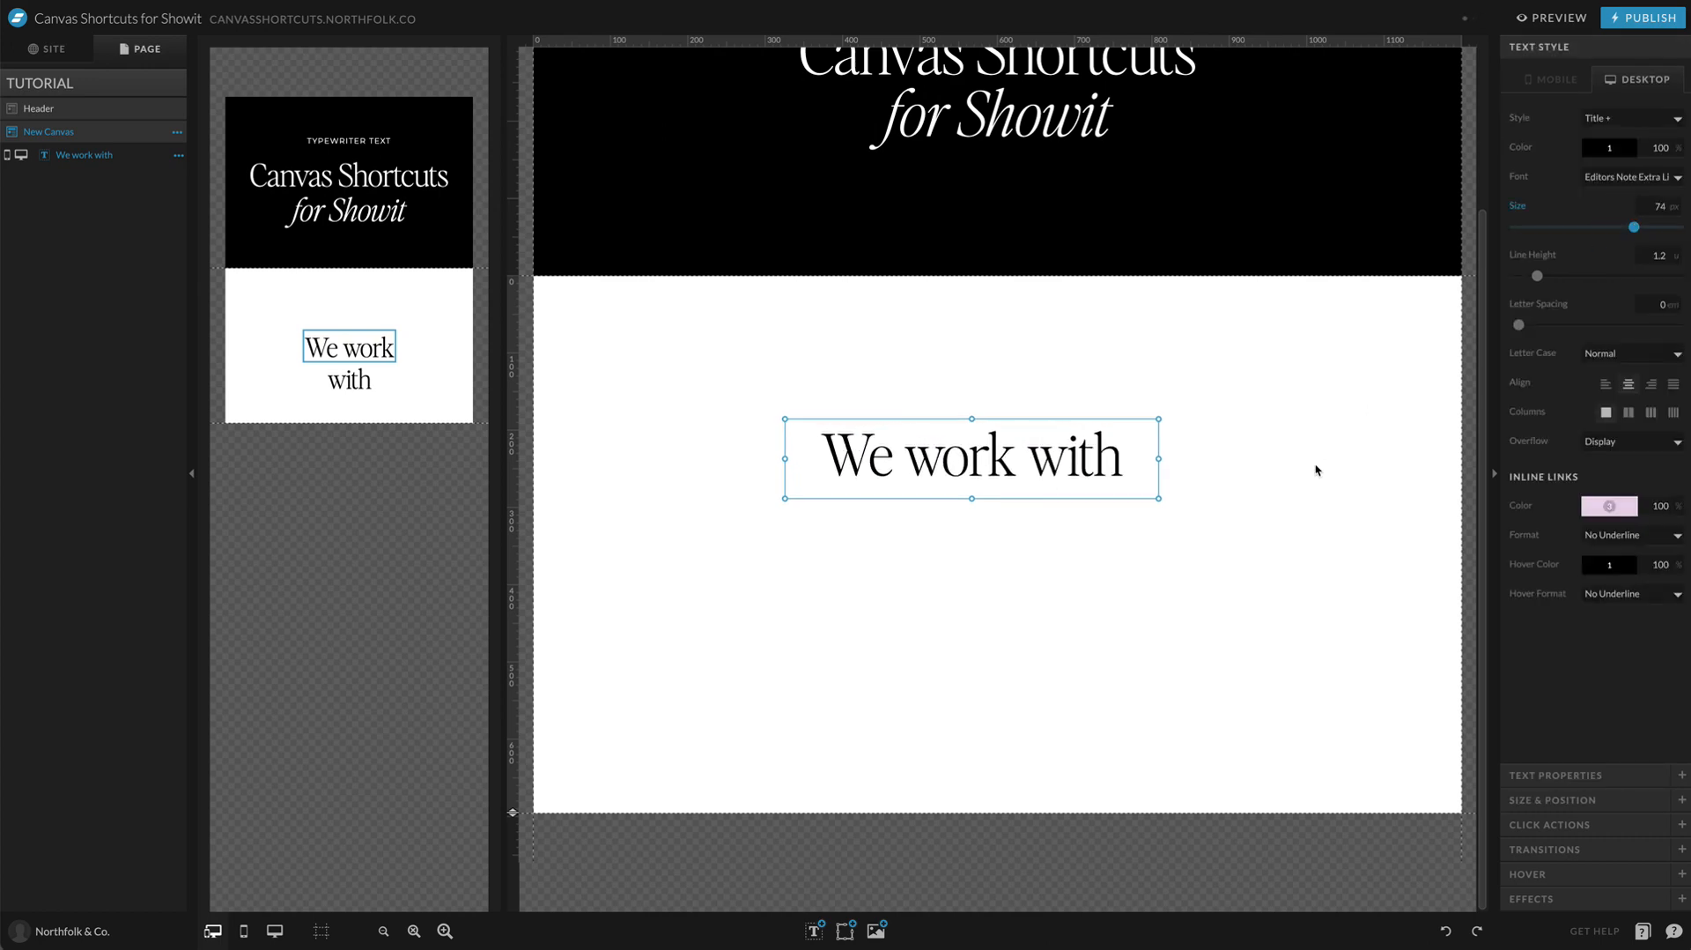
drag(1049, 463, 1076, 410)
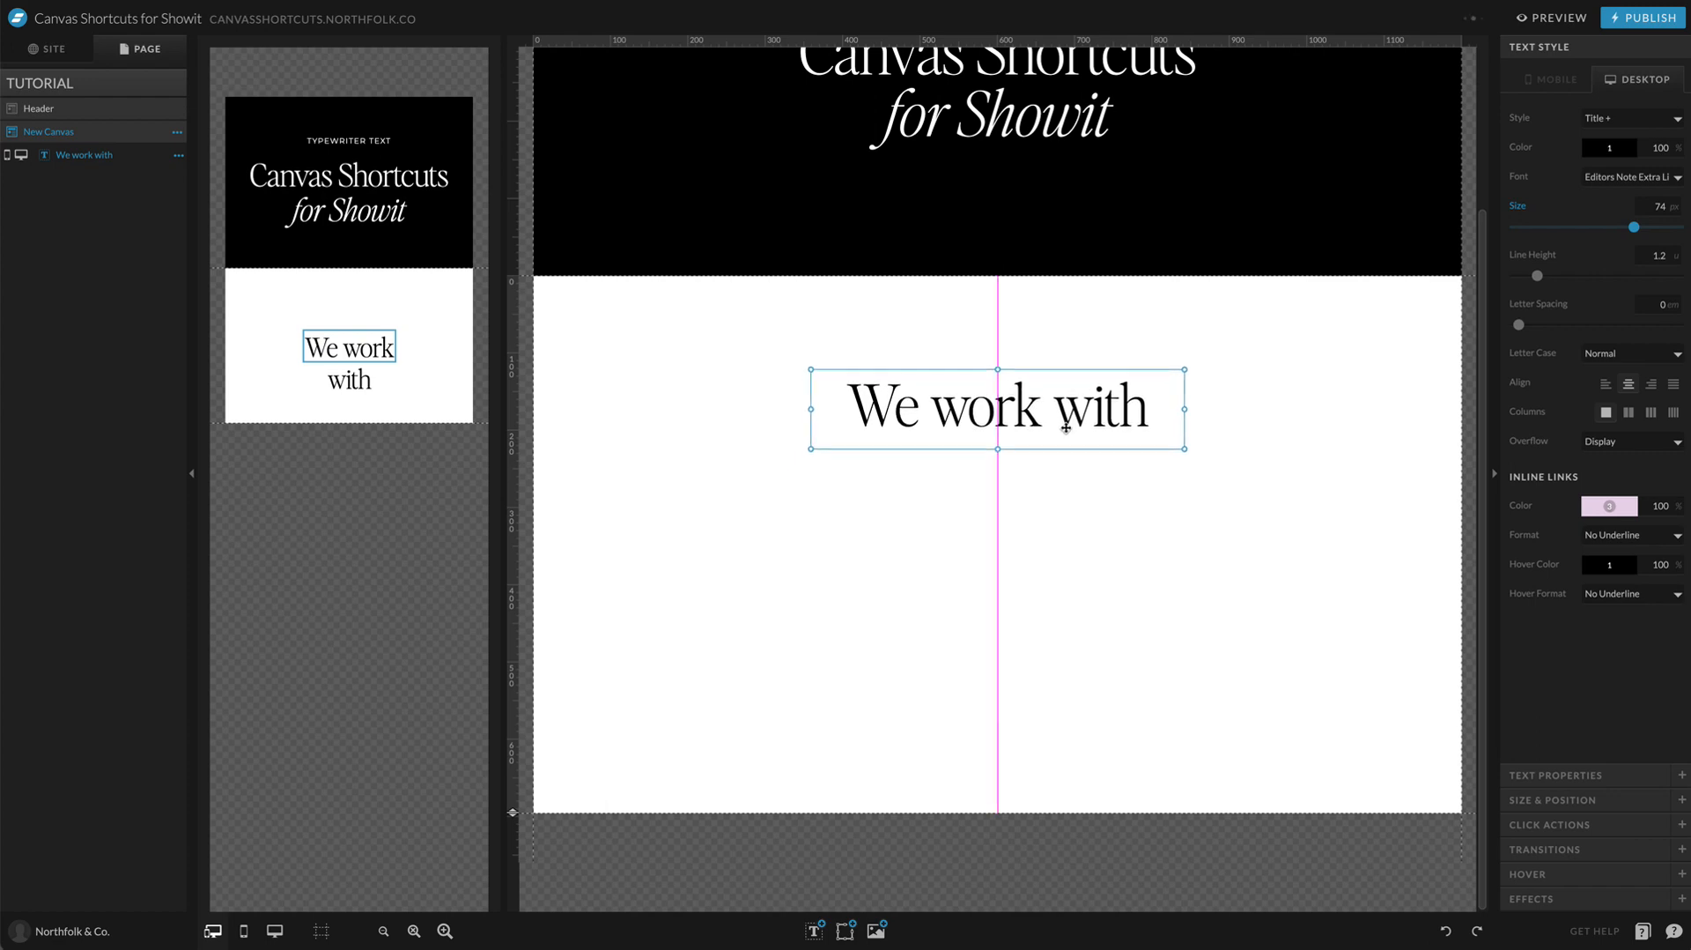
click(1170, 532)
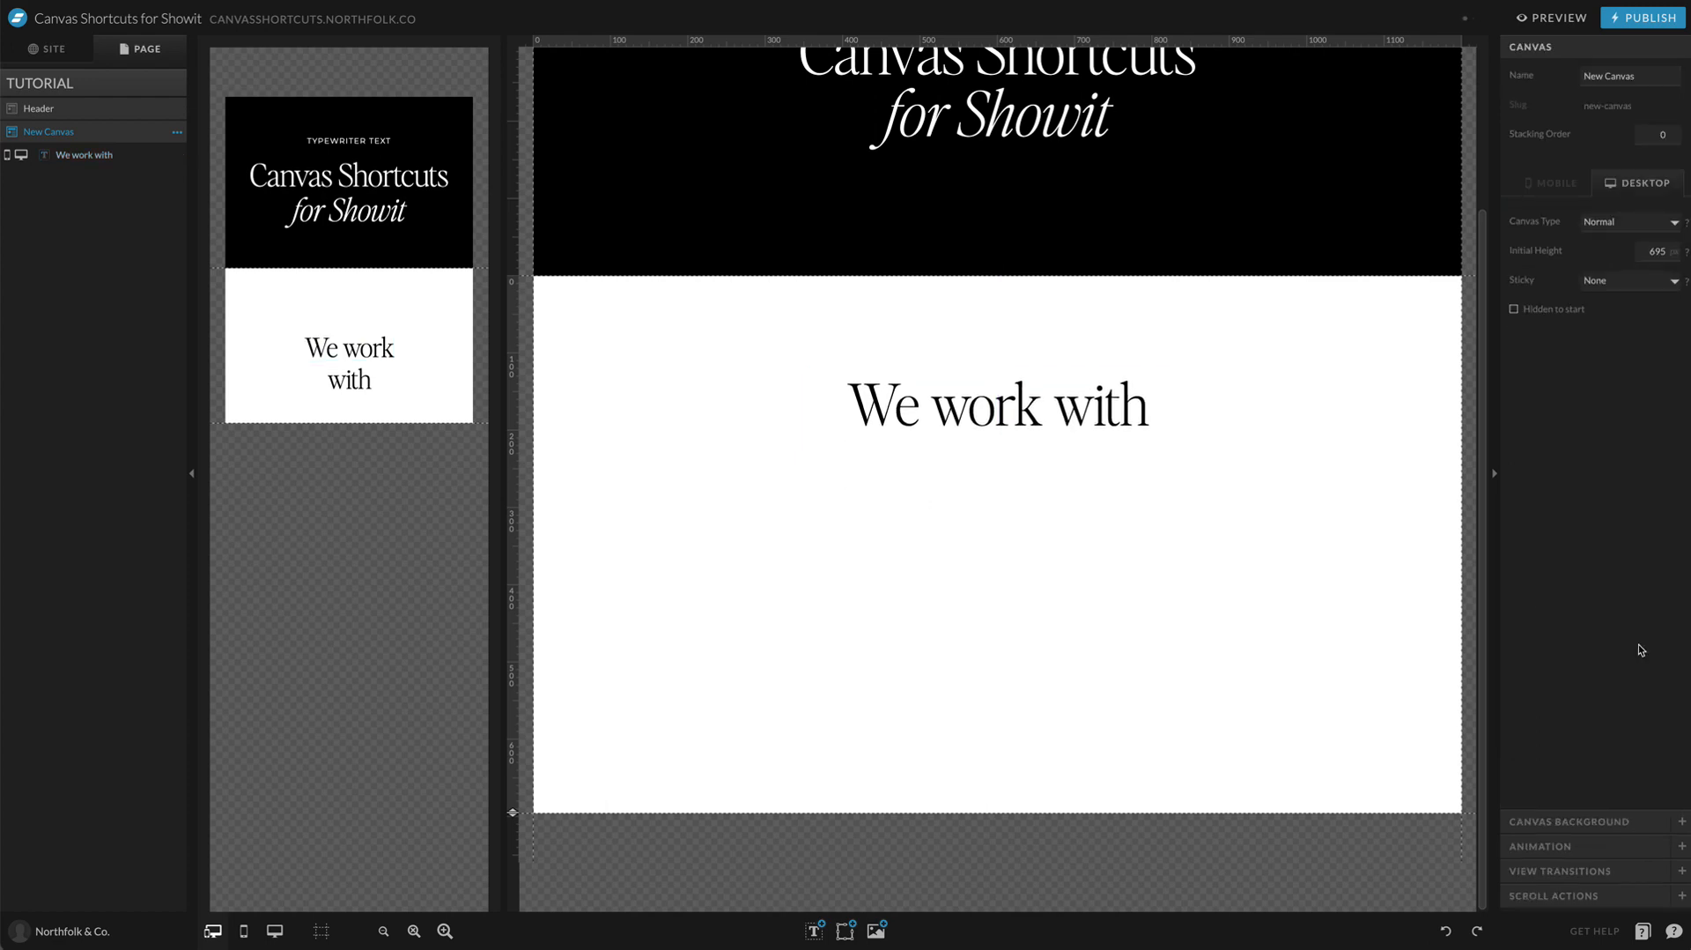
Step: In the mobile layout, fit the title on one line near the canvas's upper edge and extend the canvas height well below it
click(371, 351)
drag(391, 349, 419, 303)
click(233, 425)
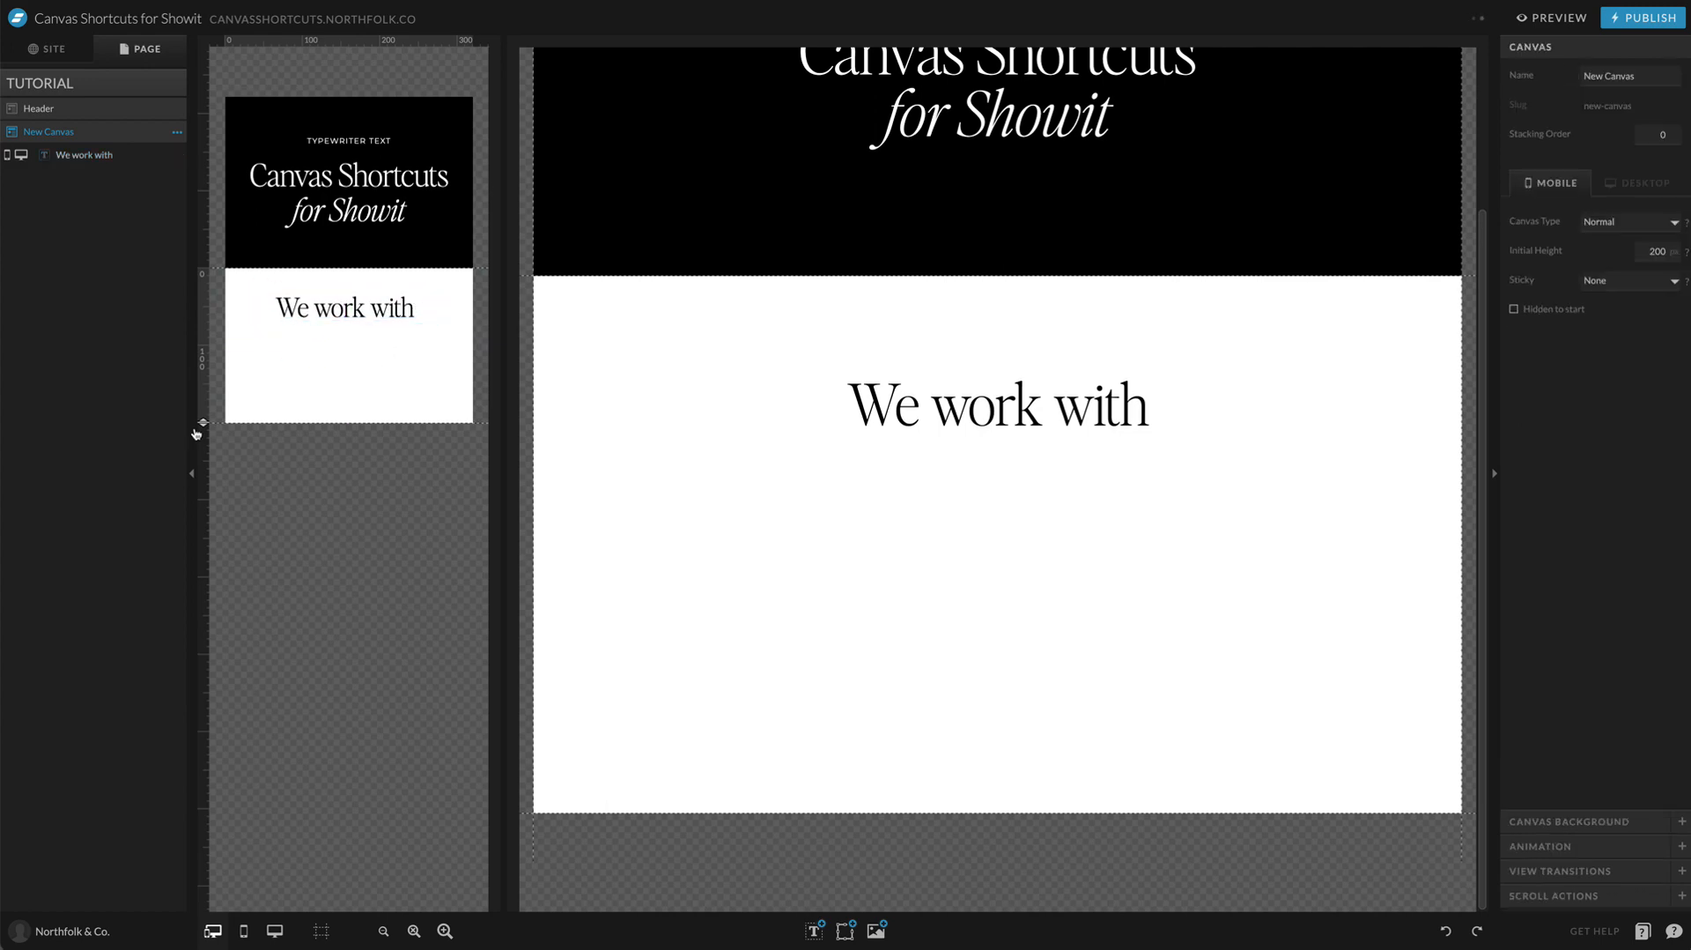
drag(196, 432, 185, 689)
Step: Nudge the "We work with" title slightly down in the desktop layout, keeping it horizontally centered
click(1141, 559)
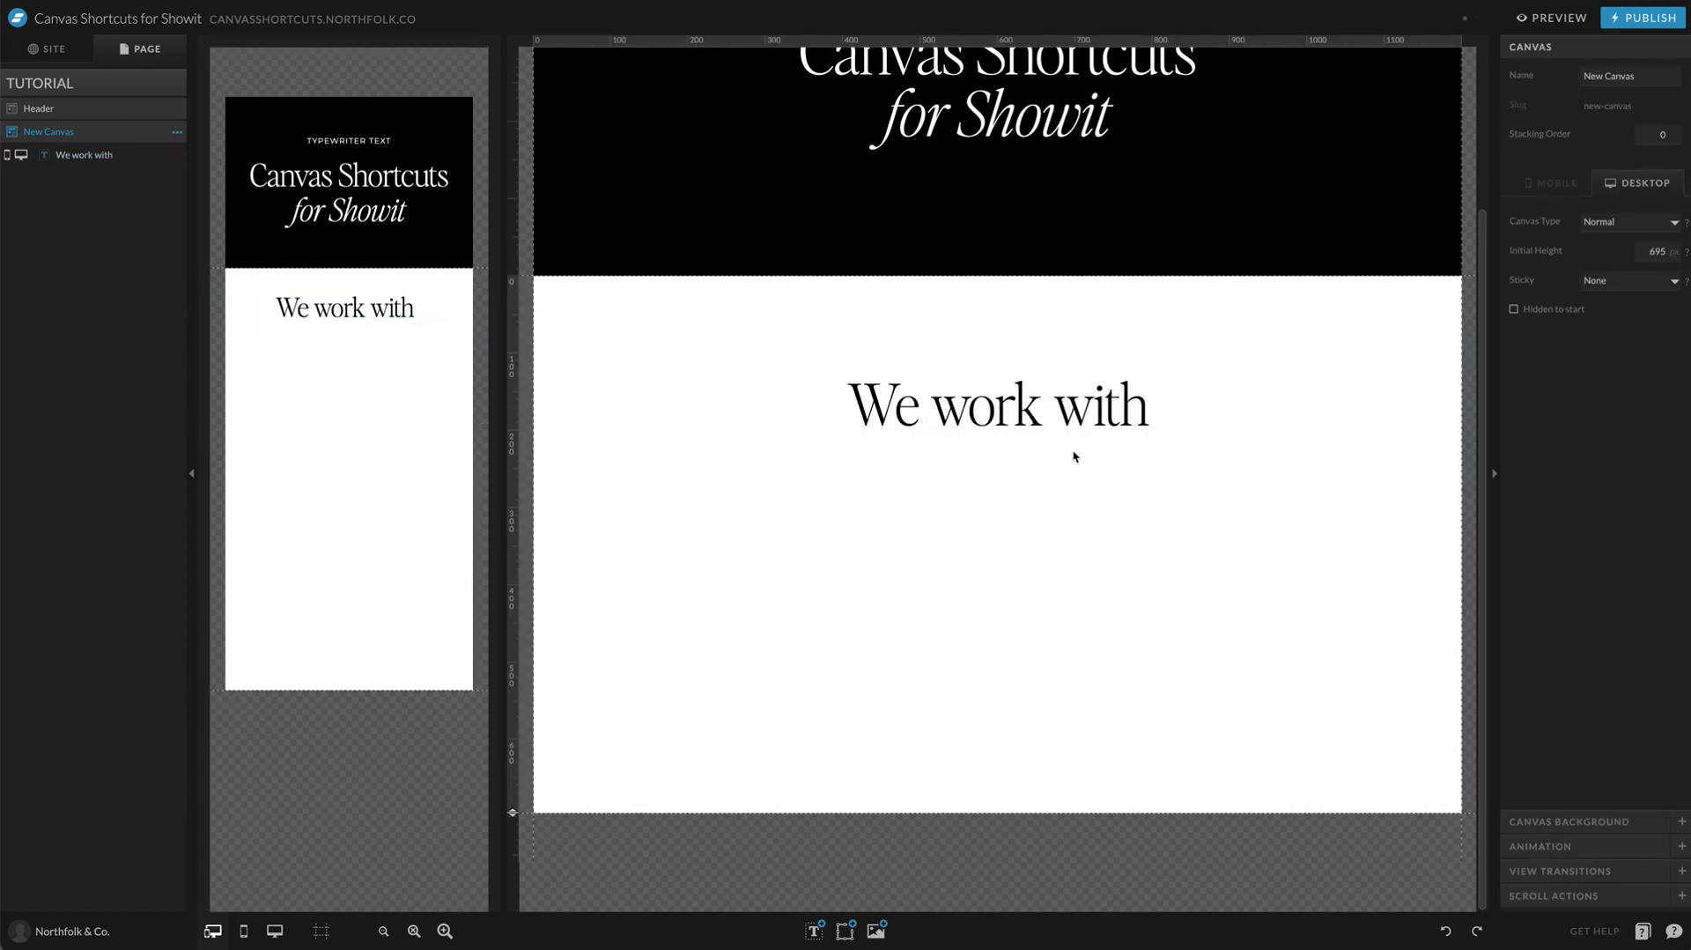
drag(1073, 415, 1068, 415)
click(1048, 546)
Step: Add an embed code element to the new canvas and size it about 814 by 235 px below the desktop title
mouse_move(820, 932)
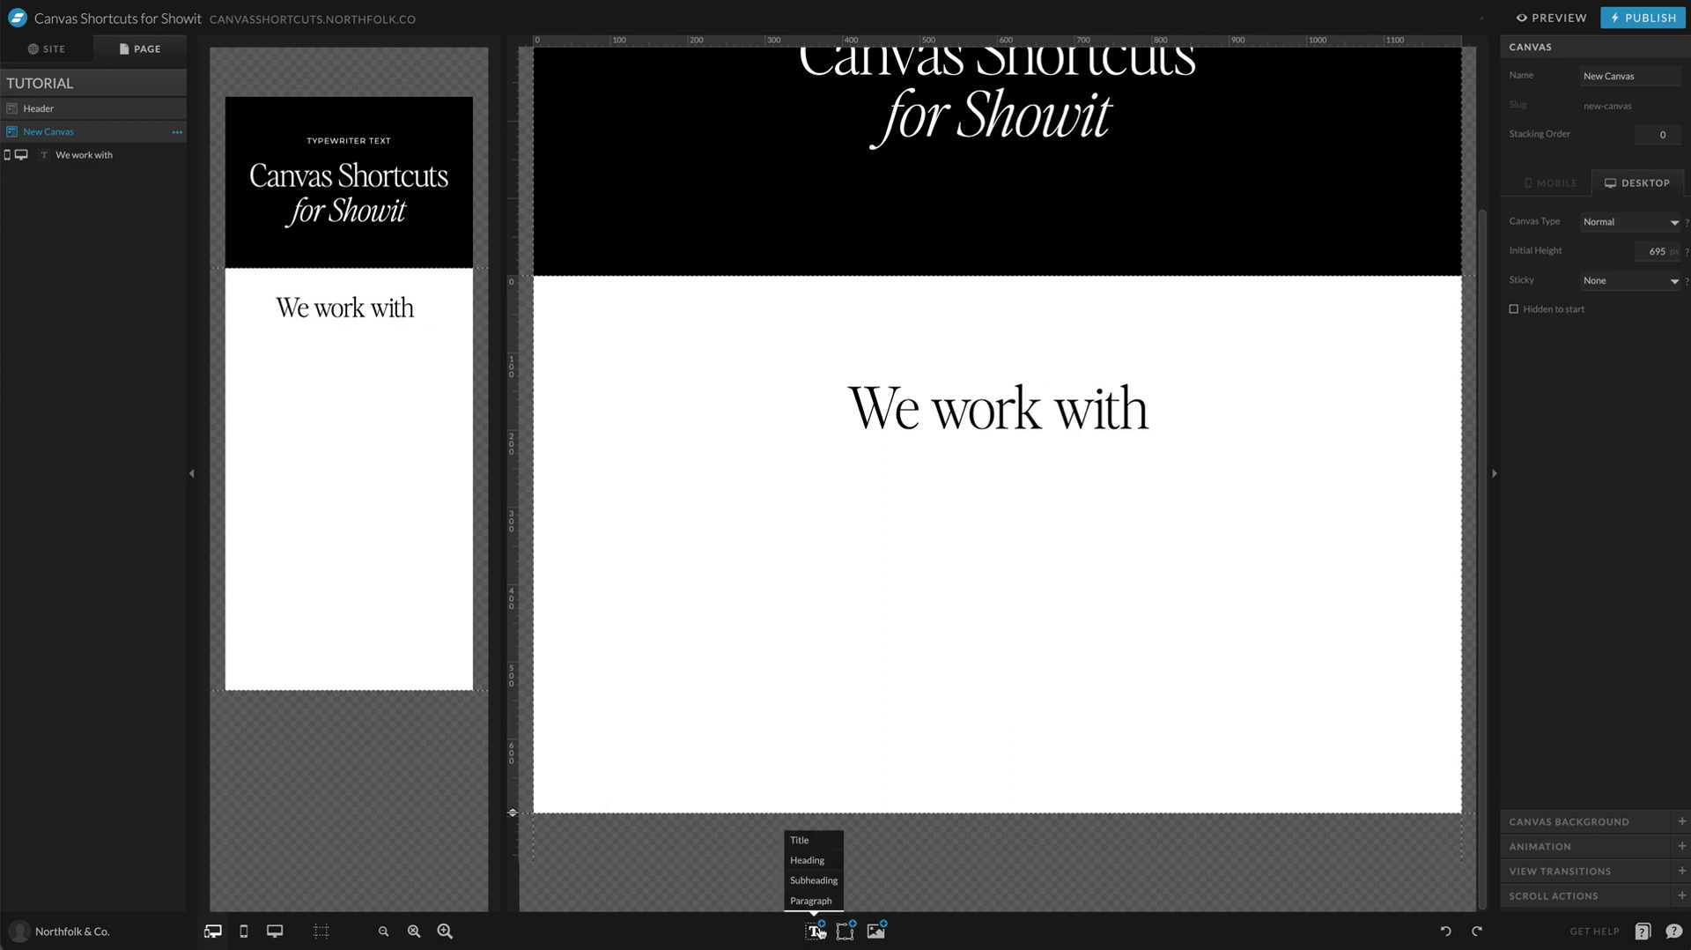
click(823, 839)
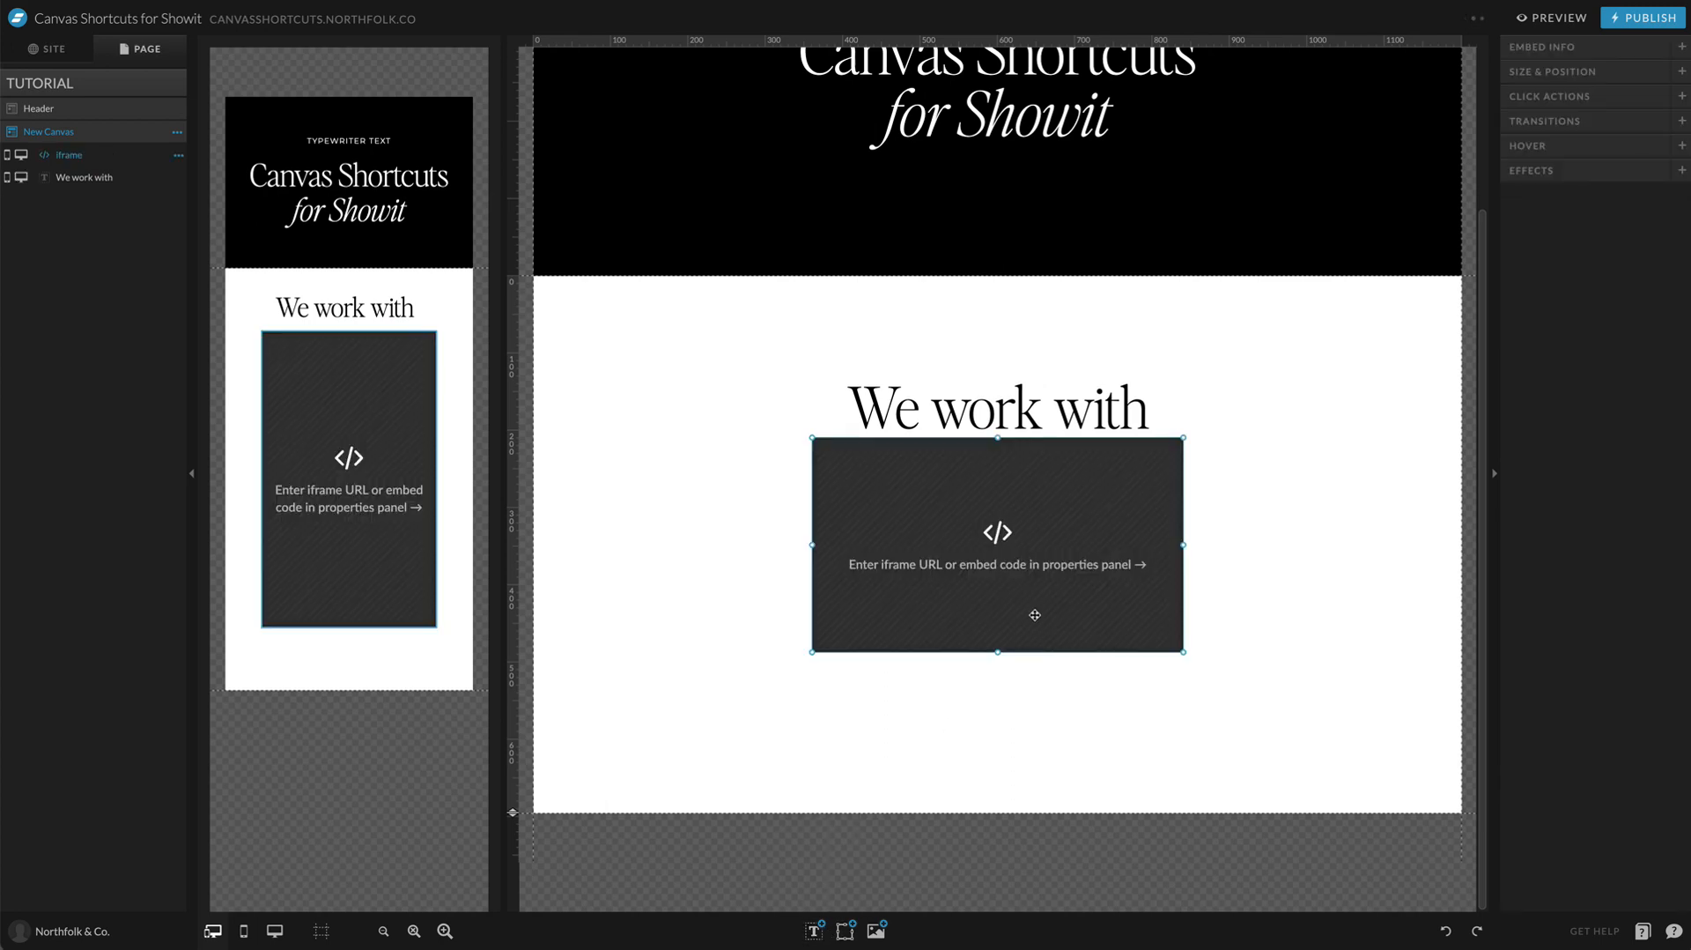
drag(1035, 614, 942, 619)
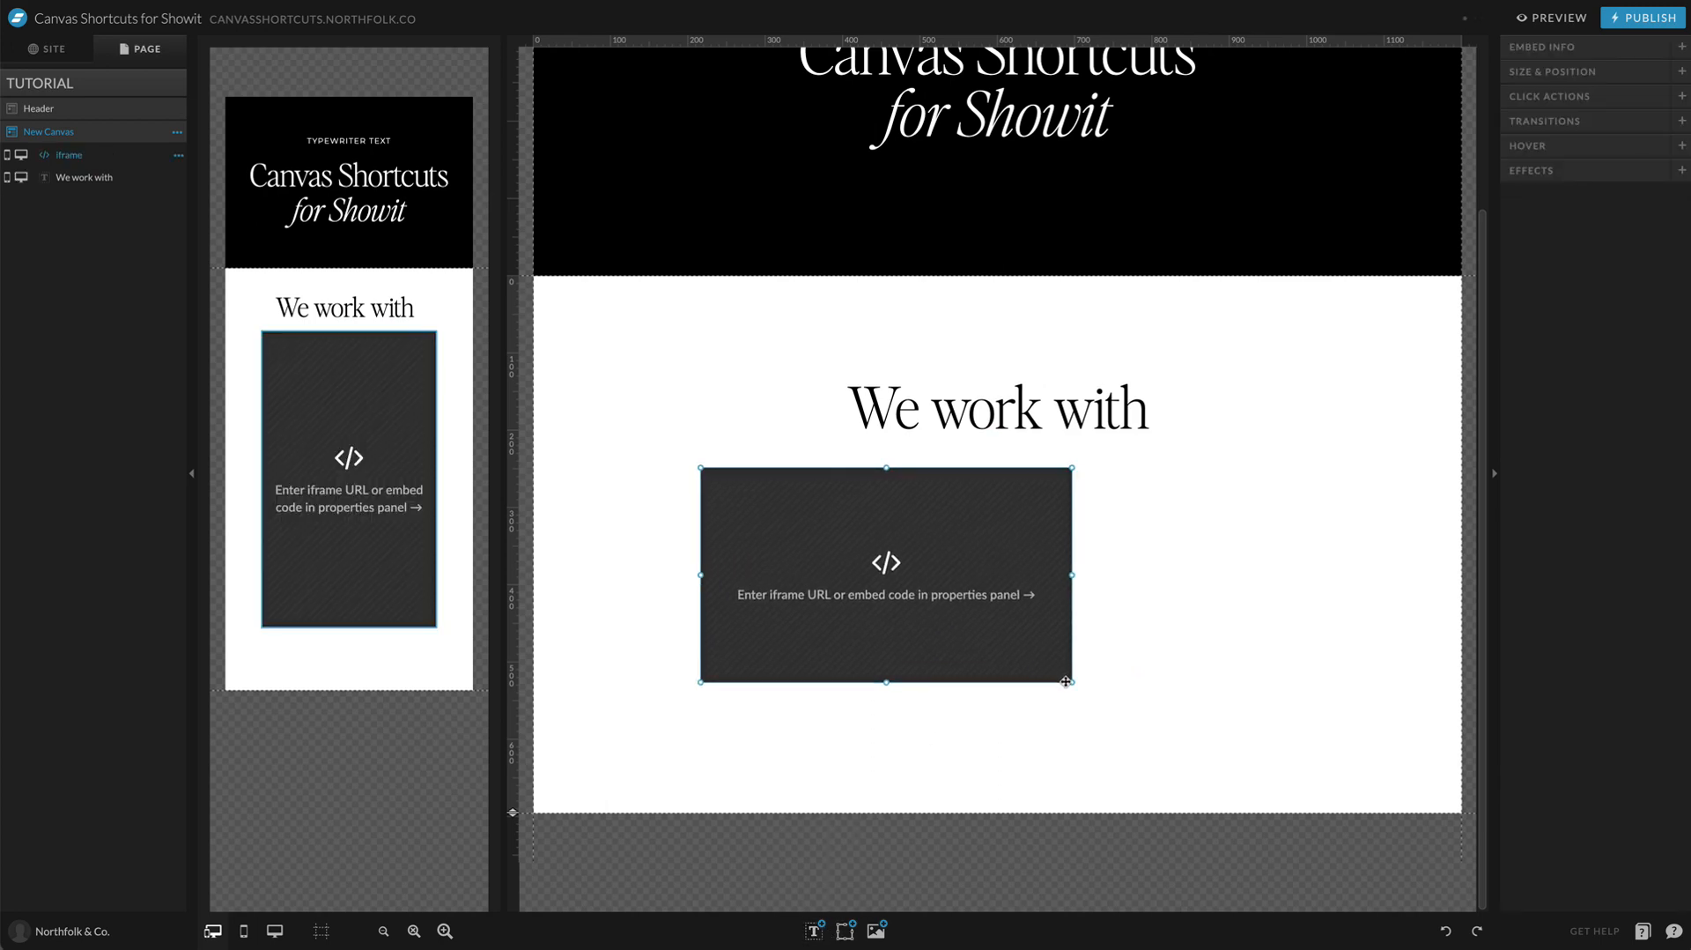
drag(1069, 681, 1331, 649)
Step: Paste the copied typewriter embed code into the new embed element and save it
double_click(1185, 528)
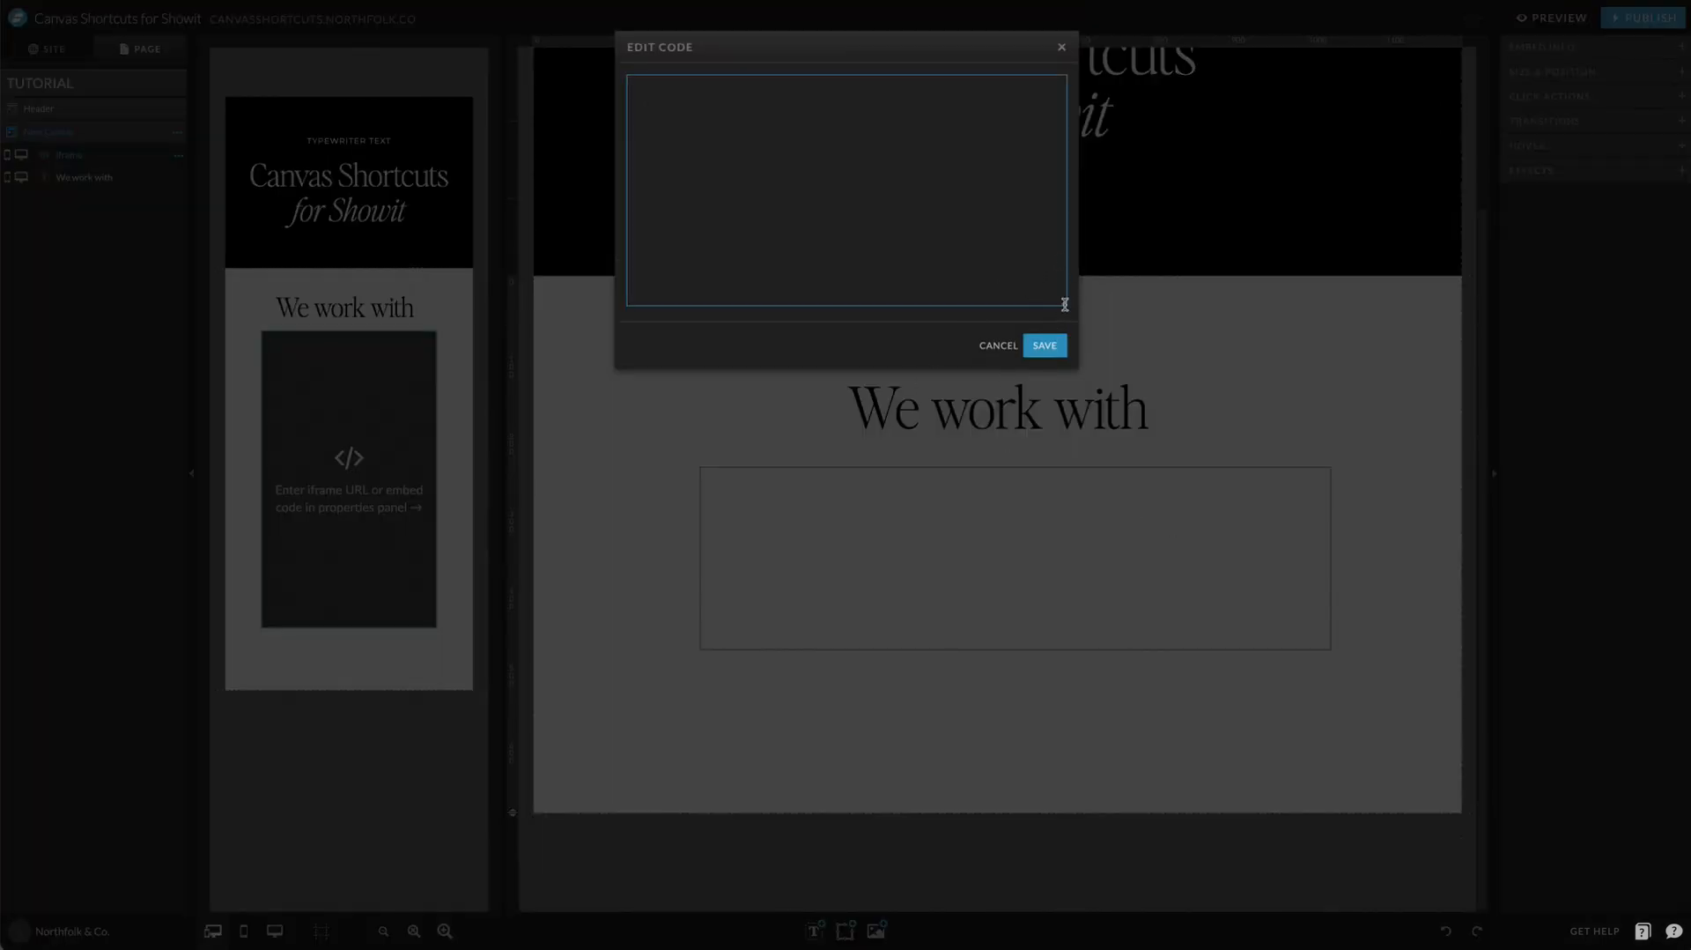
drag(1065, 304, 1062, 679)
key(ctrl+v)
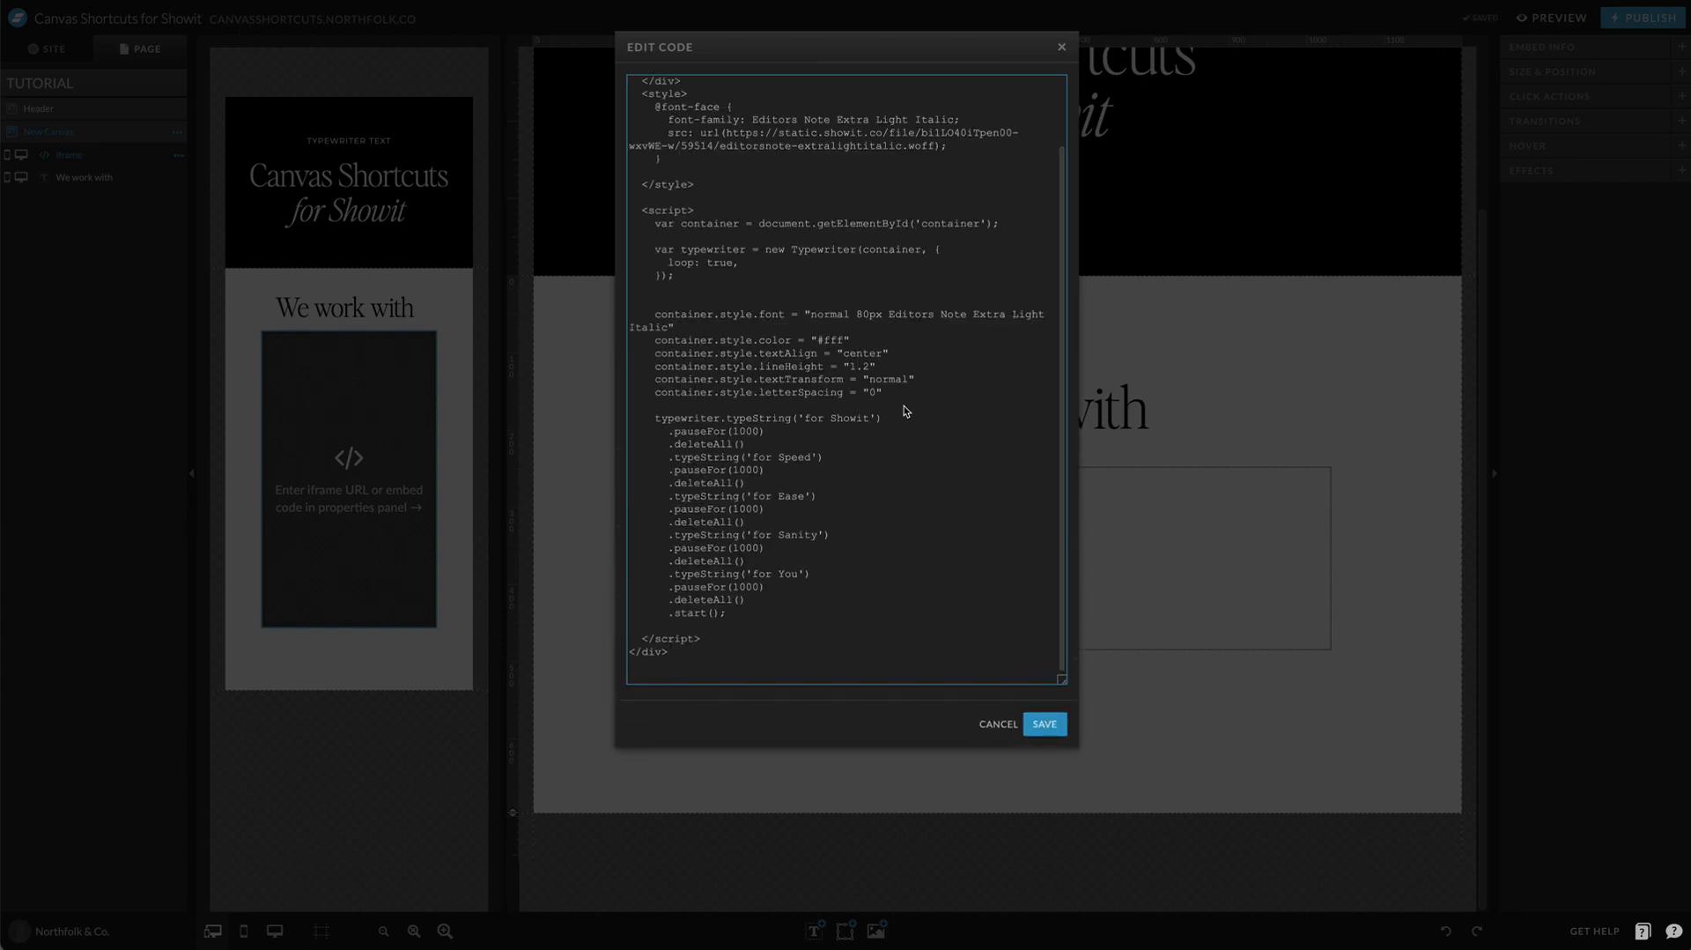
scroll(904, 405, up, 2)
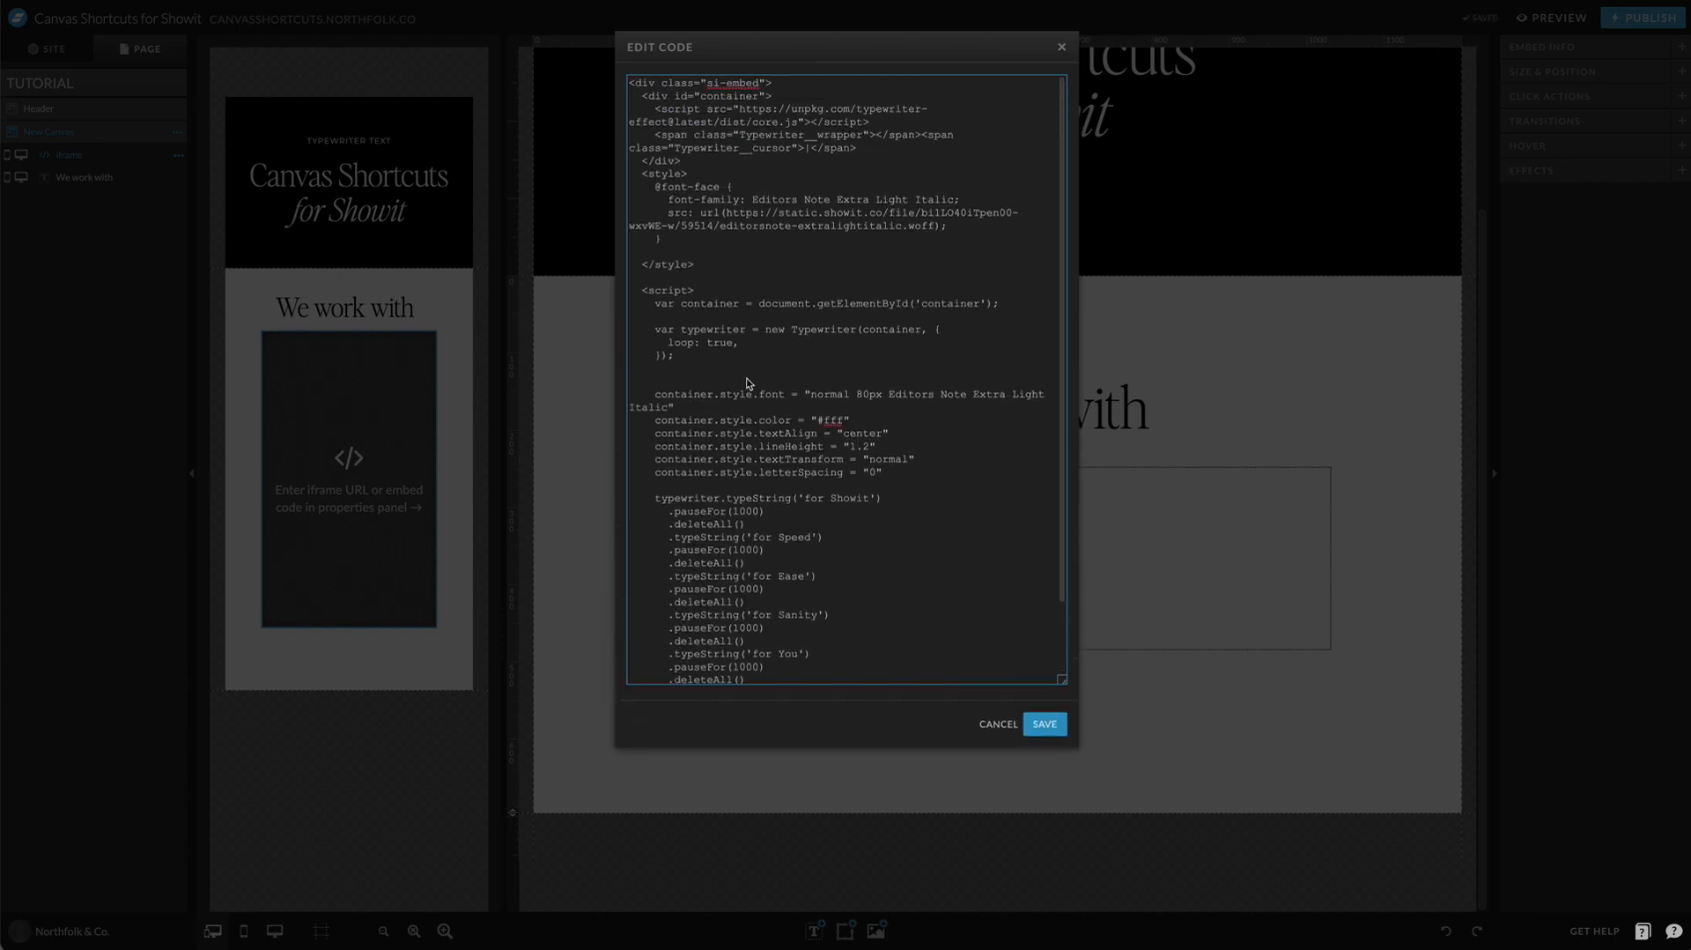
click(1048, 723)
Step: Change the typewriter text color in the embed code to #000 and save the code
double_click(1055, 640)
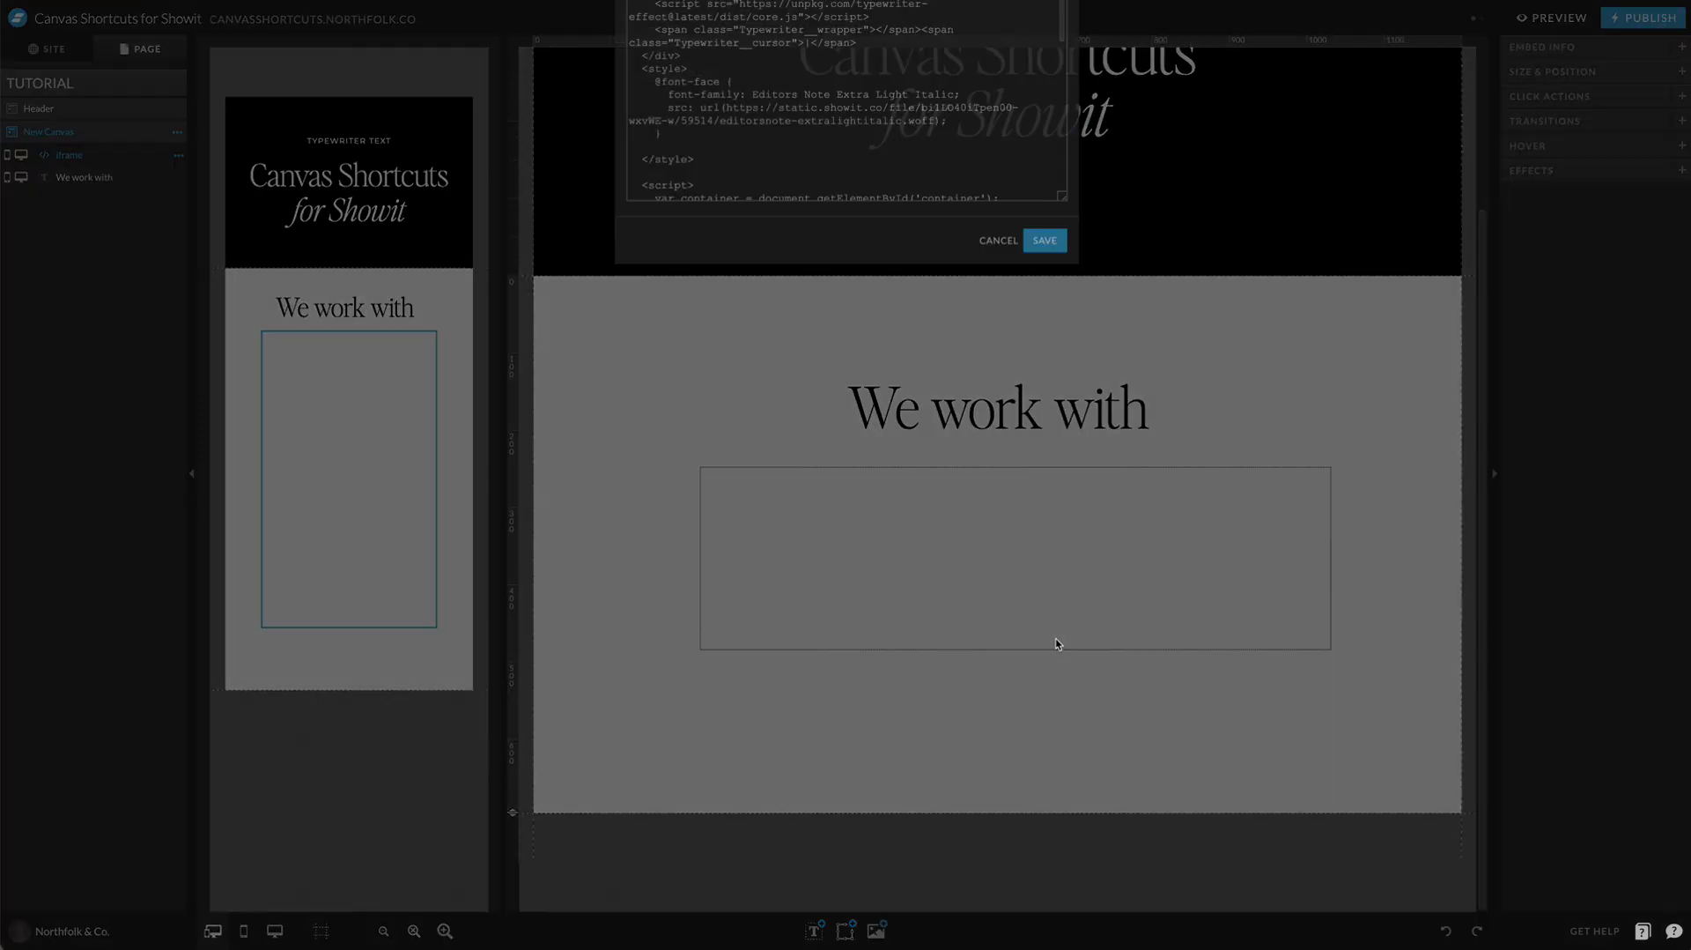
drag(1064, 299, 1063, 662)
scroll(989, 441, down, 2)
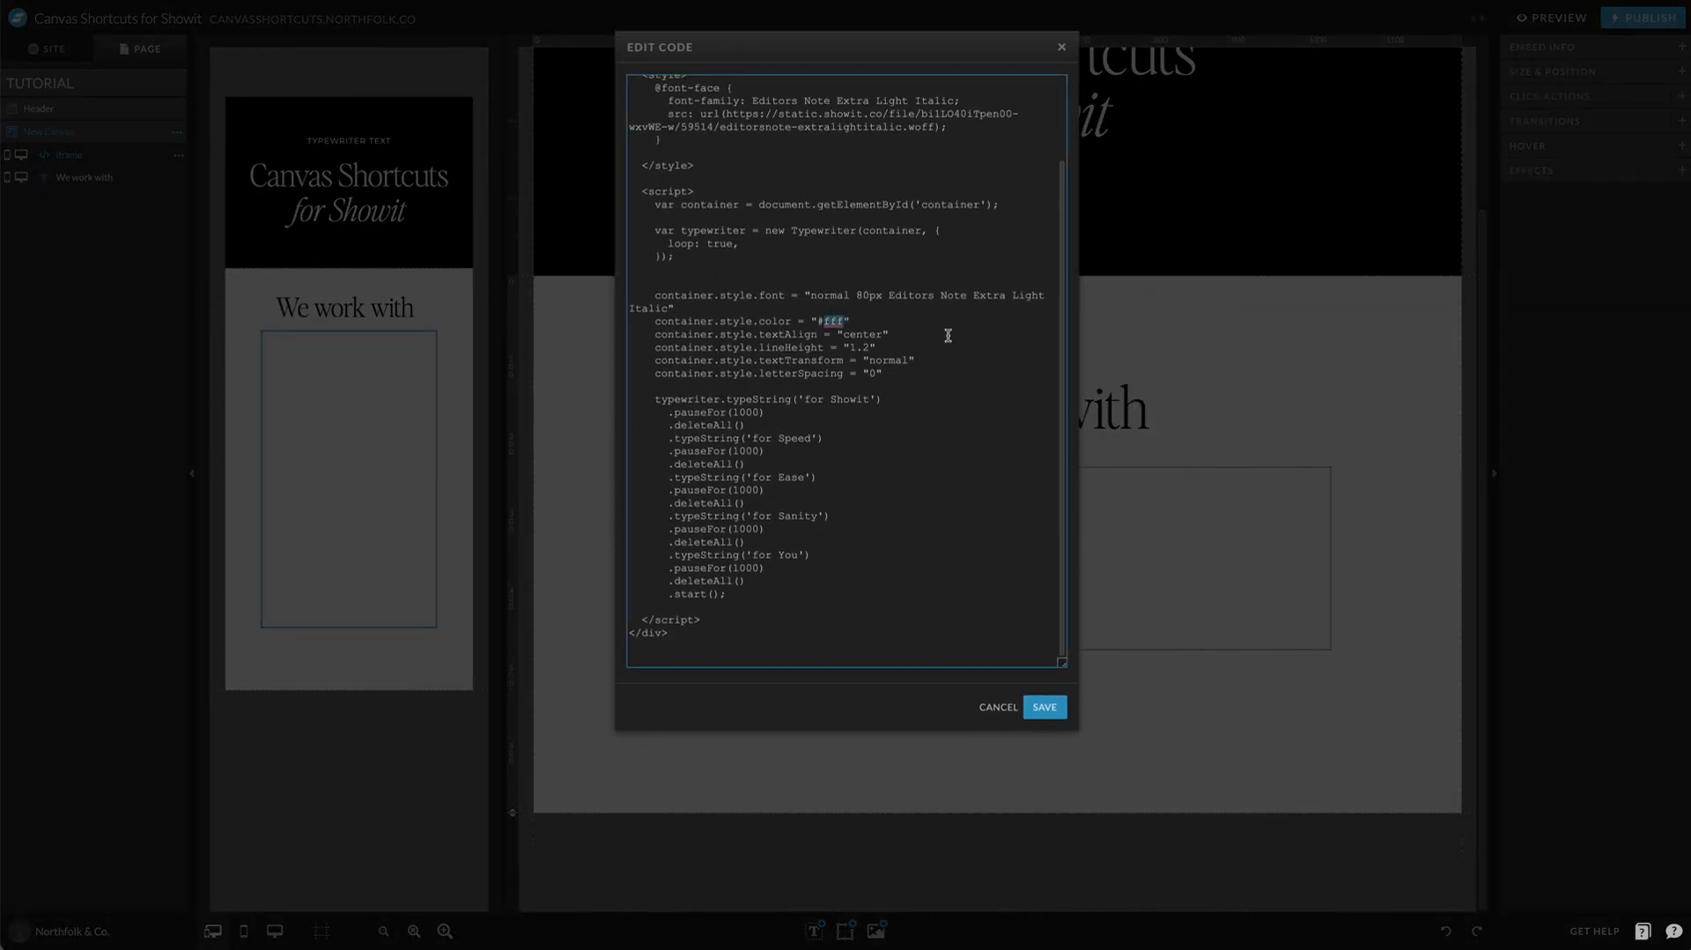
text(000)
scroll(769, 335, up, 3)
click(1045, 706)
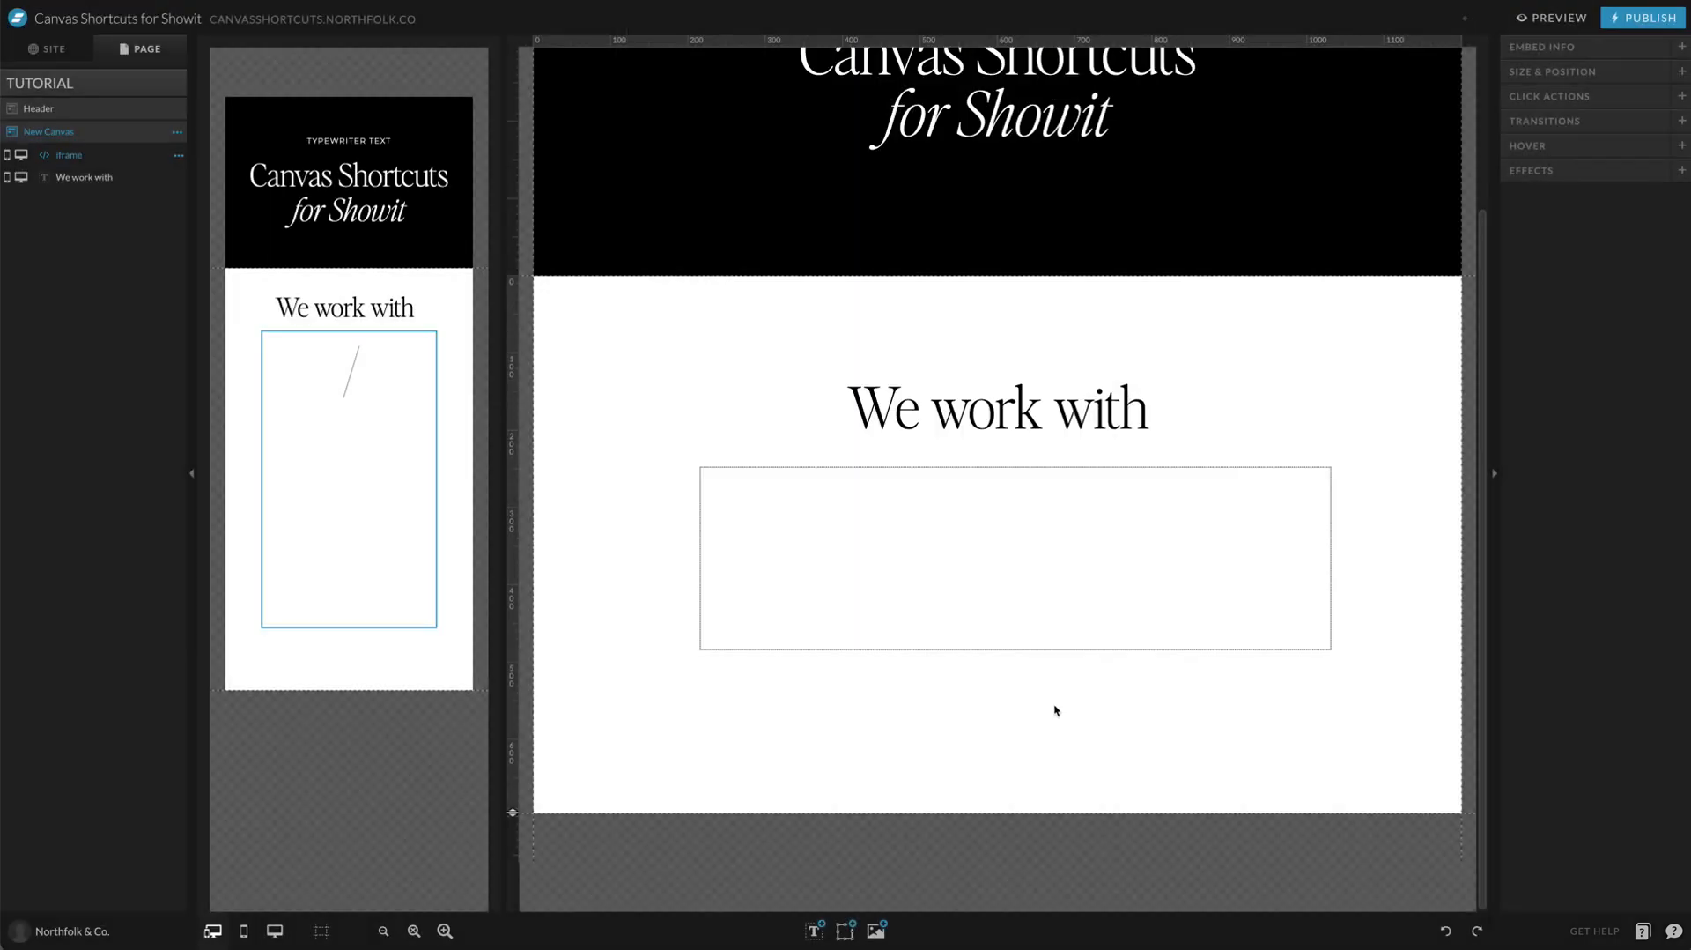
Step: Move the desktop embed up to about Y 230 px beneath the title and center it horizontally on the canvas
mouse_move(1085, 608)
mouse_down()
mouse_move(1102, 582)
mouse_move(1073, 594)
mouse_up()
click(1071, 671)
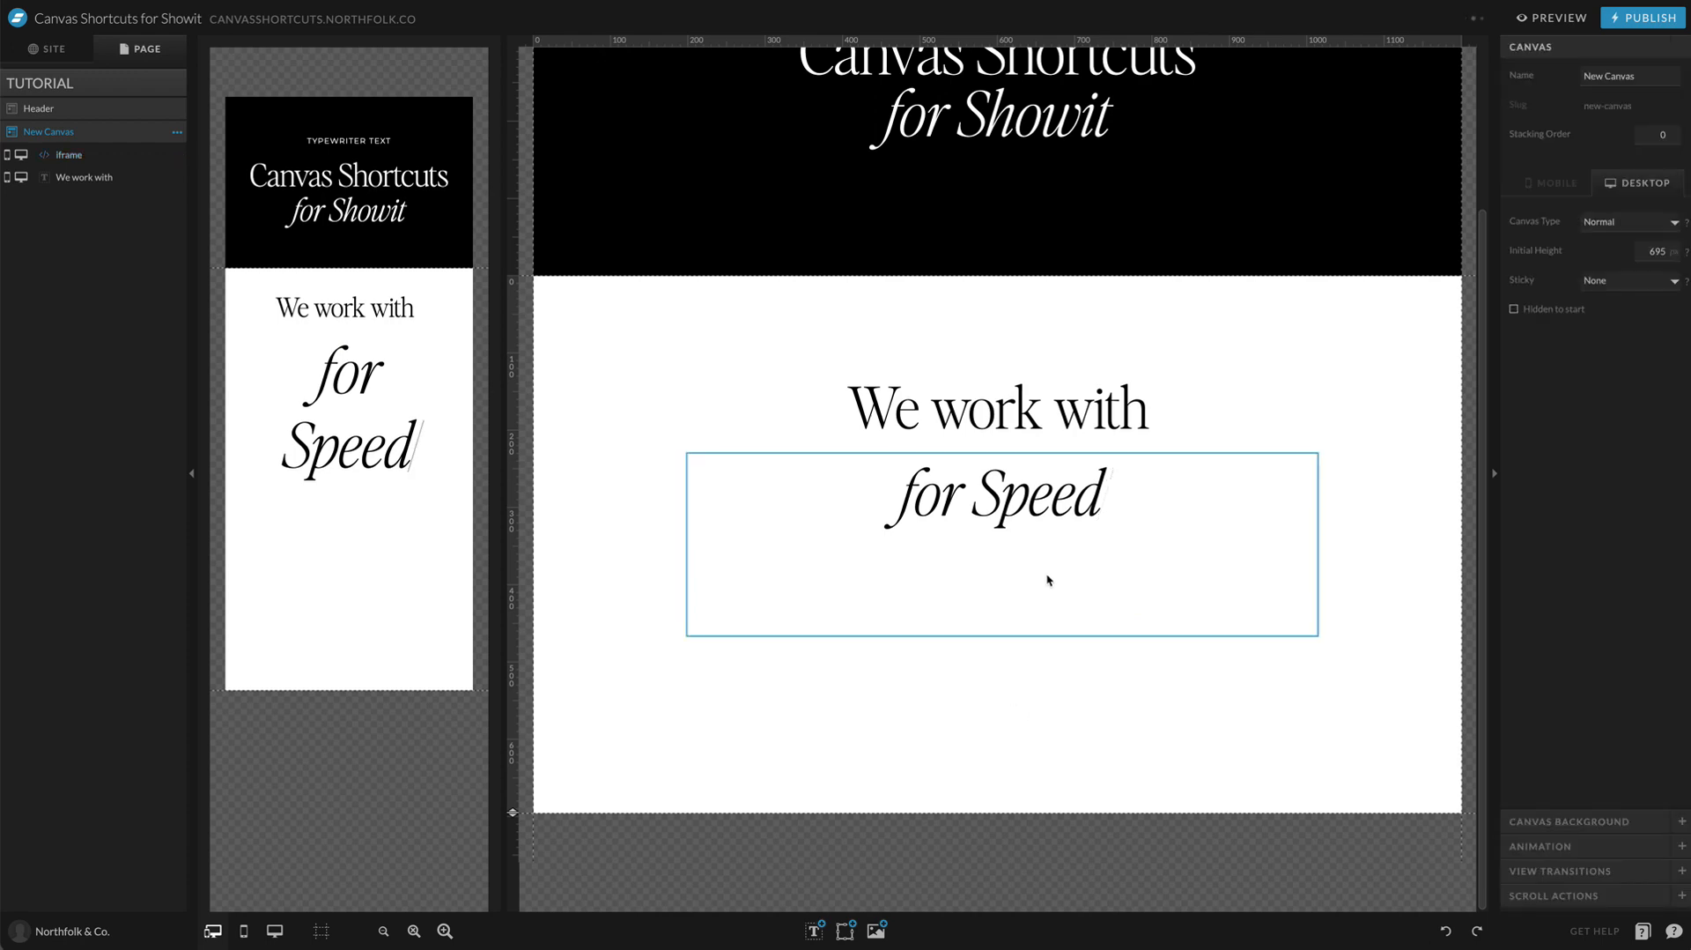
click(1049, 580)
click(1545, 802)
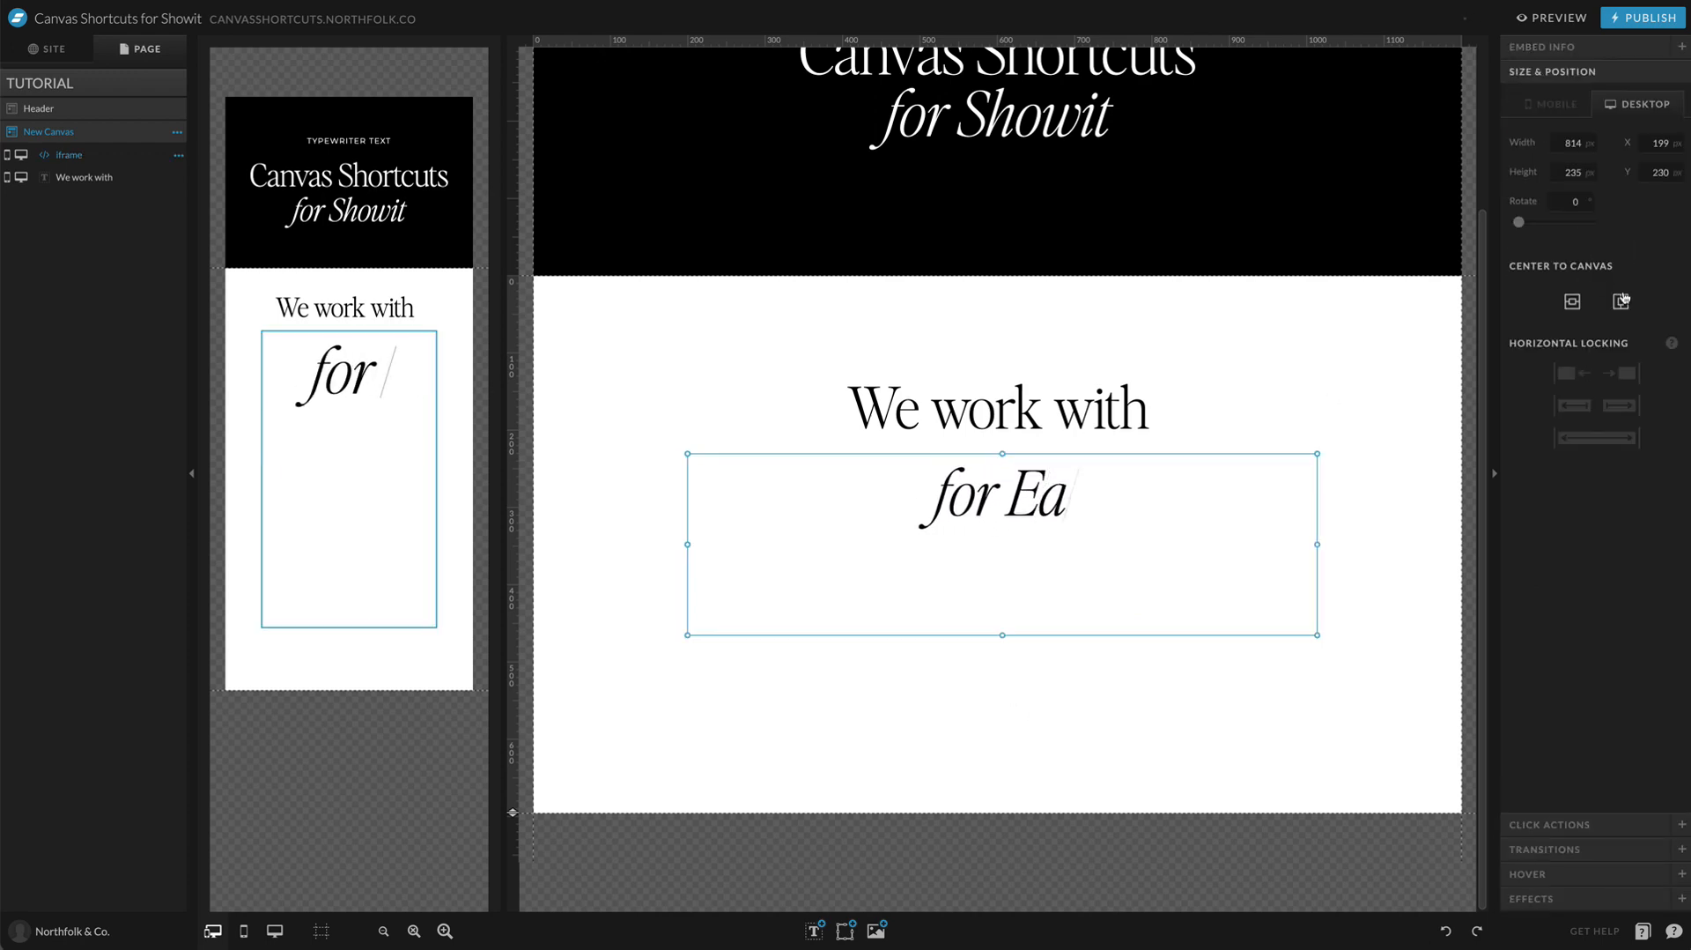
click(1572, 302)
click(842, 690)
Step: Review the text style settings in the embed code, including the font size shared by both layouts
click(284, 402)
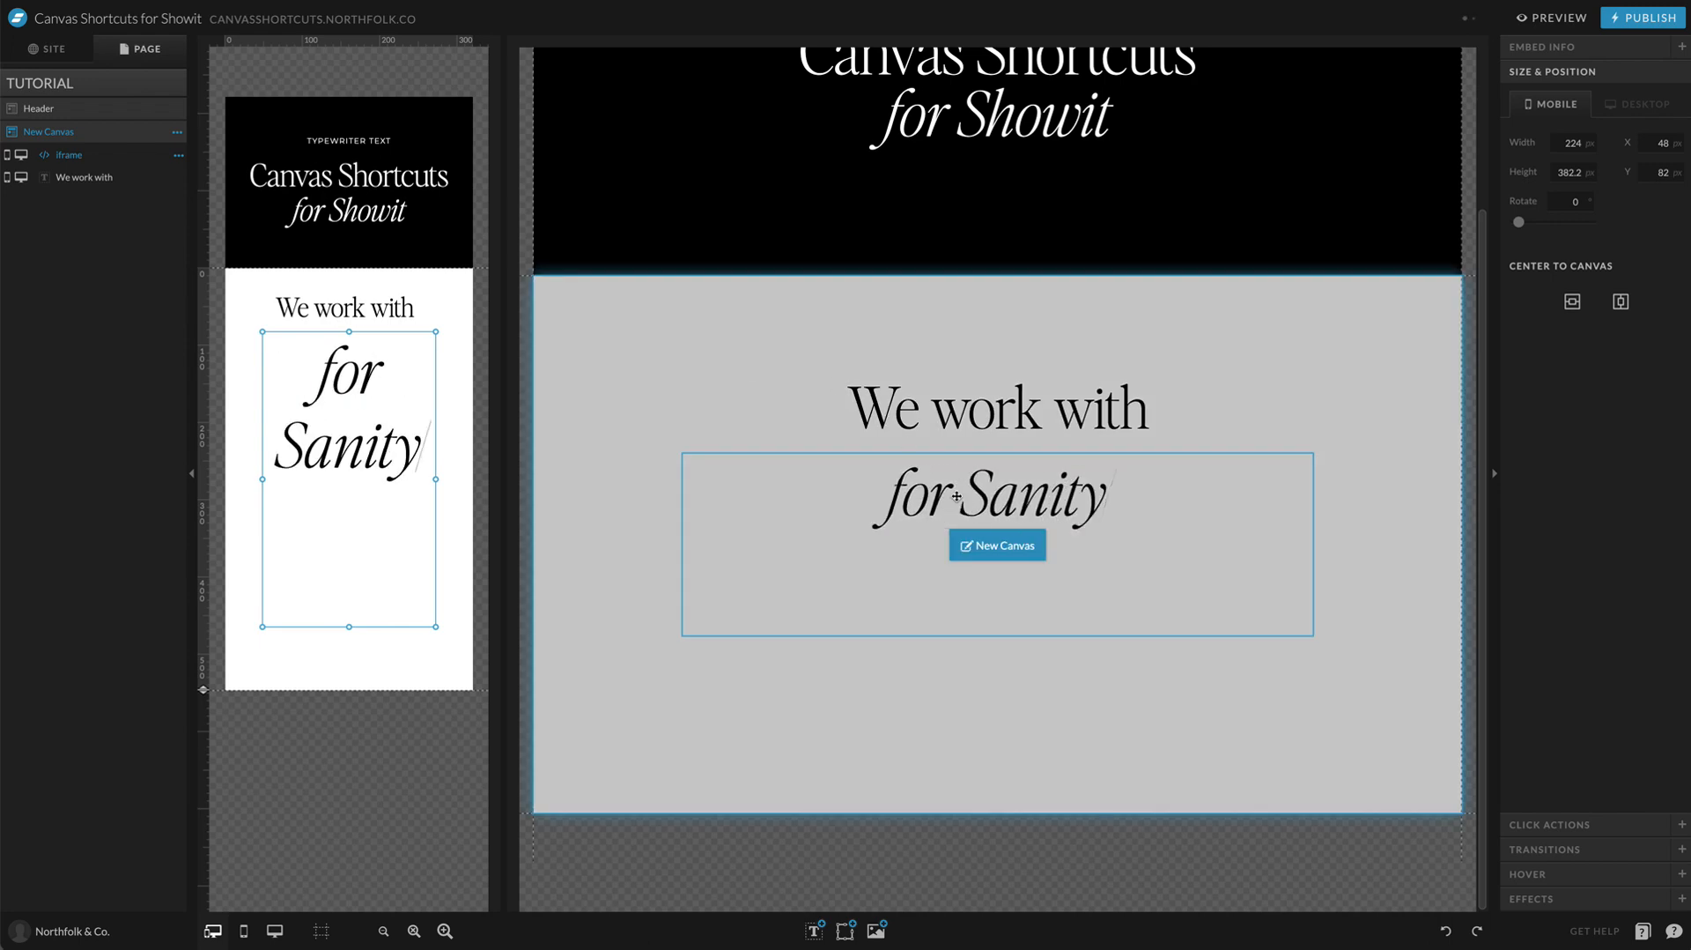
double_click(959, 499)
scroll(894, 172, down, 5)
scroll(649, 136, up, 3)
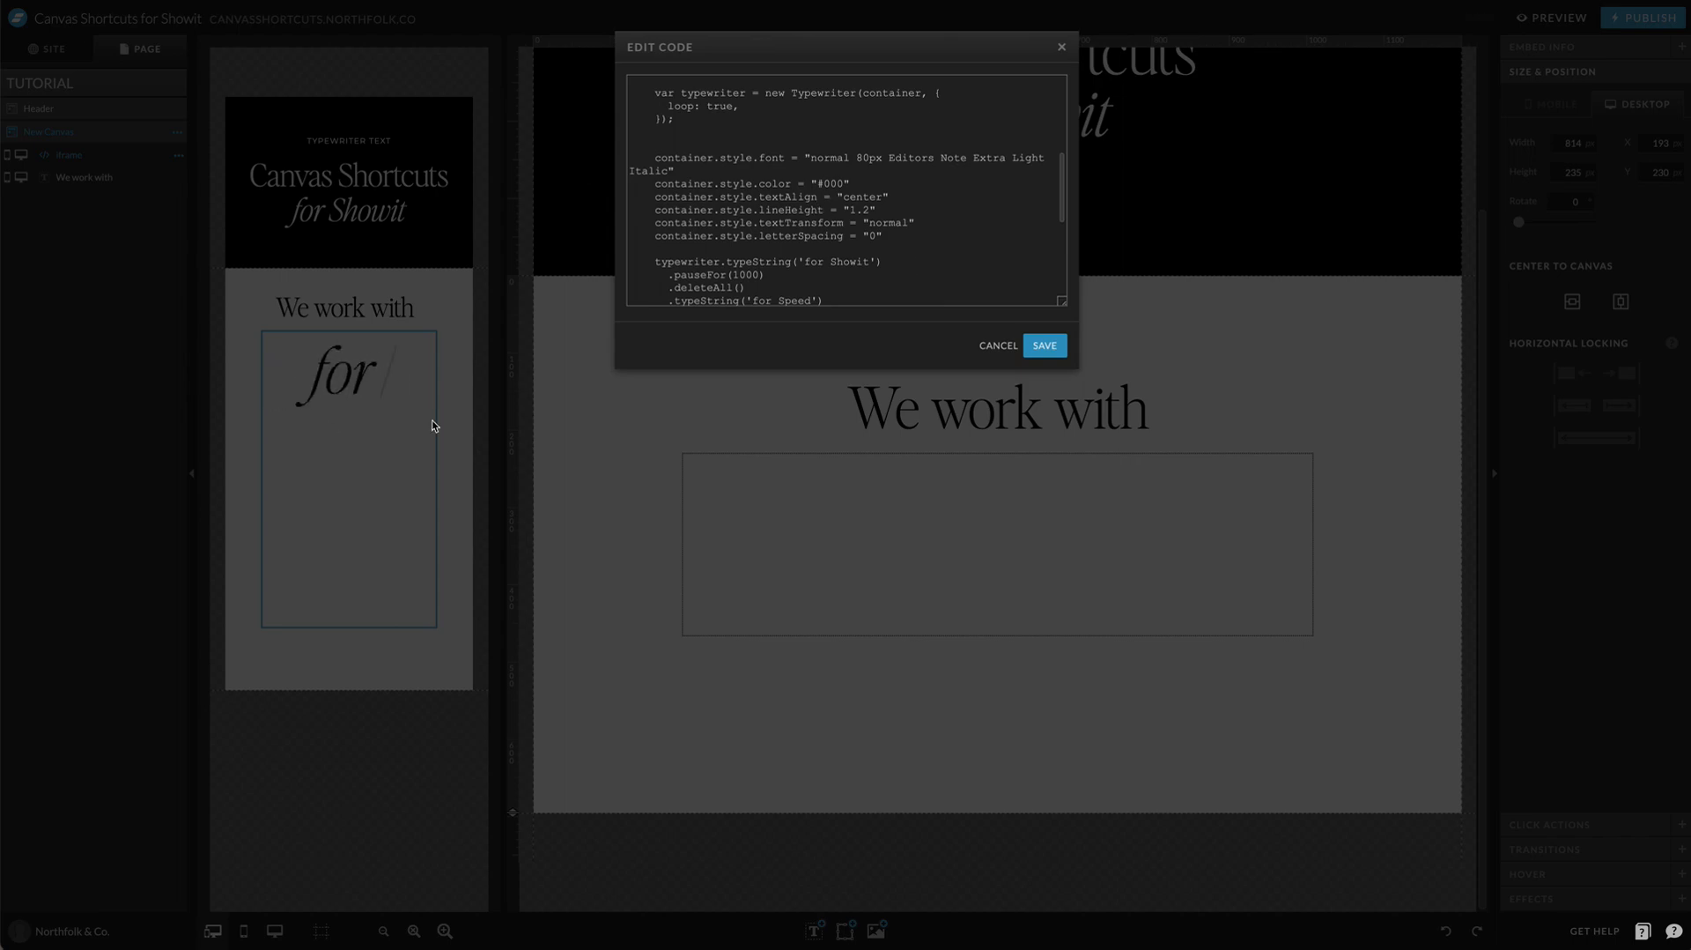
click(897, 468)
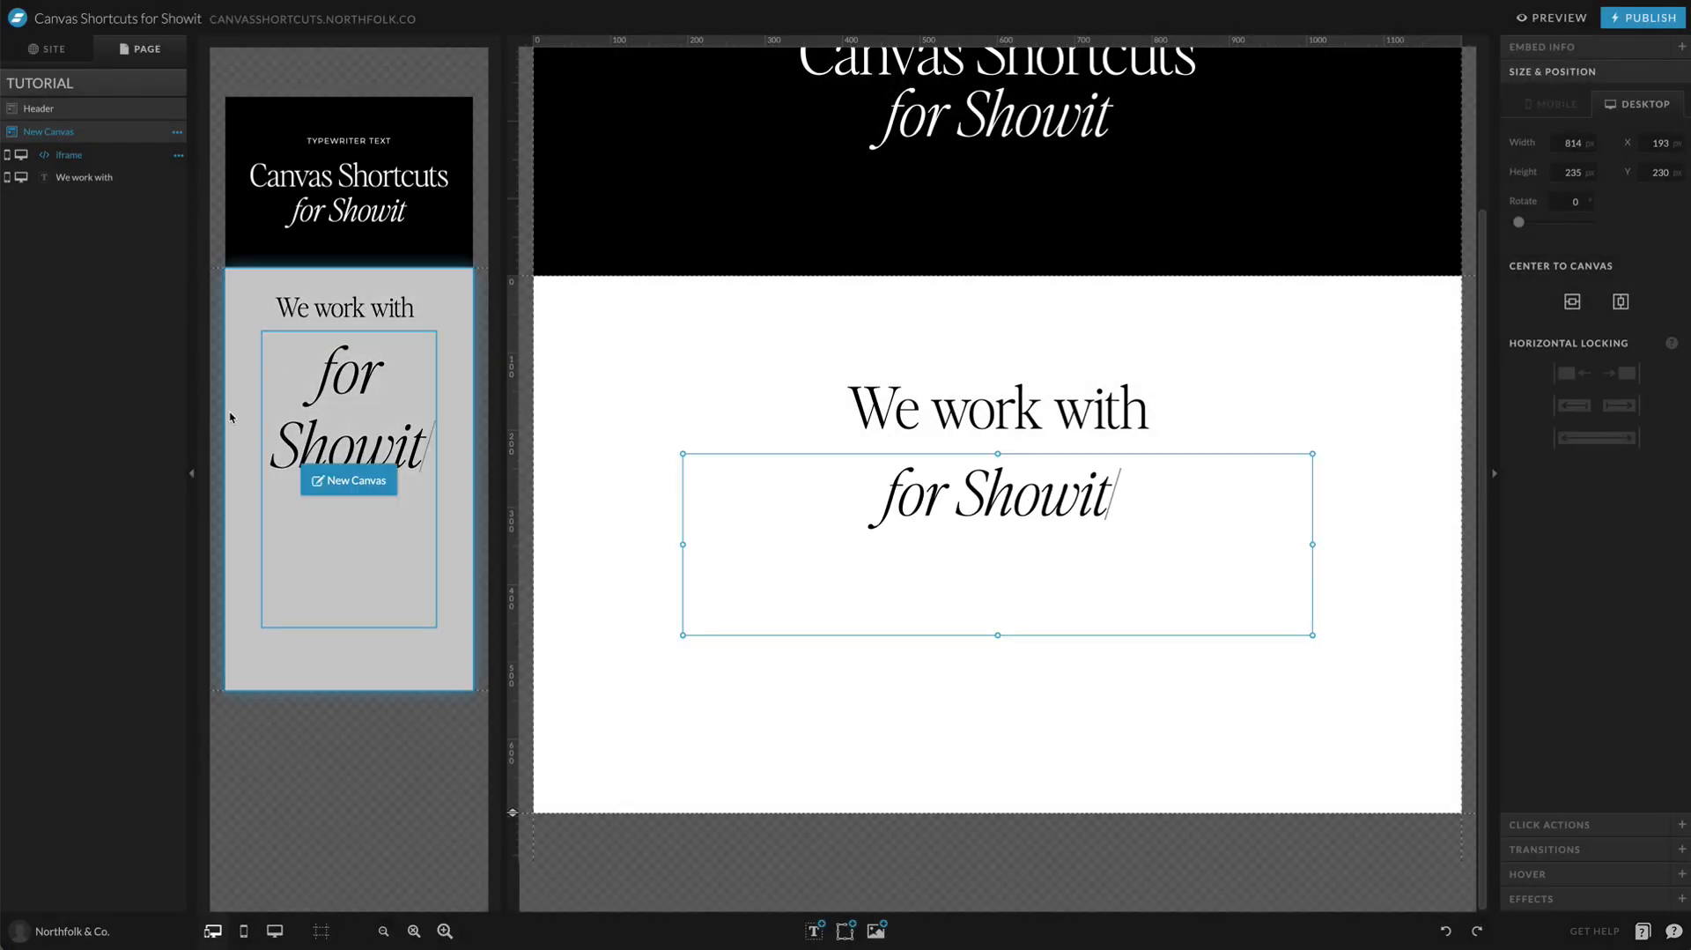
Step: Set the embed's mobile scale to 50
click(426, 377)
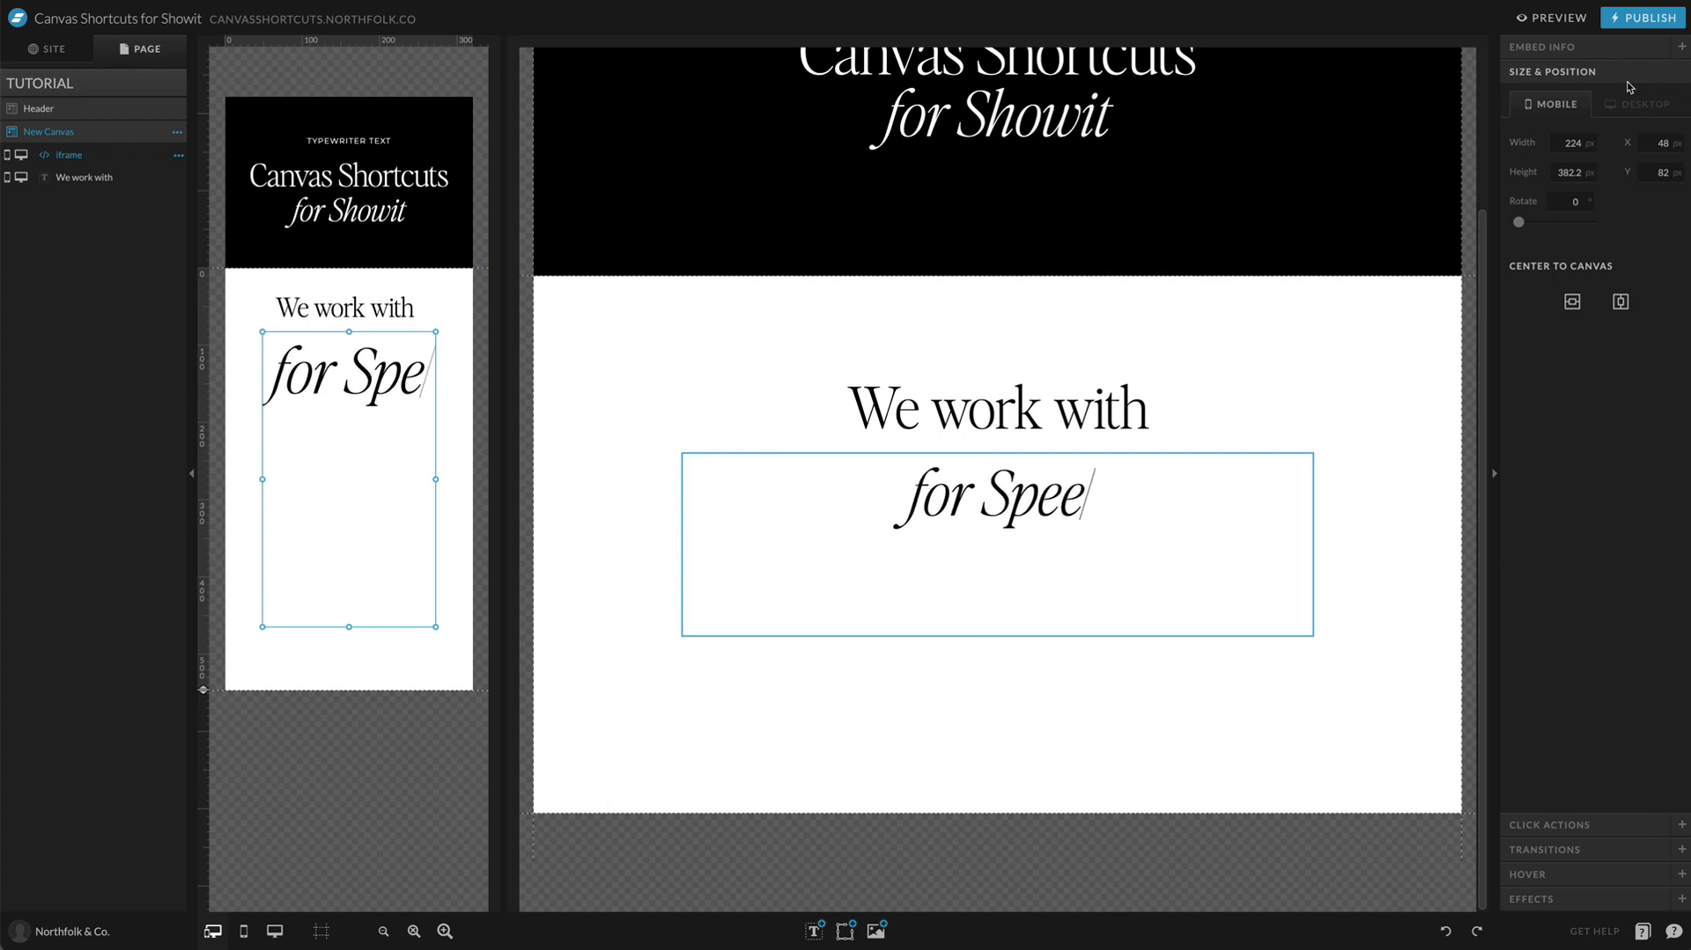
click(1586, 47)
click(1661, 195)
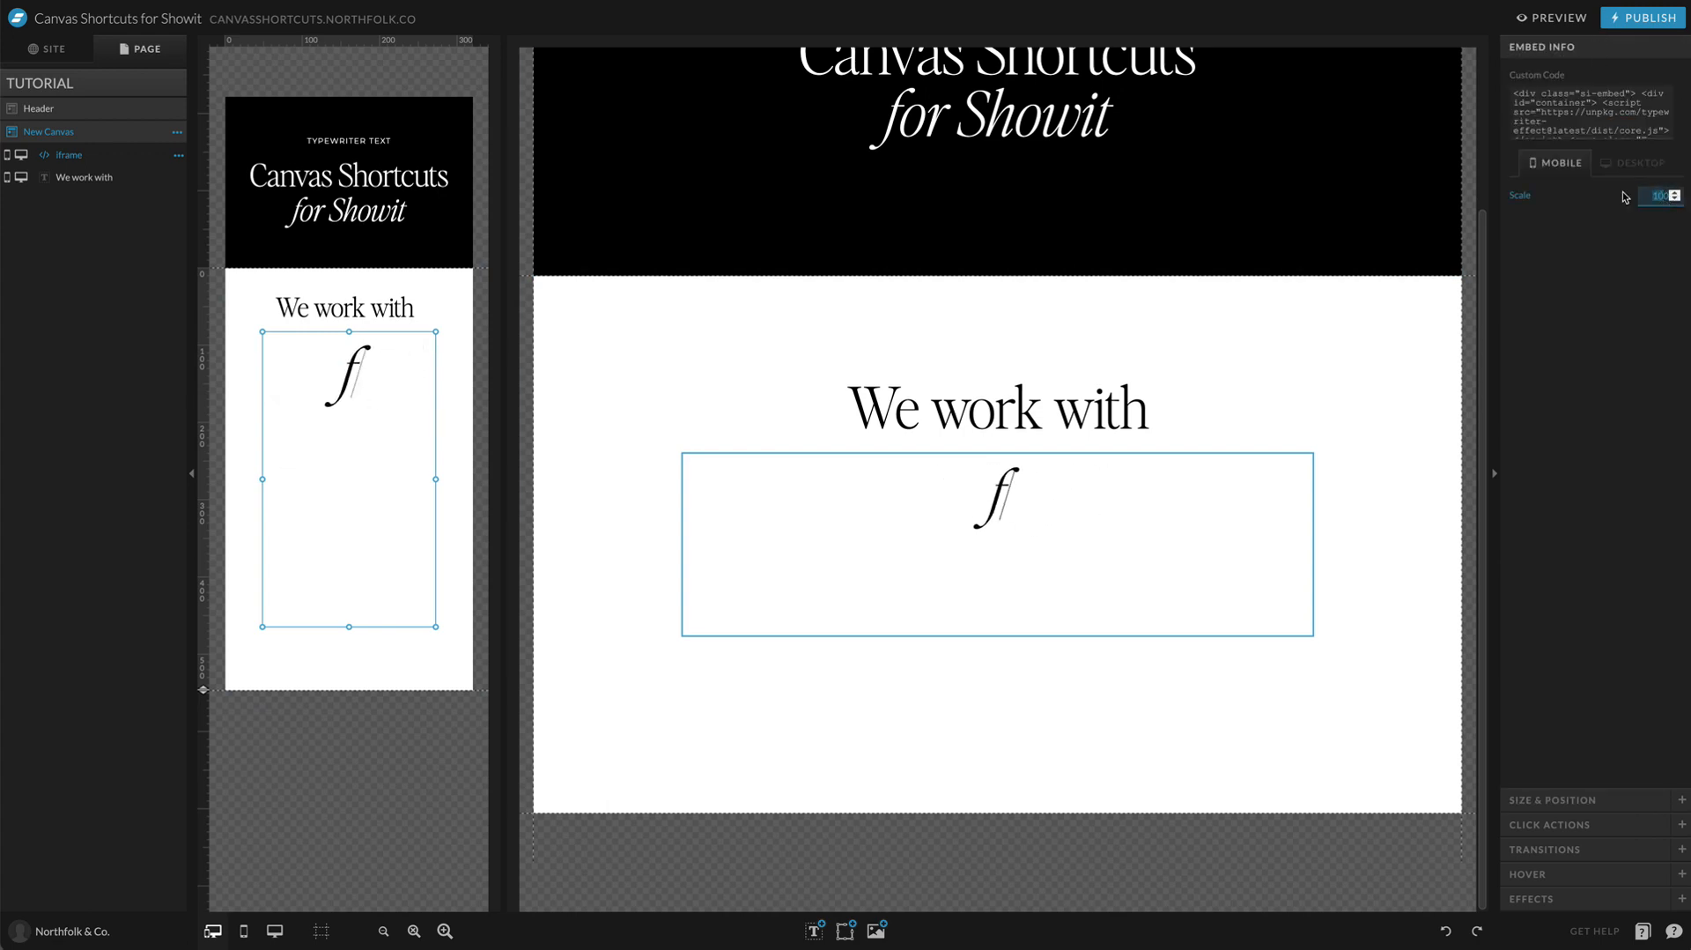
text(50)
key(Return)
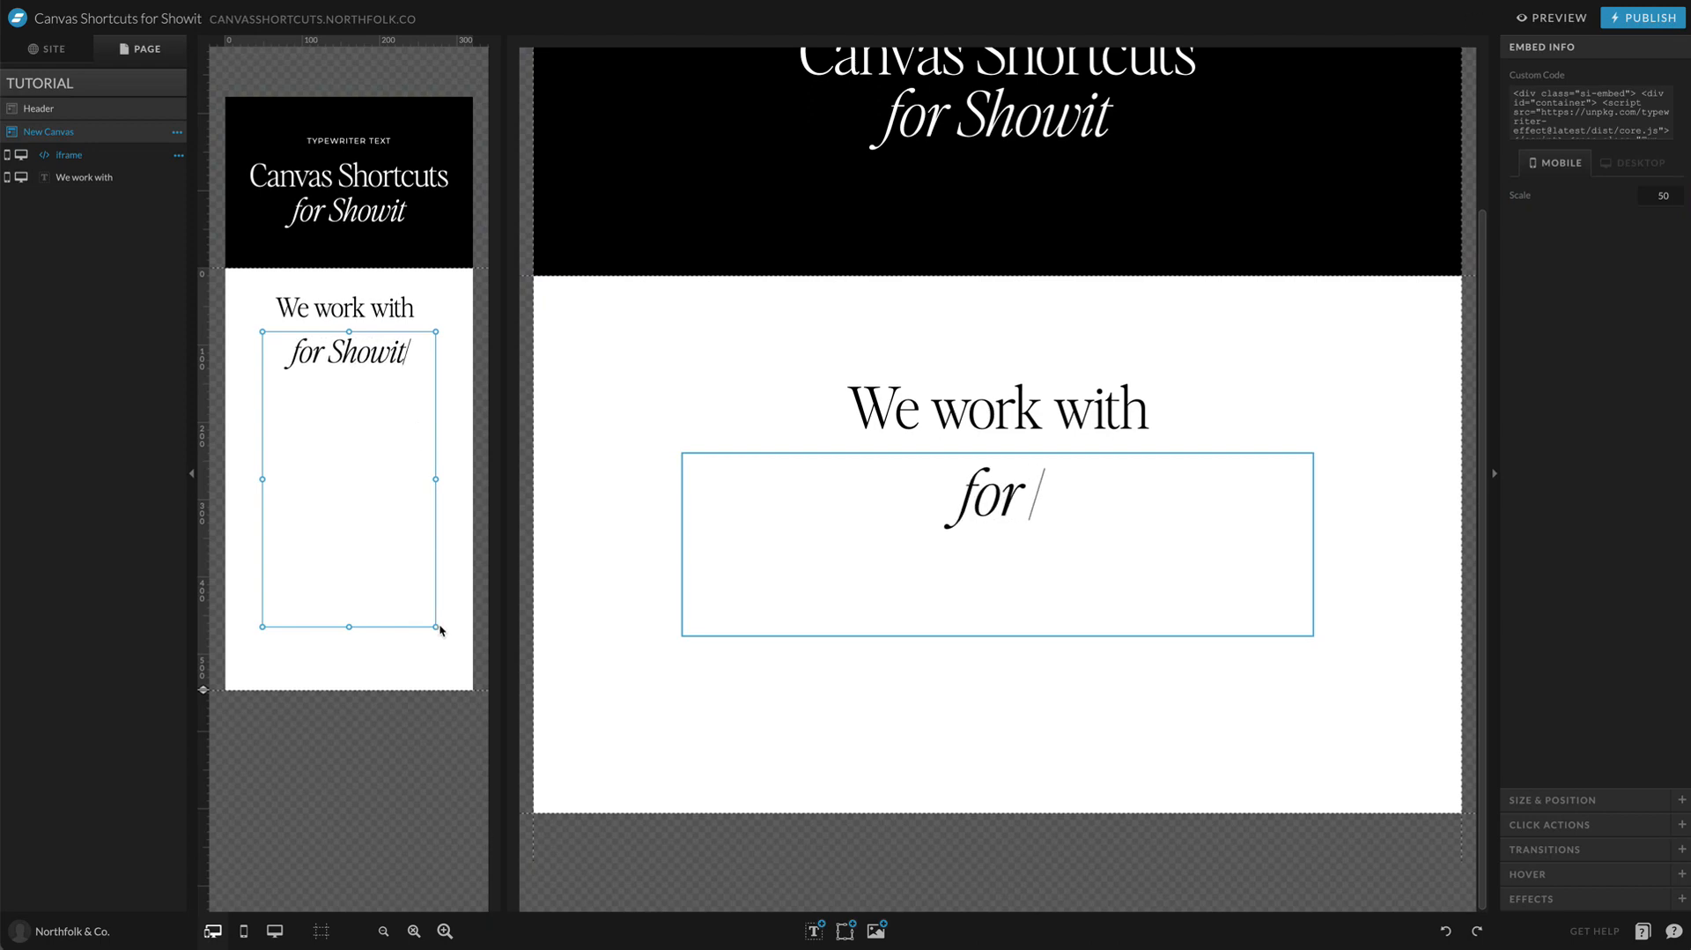
Step: Resize the mobile embed into a short box spanning the canvas width under the title, and check it in the site preview
drag(441, 630, 462, 368)
drag(458, 376, 514, 377)
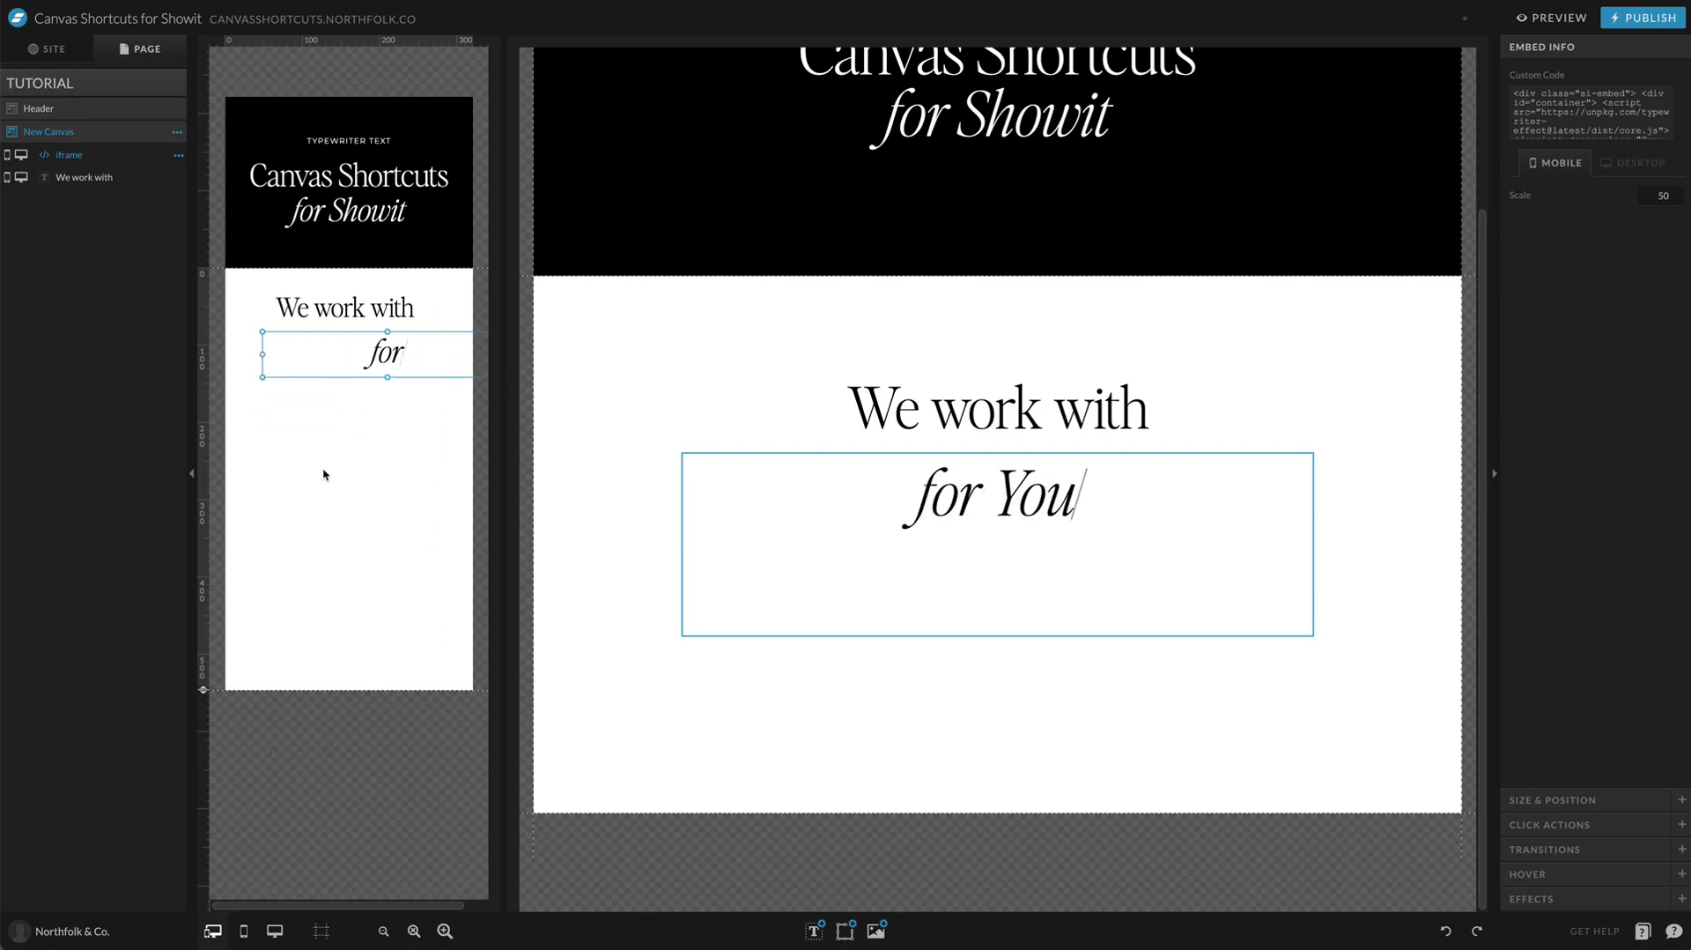
drag(387, 343, 350, 344)
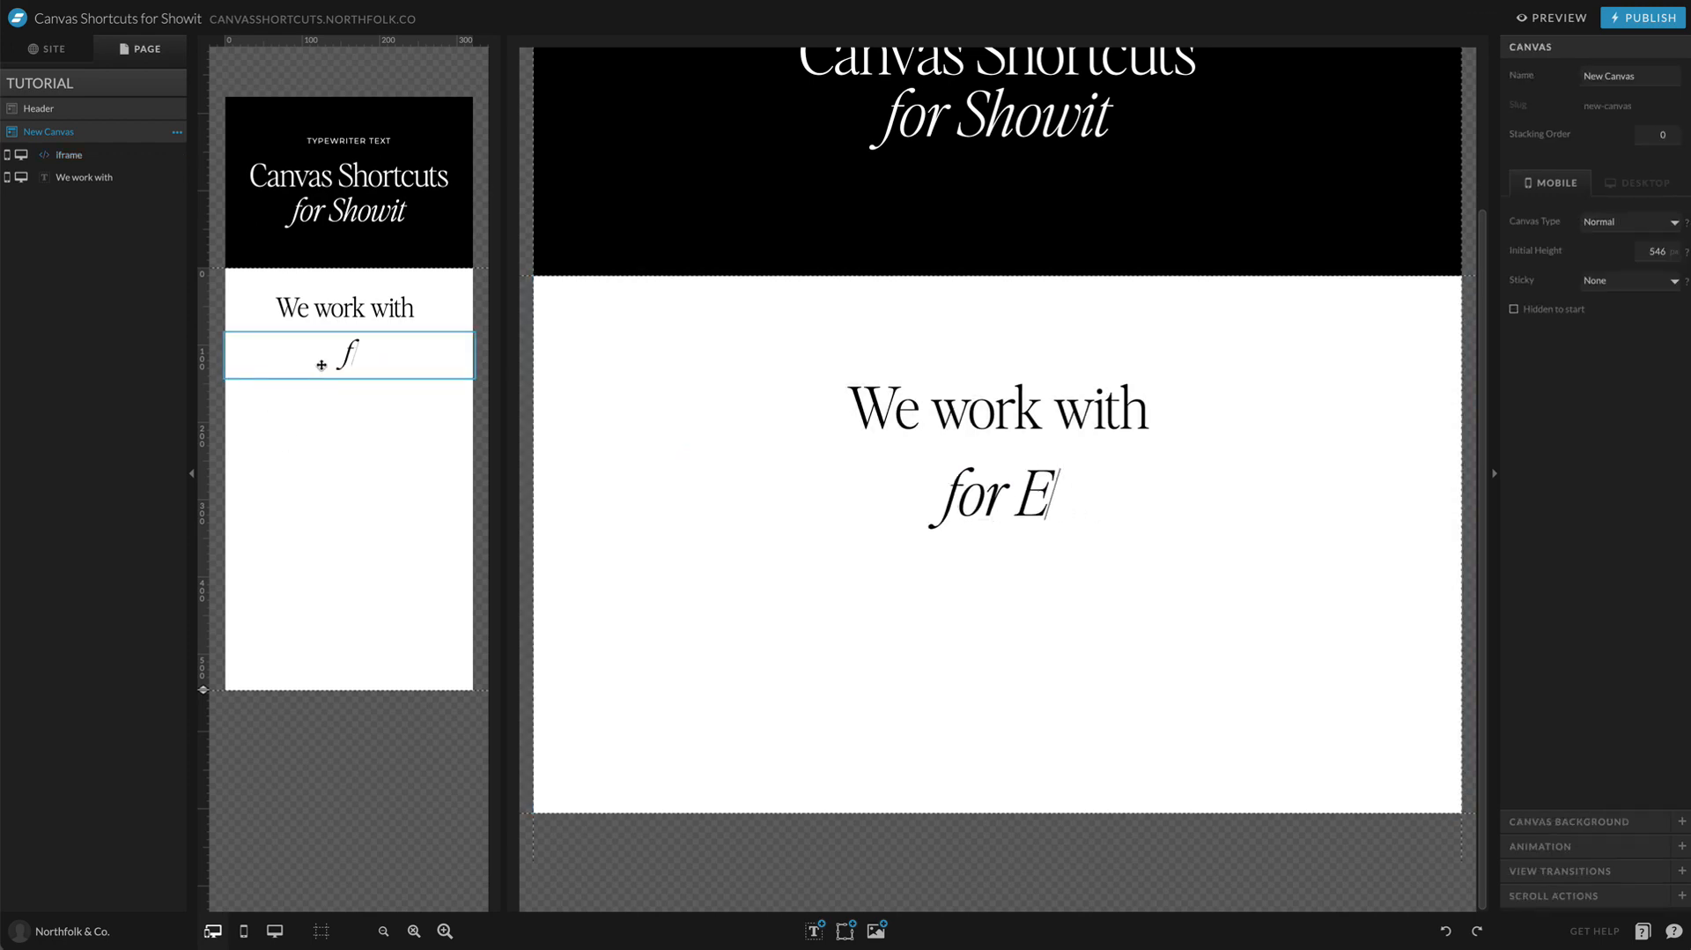
click(1552, 18)
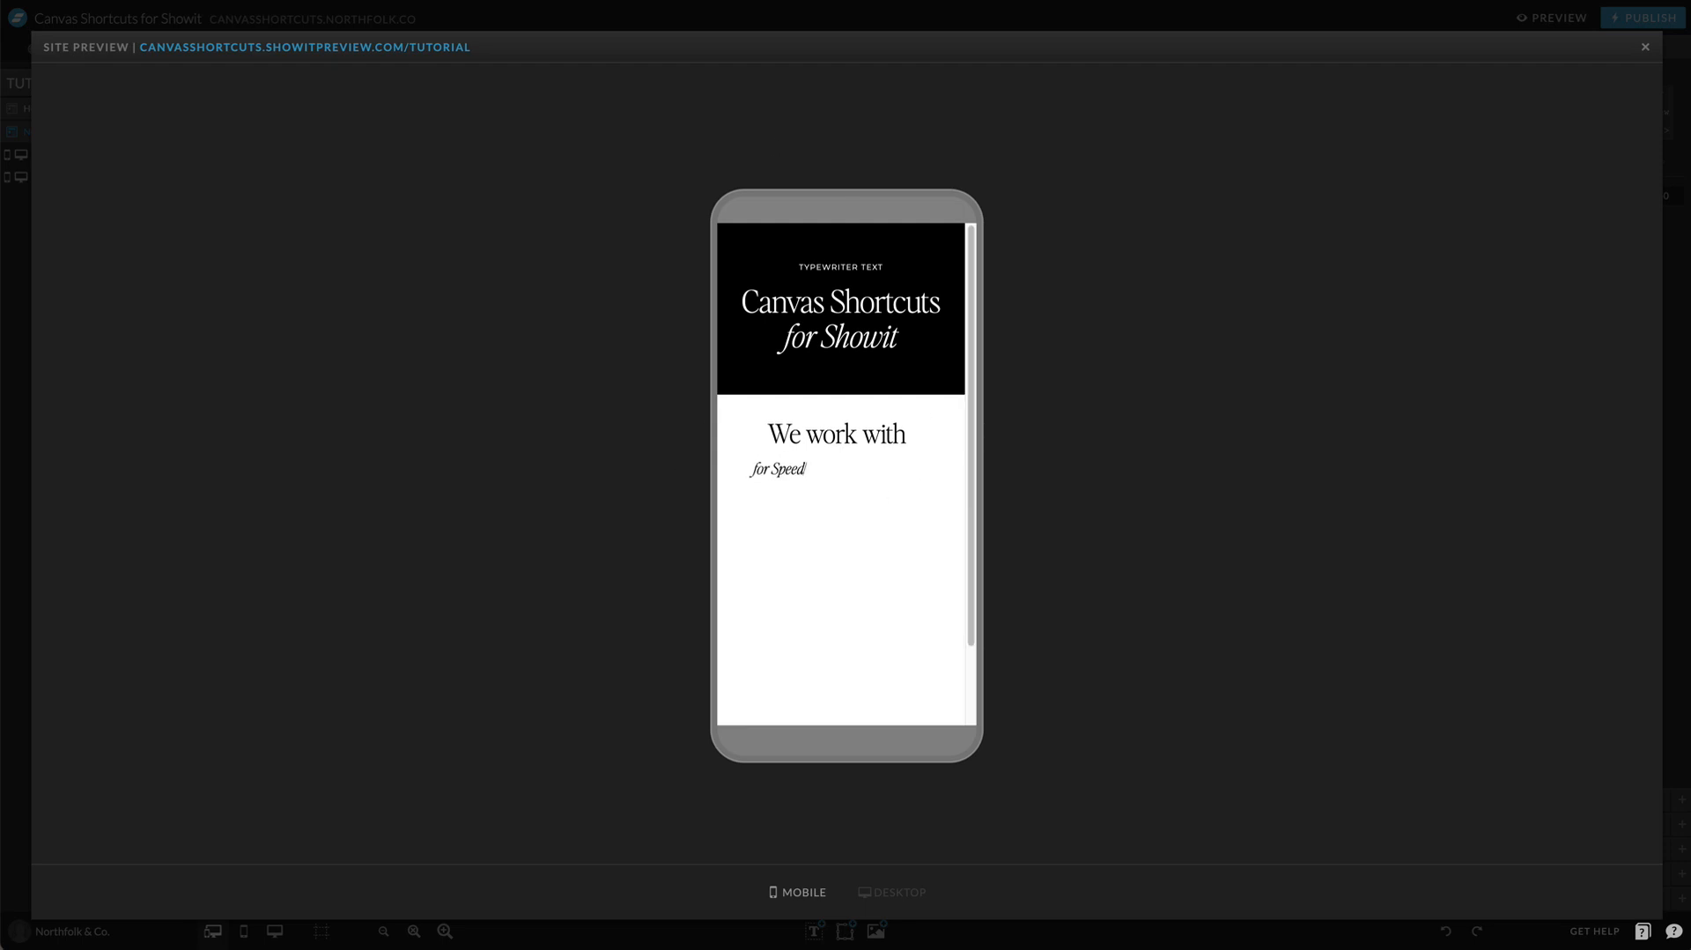
key(Escape)
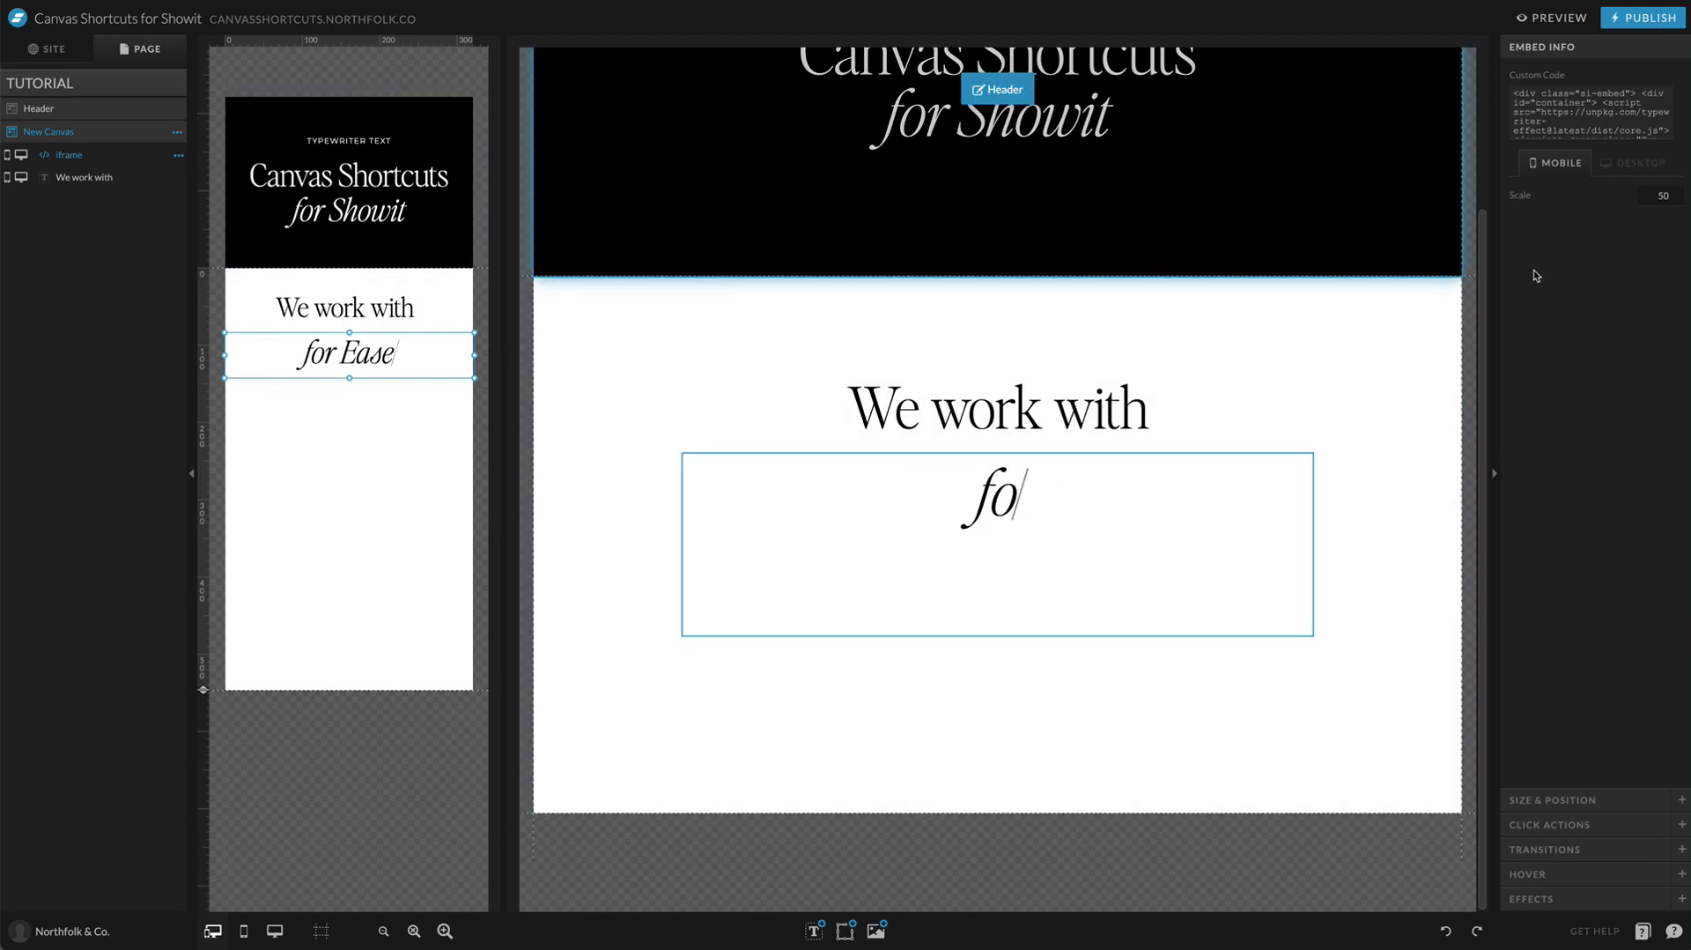
Step: Increase the embed's mobile scale and move it closer to the title, checking the result in the site preview
drag(1668, 196, 1591, 197)
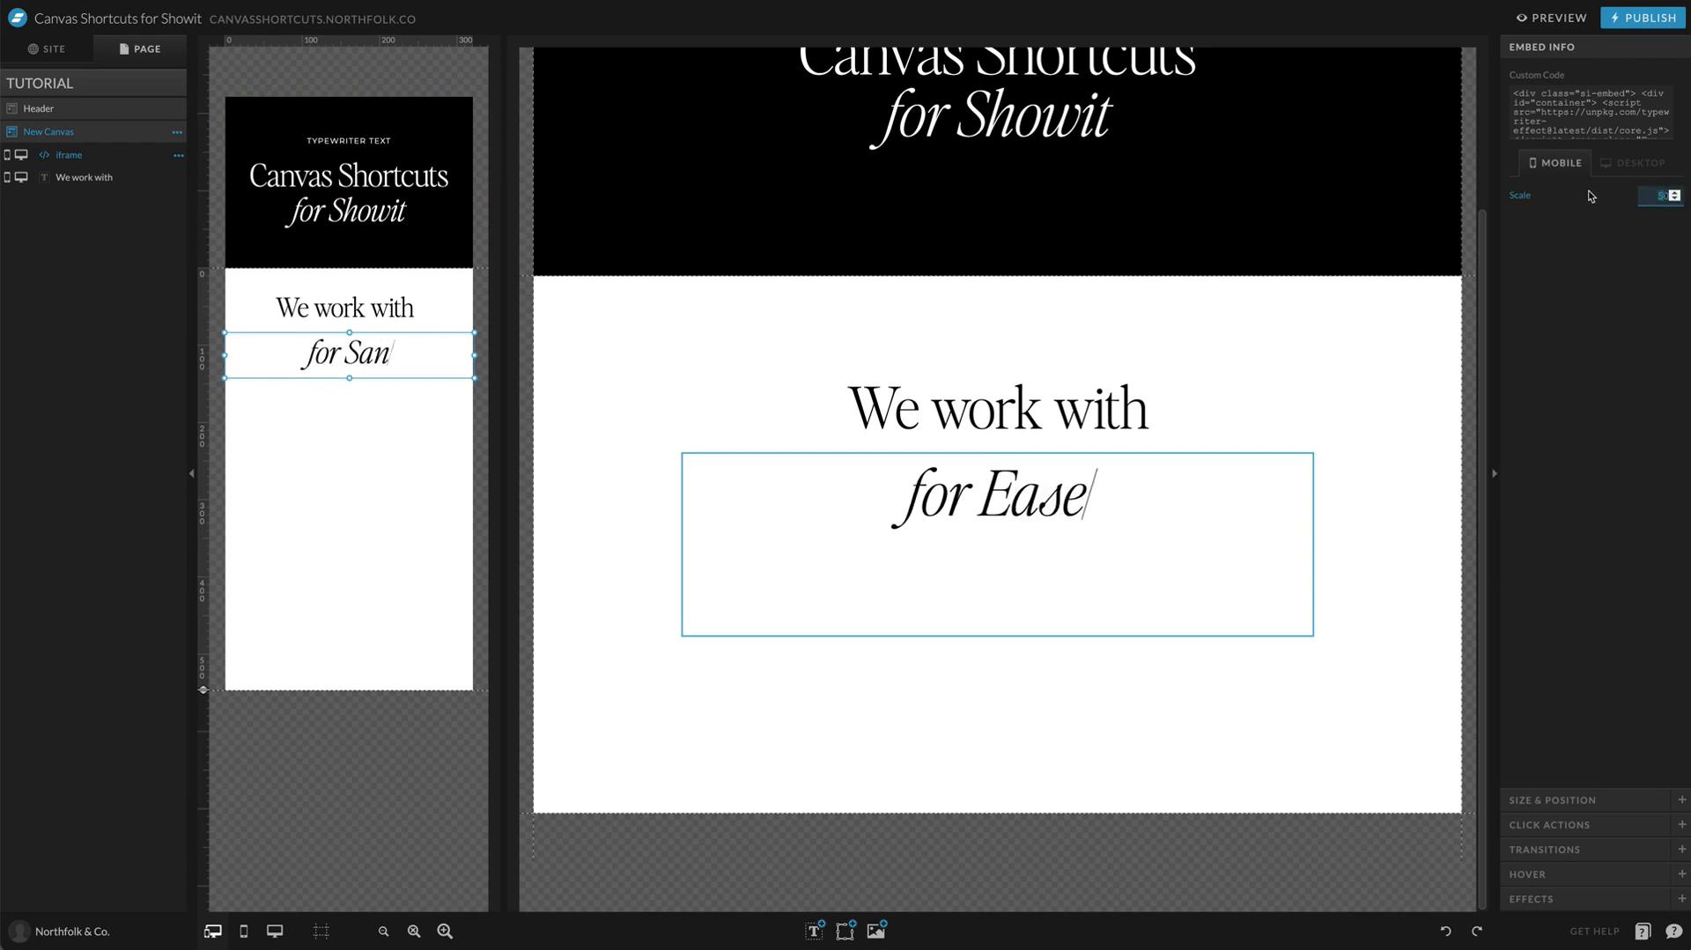
text(8)
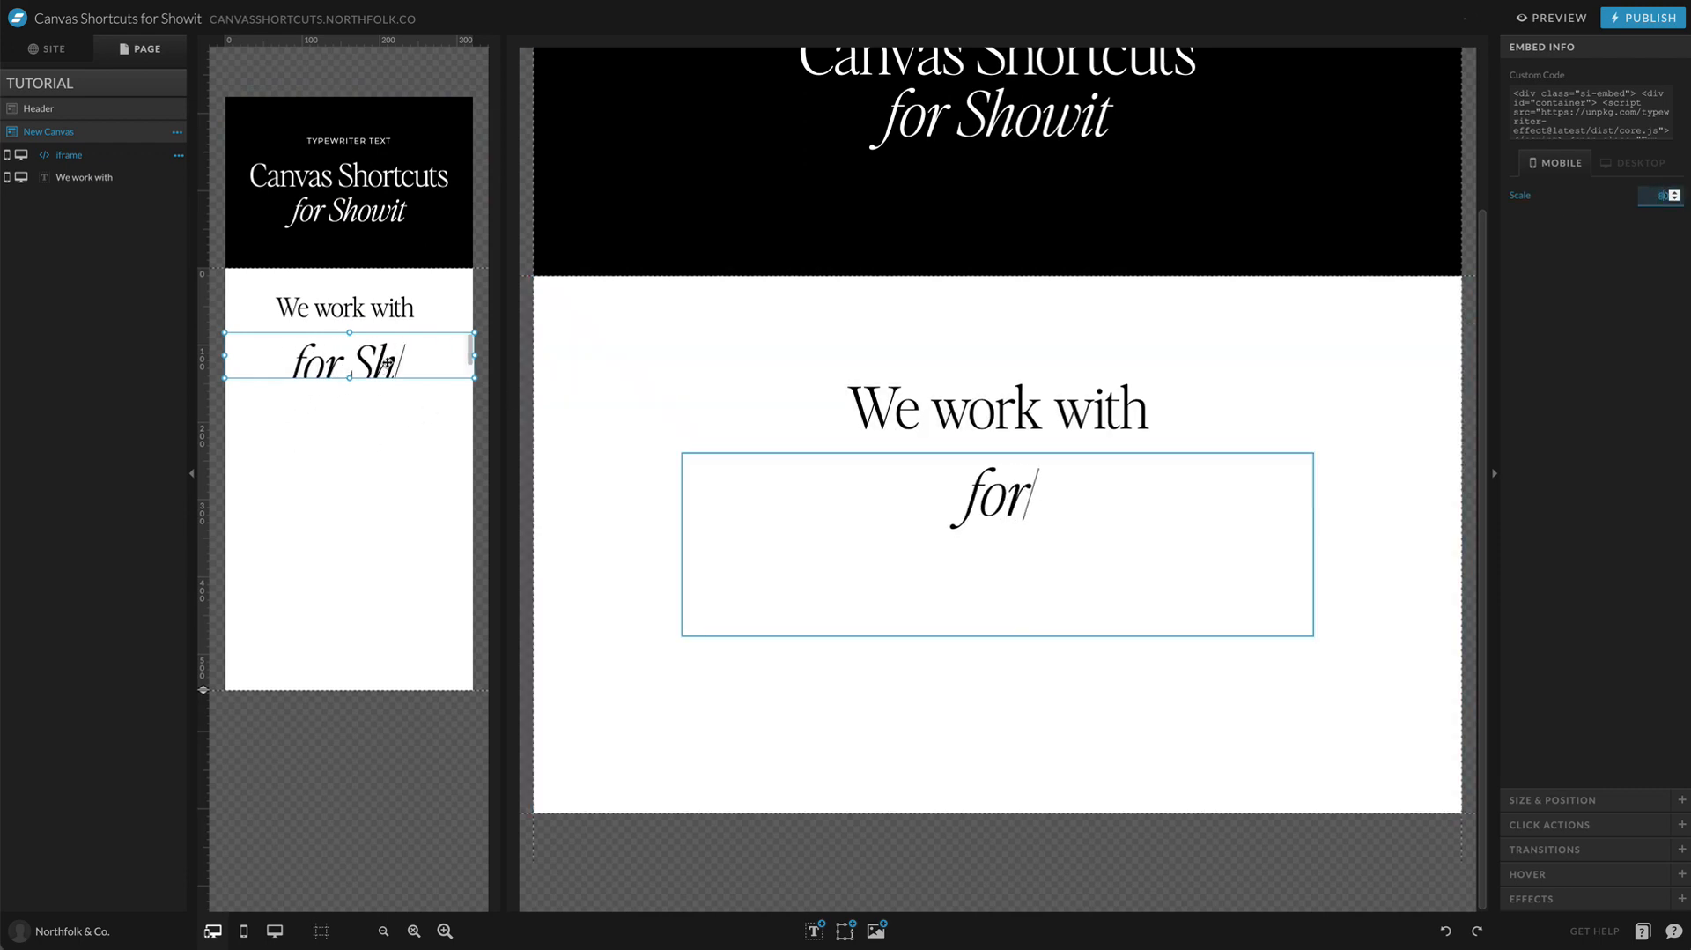
drag(379, 373, 388, 365)
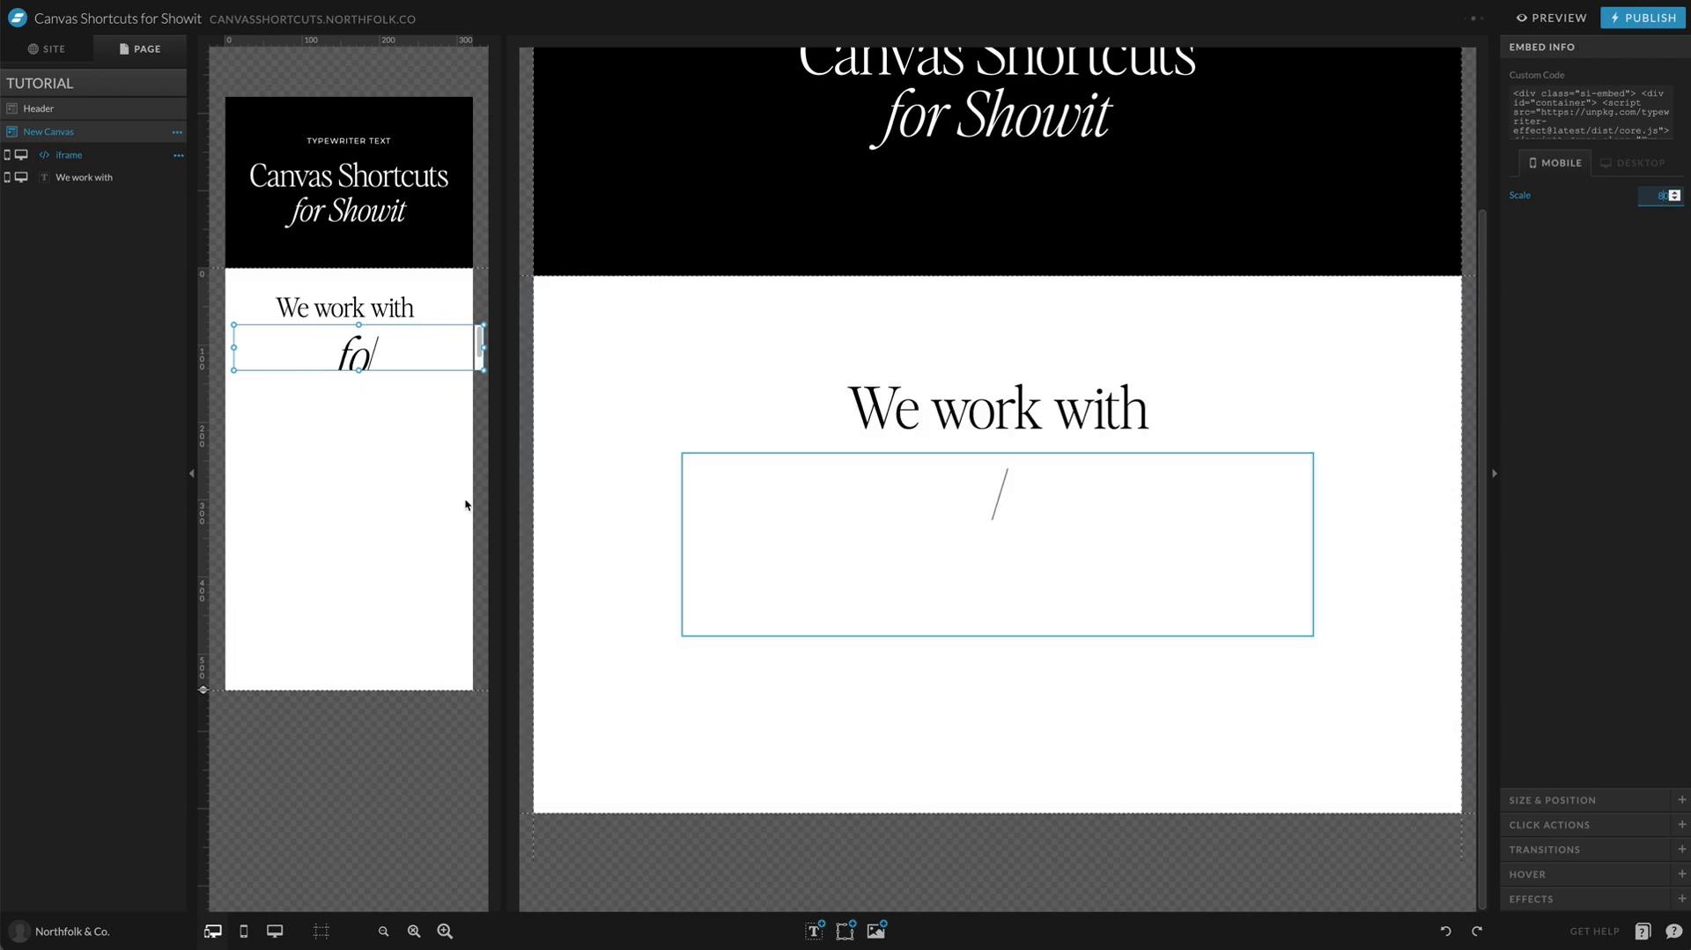
click(414, 534)
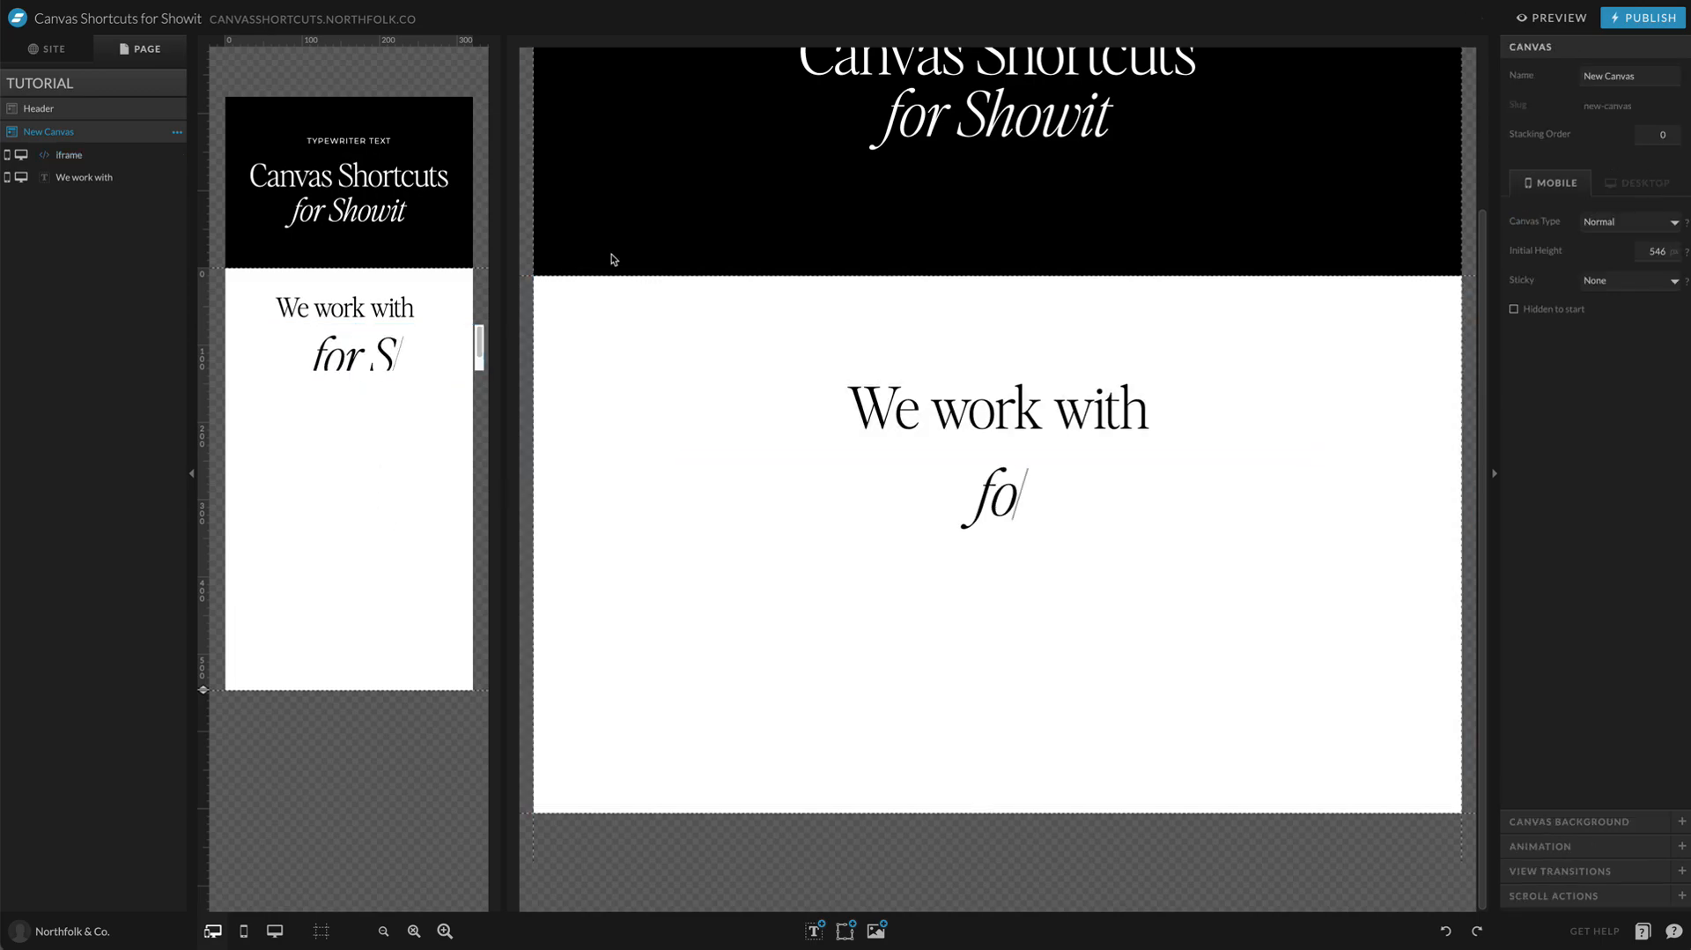
click(1575, 15)
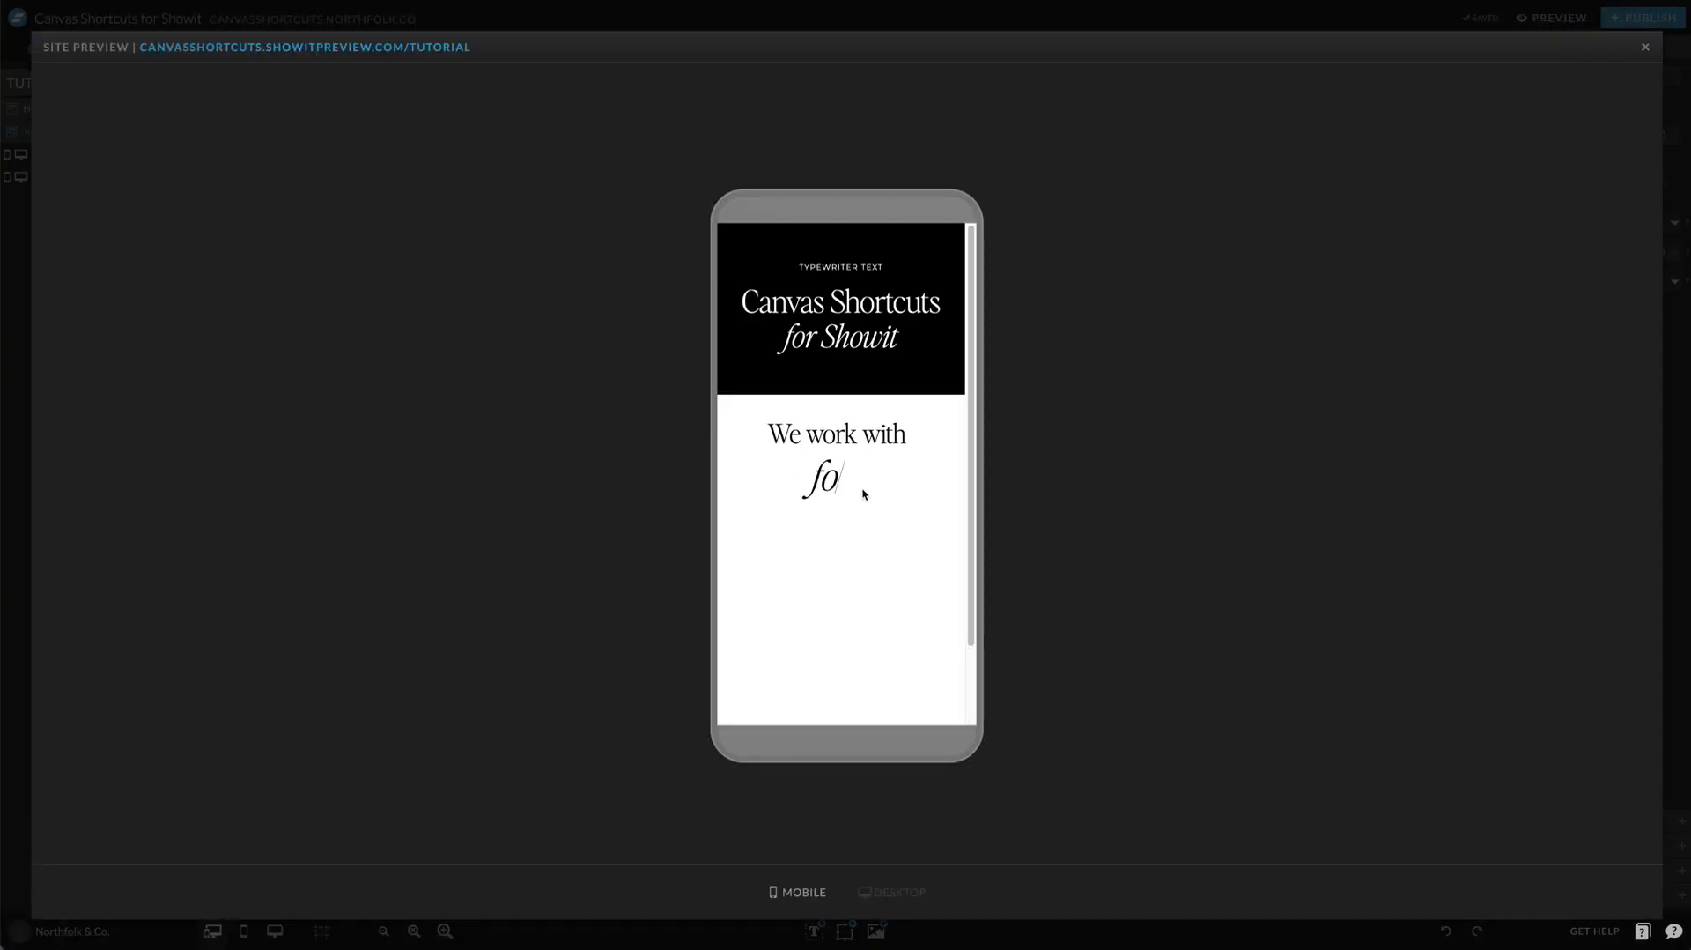
click(843, 17)
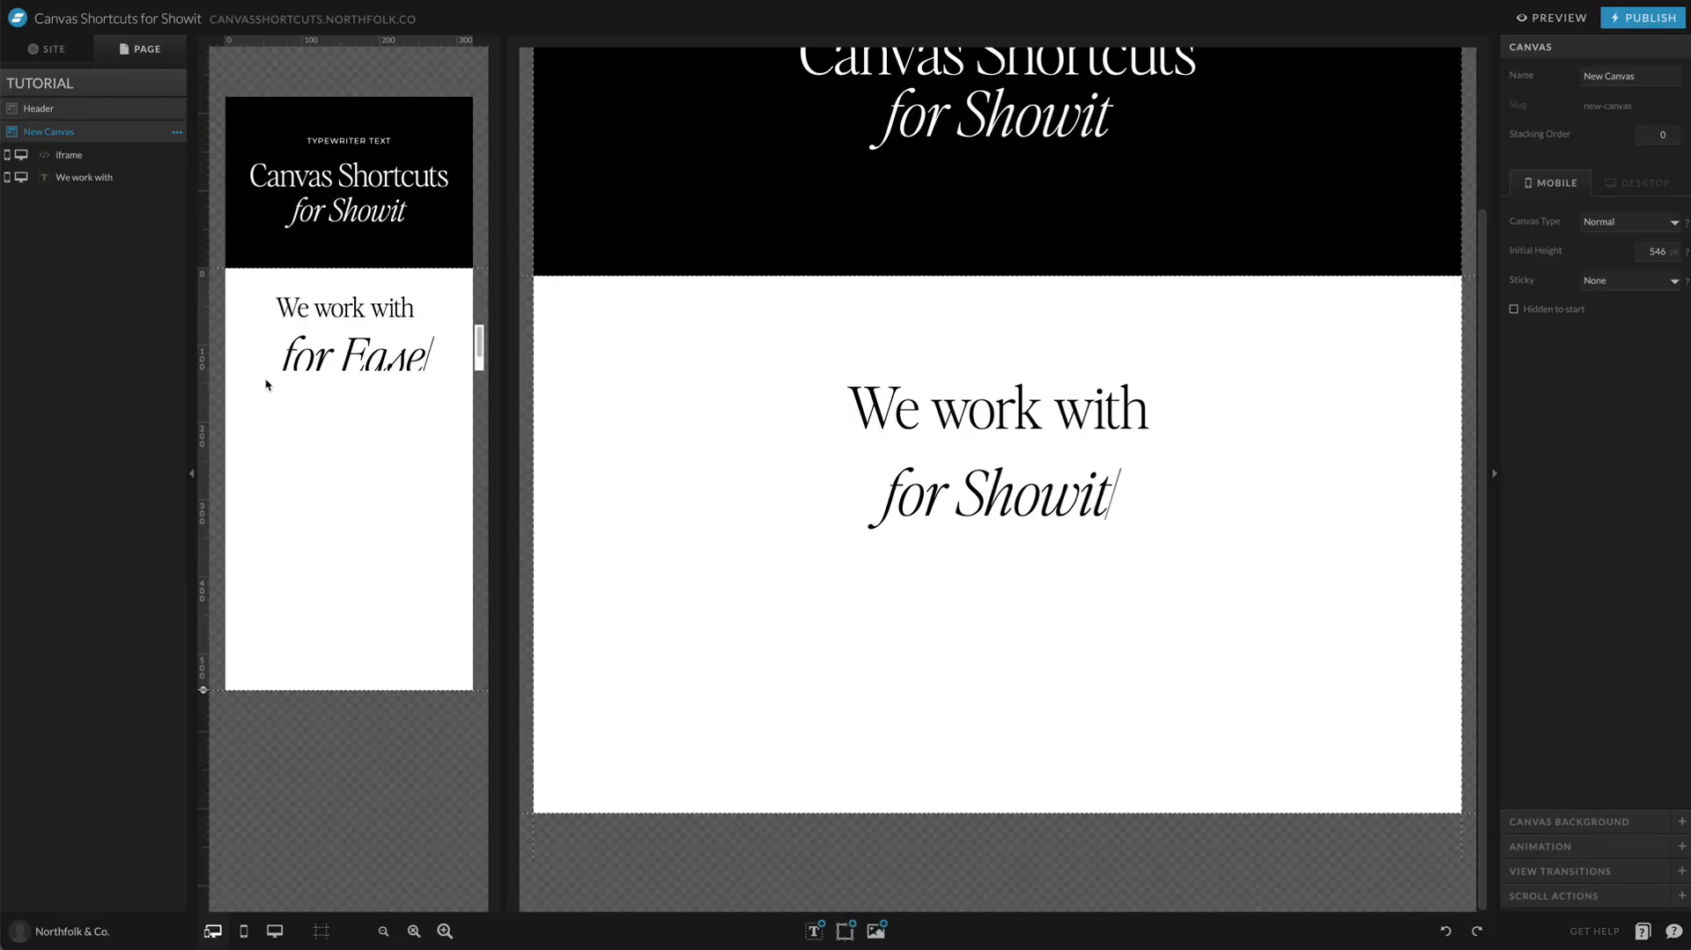
Step: Set the embed's mobile scale to 70 and check the text in the site preview
click(272, 363)
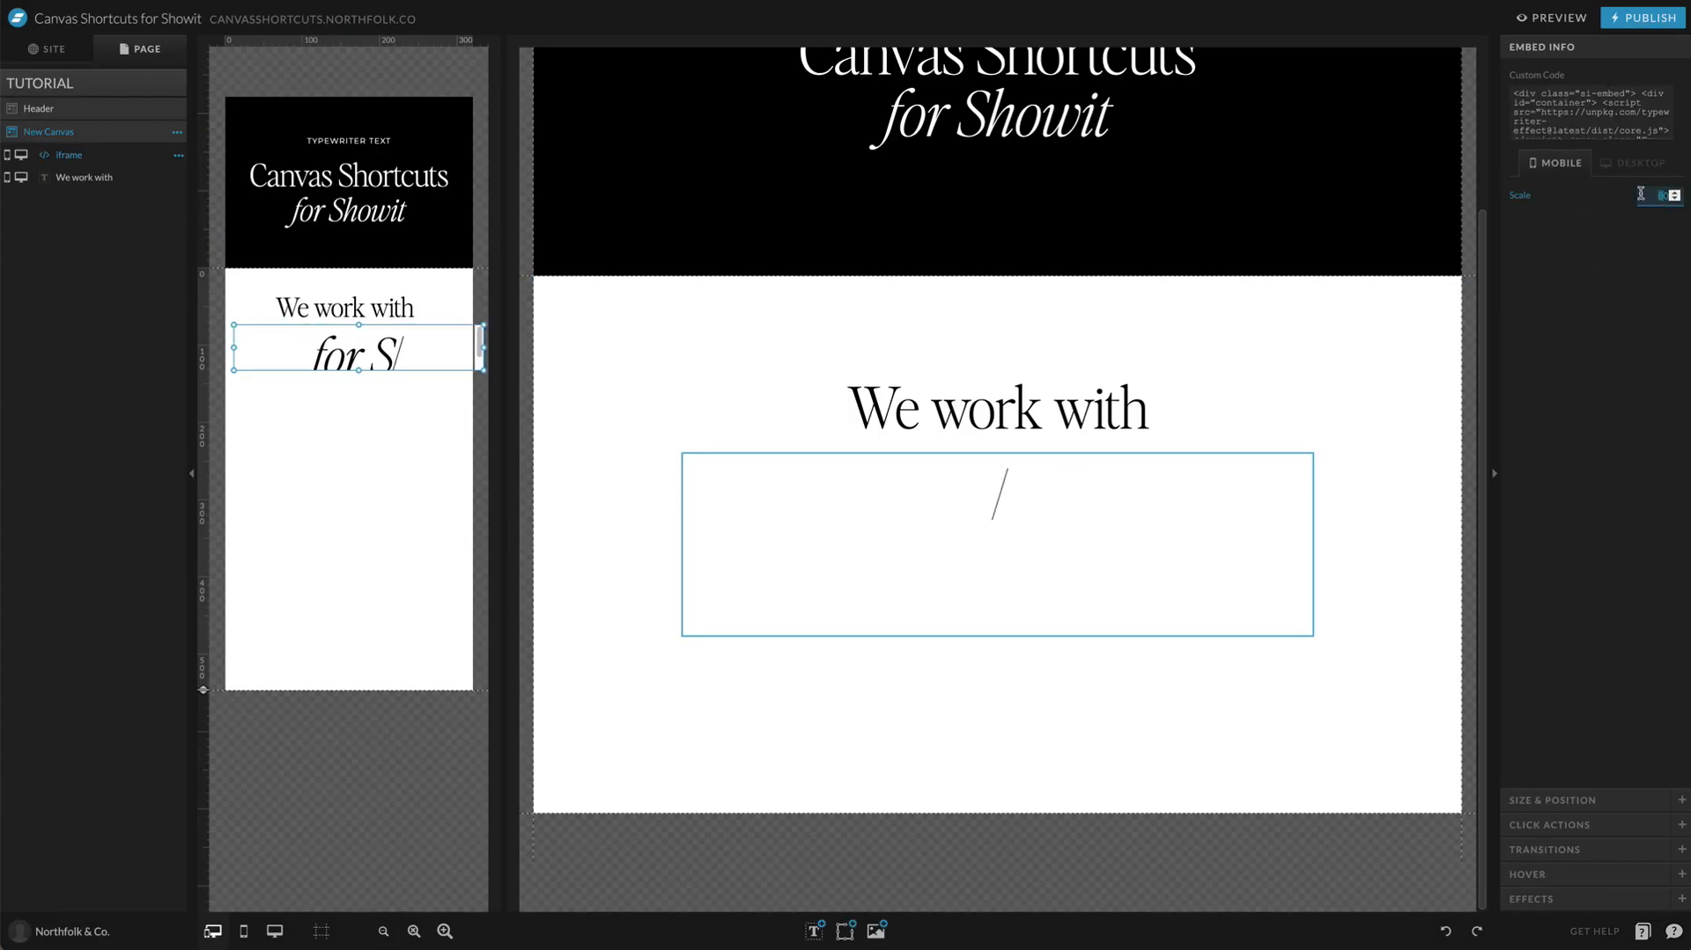
click(1559, 19)
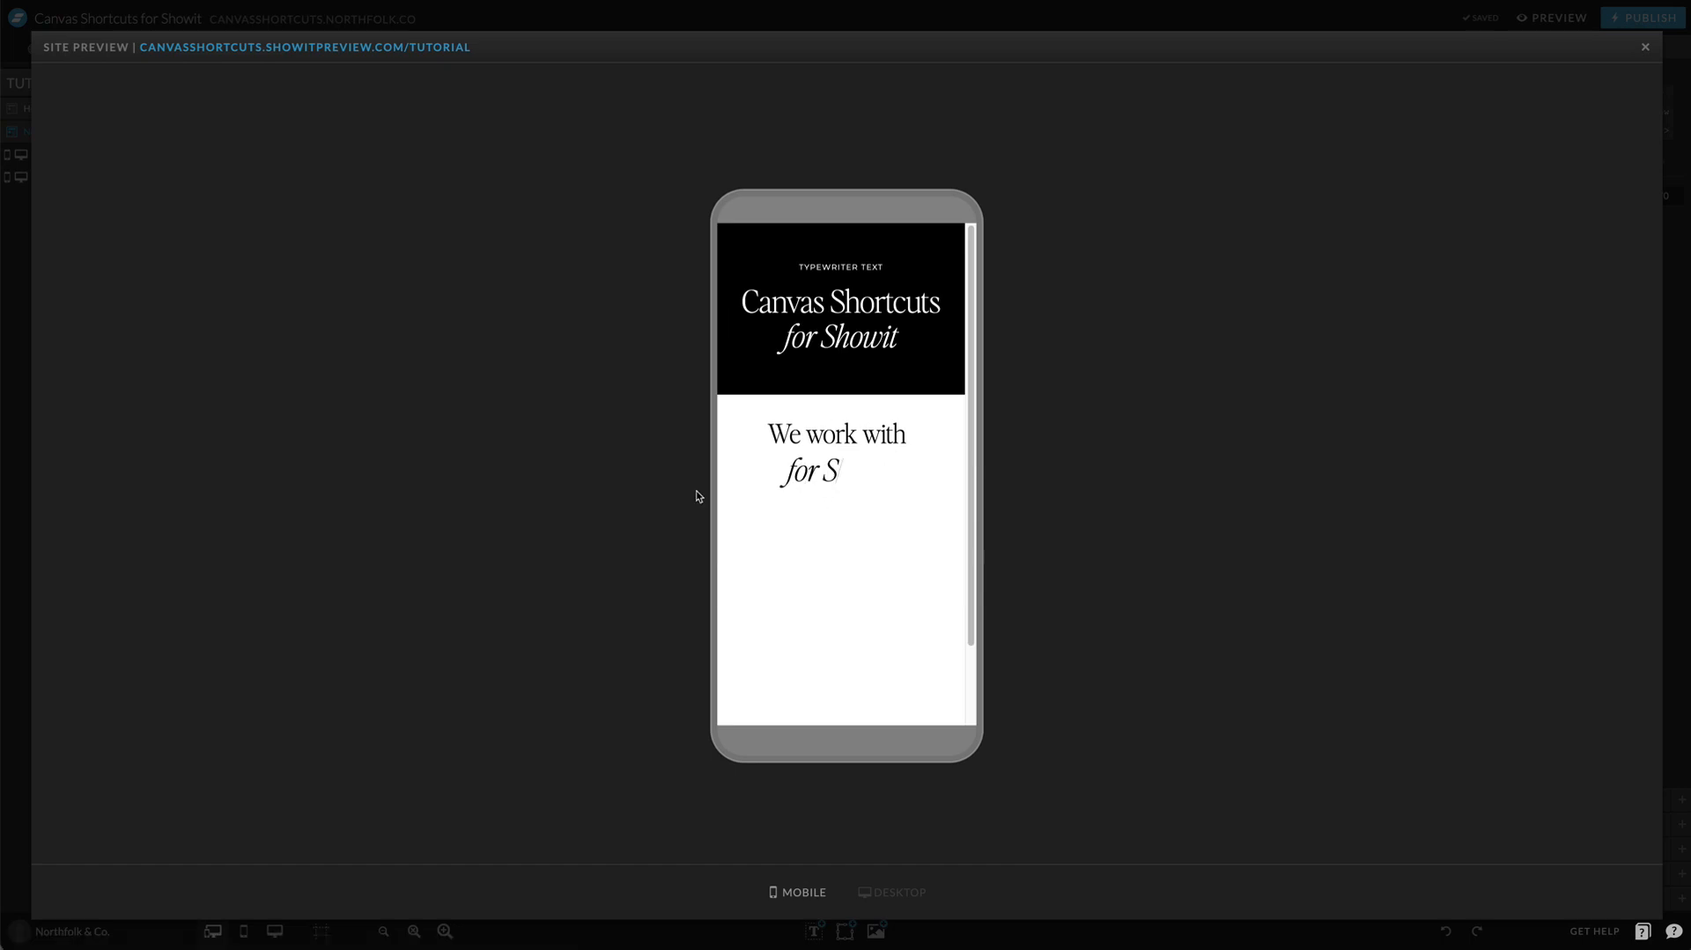
click(876, 22)
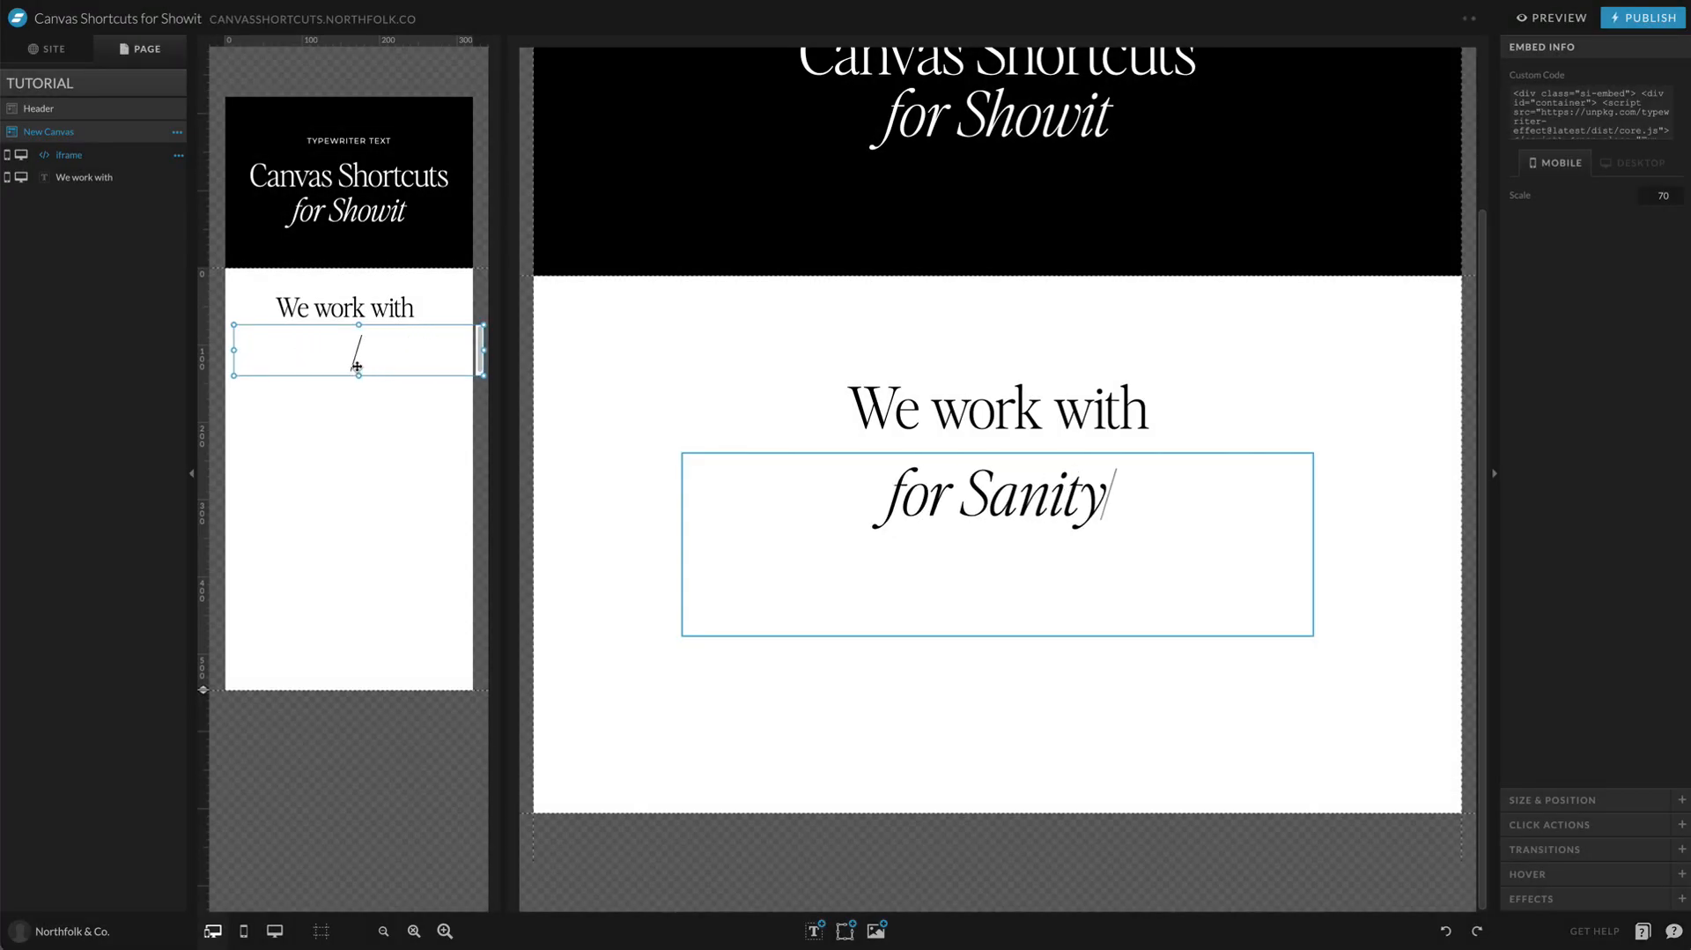
Step: Shift the mobile embed further right to center its previewed text under the title
click(432, 425)
click(1573, 18)
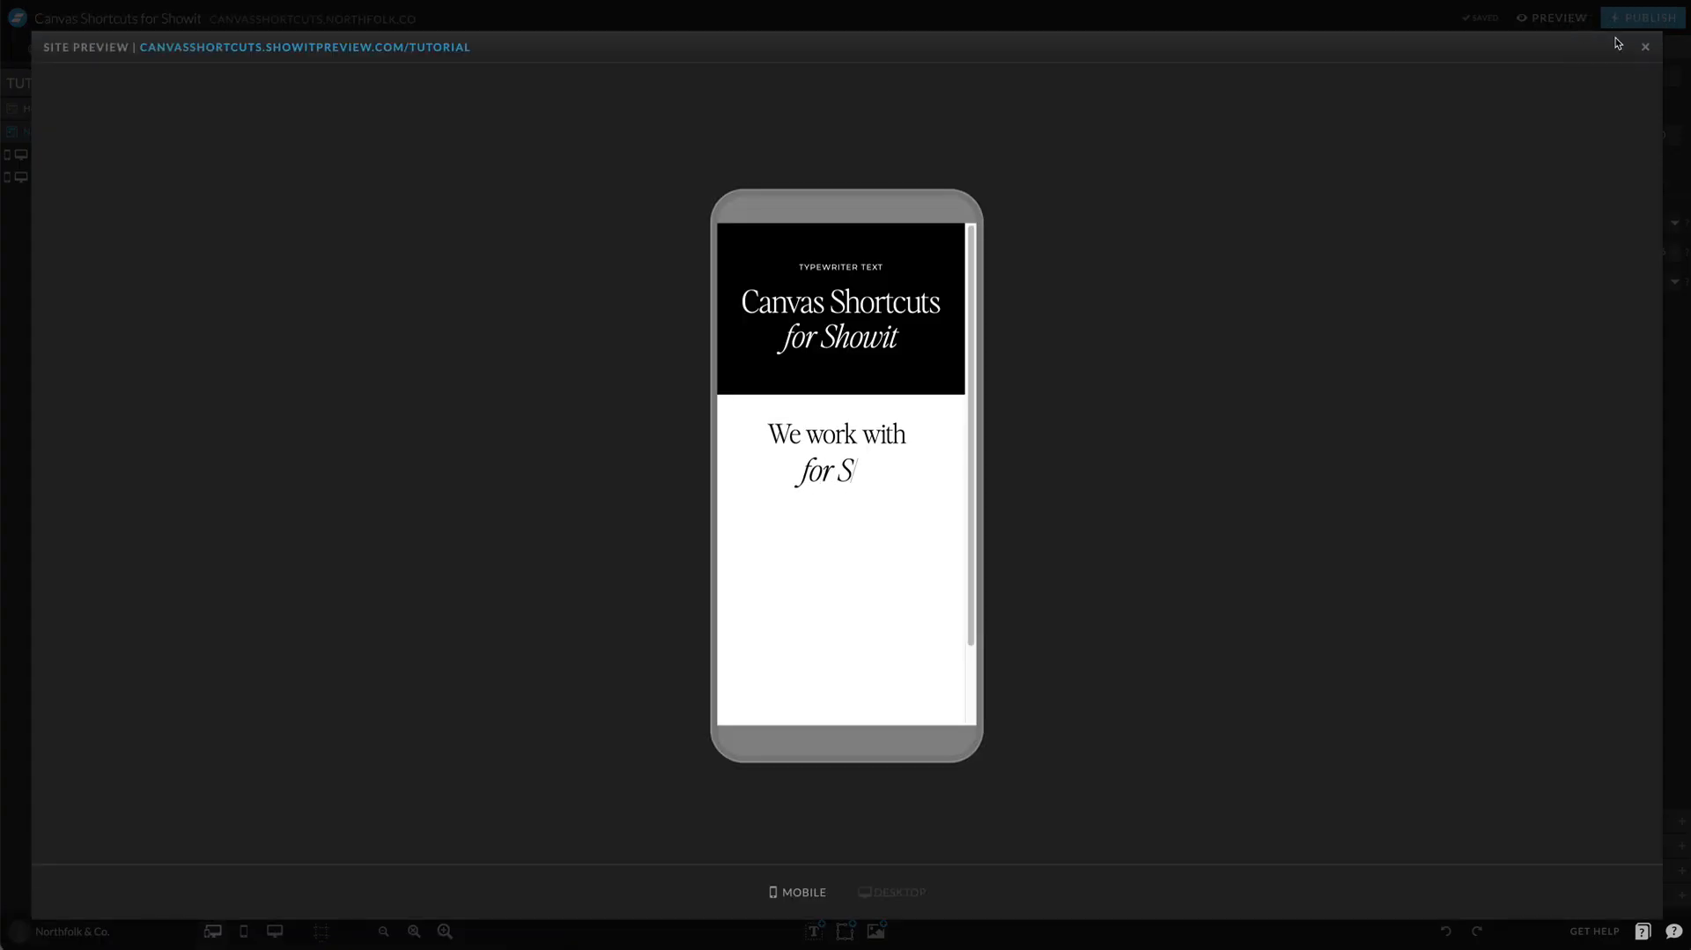
click(886, 22)
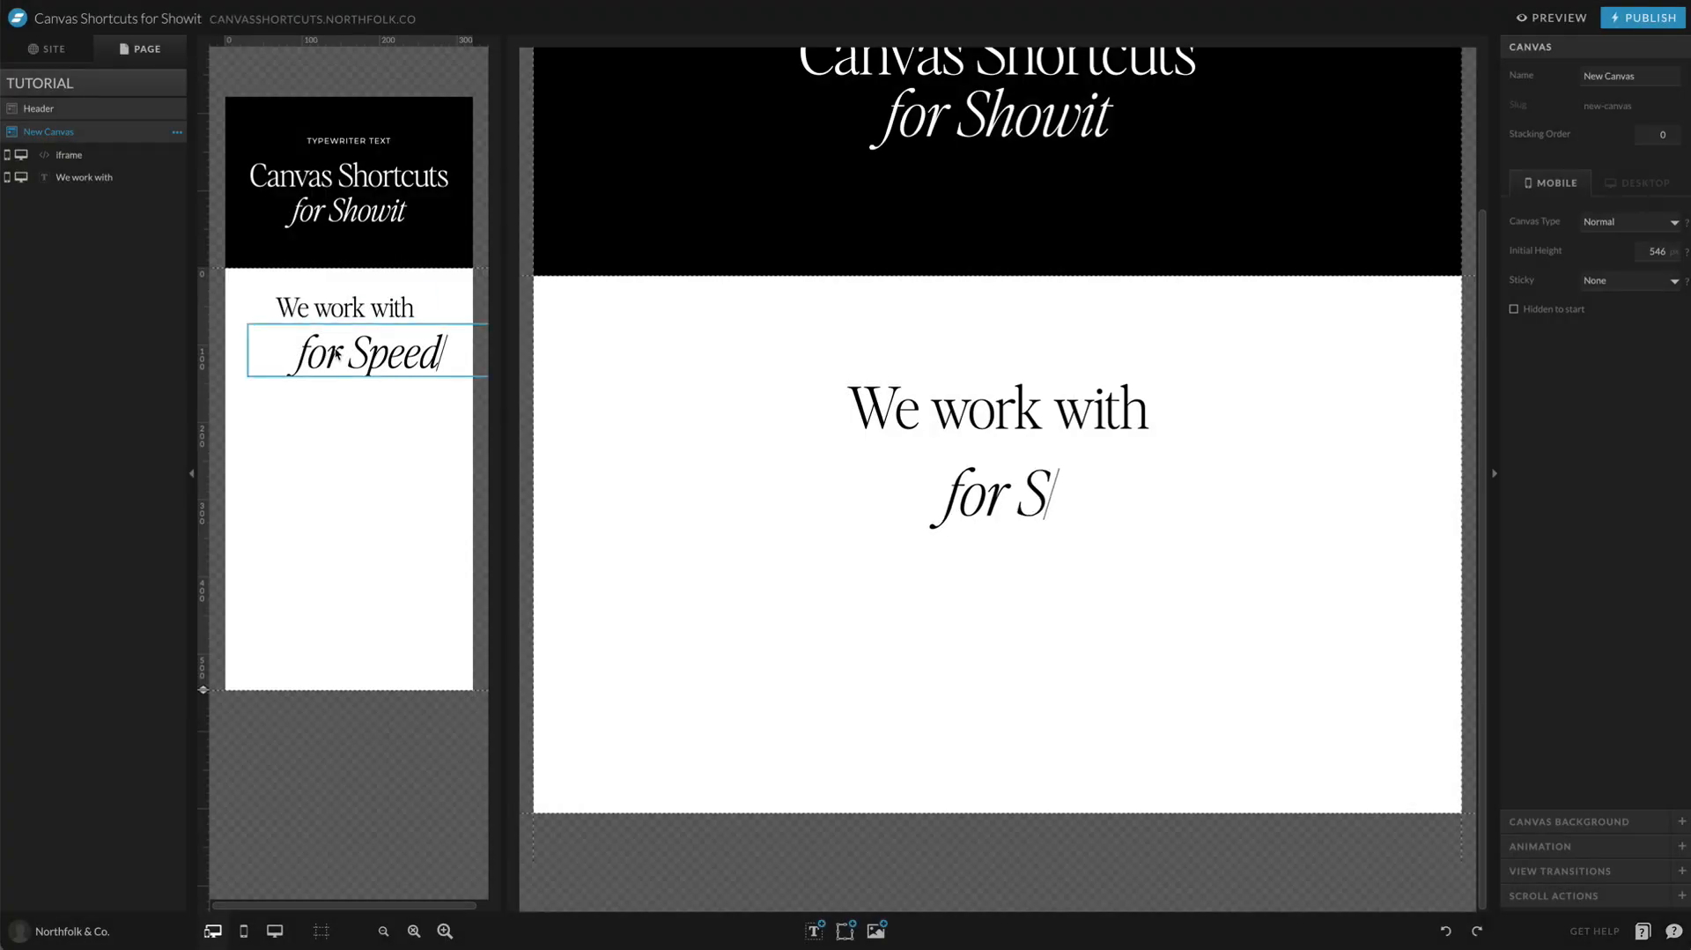
click(334, 349)
drag(334, 349, 347, 347)
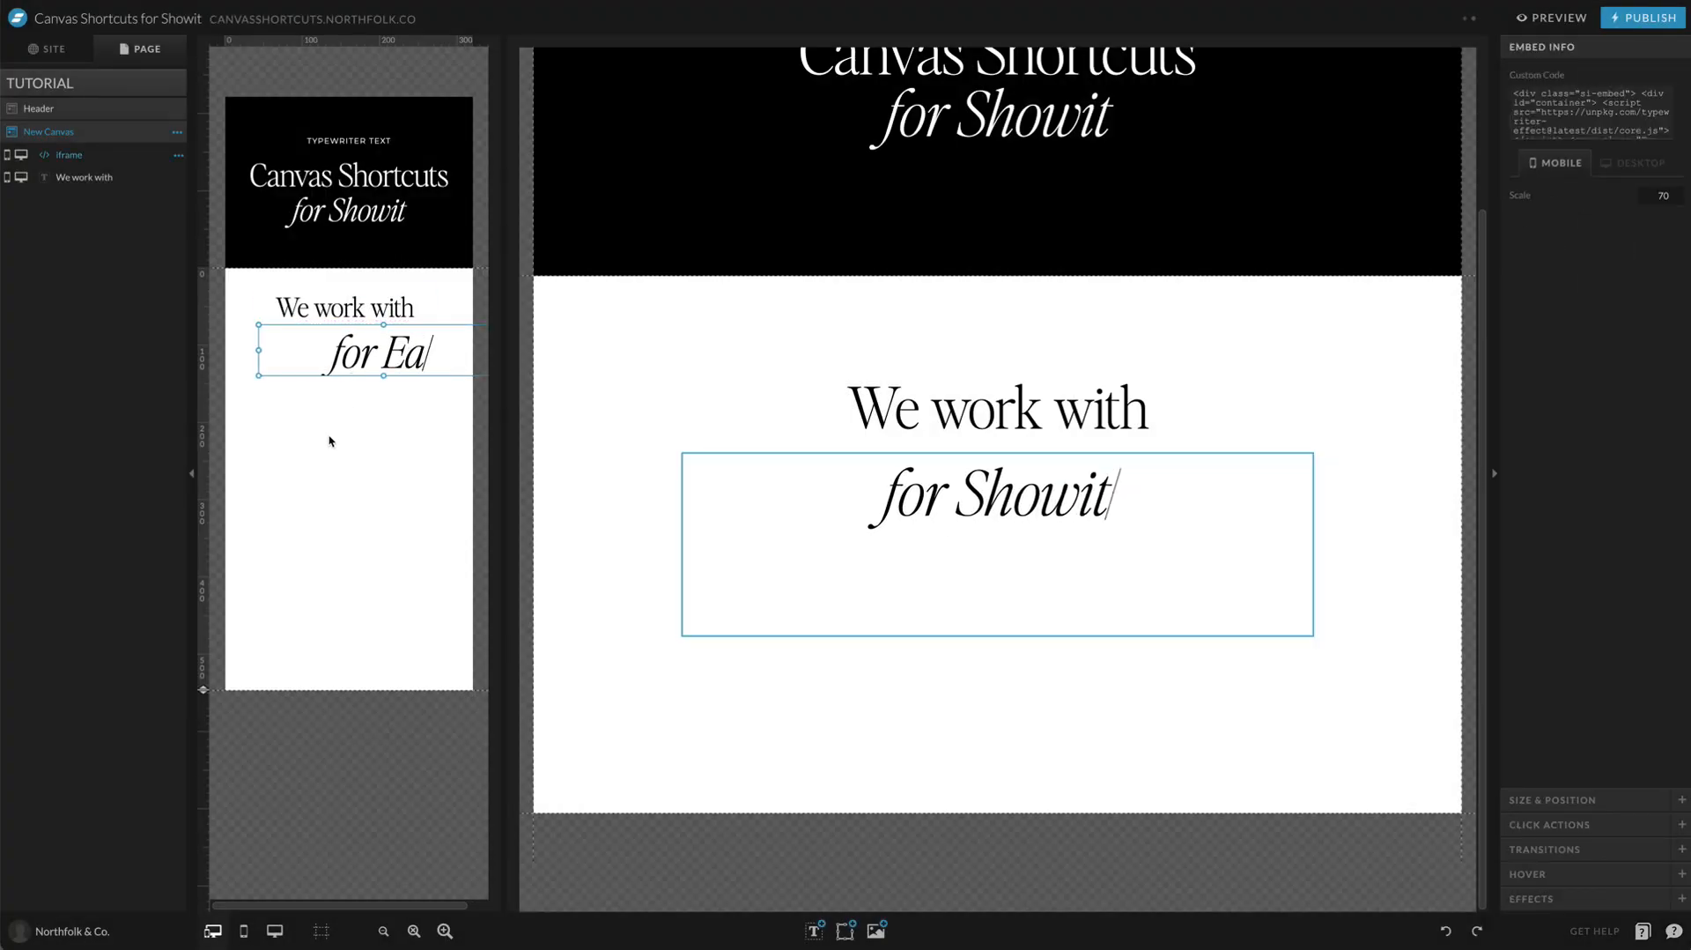
click(332, 503)
Step: Shorten the desktop embed to a single text line's height and move it up directly beneath the title
click(1003, 476)
click(1003, 477)
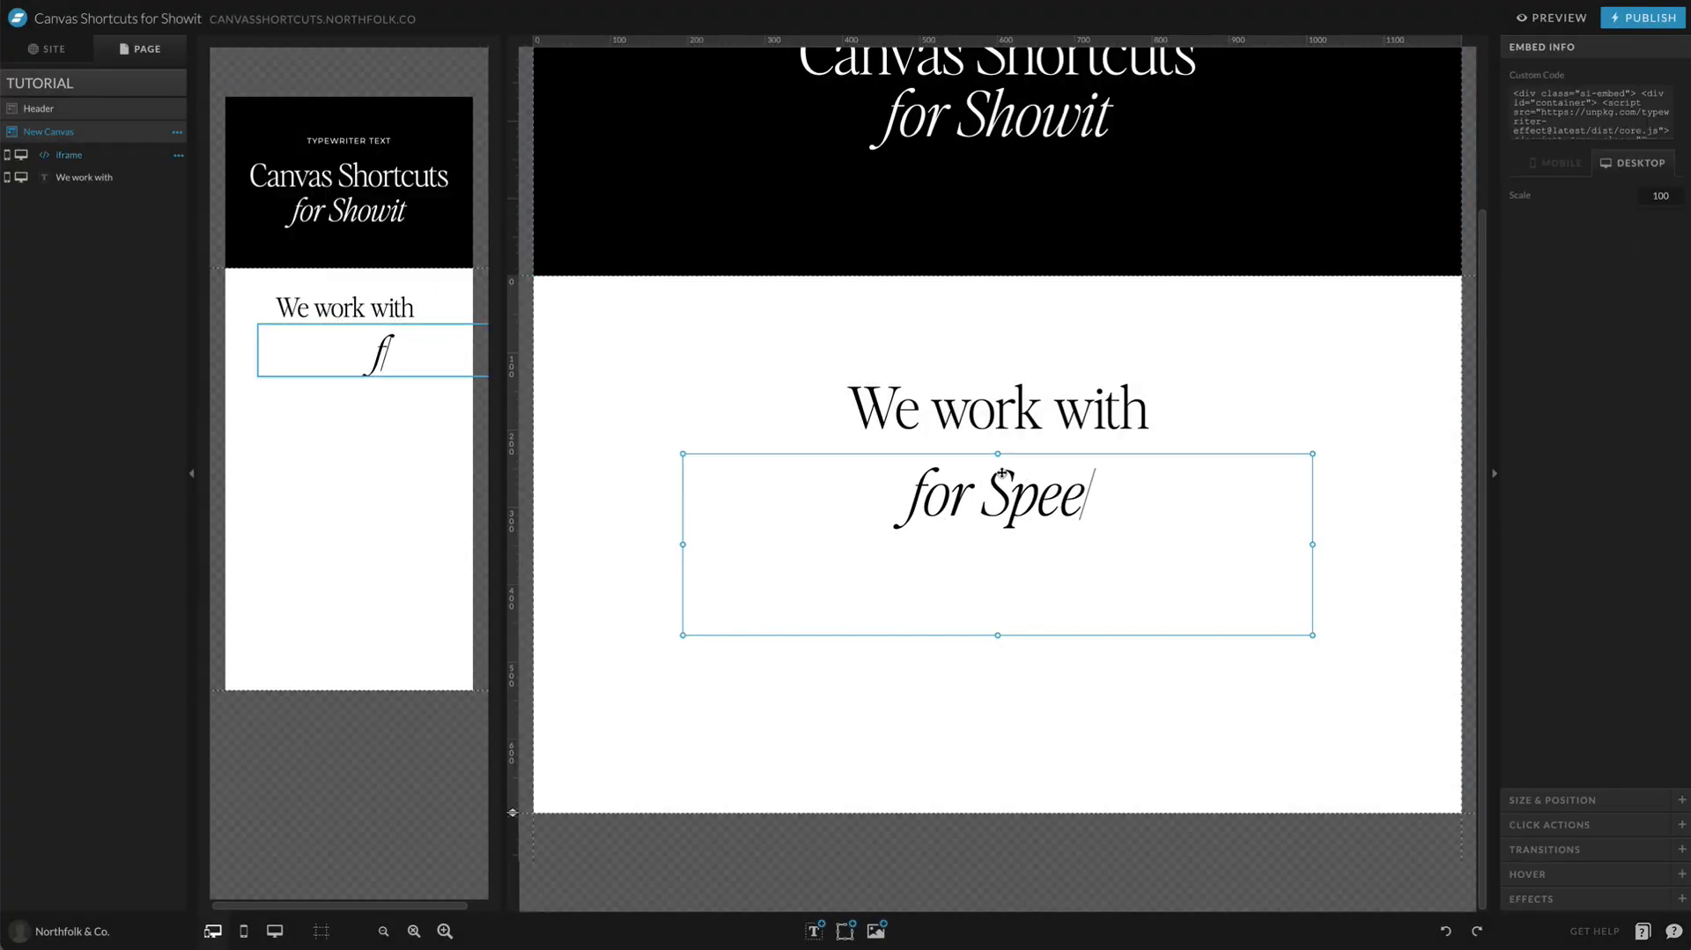
drag(998, 636, 1012, 546)
click(966, 635)
click(992, 532)
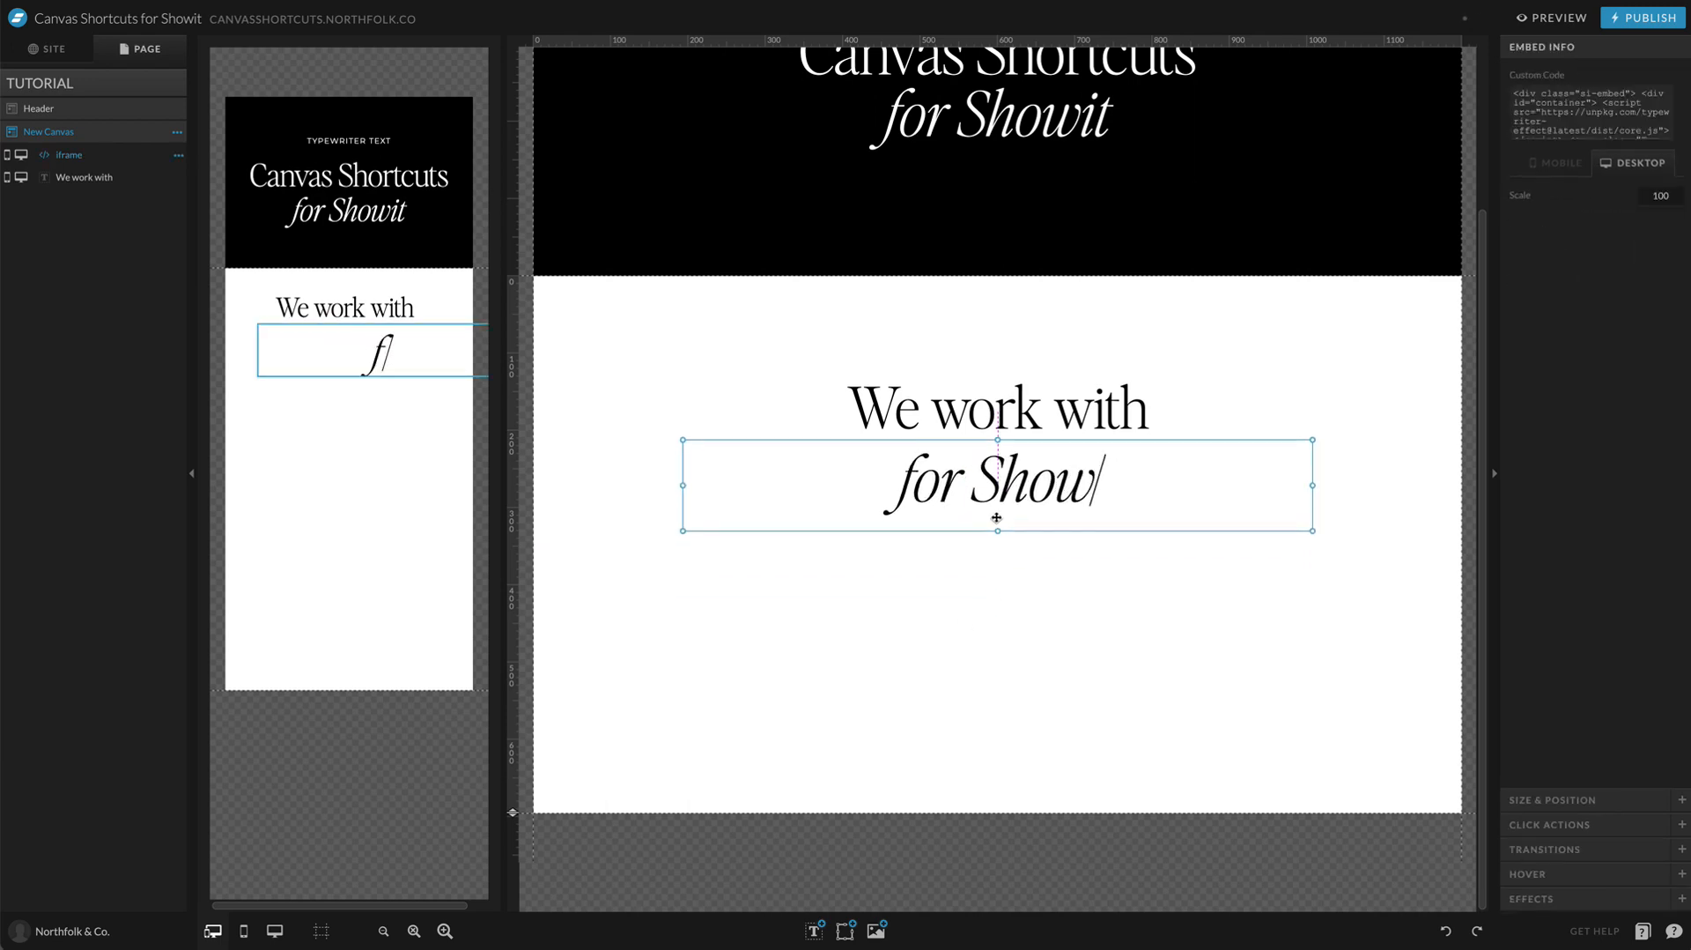
Step: Open the typewriter embed's code in an enlarged editor and review the font-family name and container style settings
click(997, 603)
double_click(1020, 488)
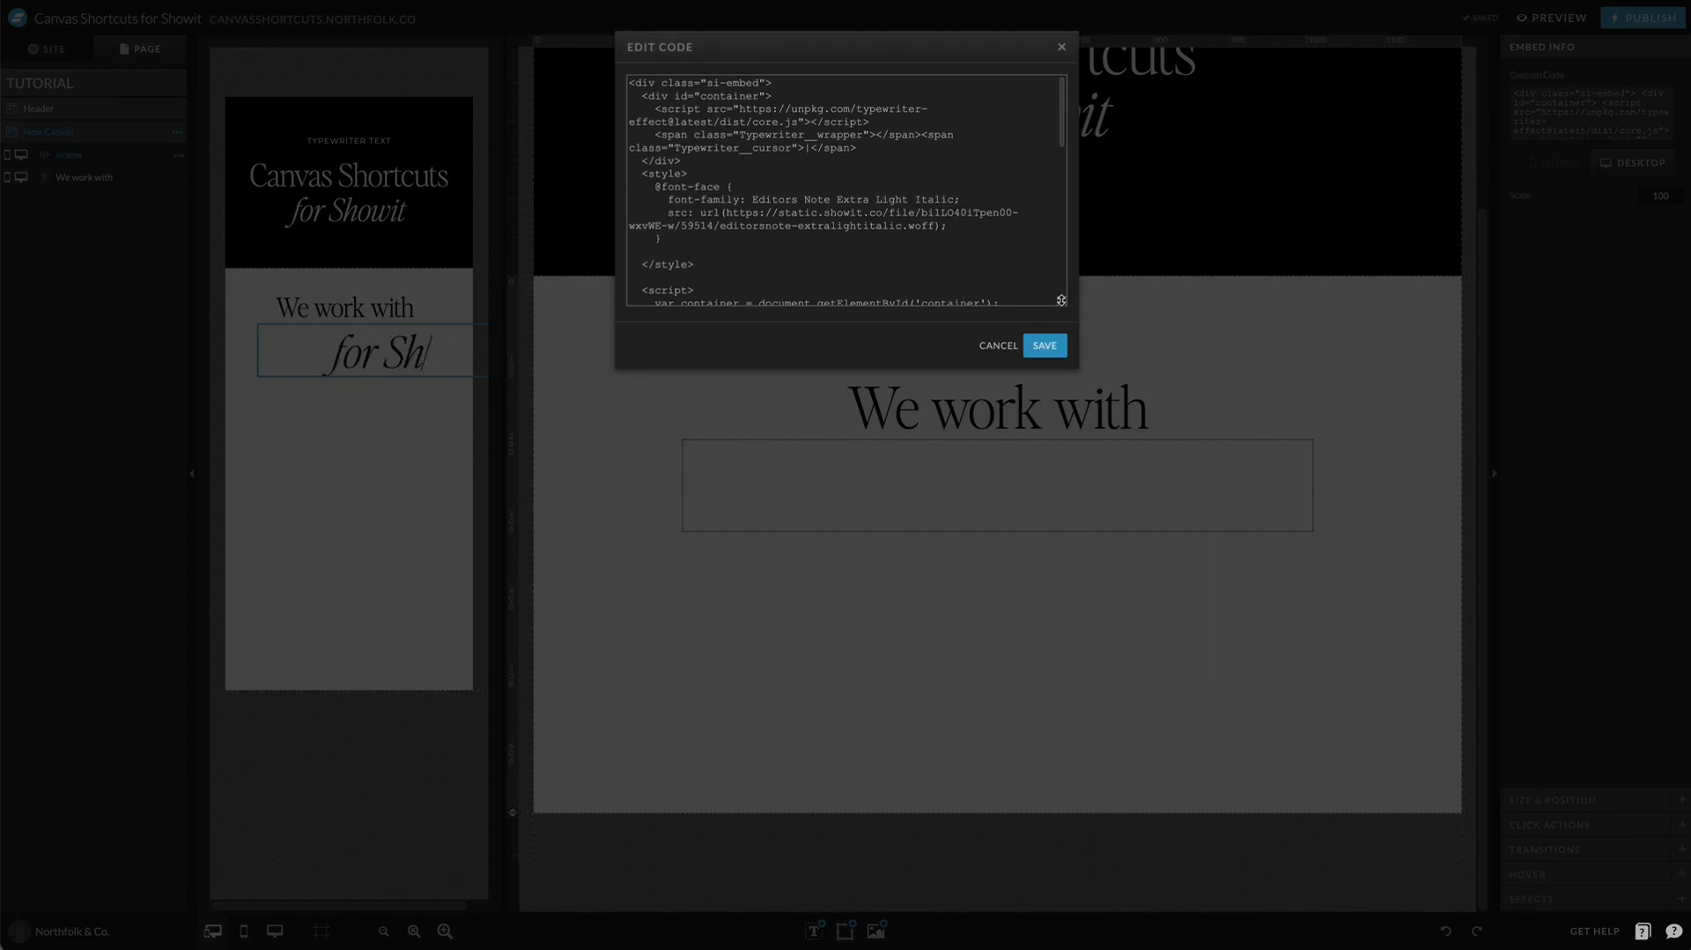
drag(1053, 294, 1060, 596)
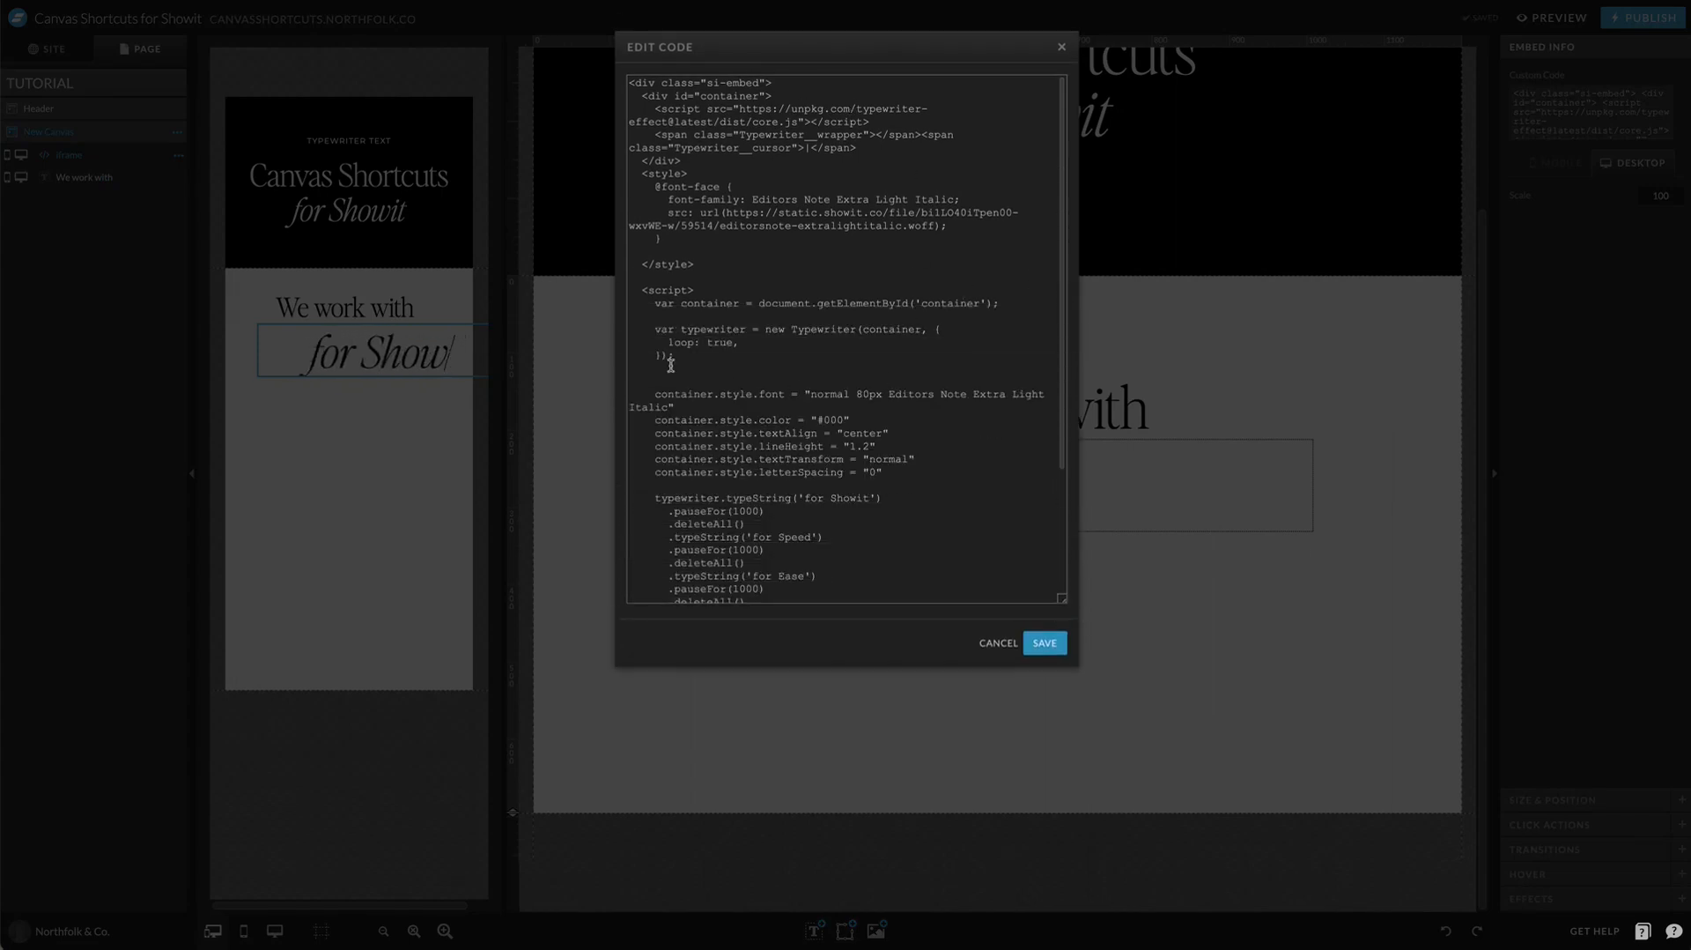
scroll(861, 265, down, 1)
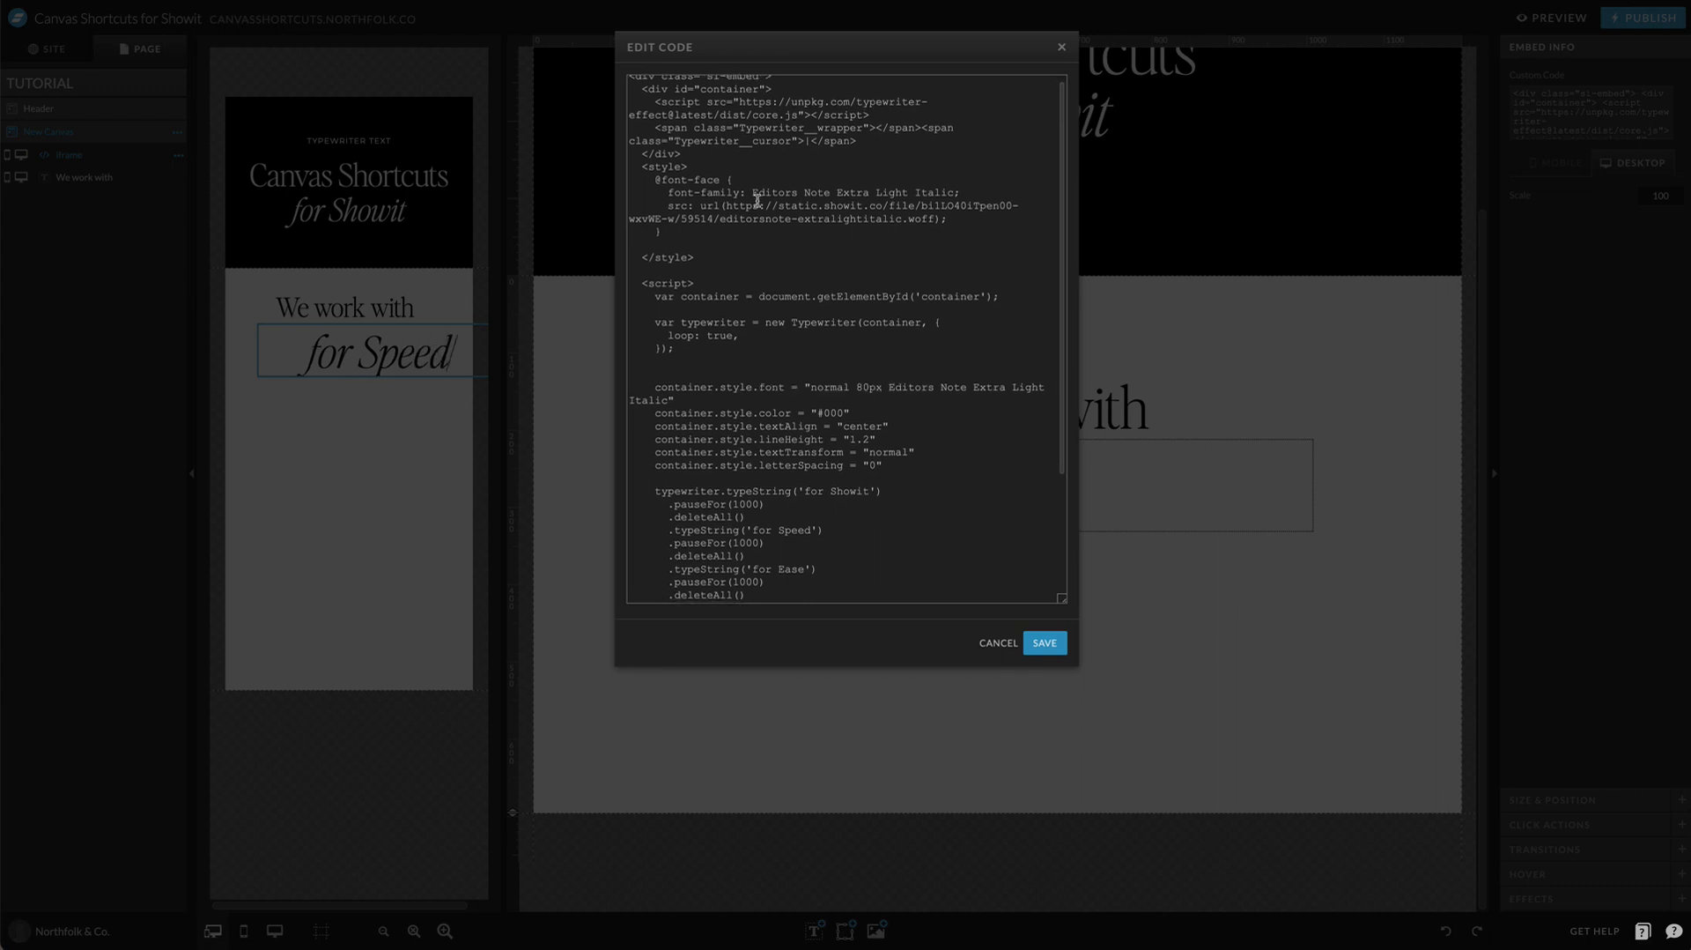
drag(772, 190, 946, 189)
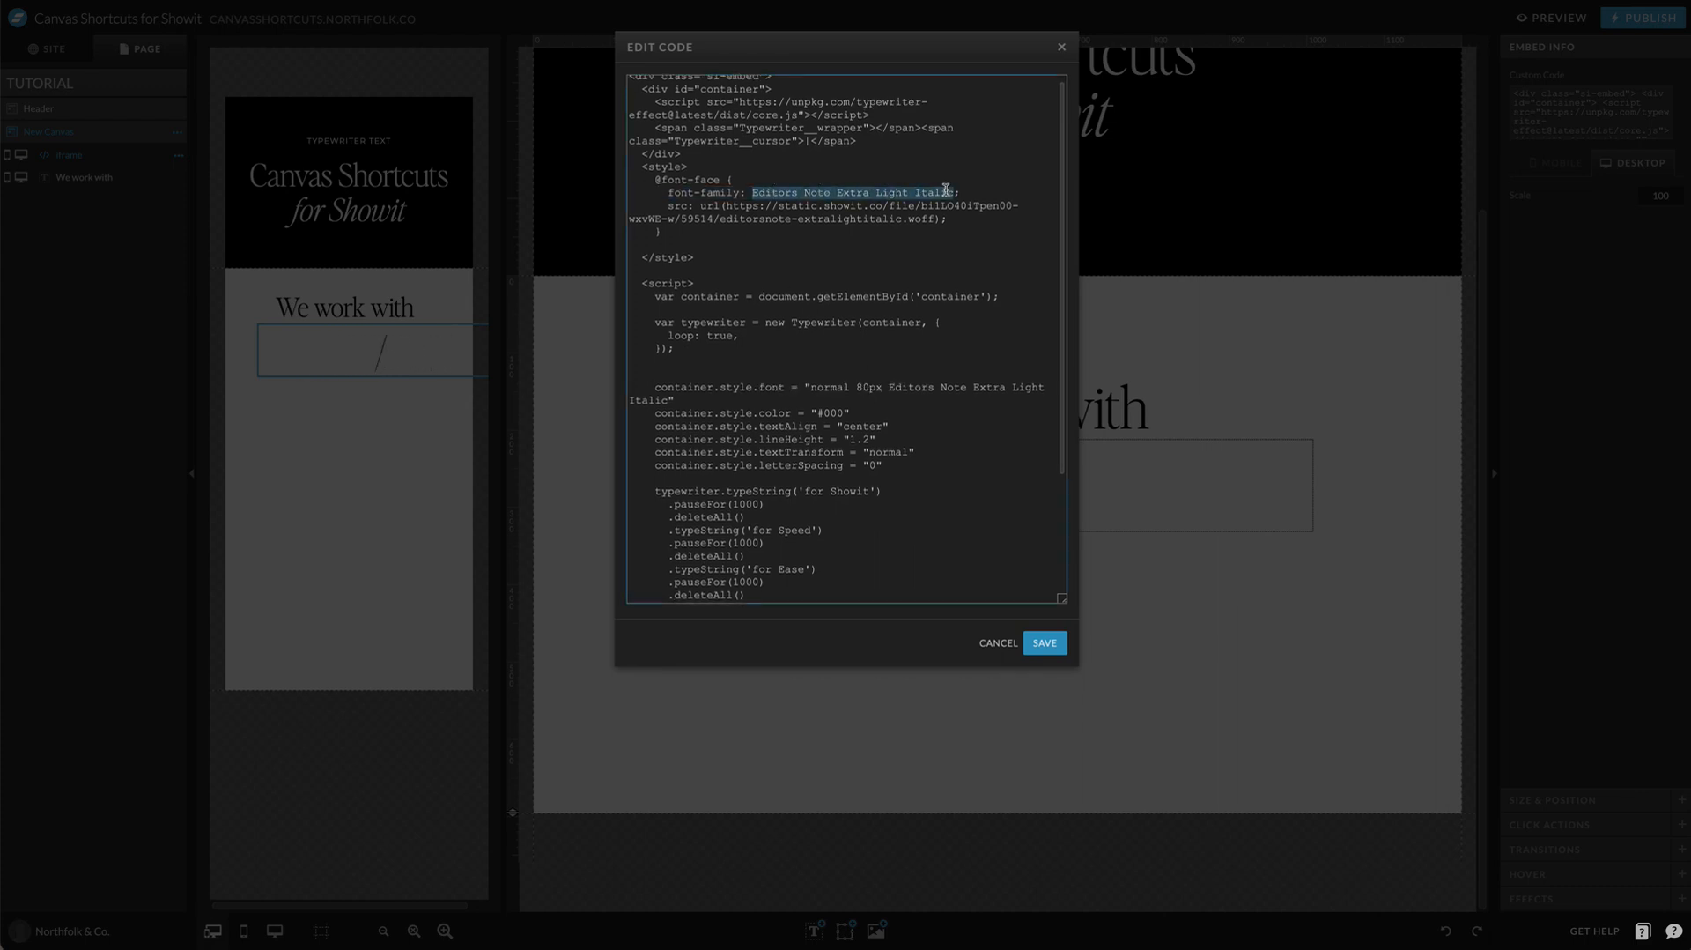
scroll(946, 190, down, 3)
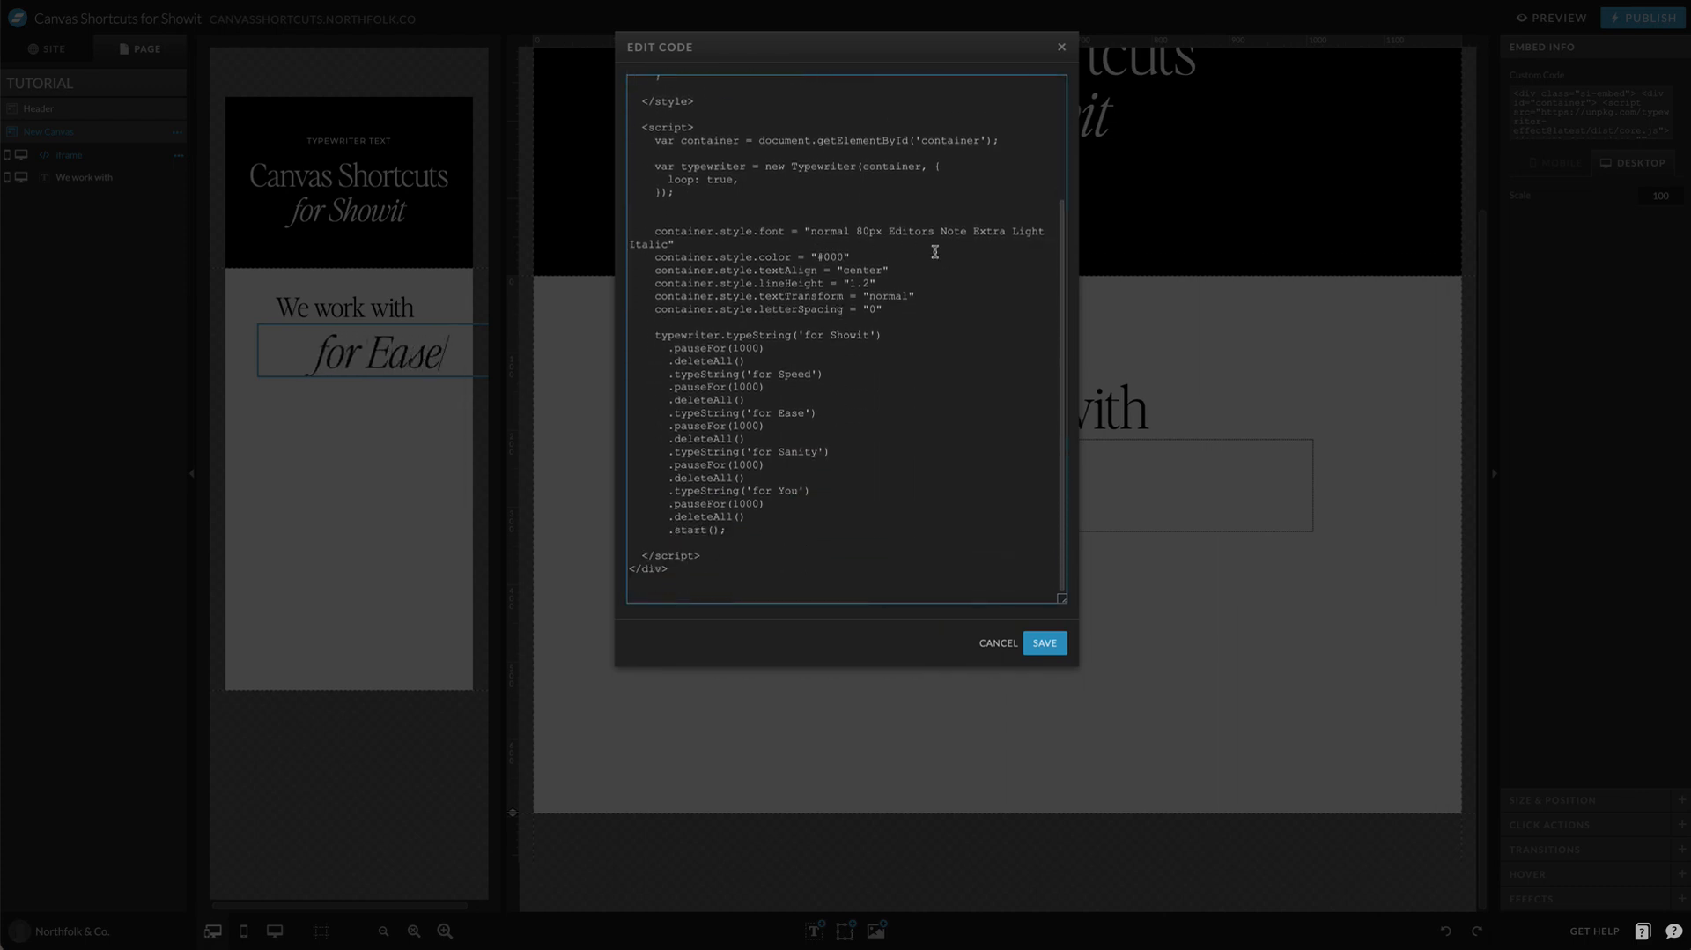
drag(807, 224, 1019, 314)
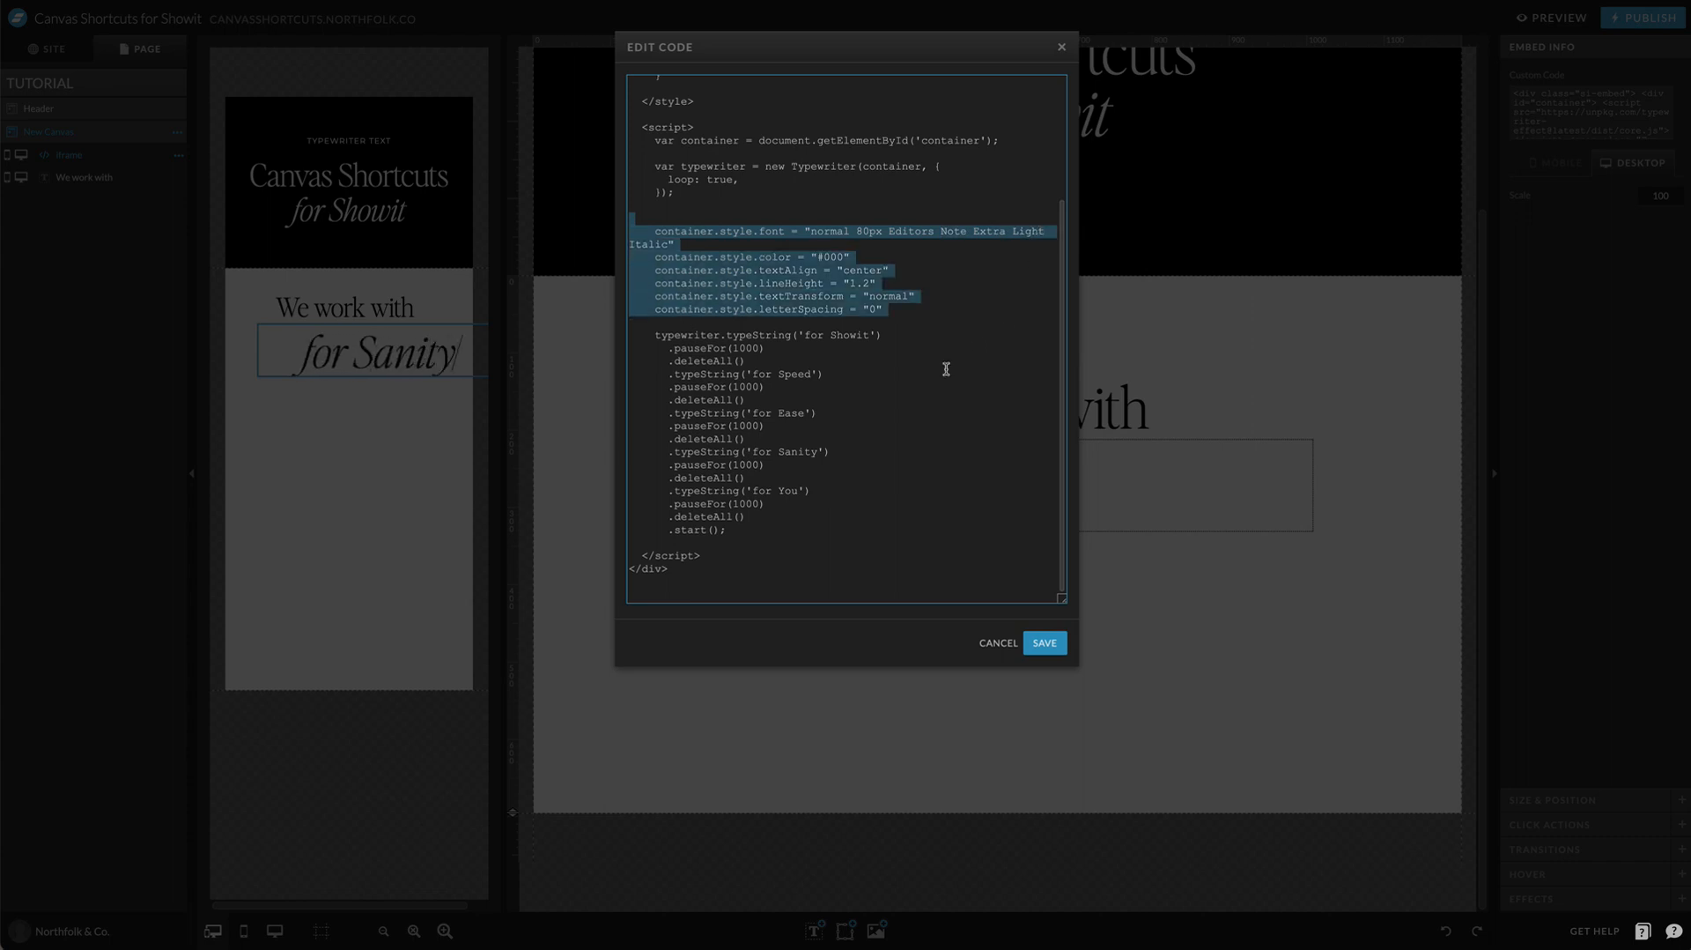
Step: Replace the five typewriter phrases in the code with creatives, entrepreneurs, photographers, podcasters and coaches
click(808, 331)
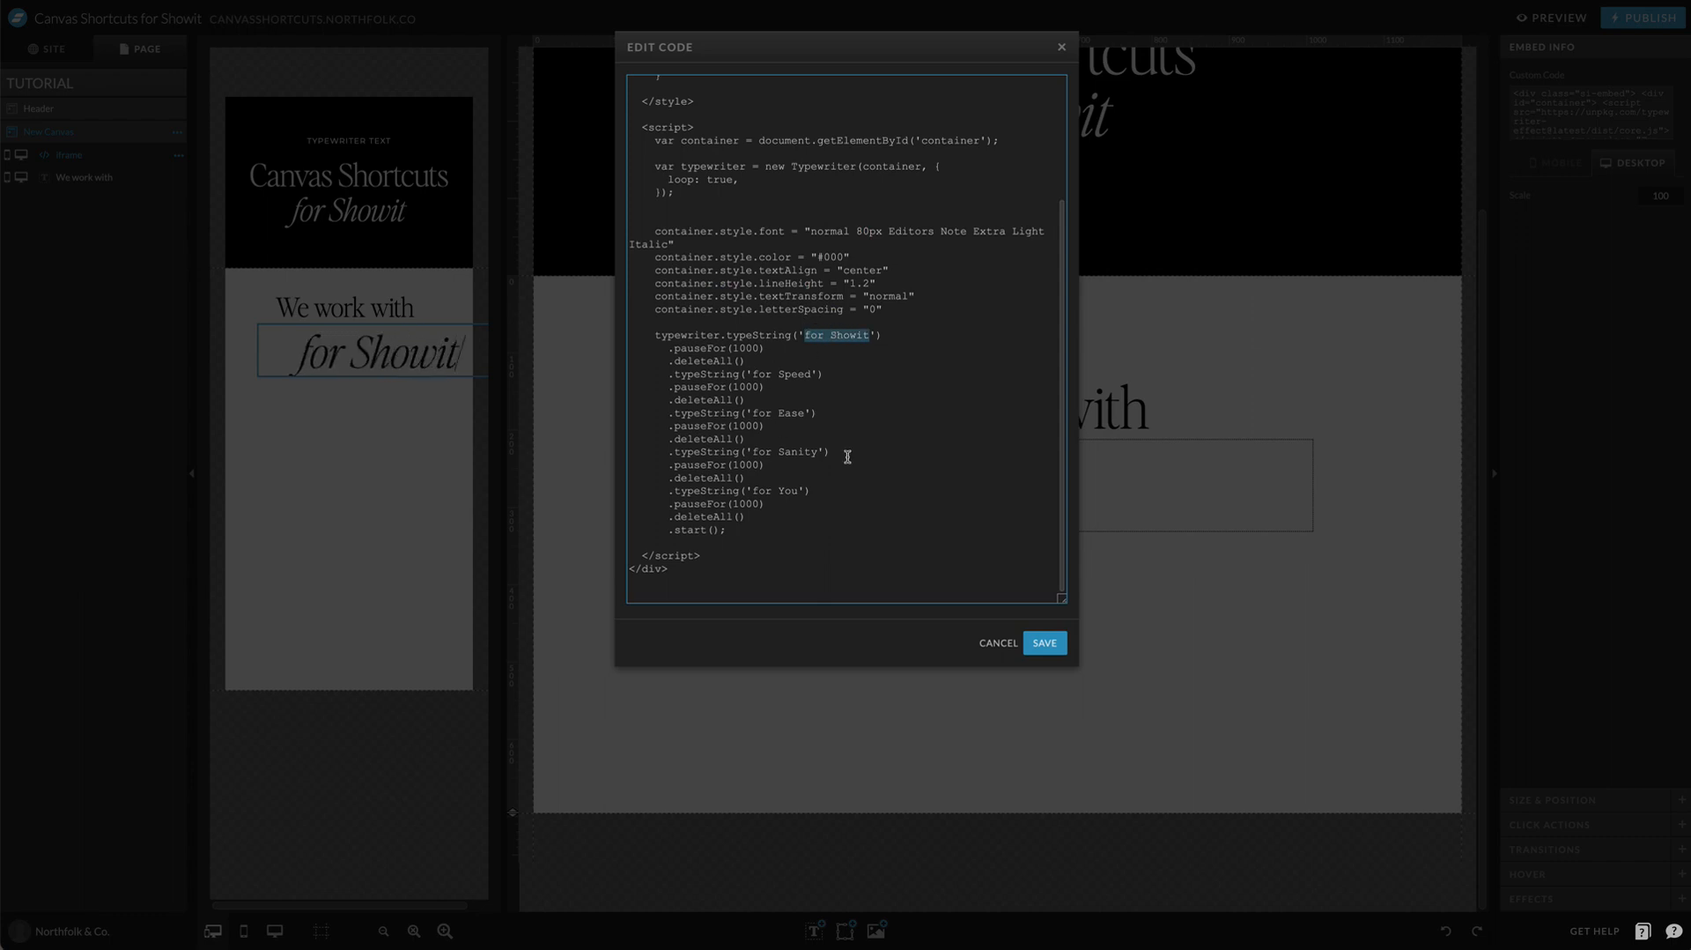
scroll(829, 463, up, 1)
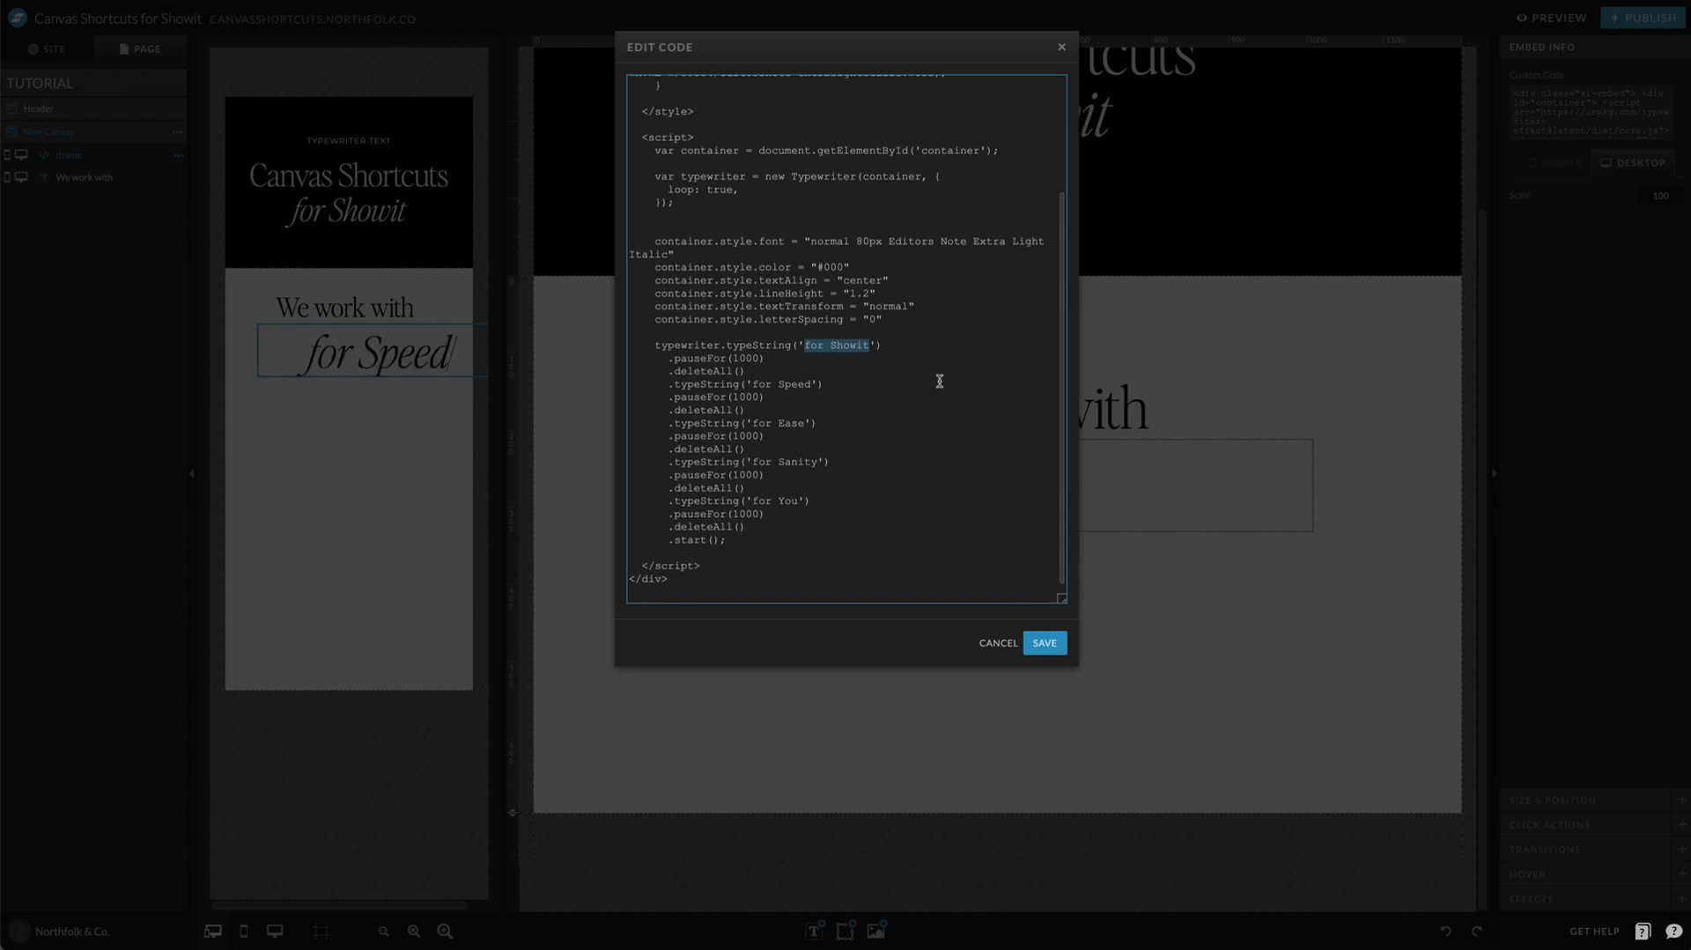
text(creatives)
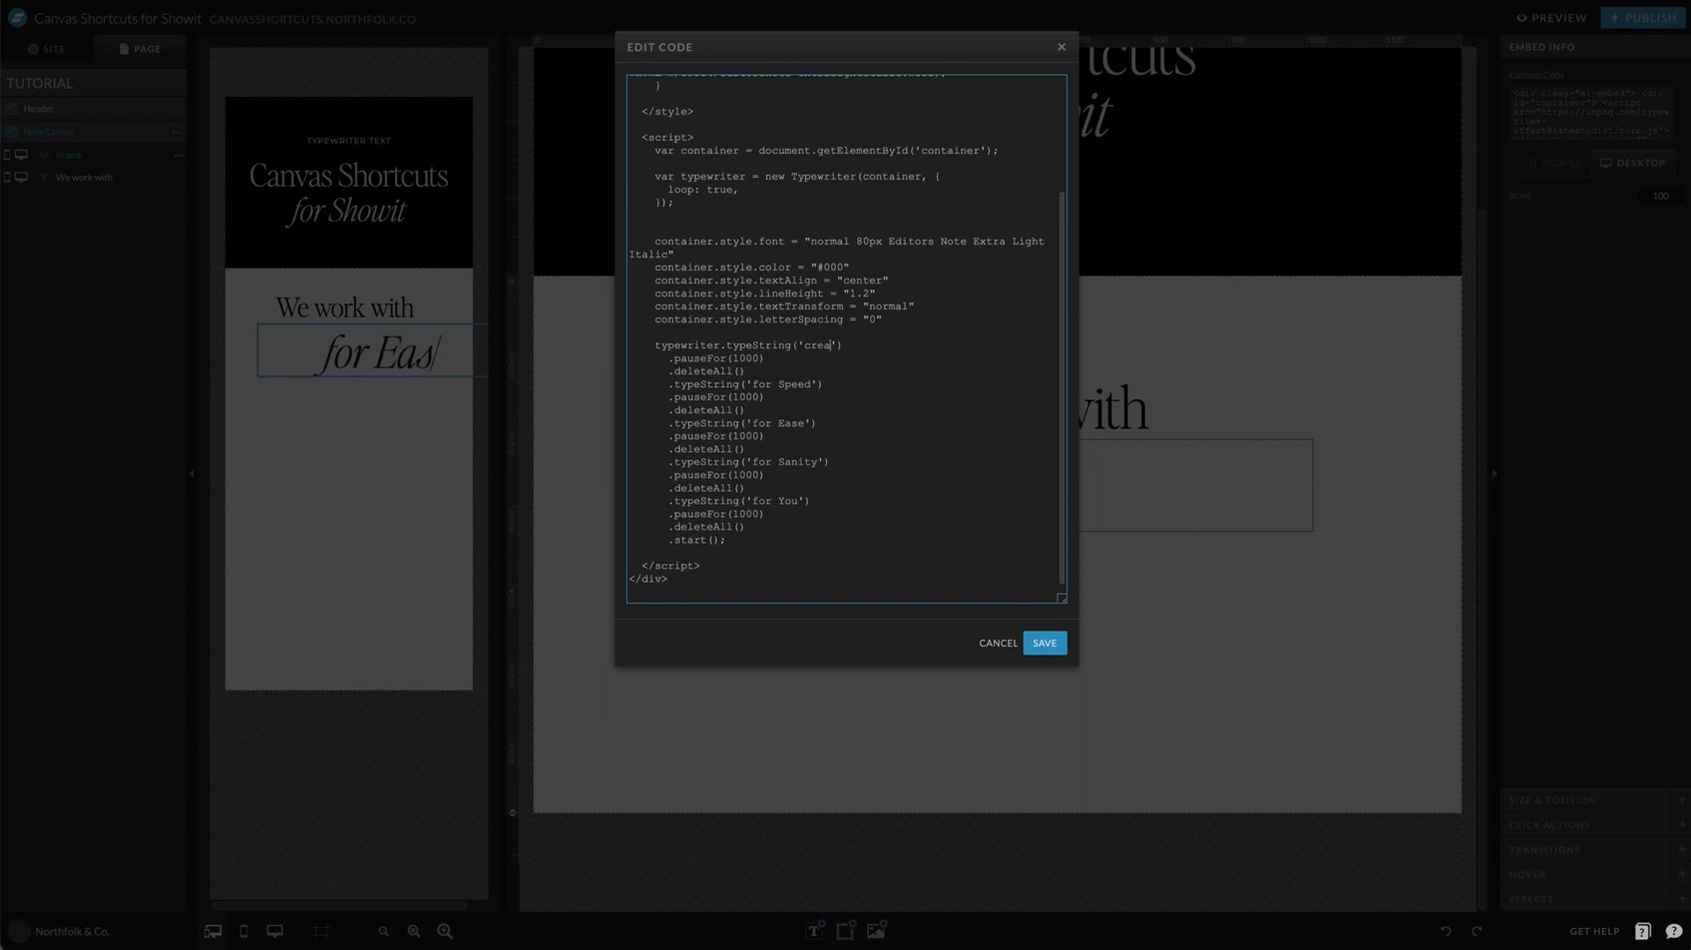
double_click(789, 384)
drag(789, 384, 764, 384)
text(entrepreneurs)
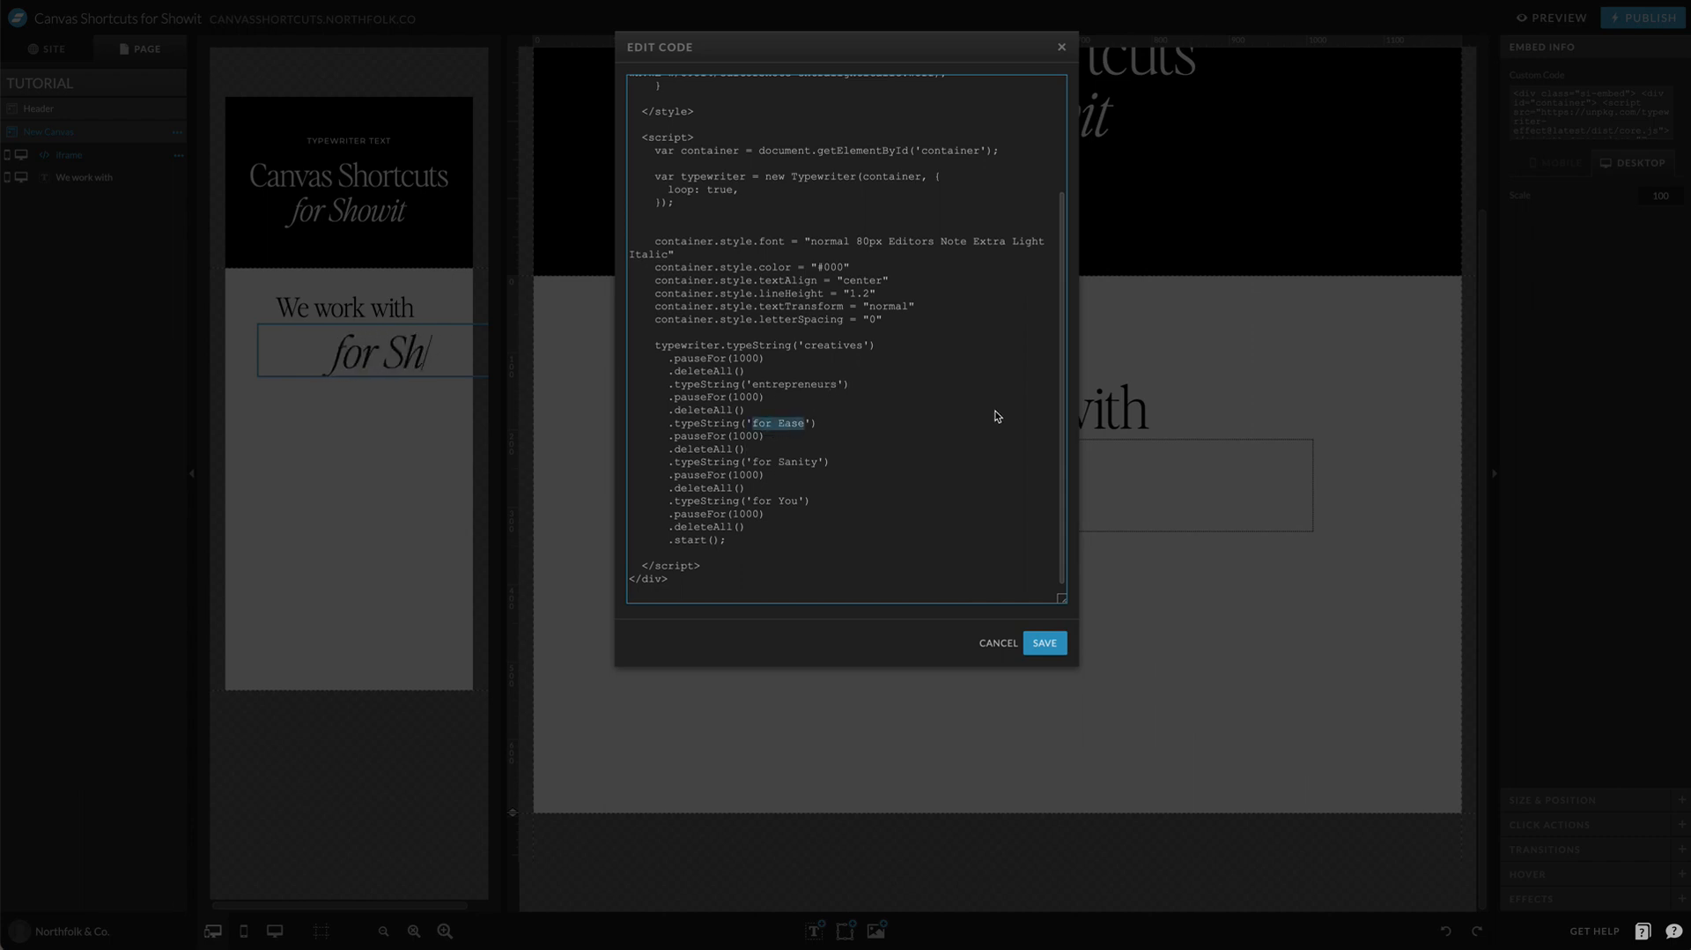
text(otographer)
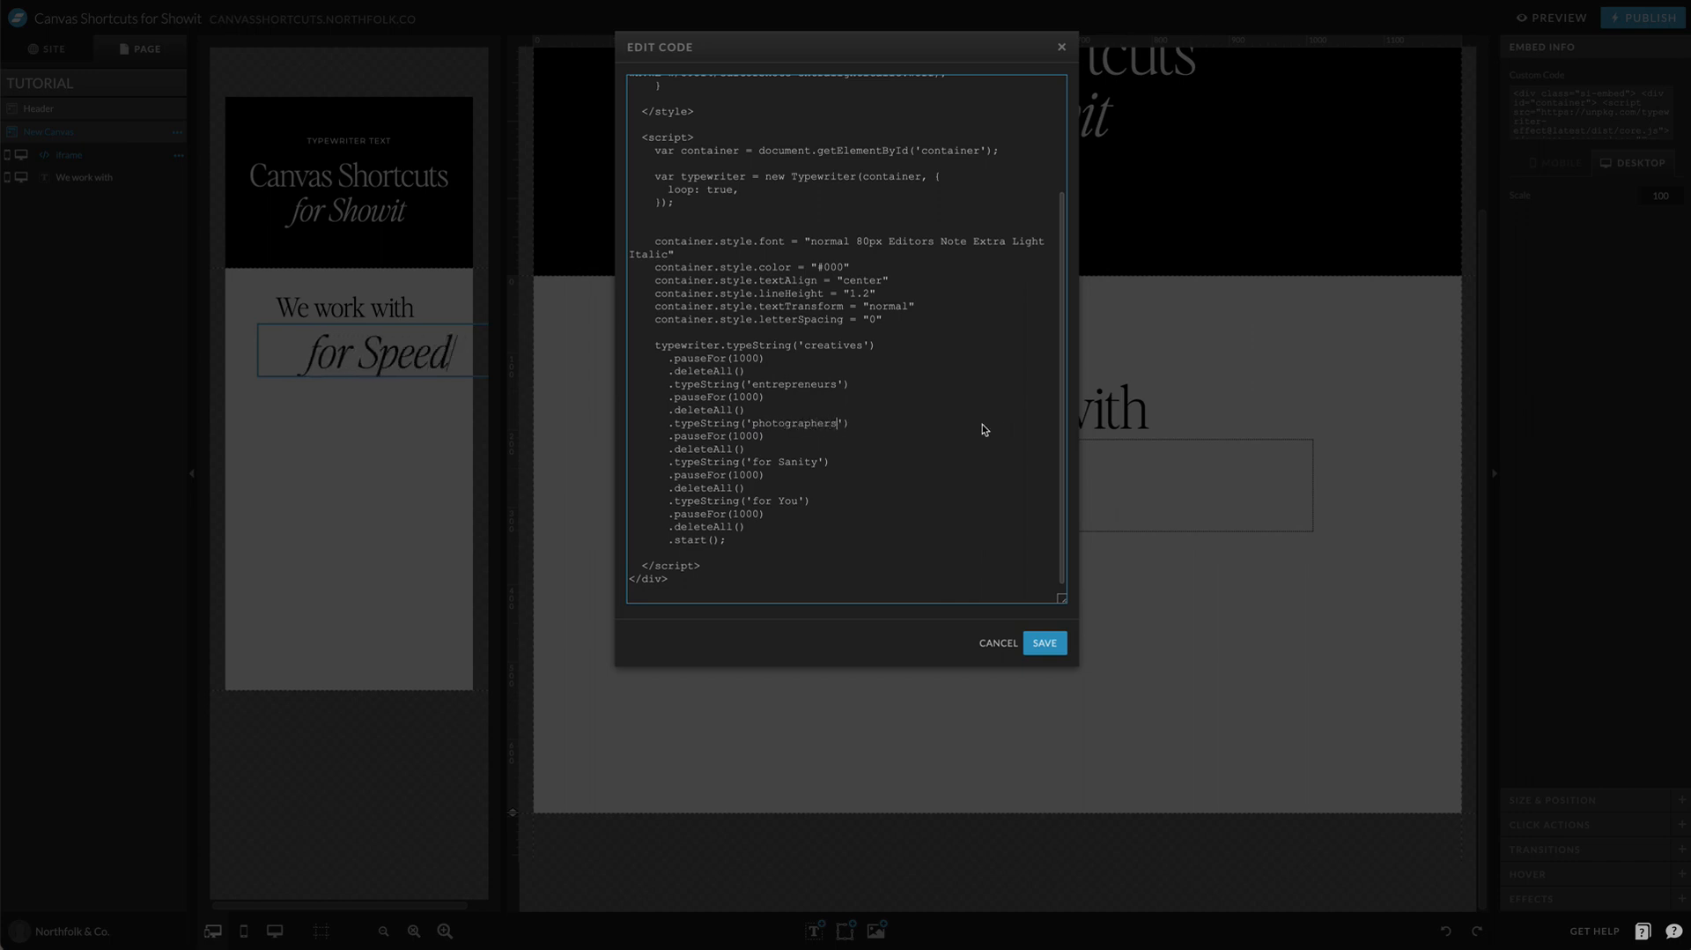
drag(752, 462, 816, 462)
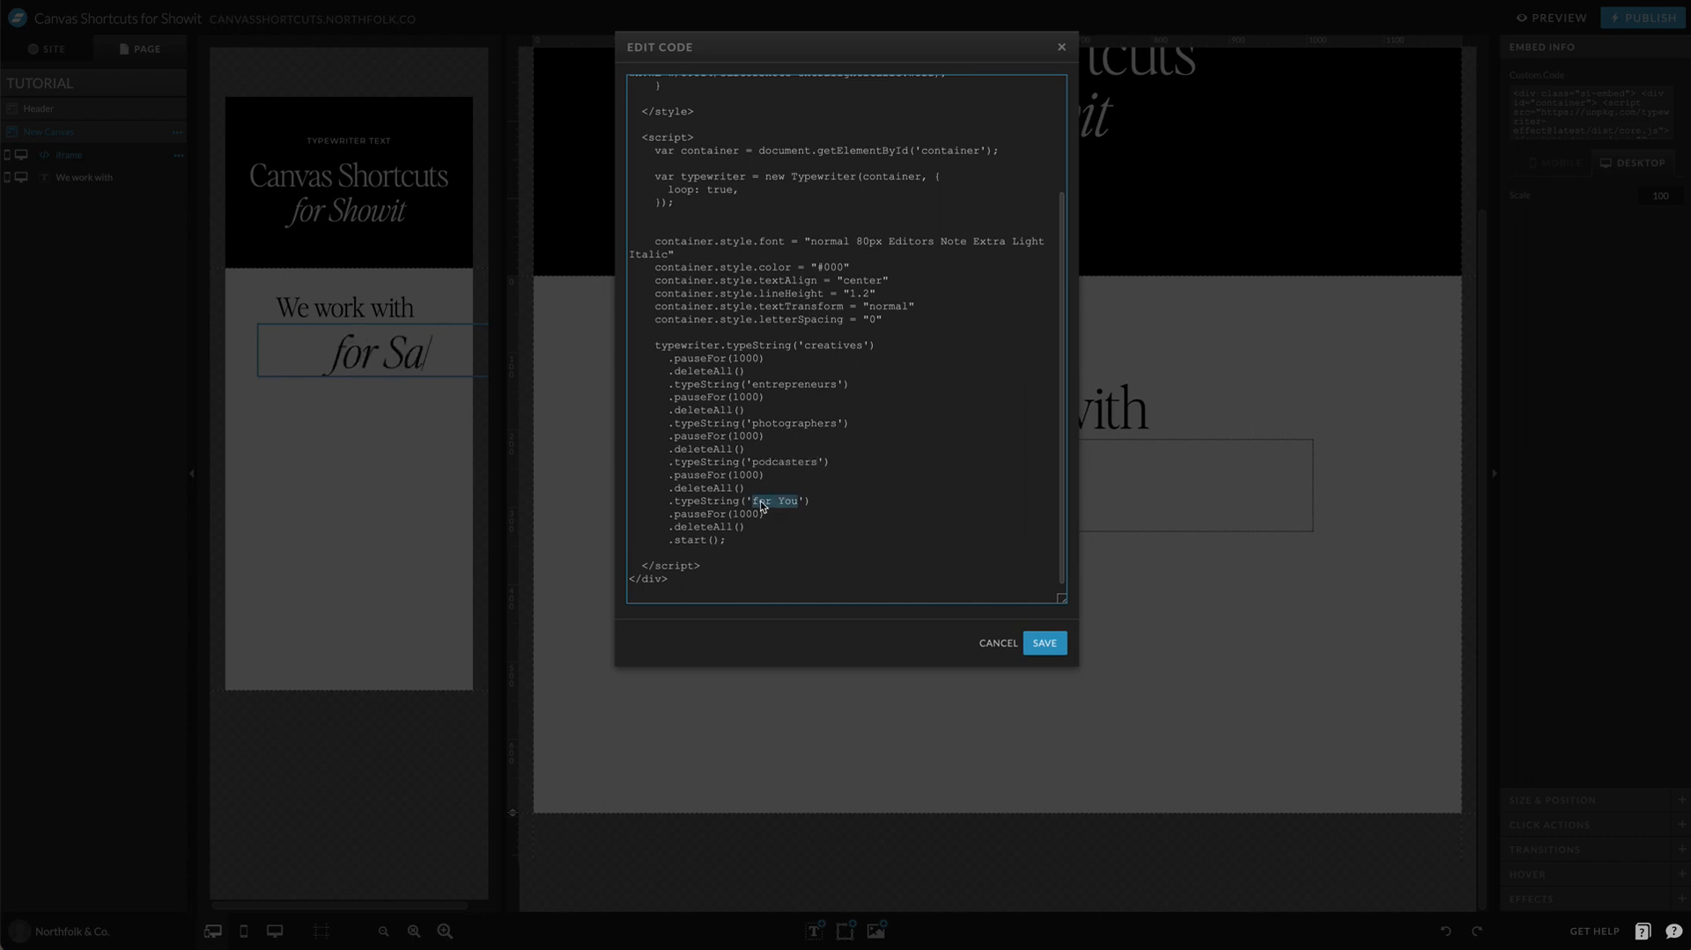
text(coaches)
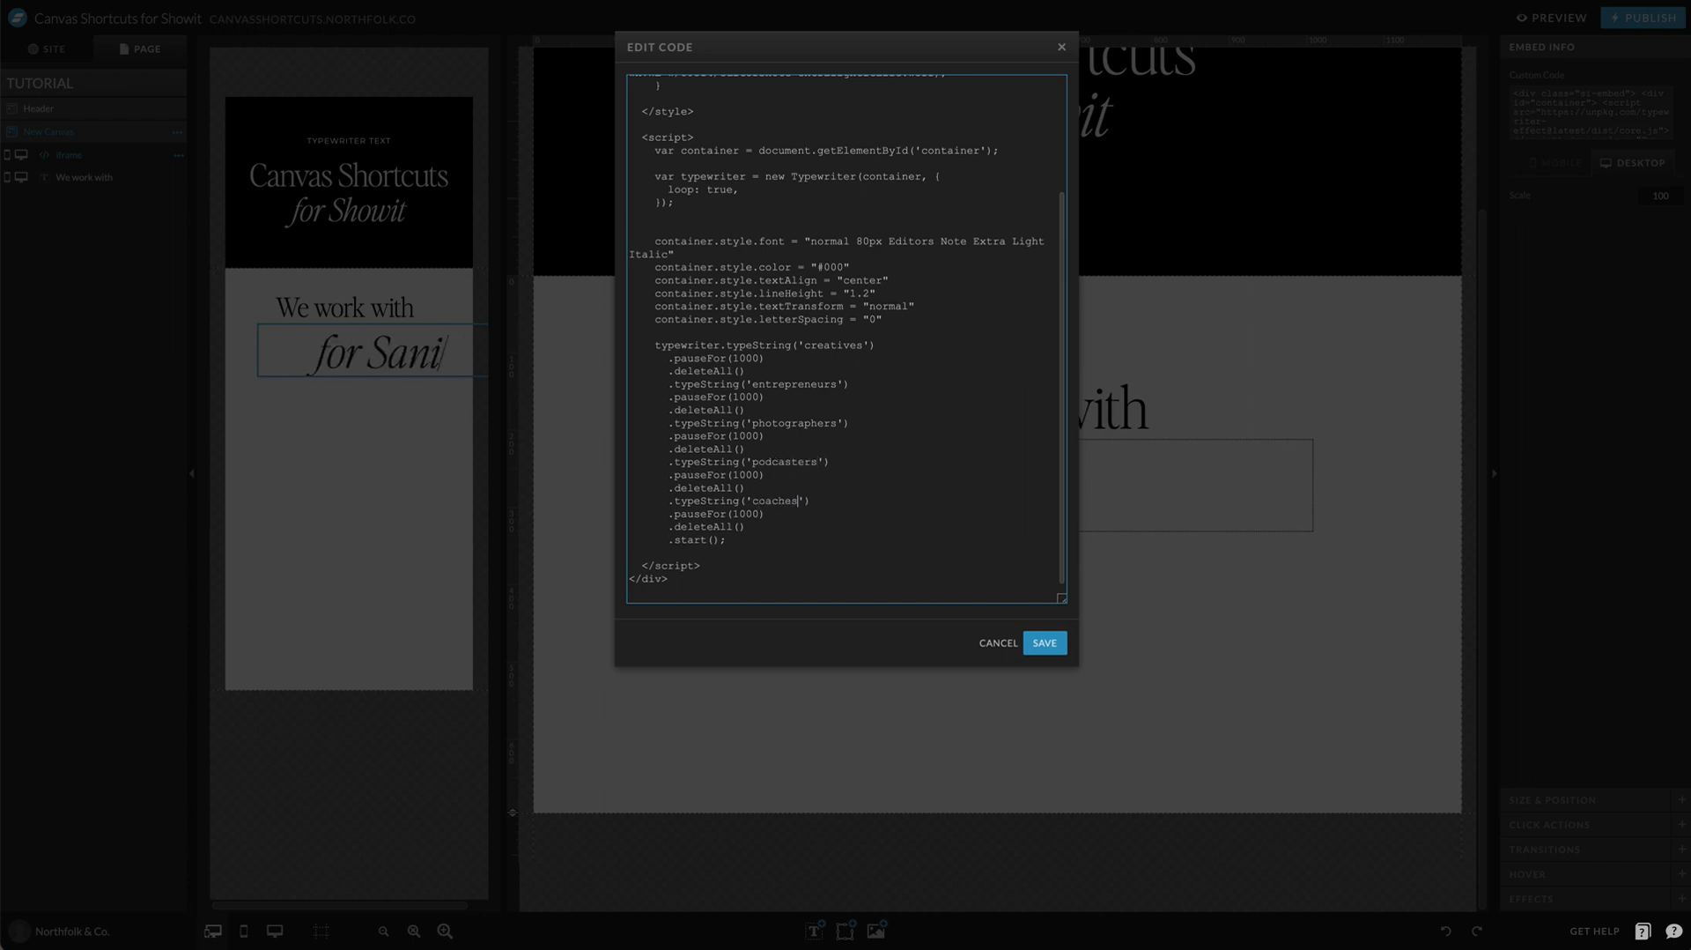
Step: Duplicate the coaches phrase block above the .start() line, change the copy's text to YOU and save the code
scroll(767, 535, down, 1)
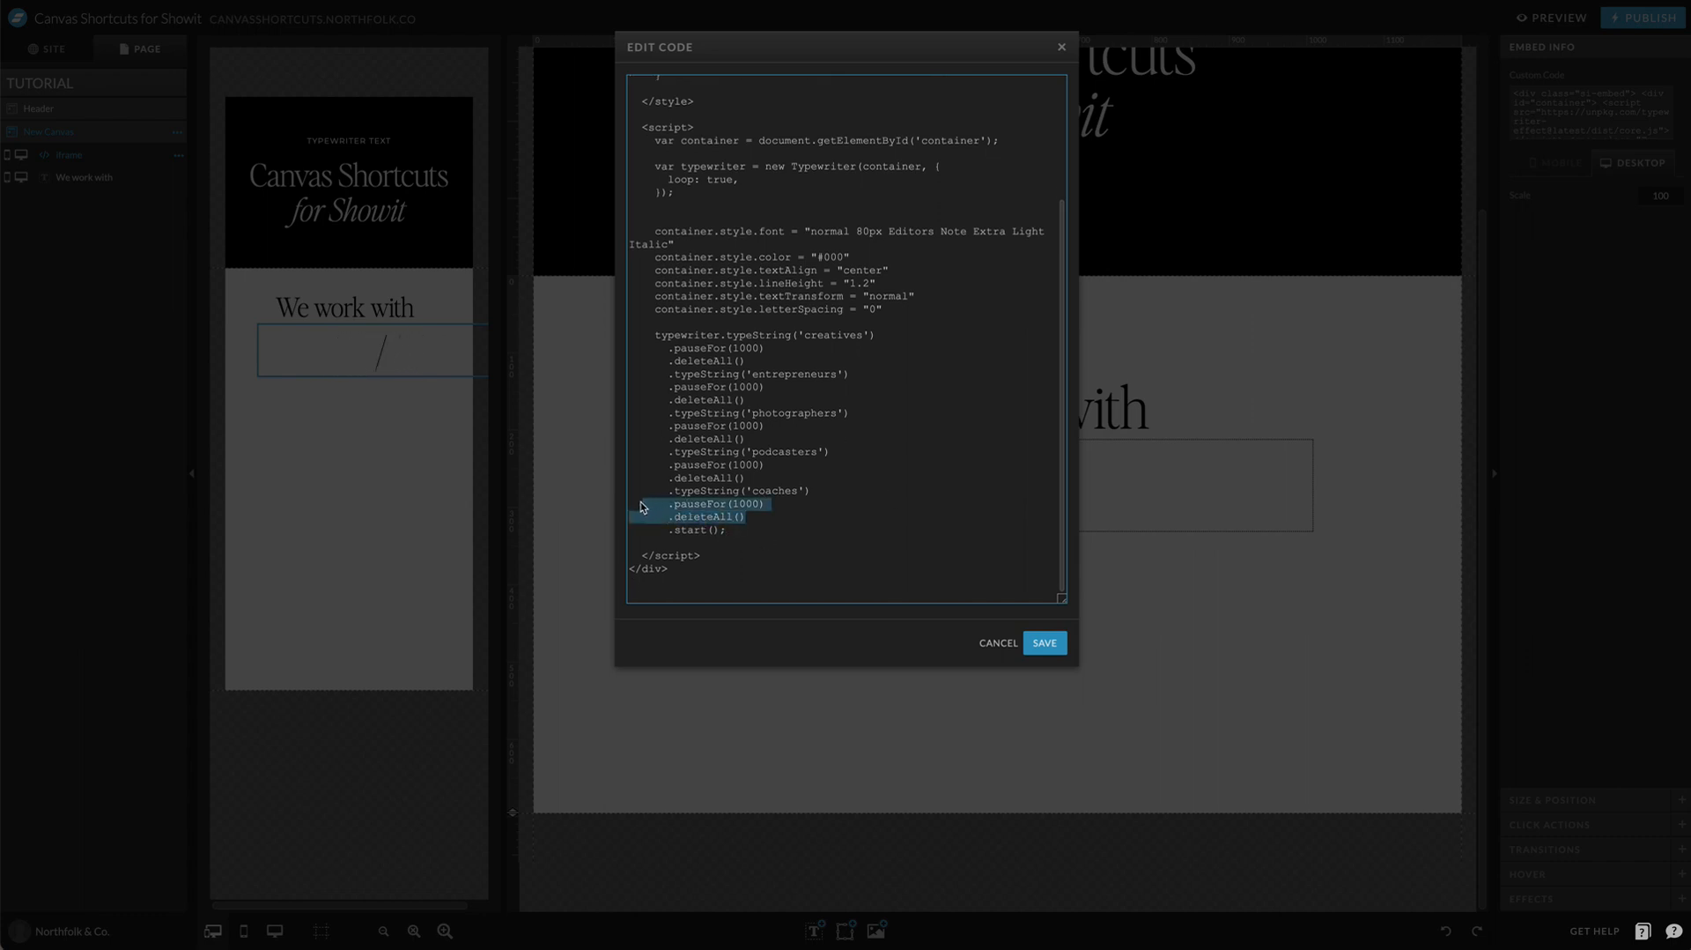
drag(641, 507, 622, 489)
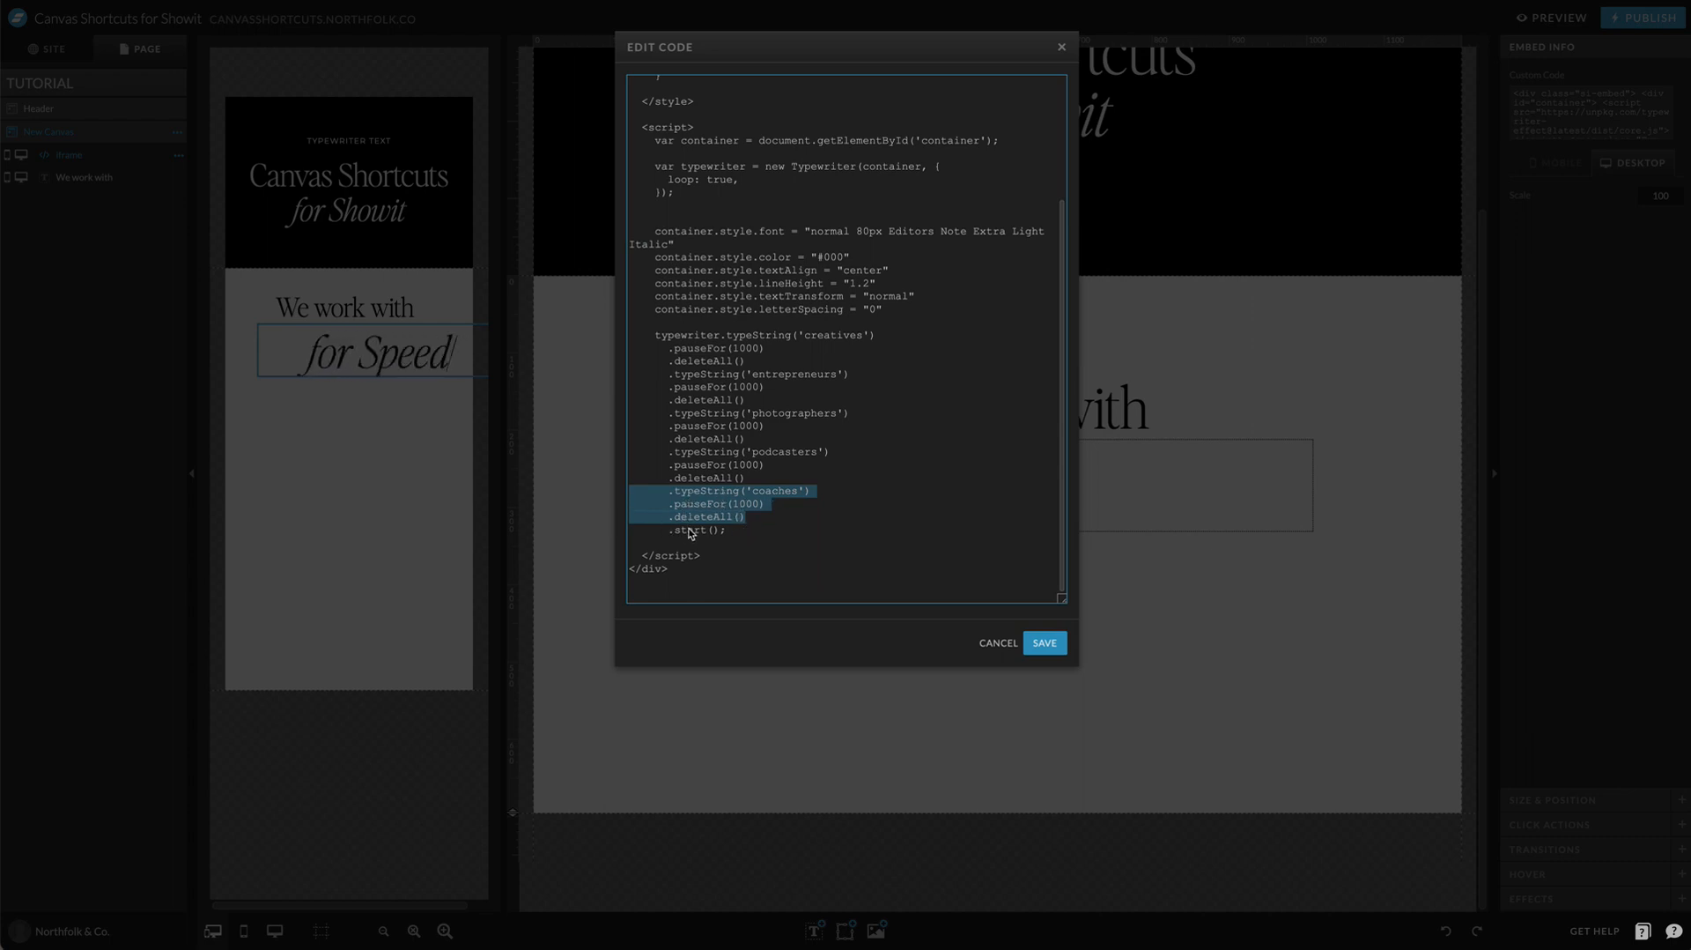
drag(669, 532, 730, 534)
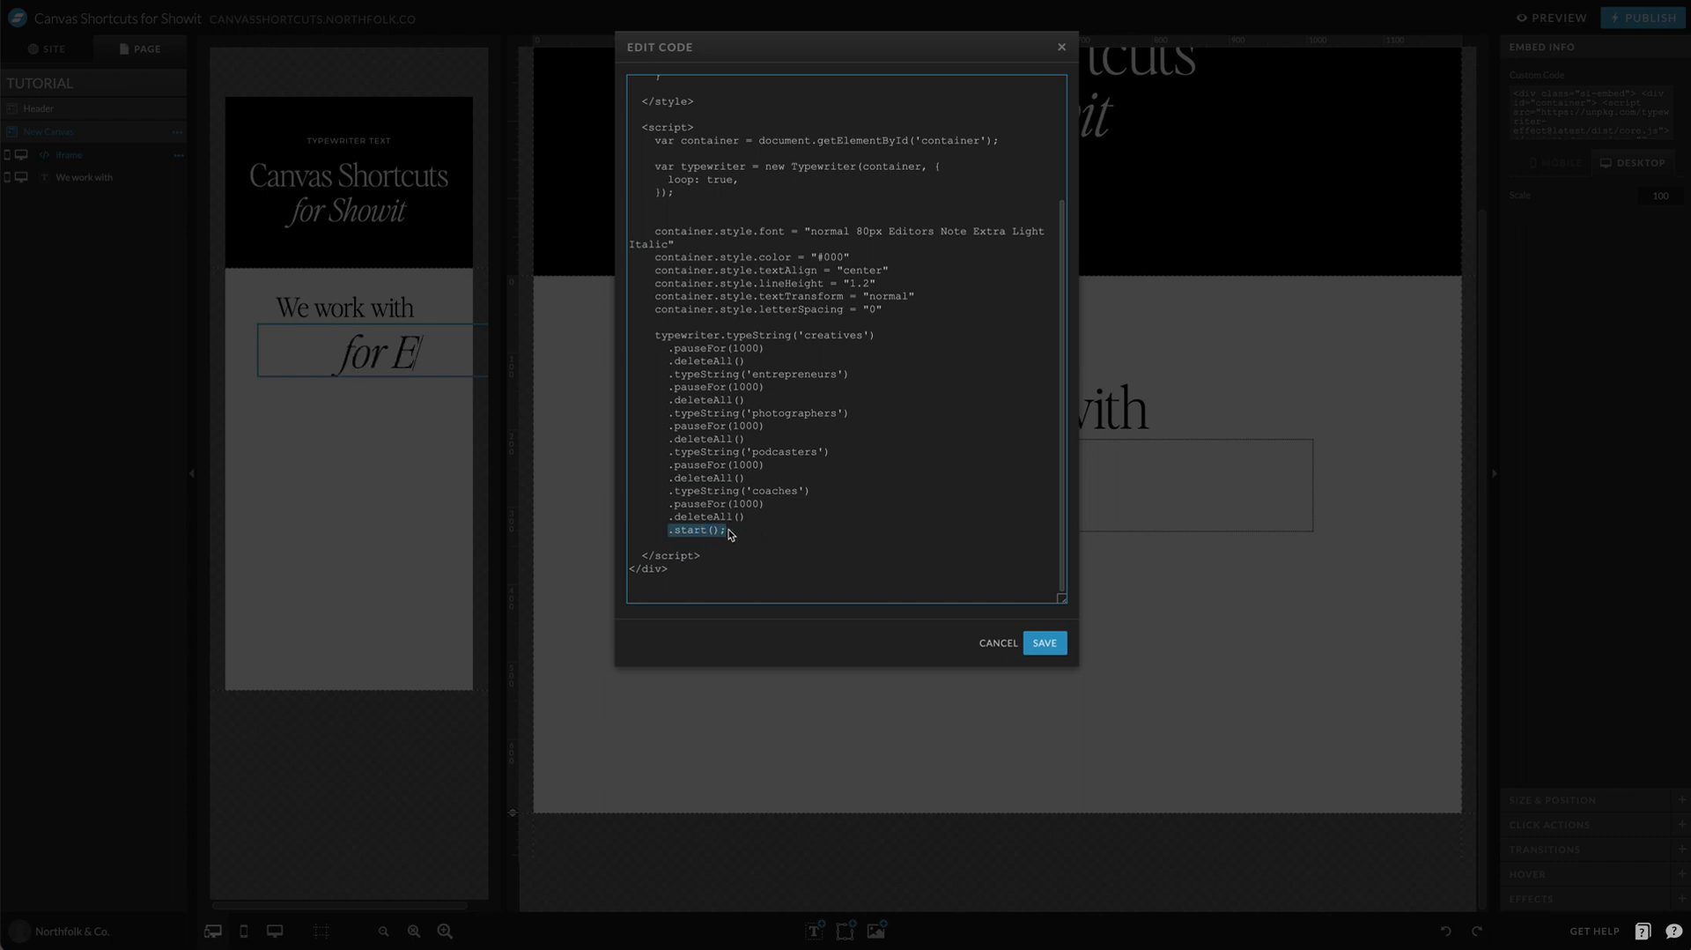
scroll(703, 282, up, 1)
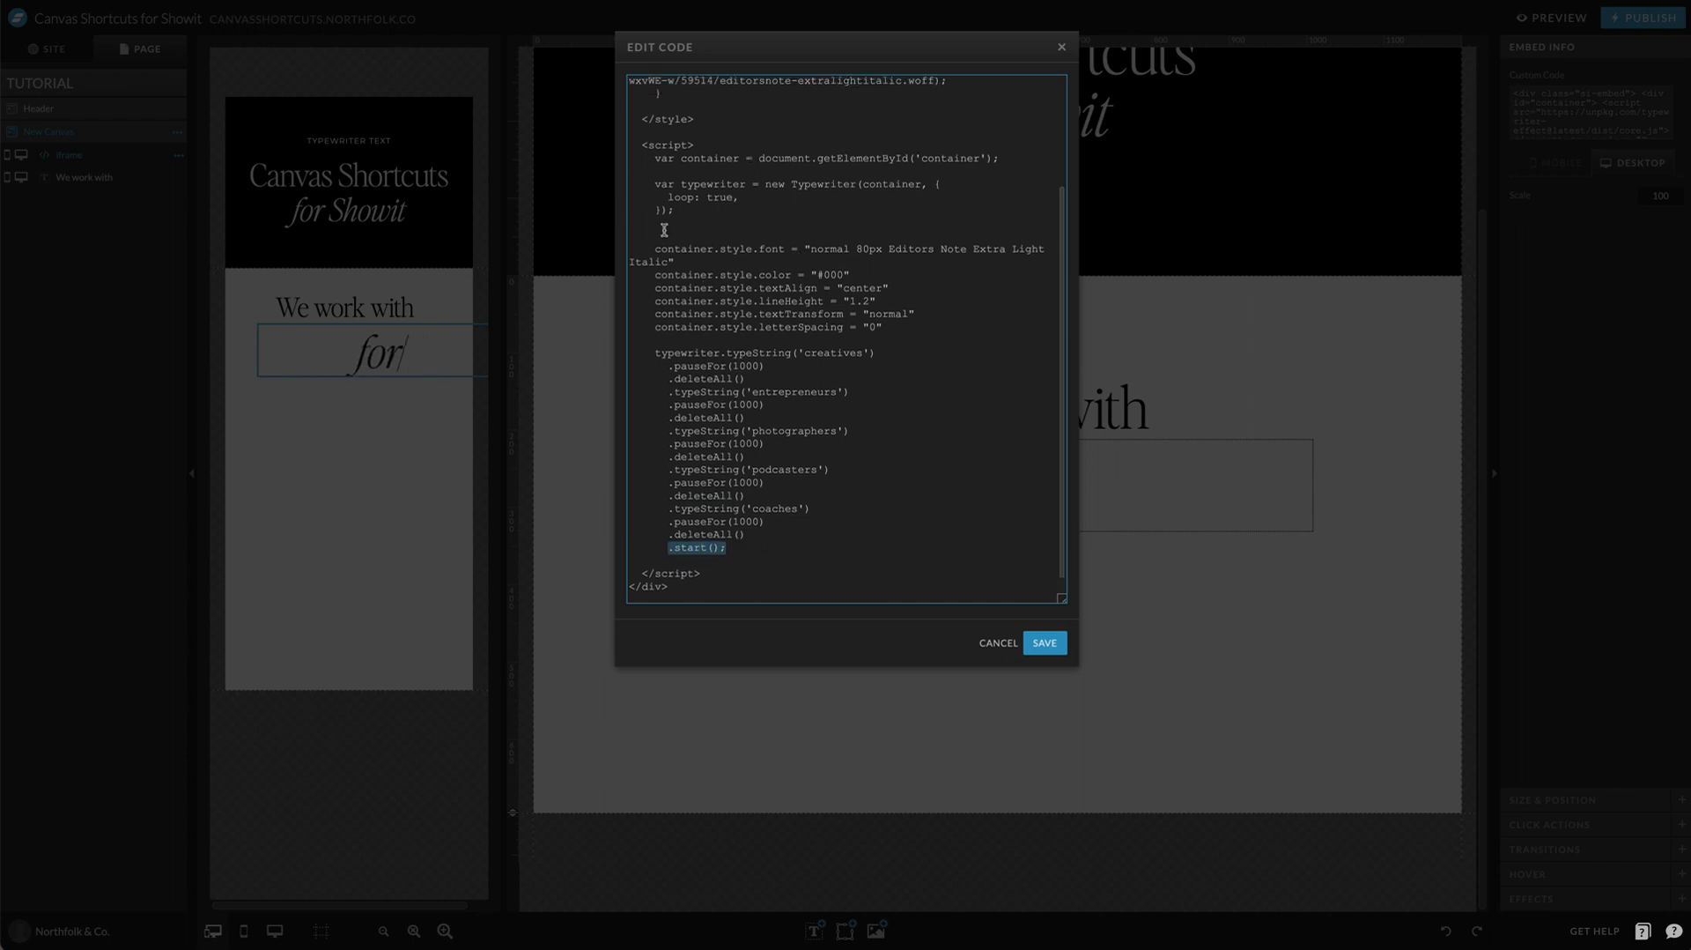
scroll(660, 573, down, 1)
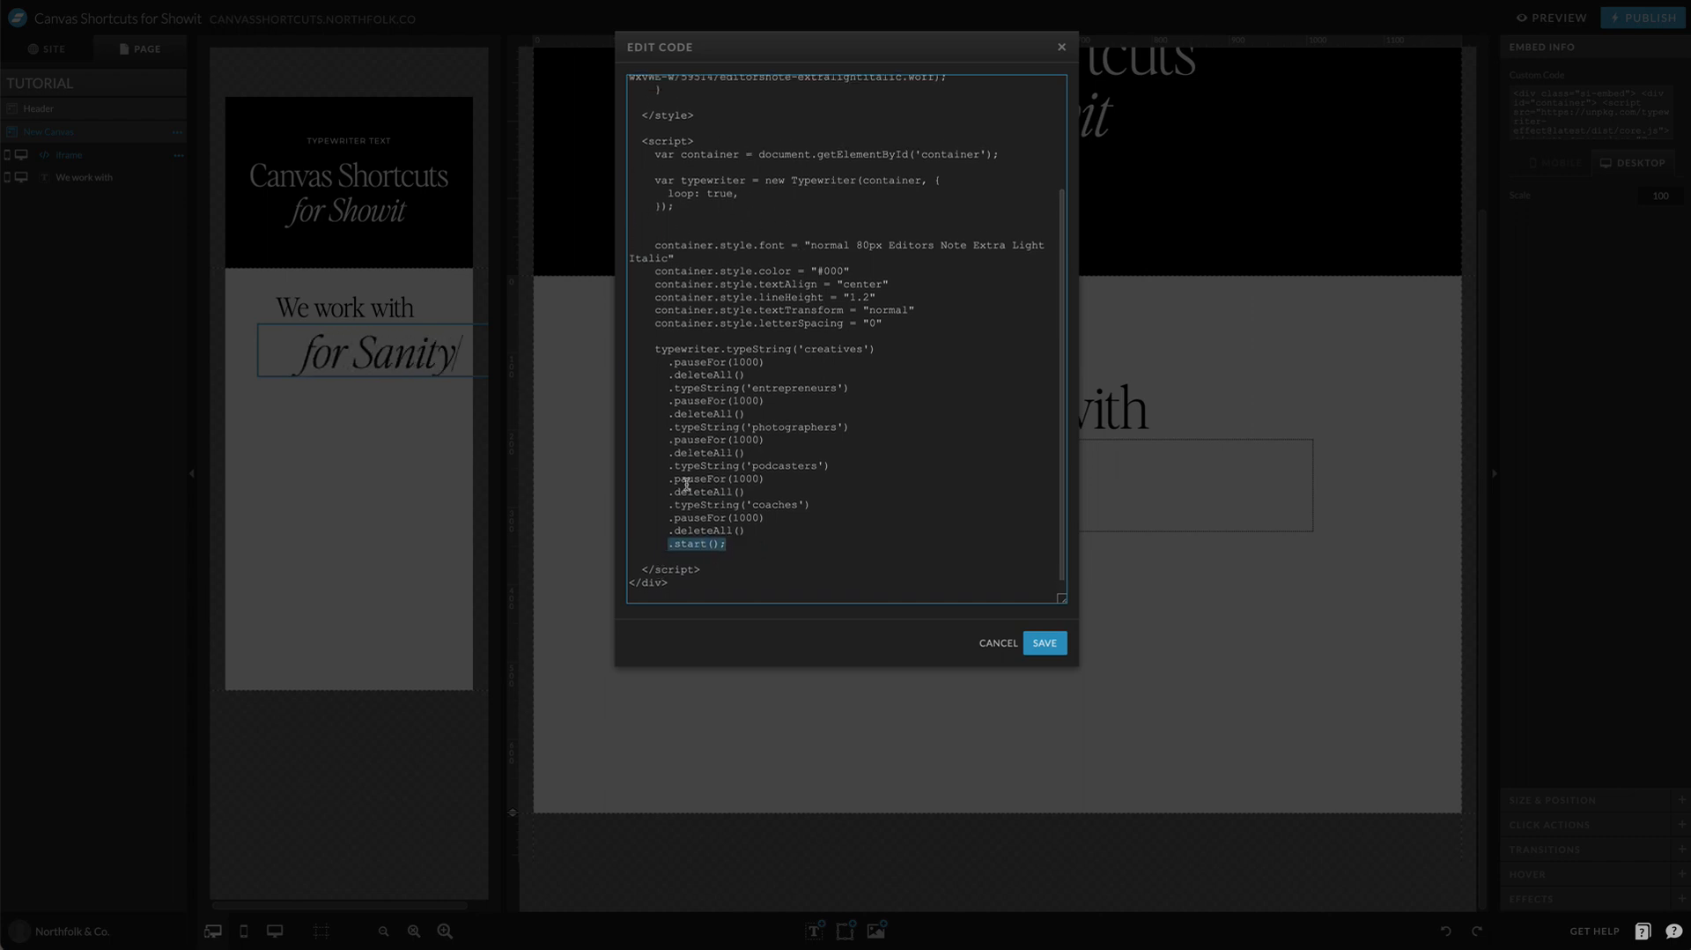
drag(744, 531, 579, 509)
key(ctrl+c)
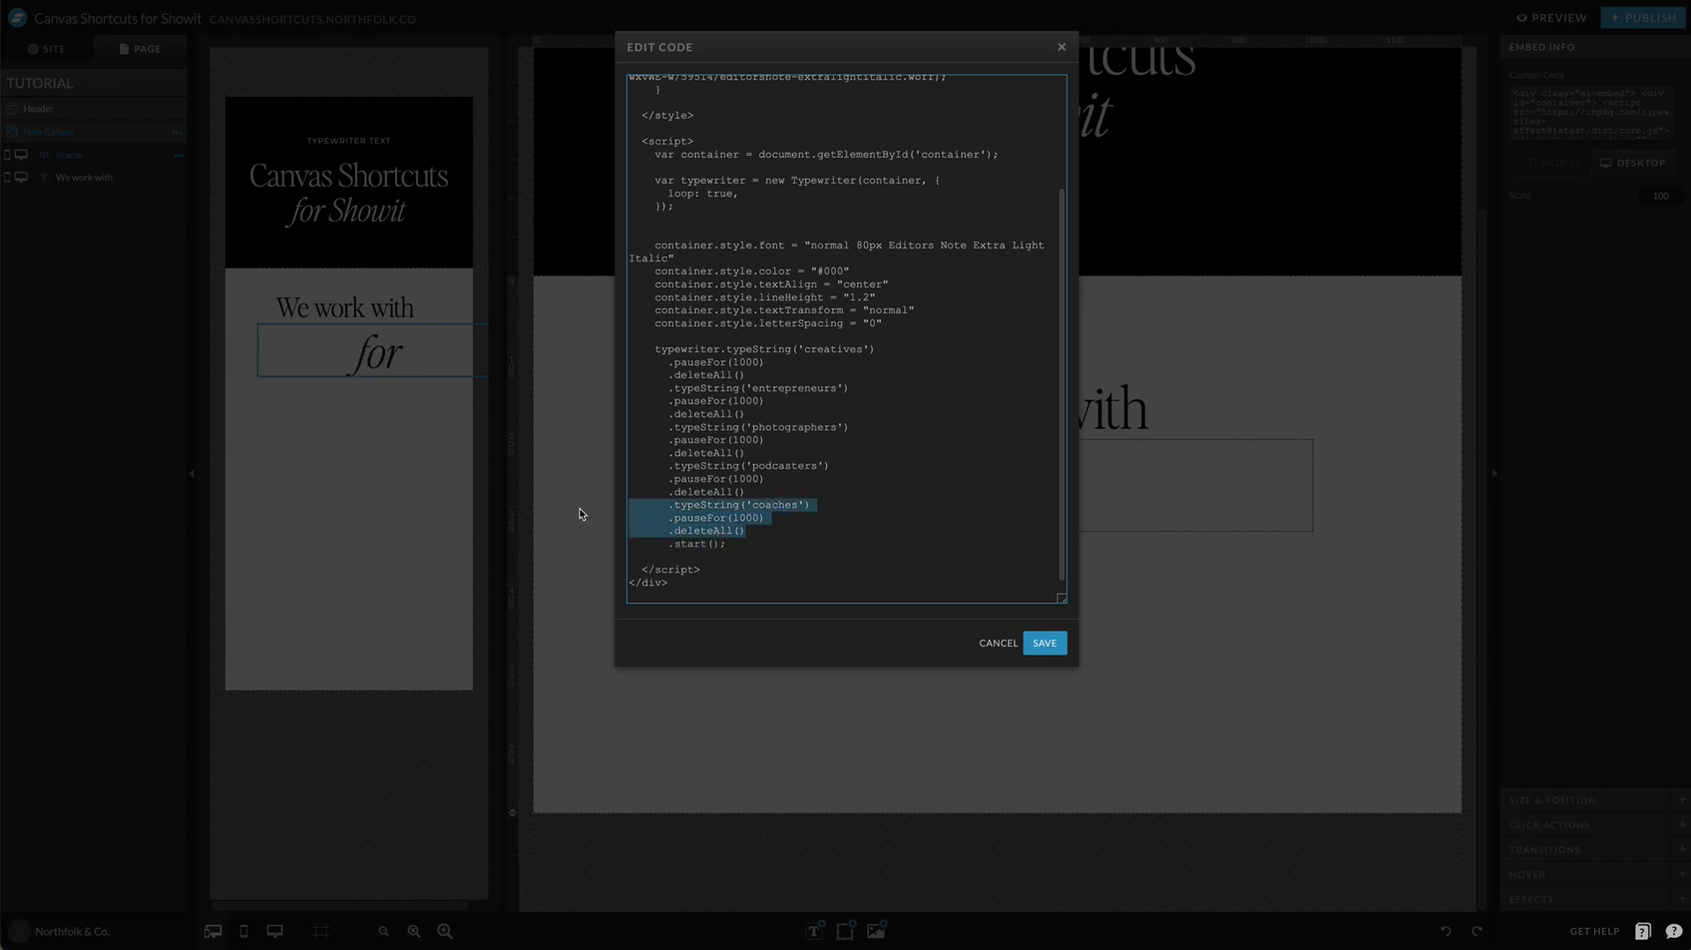
click(775, 526)
key(Return)
key(ctrl+v)
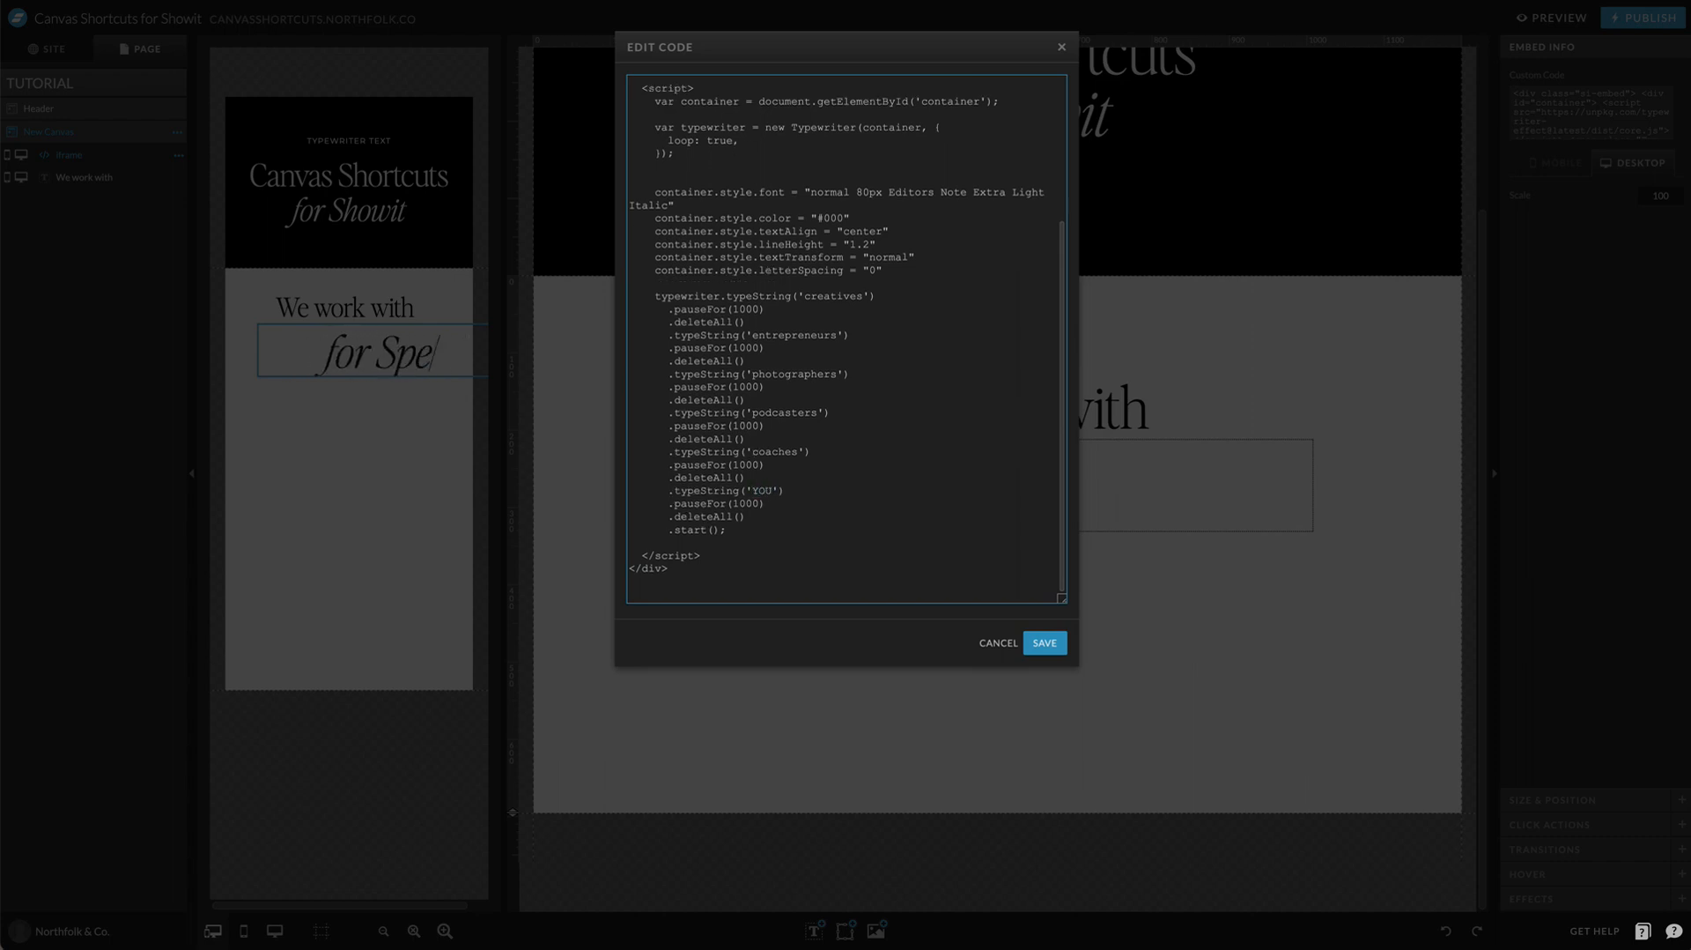
click(1045, 643)
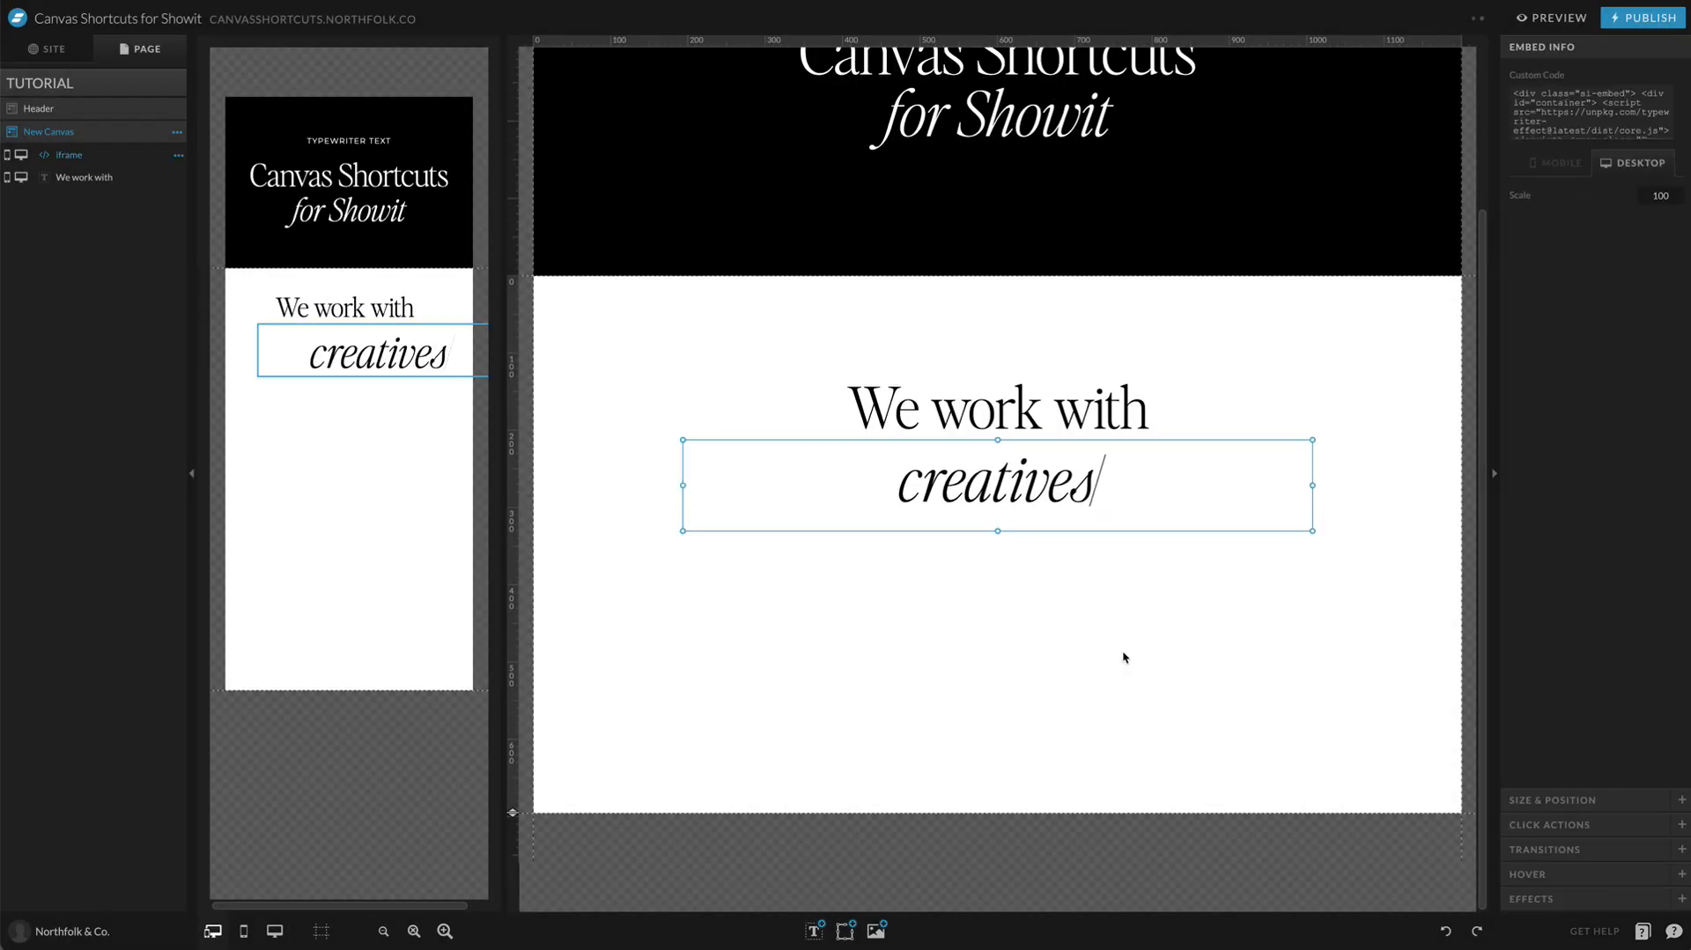
Step: Check the new phrases in the desktop site preview and nudge the embed up slightly closer to the title
click(1553, 19)
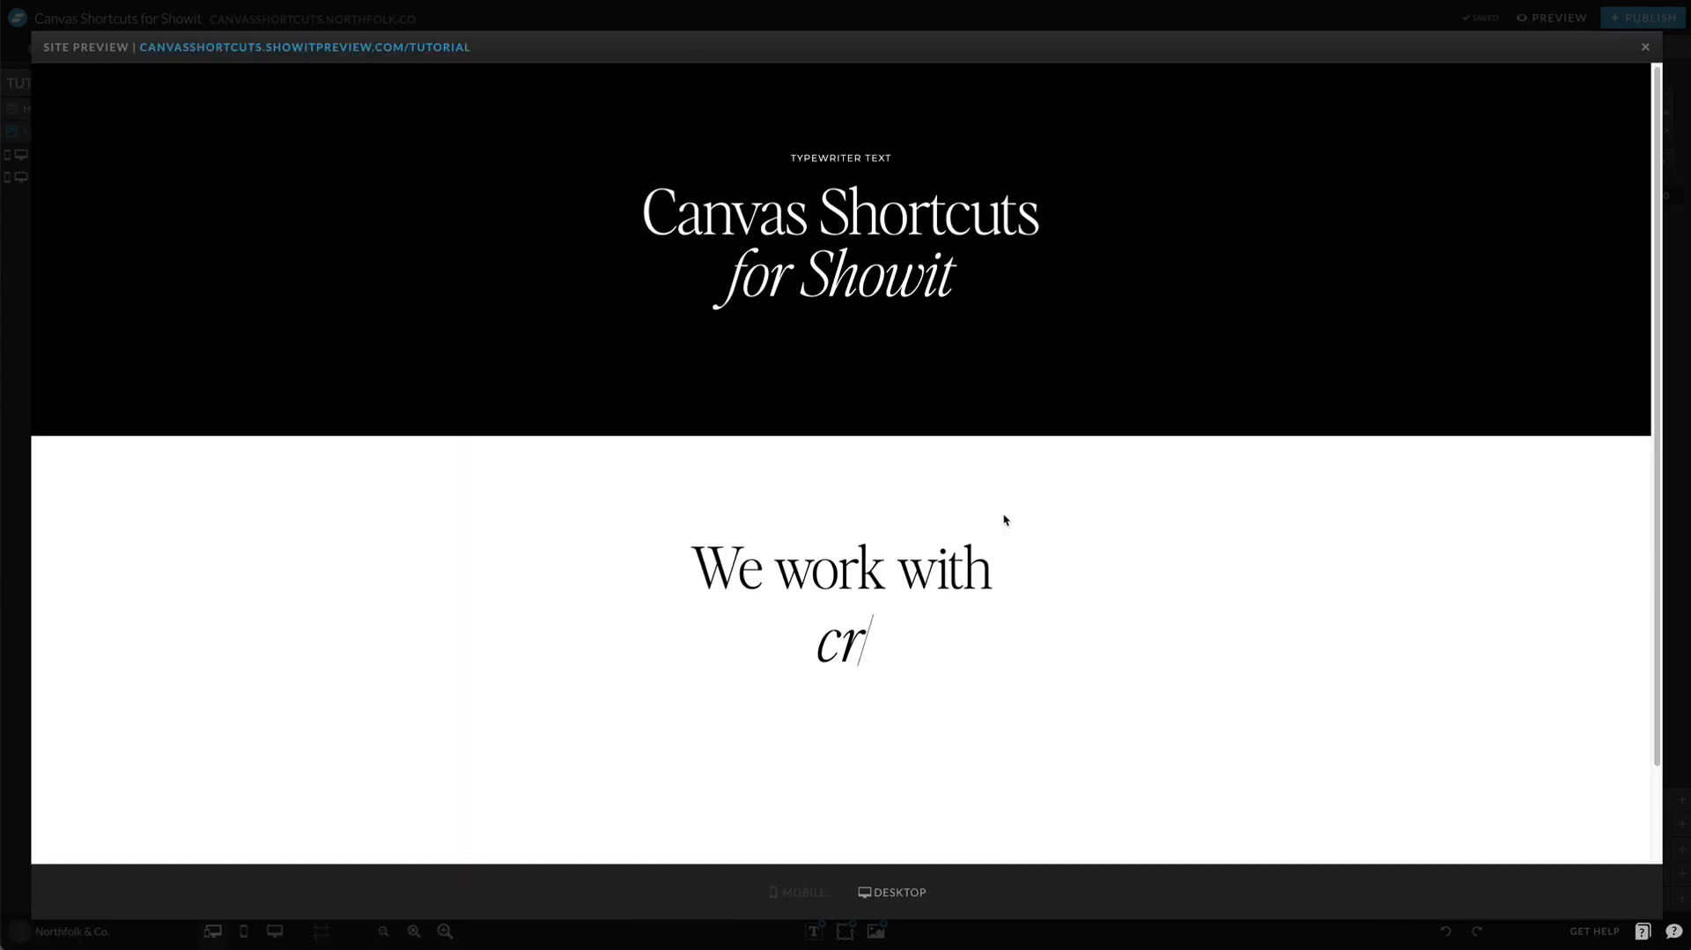
scroll(1004, 520, down, 1)
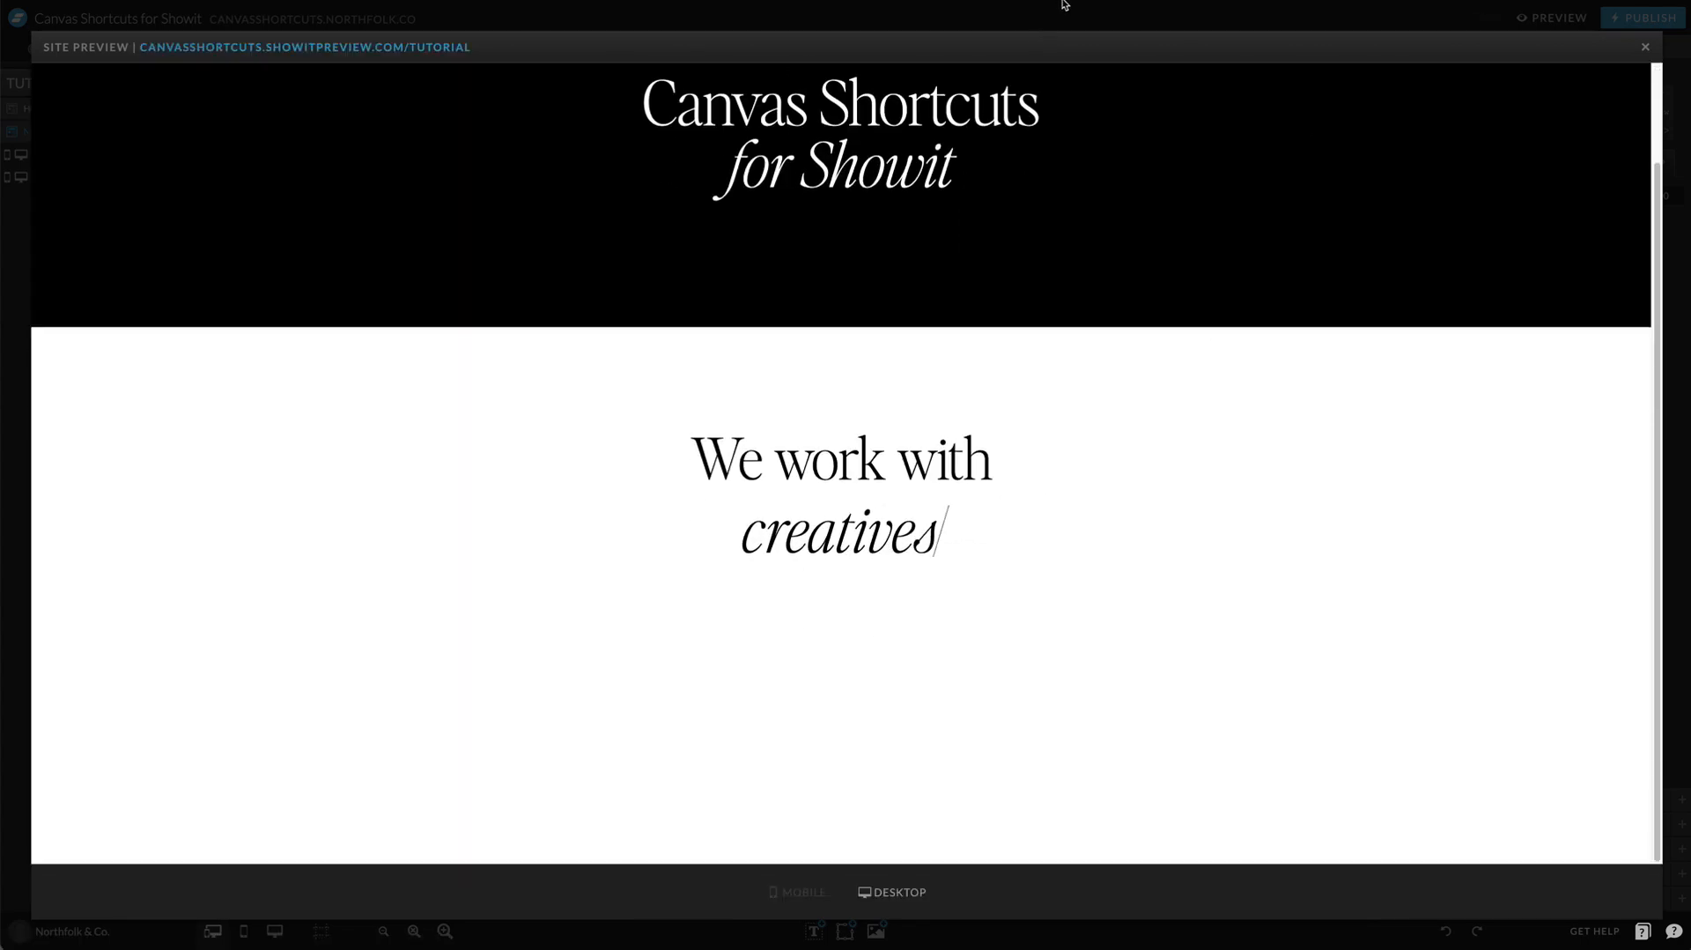
click(903, 19)
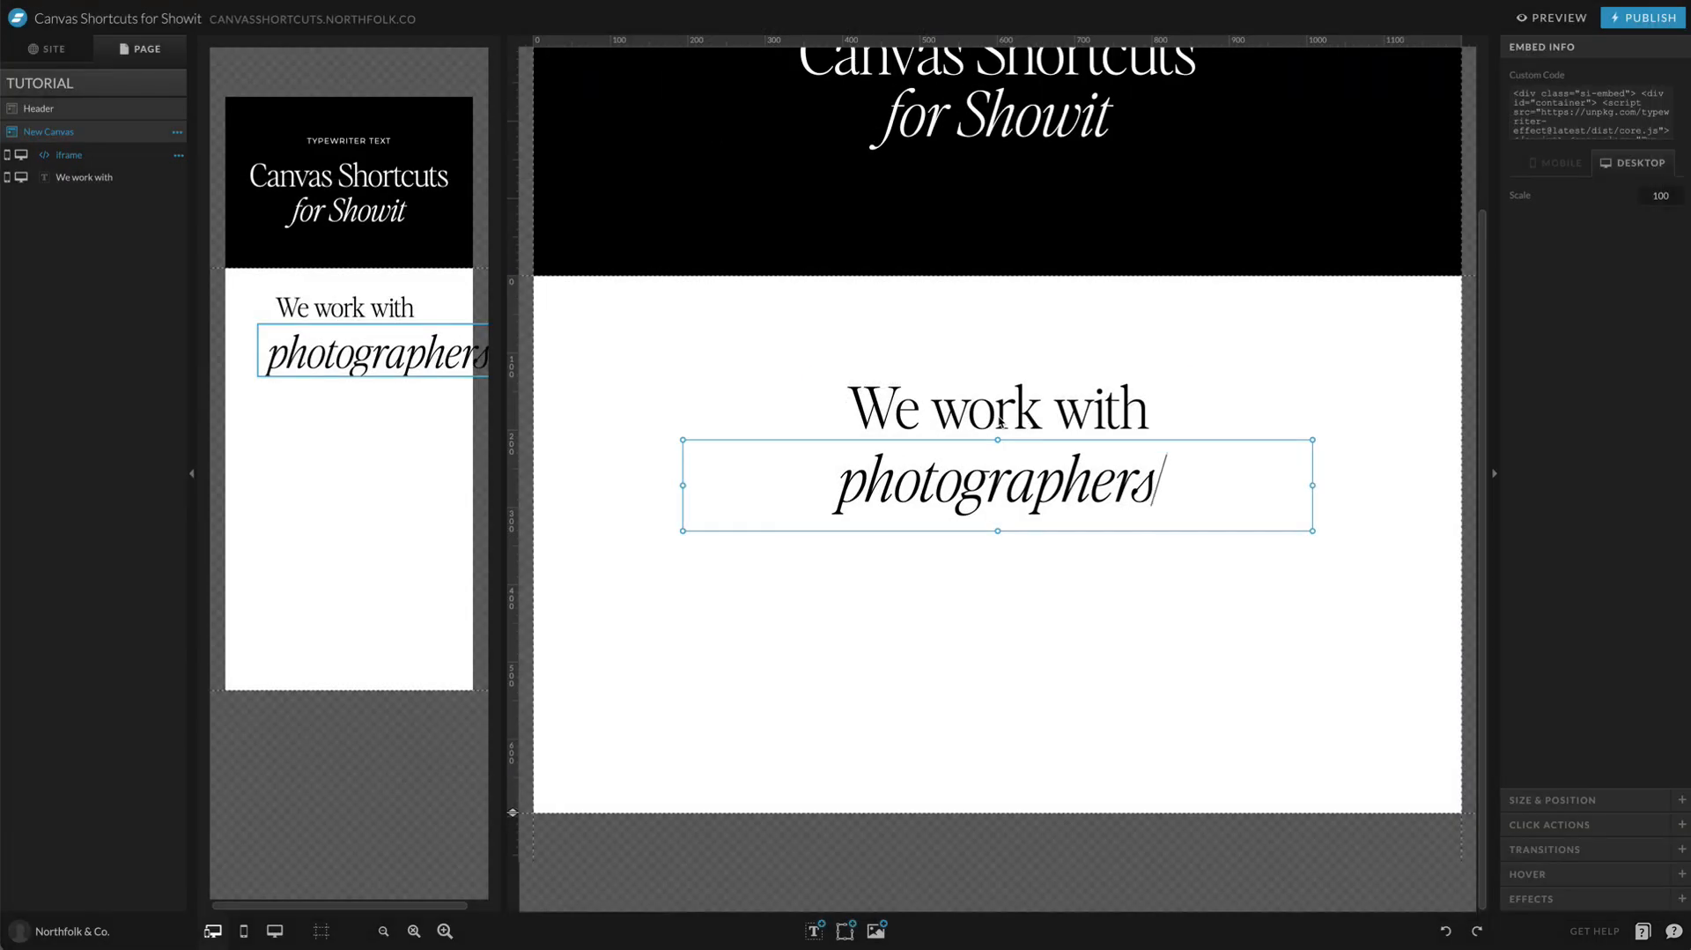
click(1095, 634)
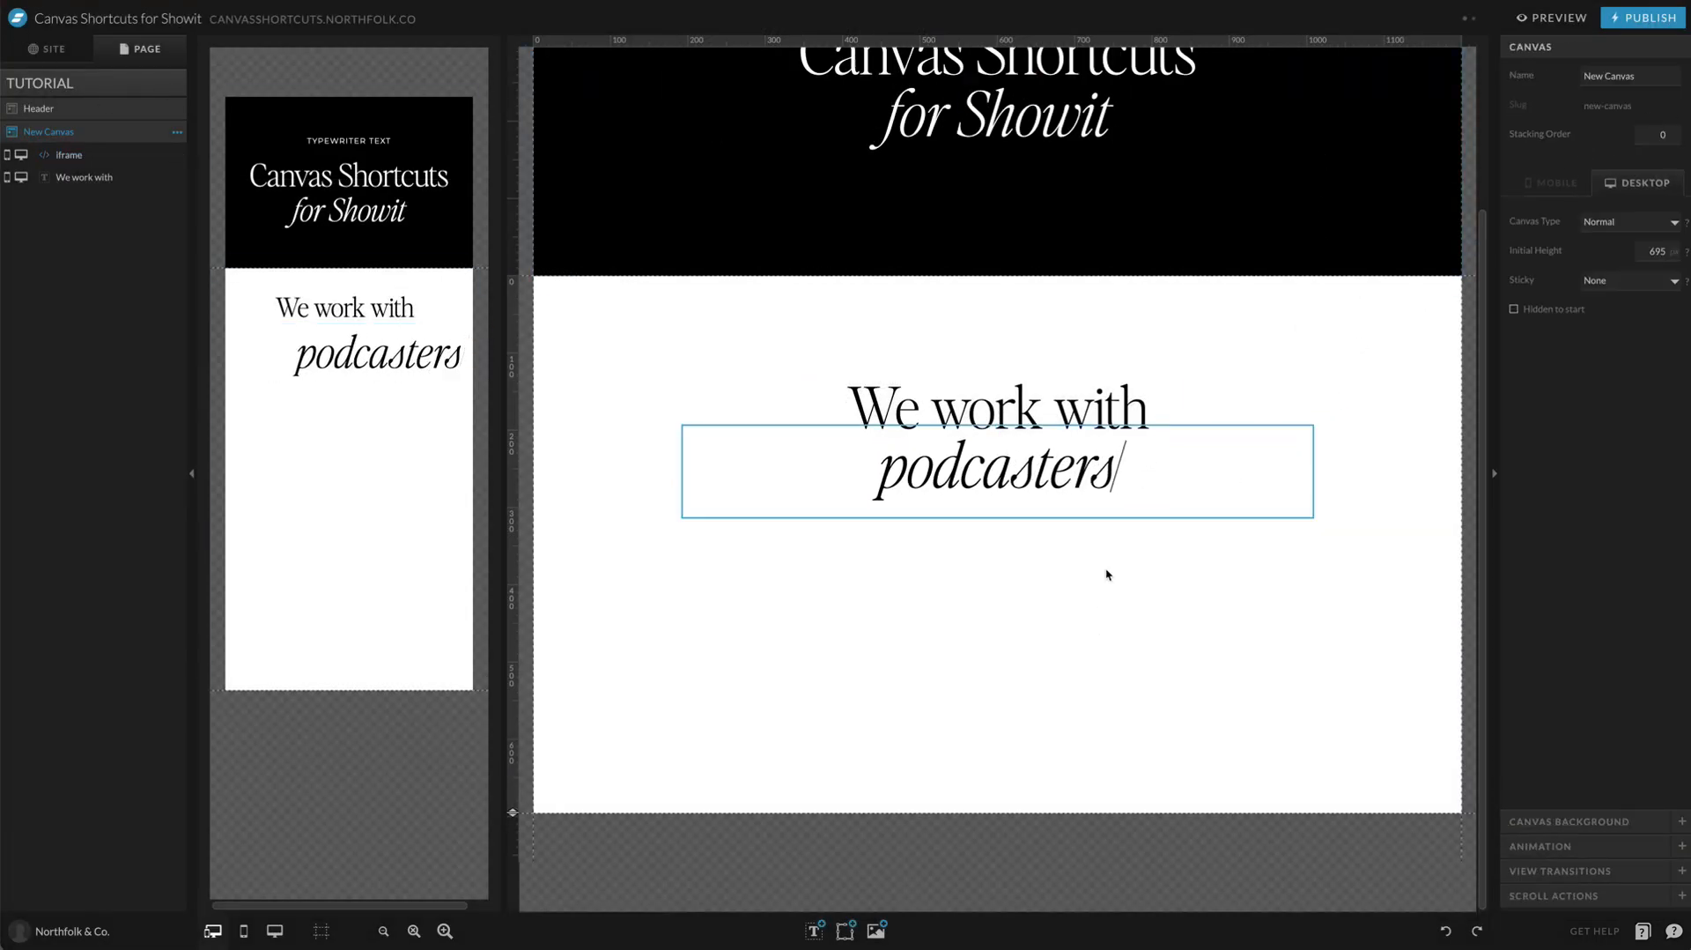
Step: Copy the green palette color 4 from the design settings, set the embed code's container.style.color to #d1f39c and save
click(35, 51)
click(53, 104)
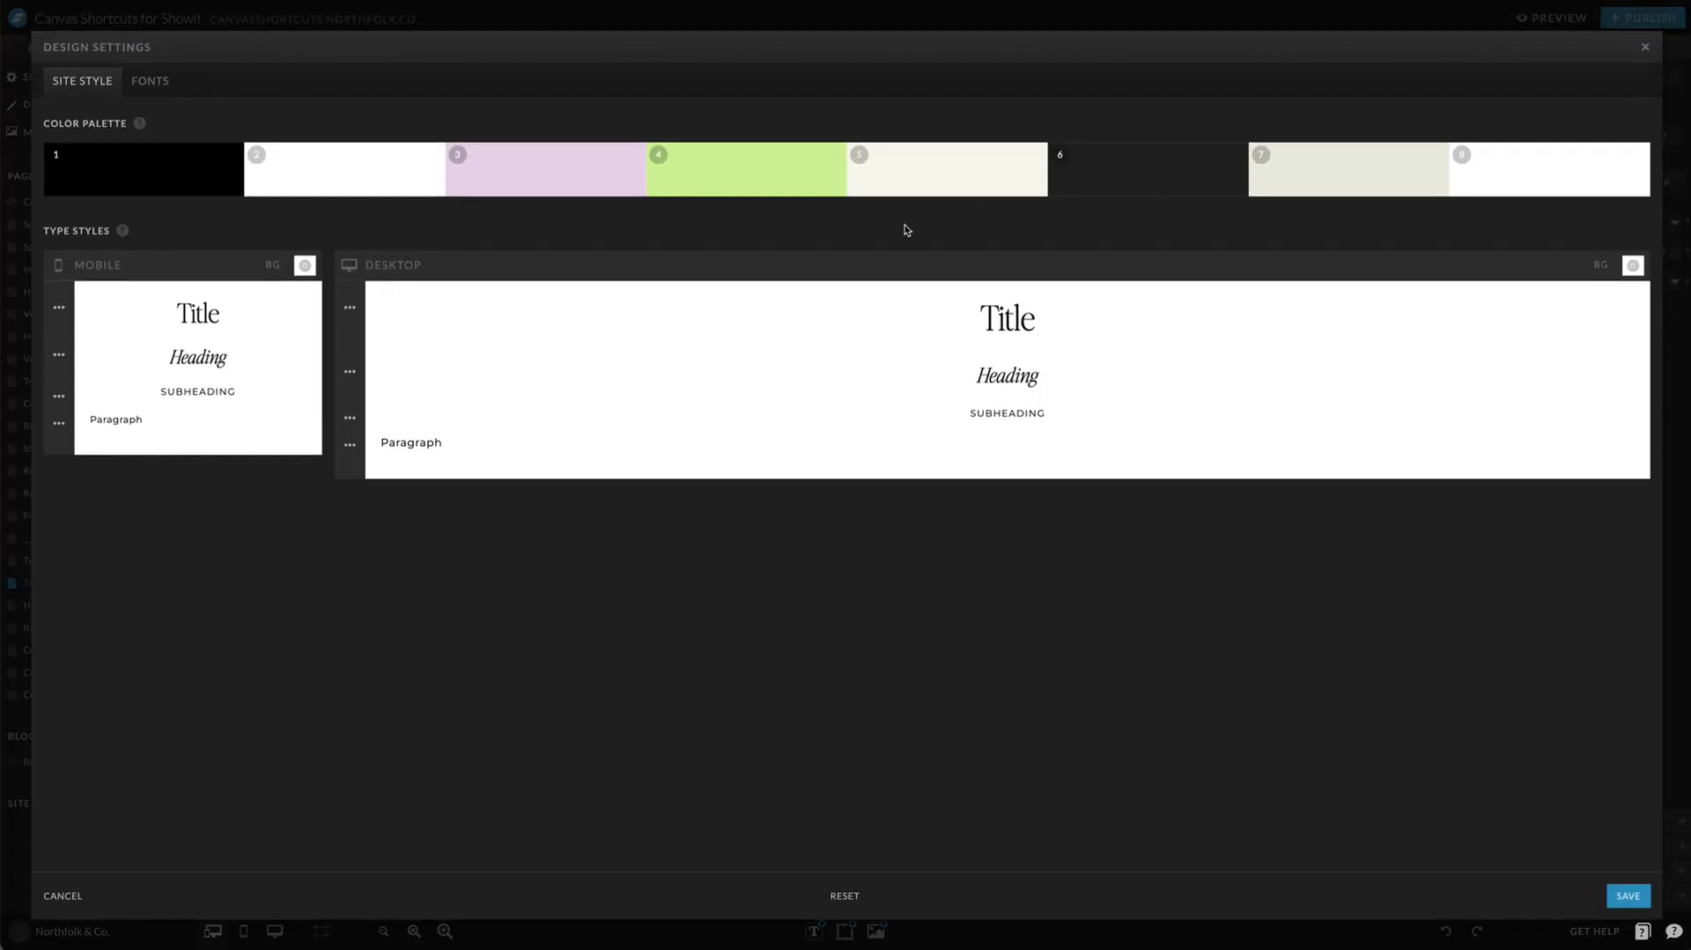
click(717, 183)
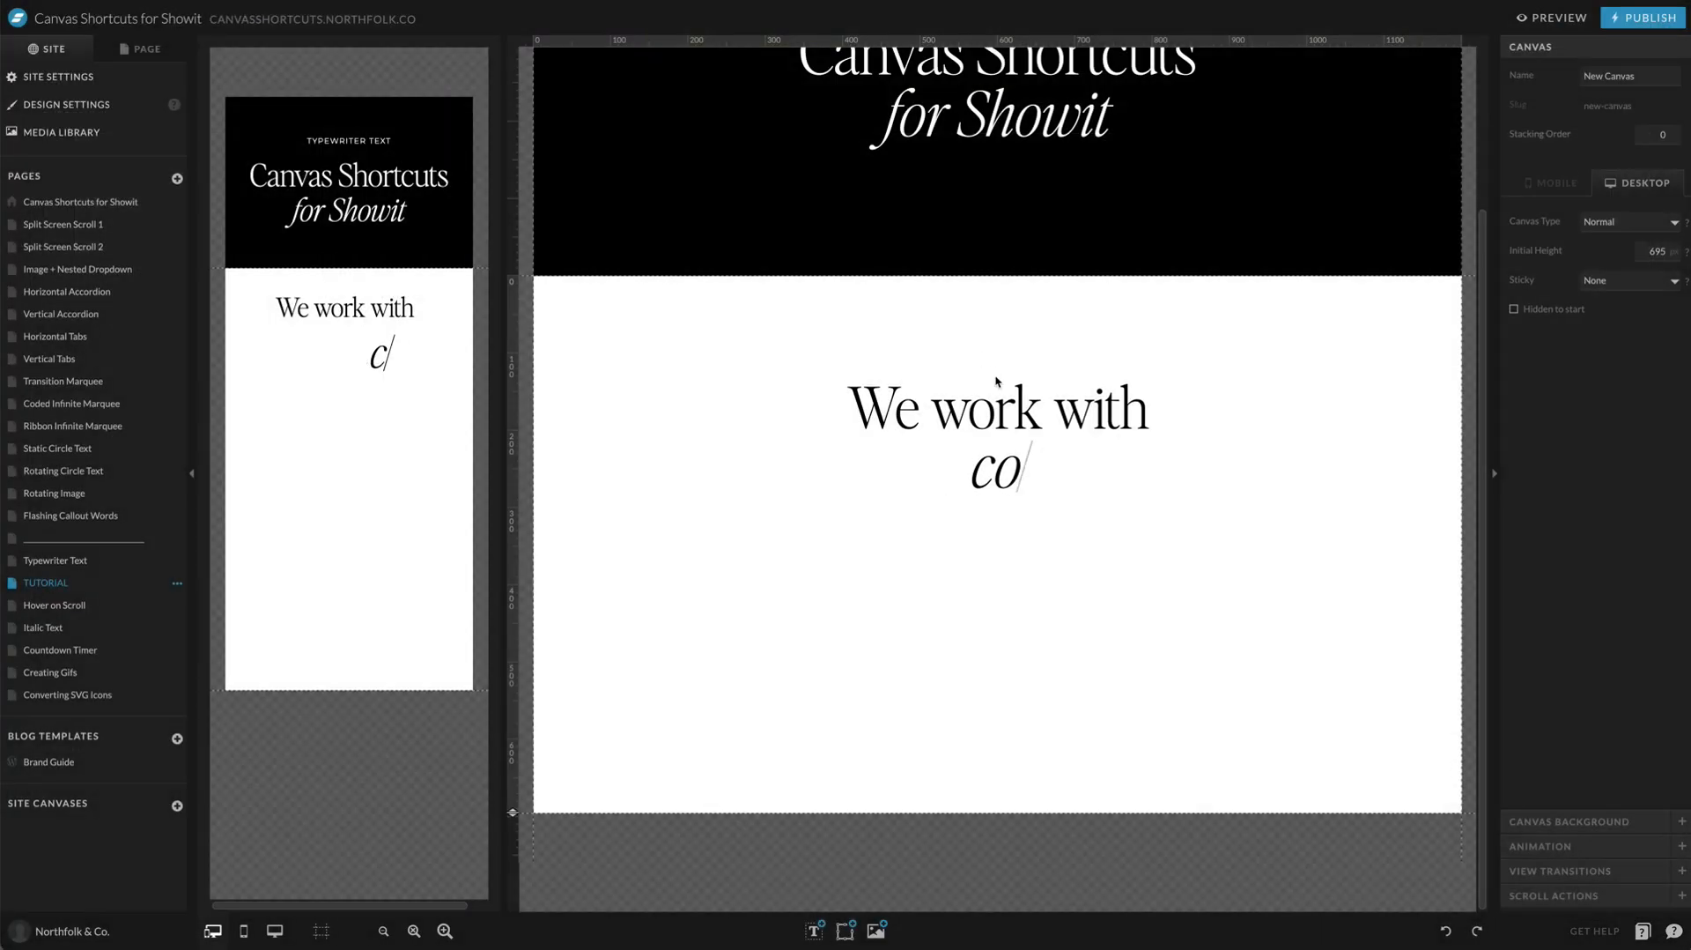
double_click(996, 471)
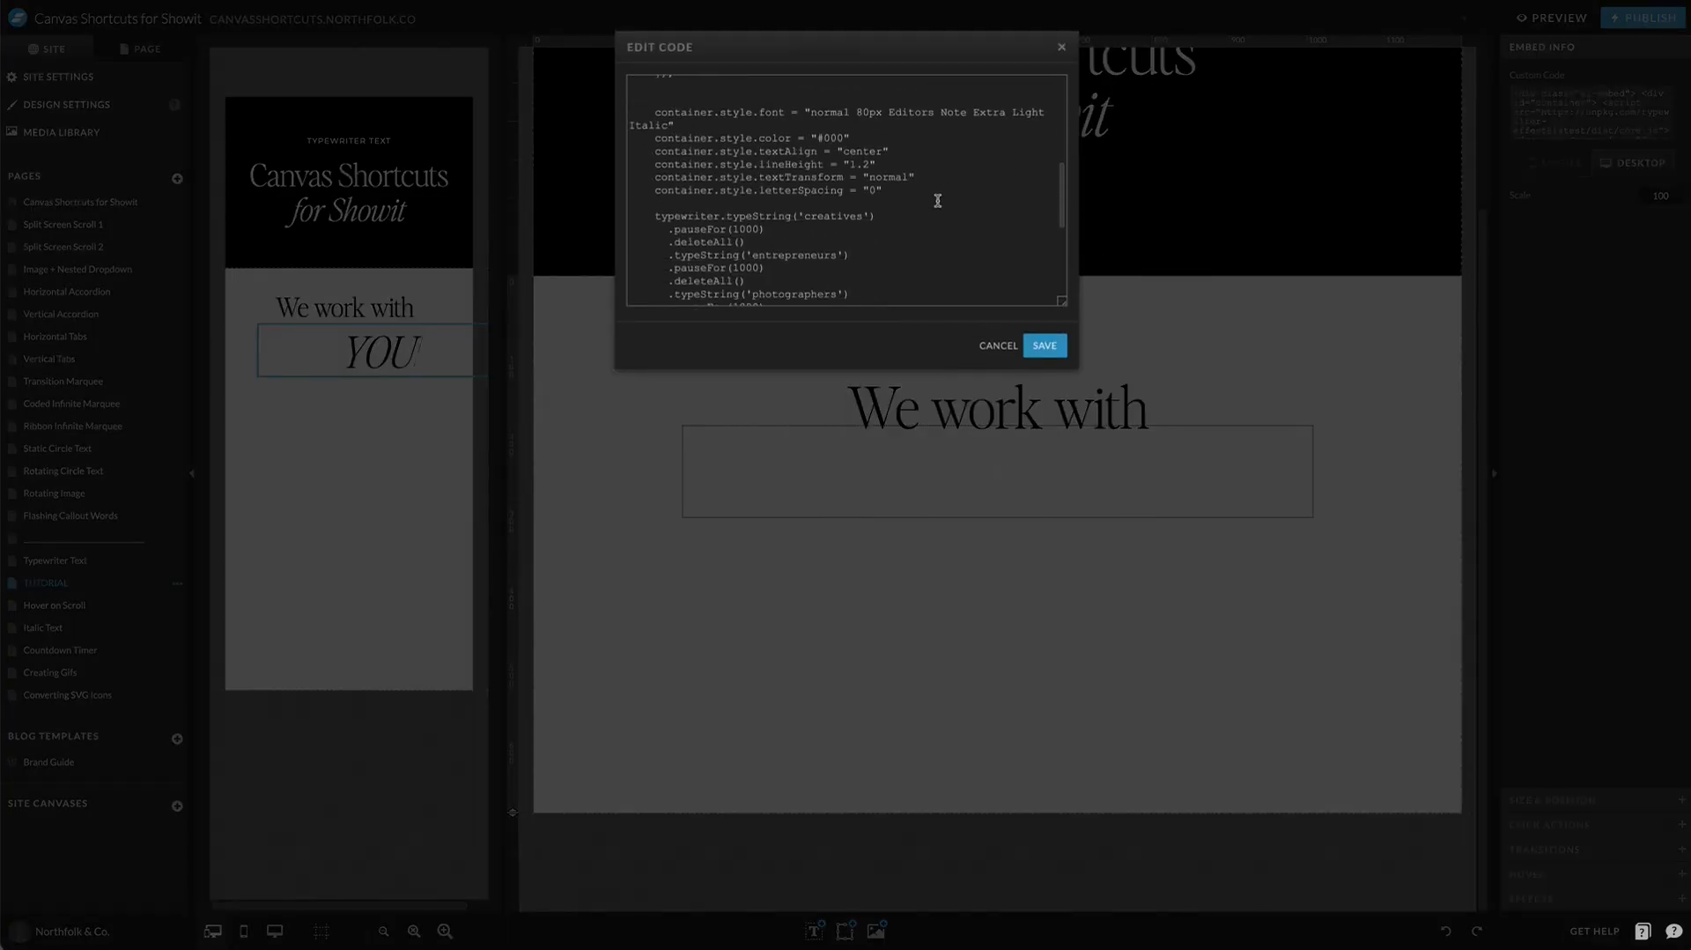
text(d1f39c)
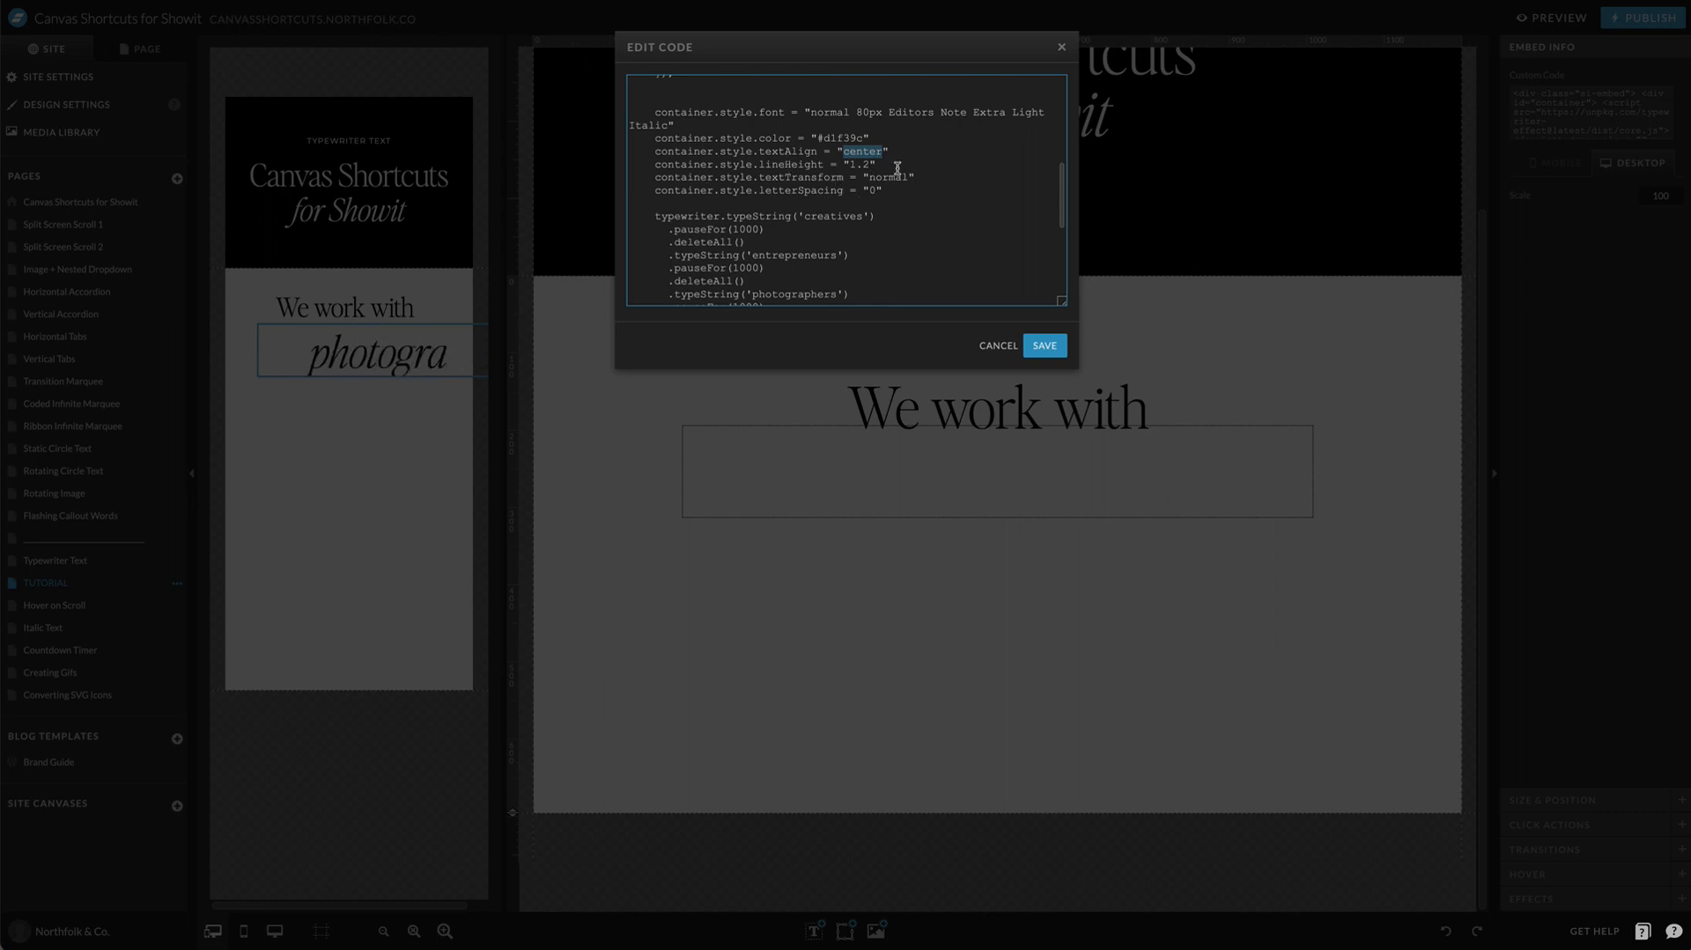
click(1047, 346)
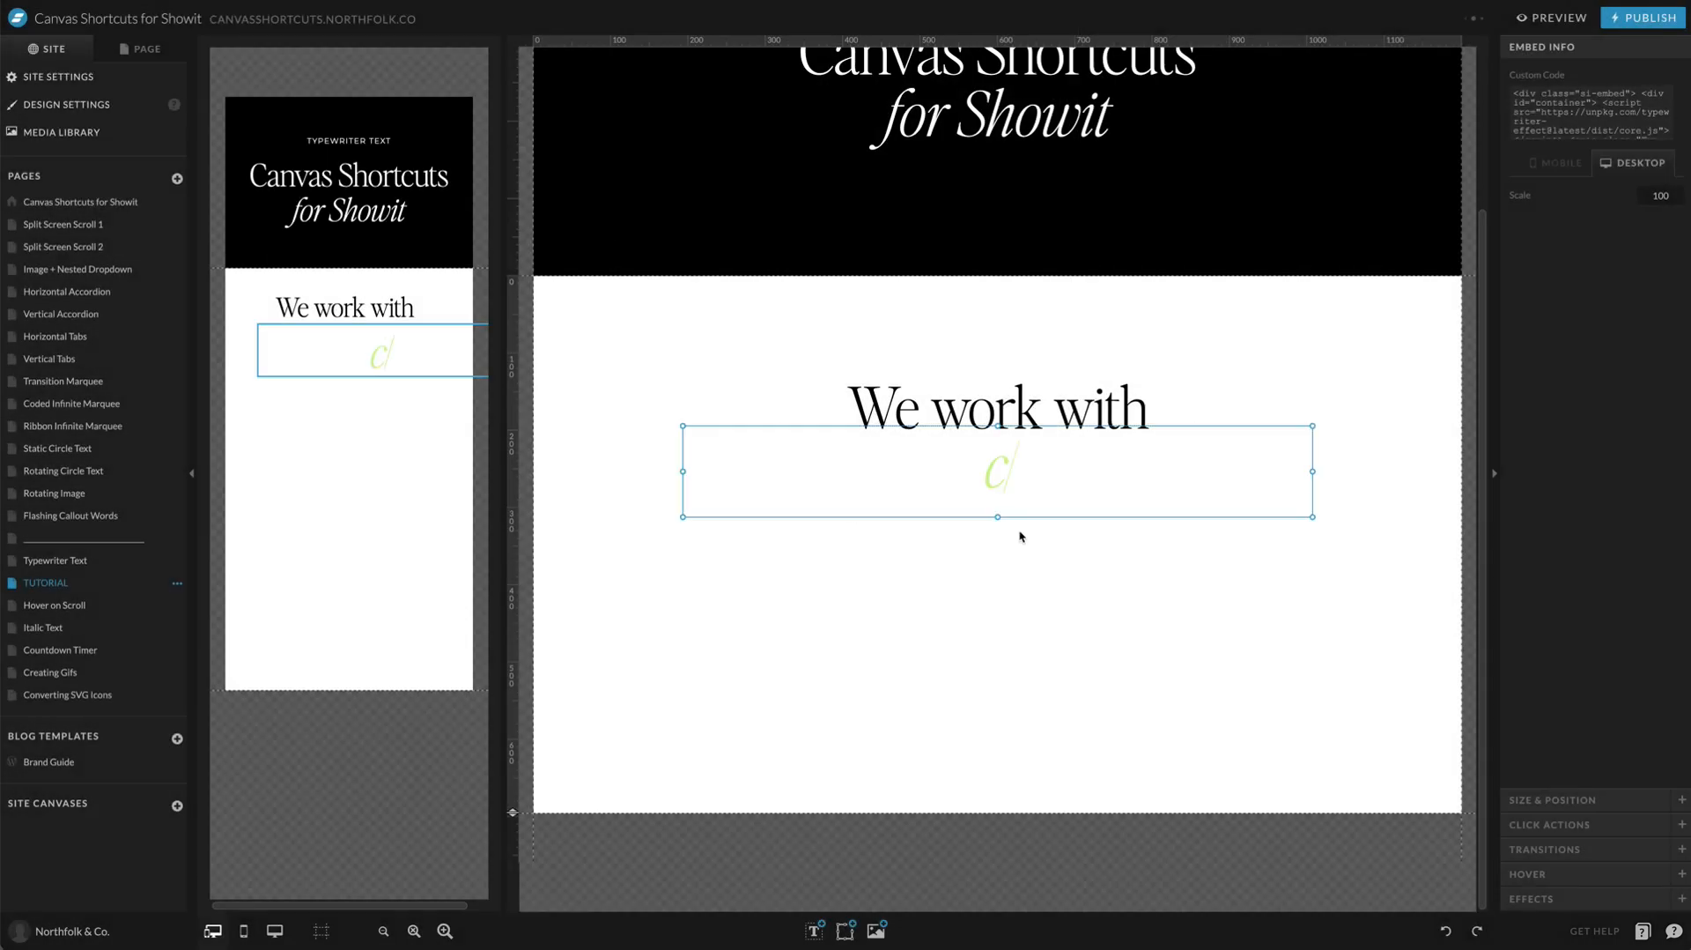
Step: Review the textTransform and letterSpacing settings in the embed code, close the editor and view the green text on the canvas
double_click(977, 492)
scroll(889, 223, down, 5)
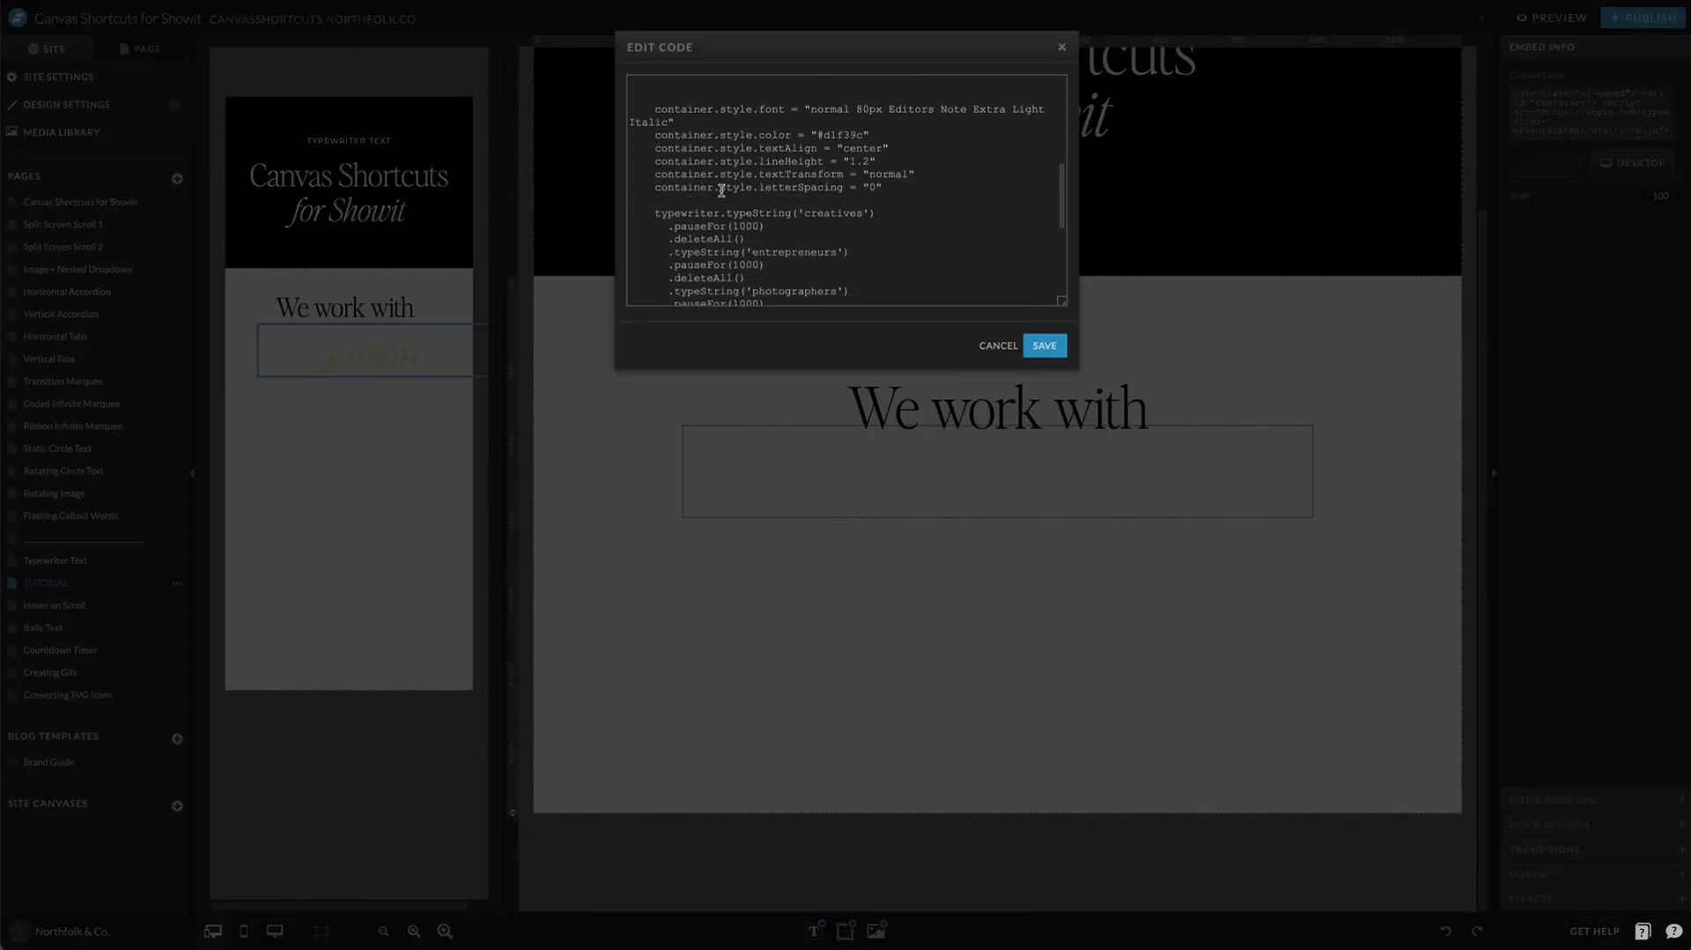
drag(650, 175, 929, 189)
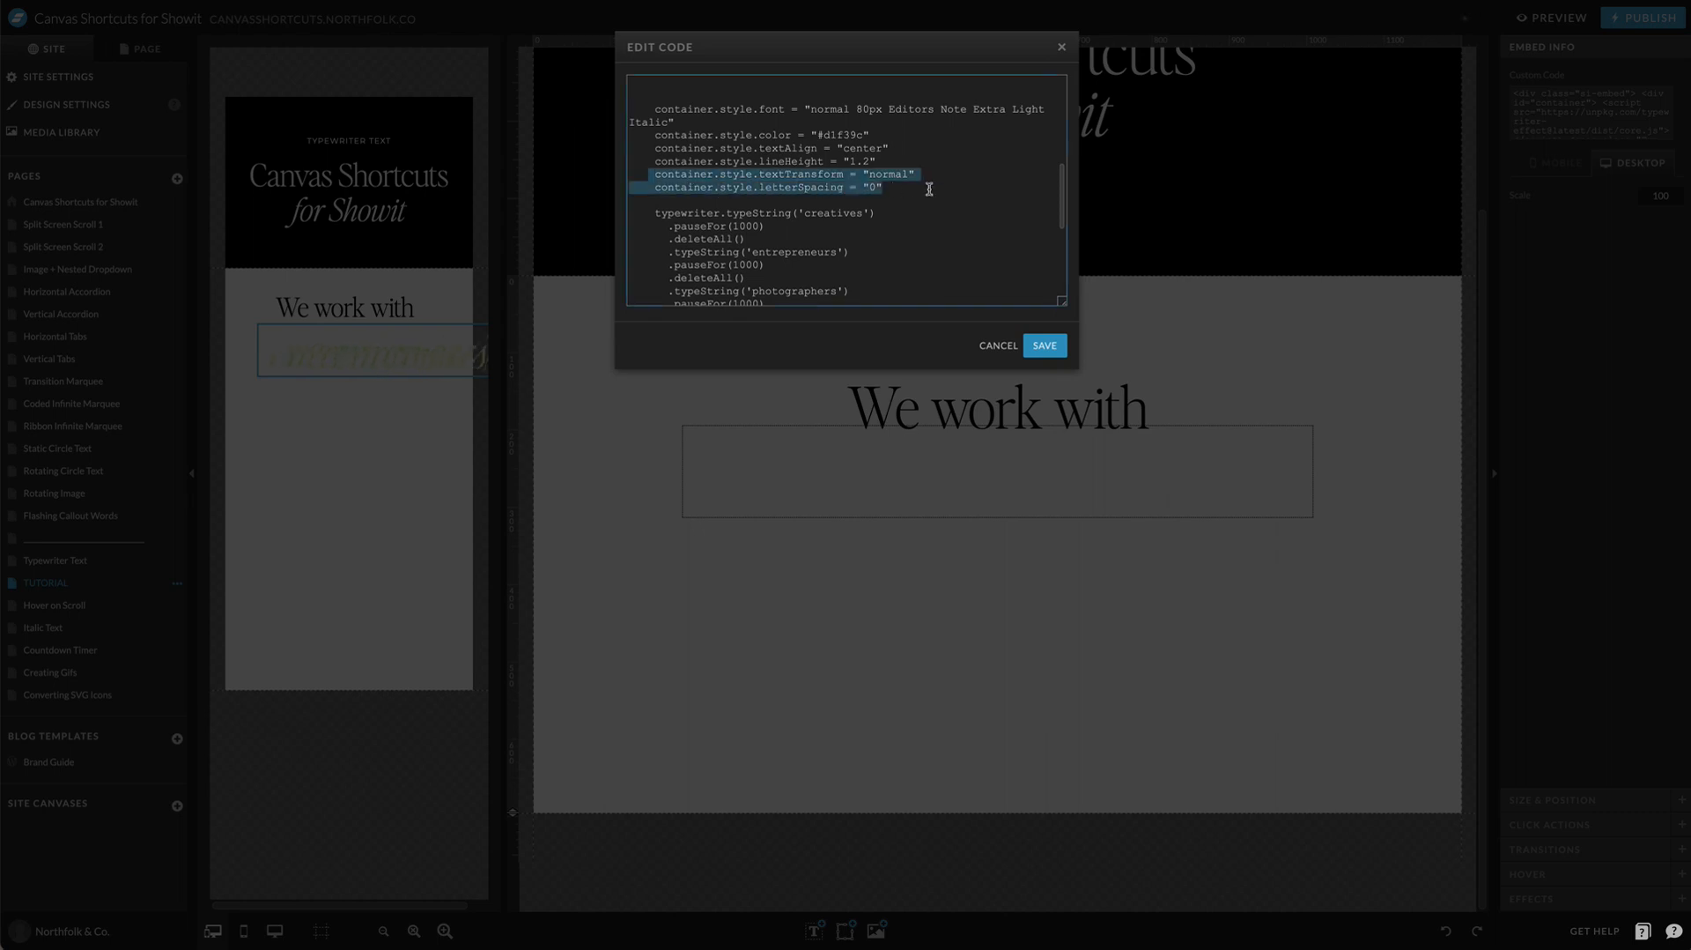
drag(654, 175, 851, 200)
drag(654, 187, 853, 198)
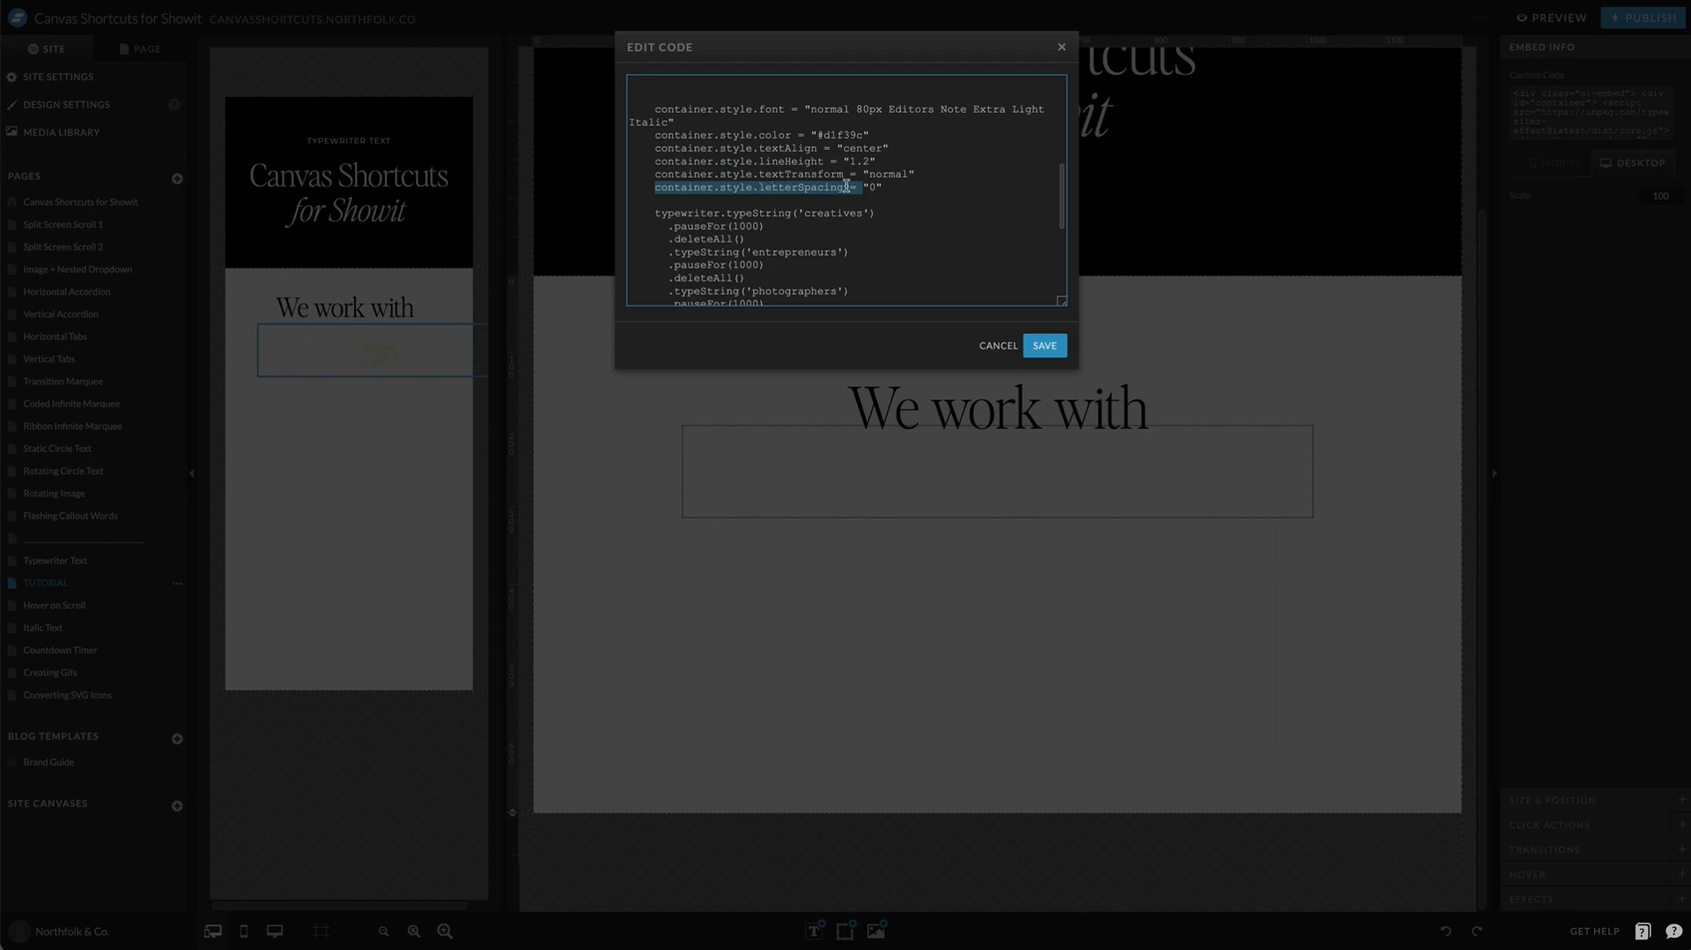
click(845, 187)
click(1049, 349)
click(1061, 538)
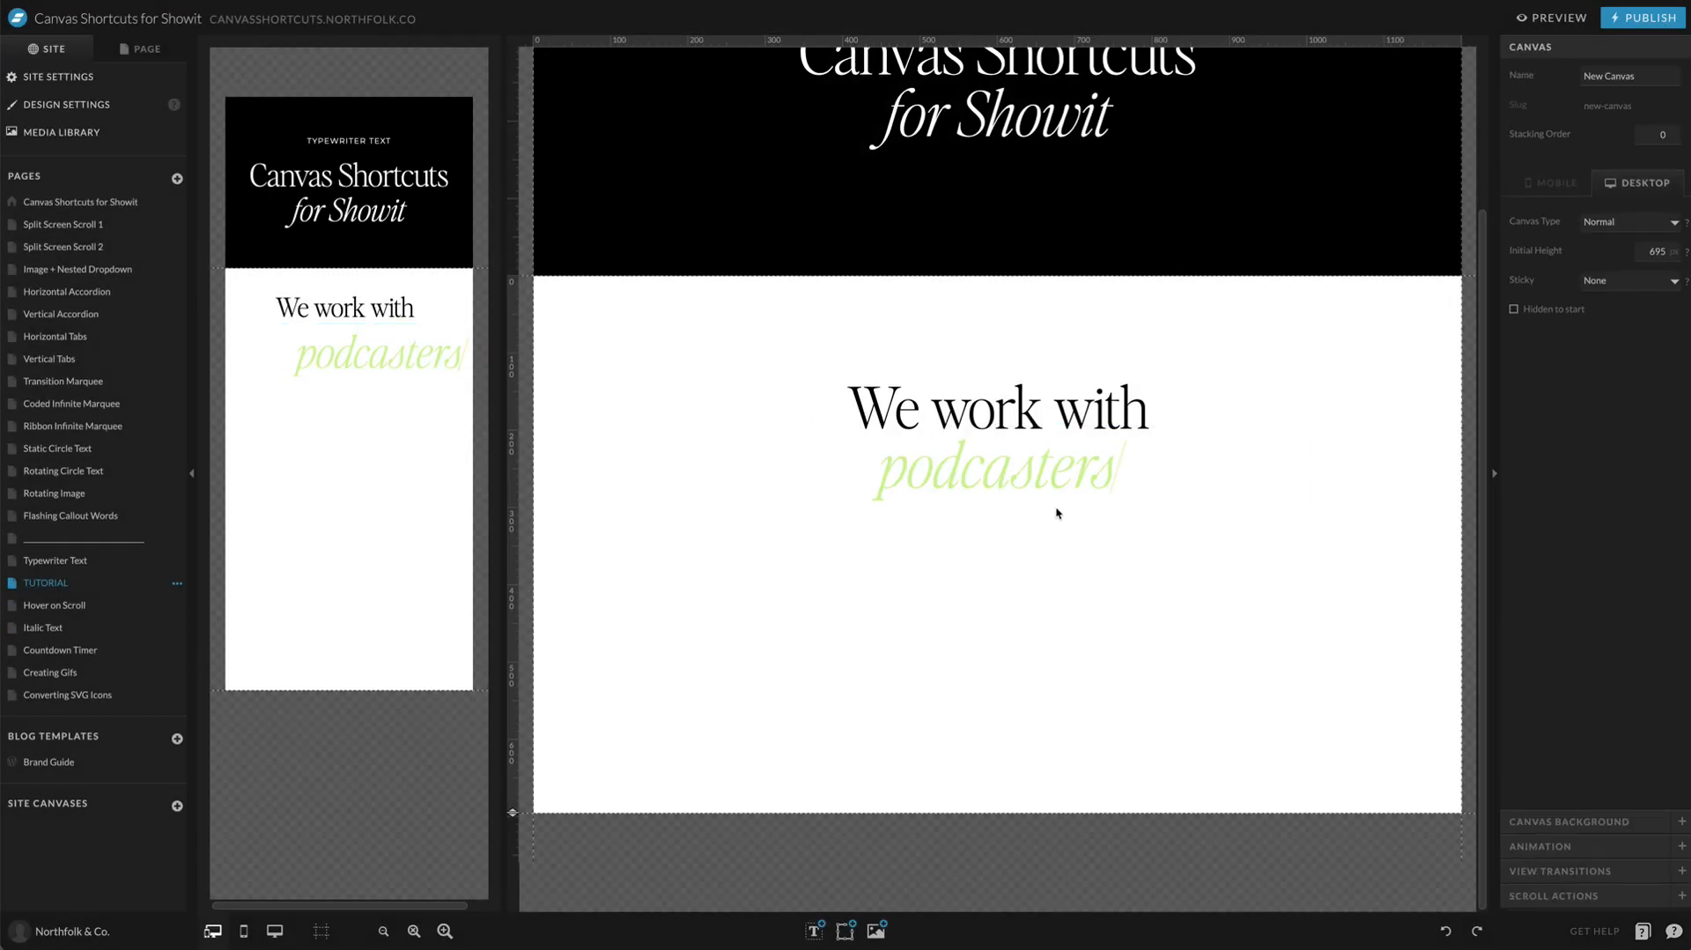
click(1055, 508)
click(1097, 589)
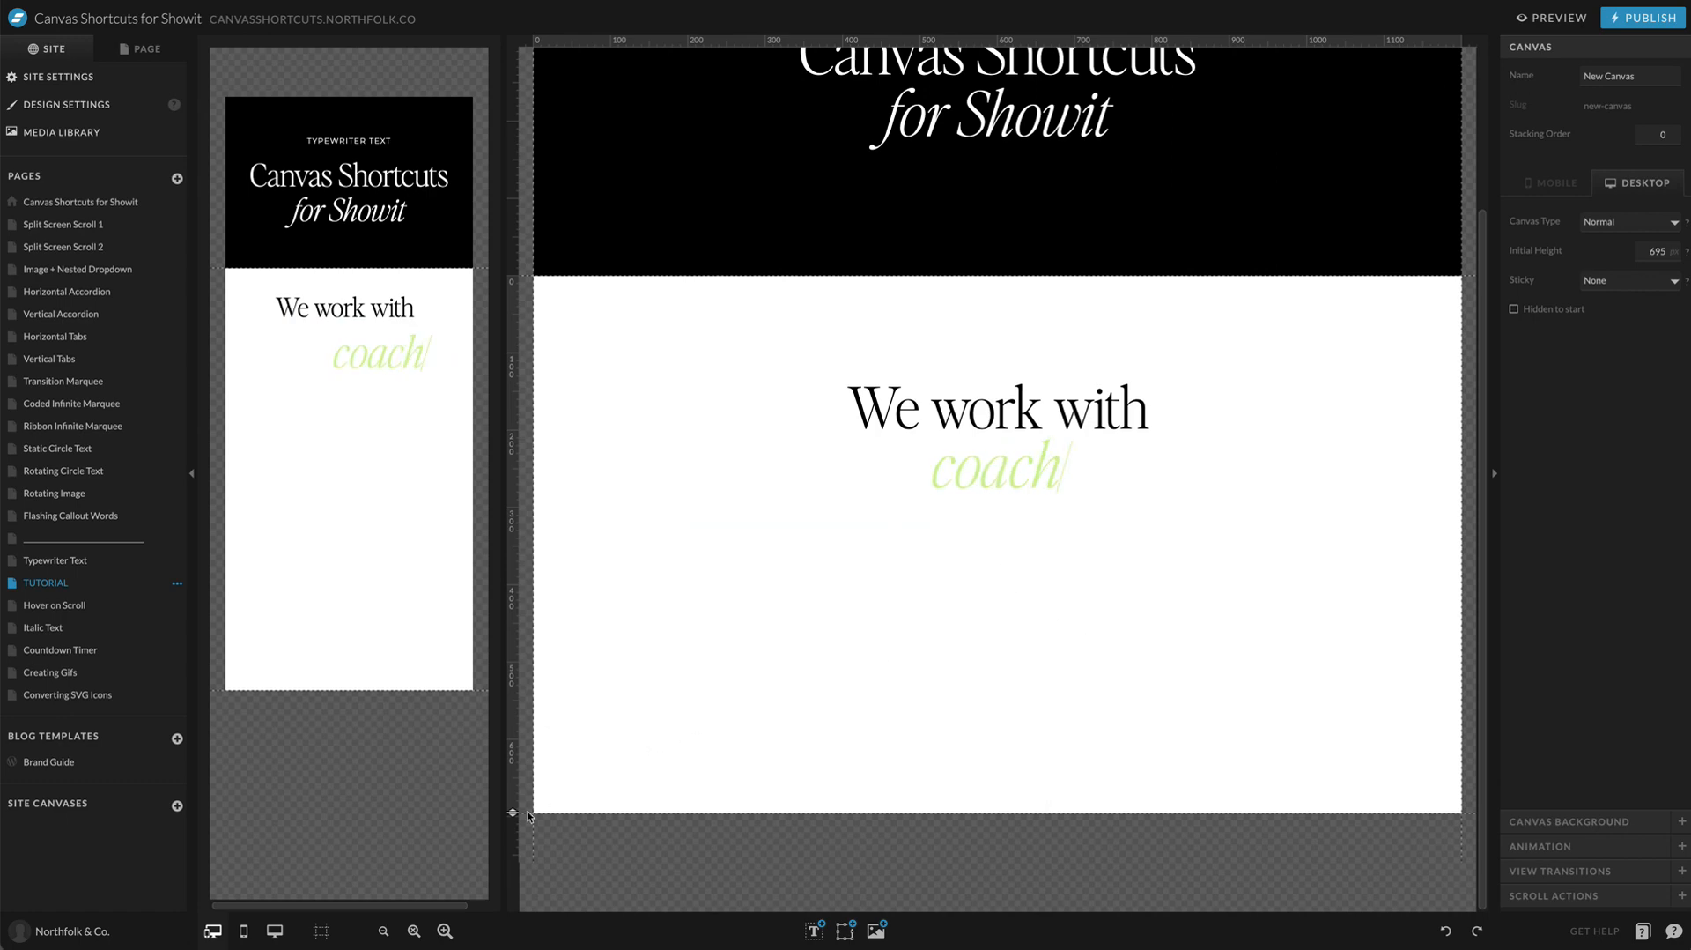
Step: Shorten the desktop canvas with the "We work with" title to 451 px and nudge its title and typewriter embed slightly down together
drag(512, 811, 513, 608)
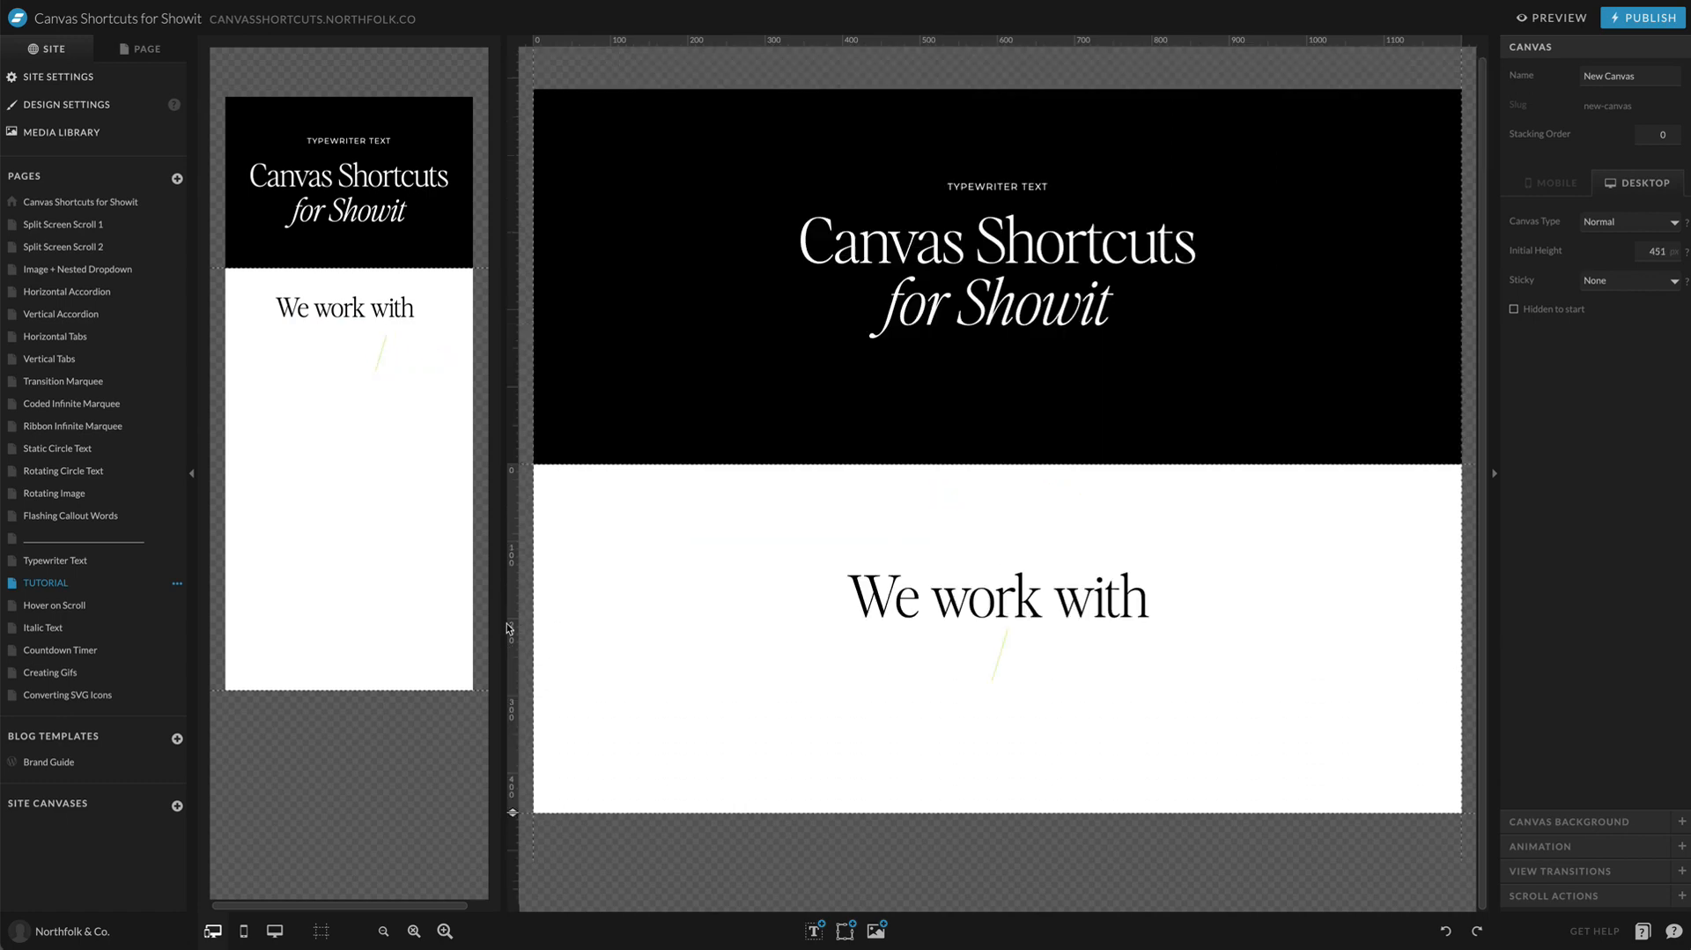
drag(1182, 522, 823, 687)
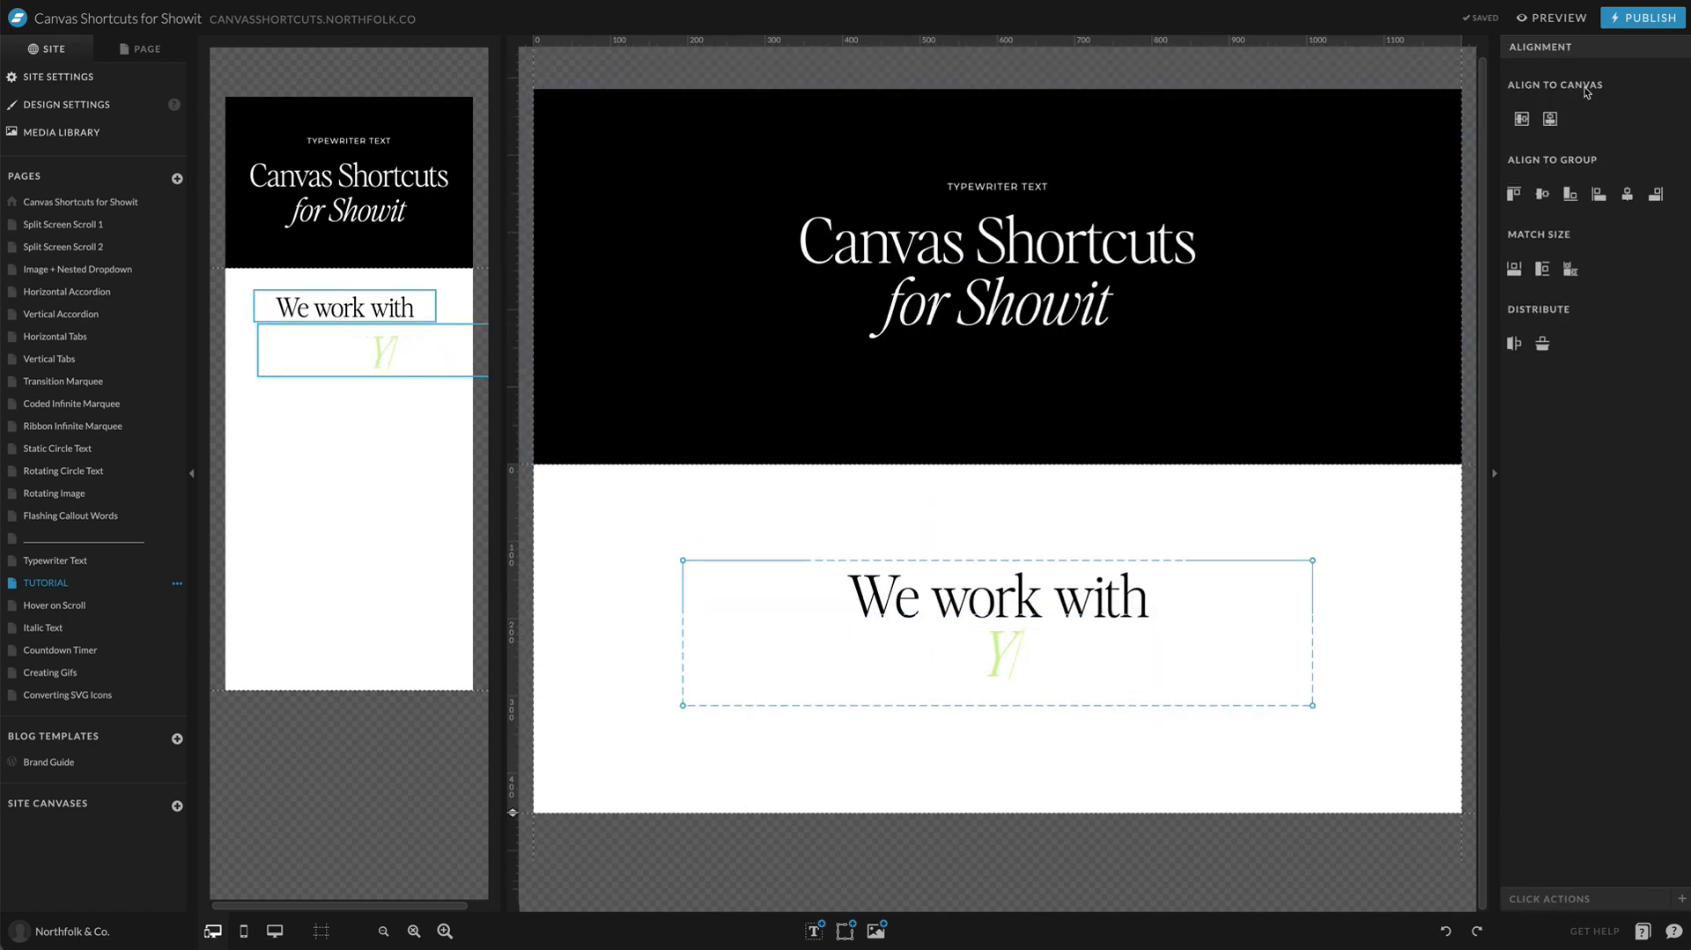
click(1306, 522)
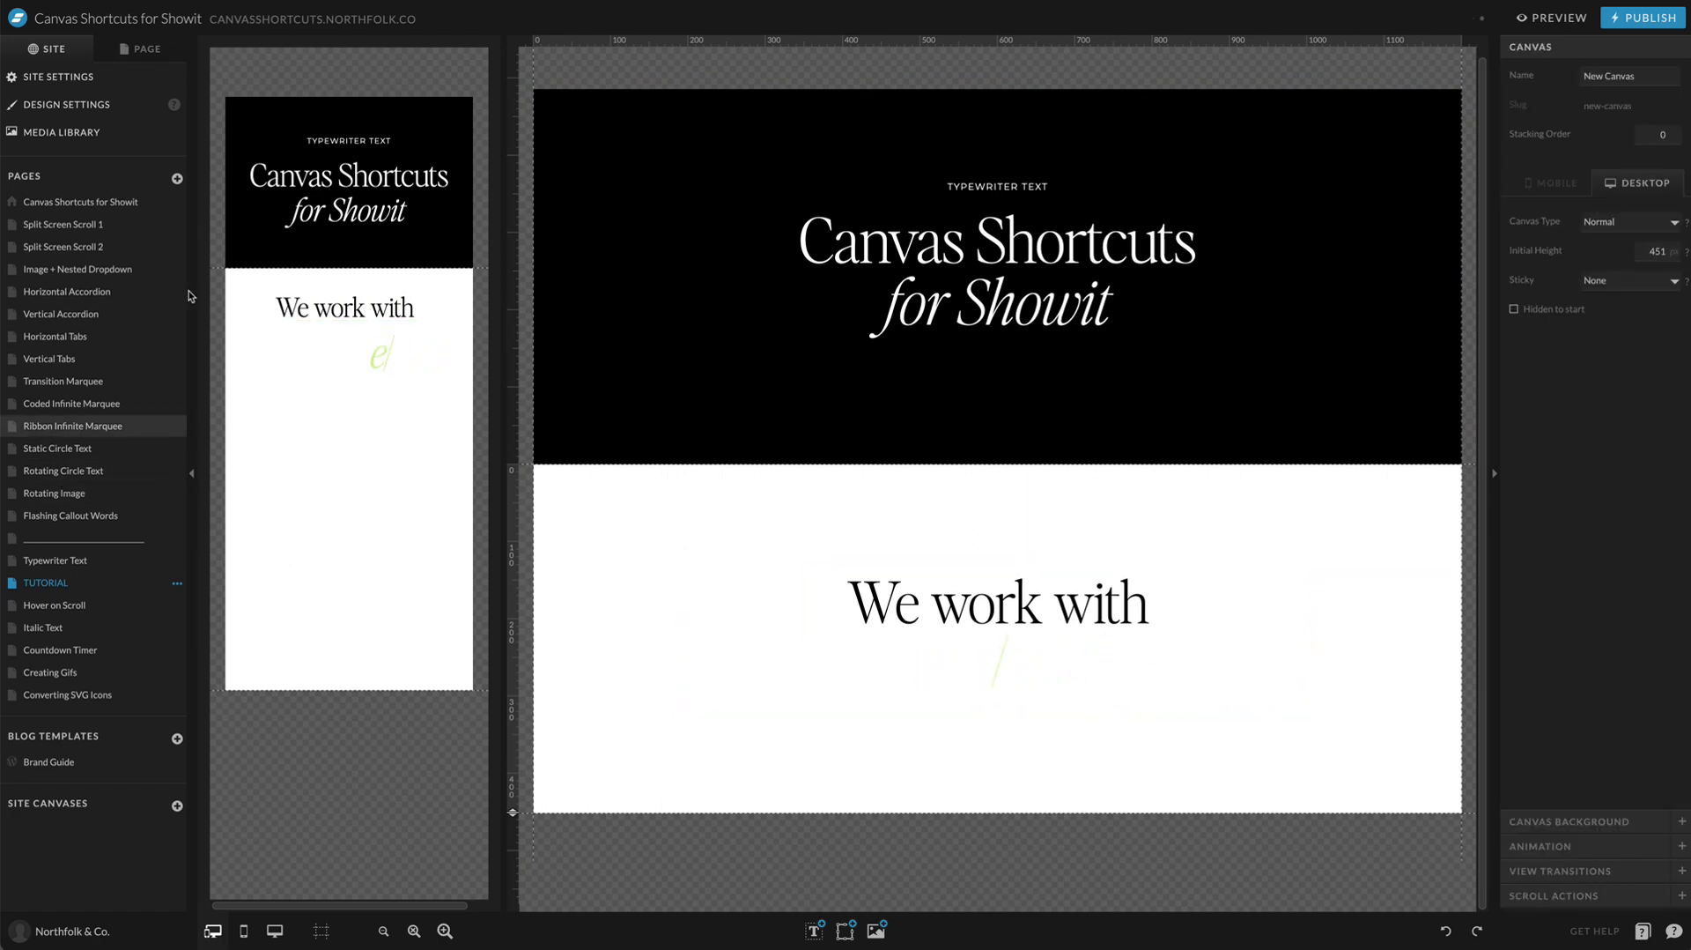
Step: Look at the TUTORIAL page's layers and the start of the typewriter embed's code, leaving the code unchanged
click(162, 51)
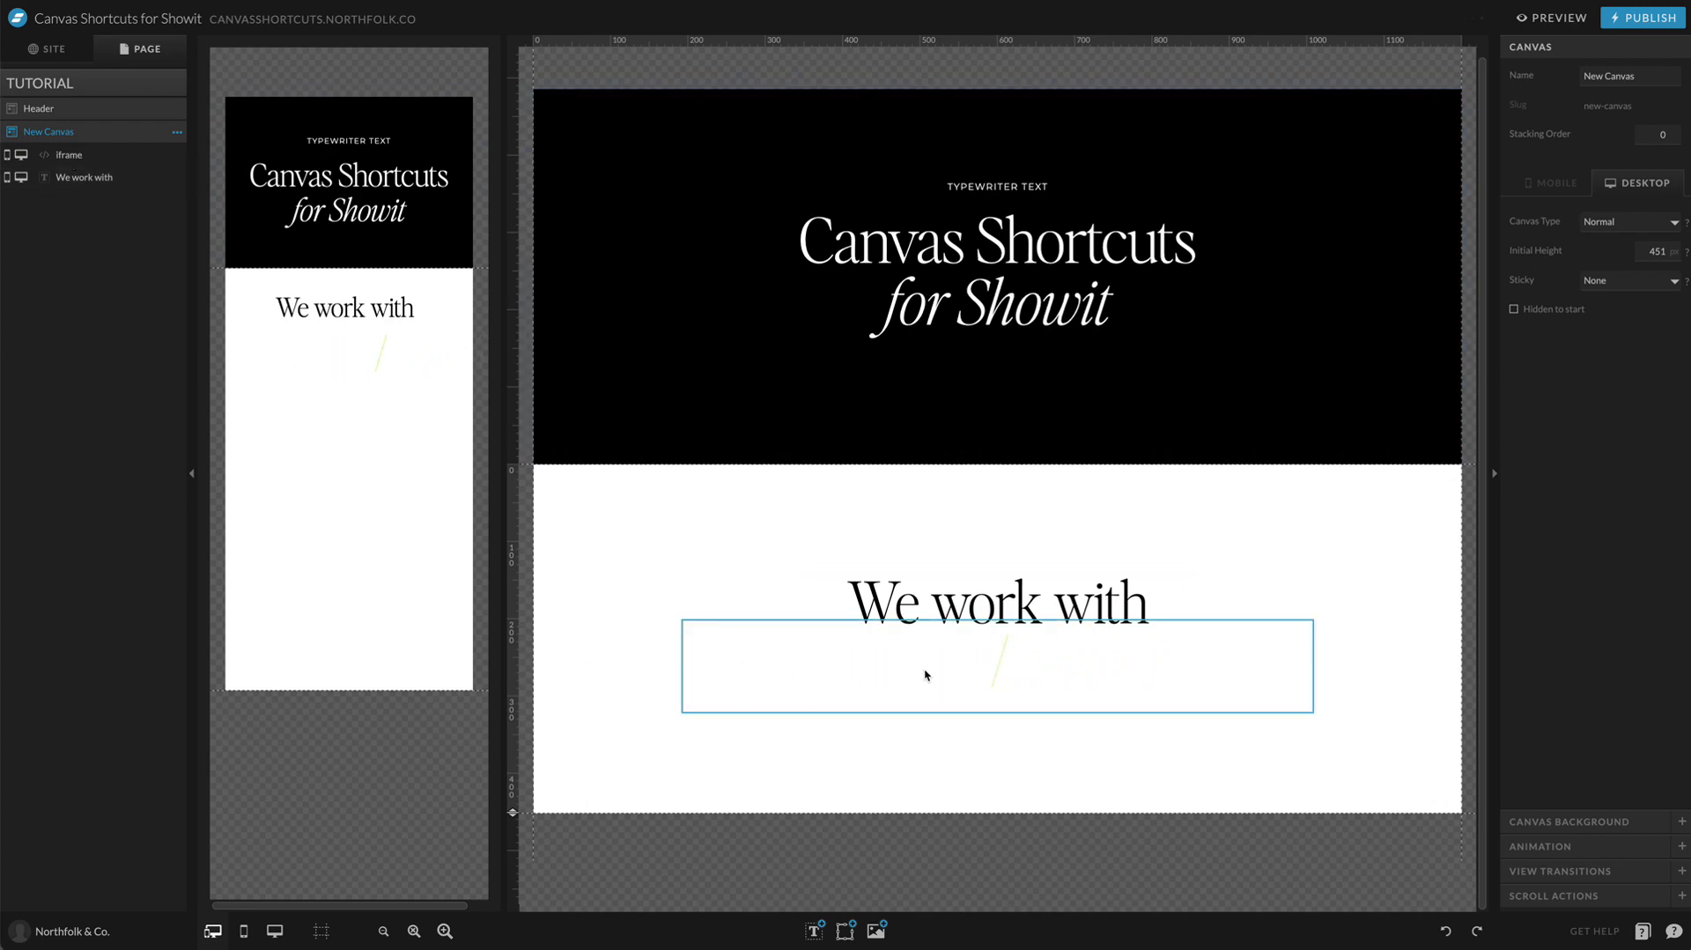
double_click(906, 646)
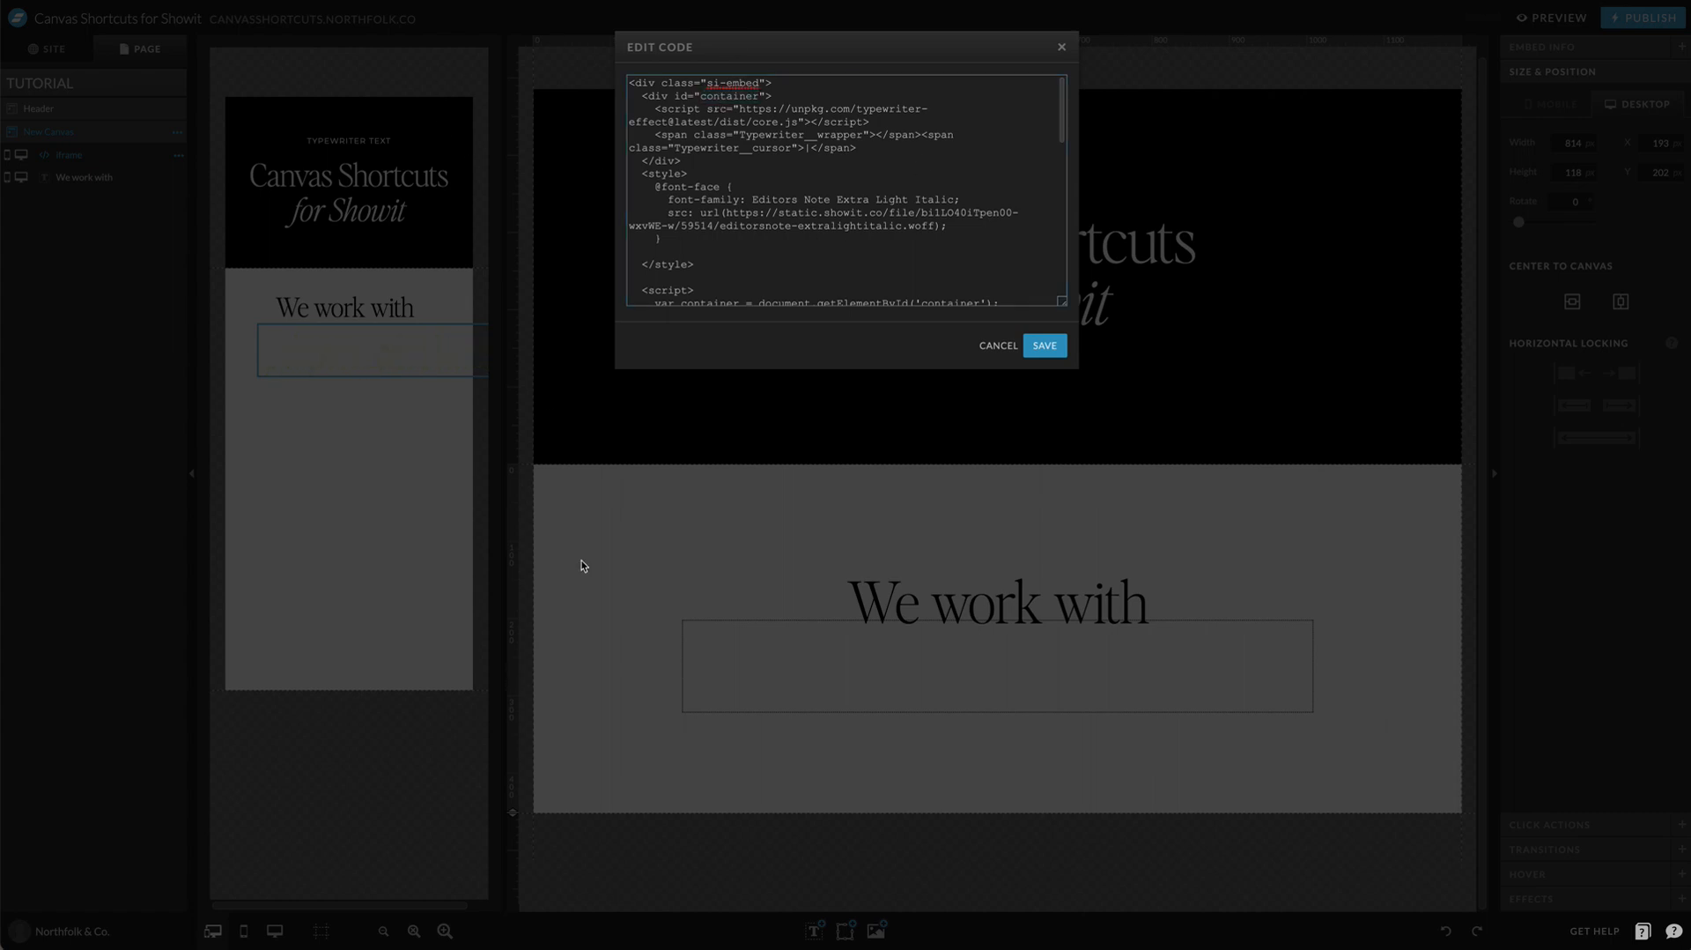
key(Escape)
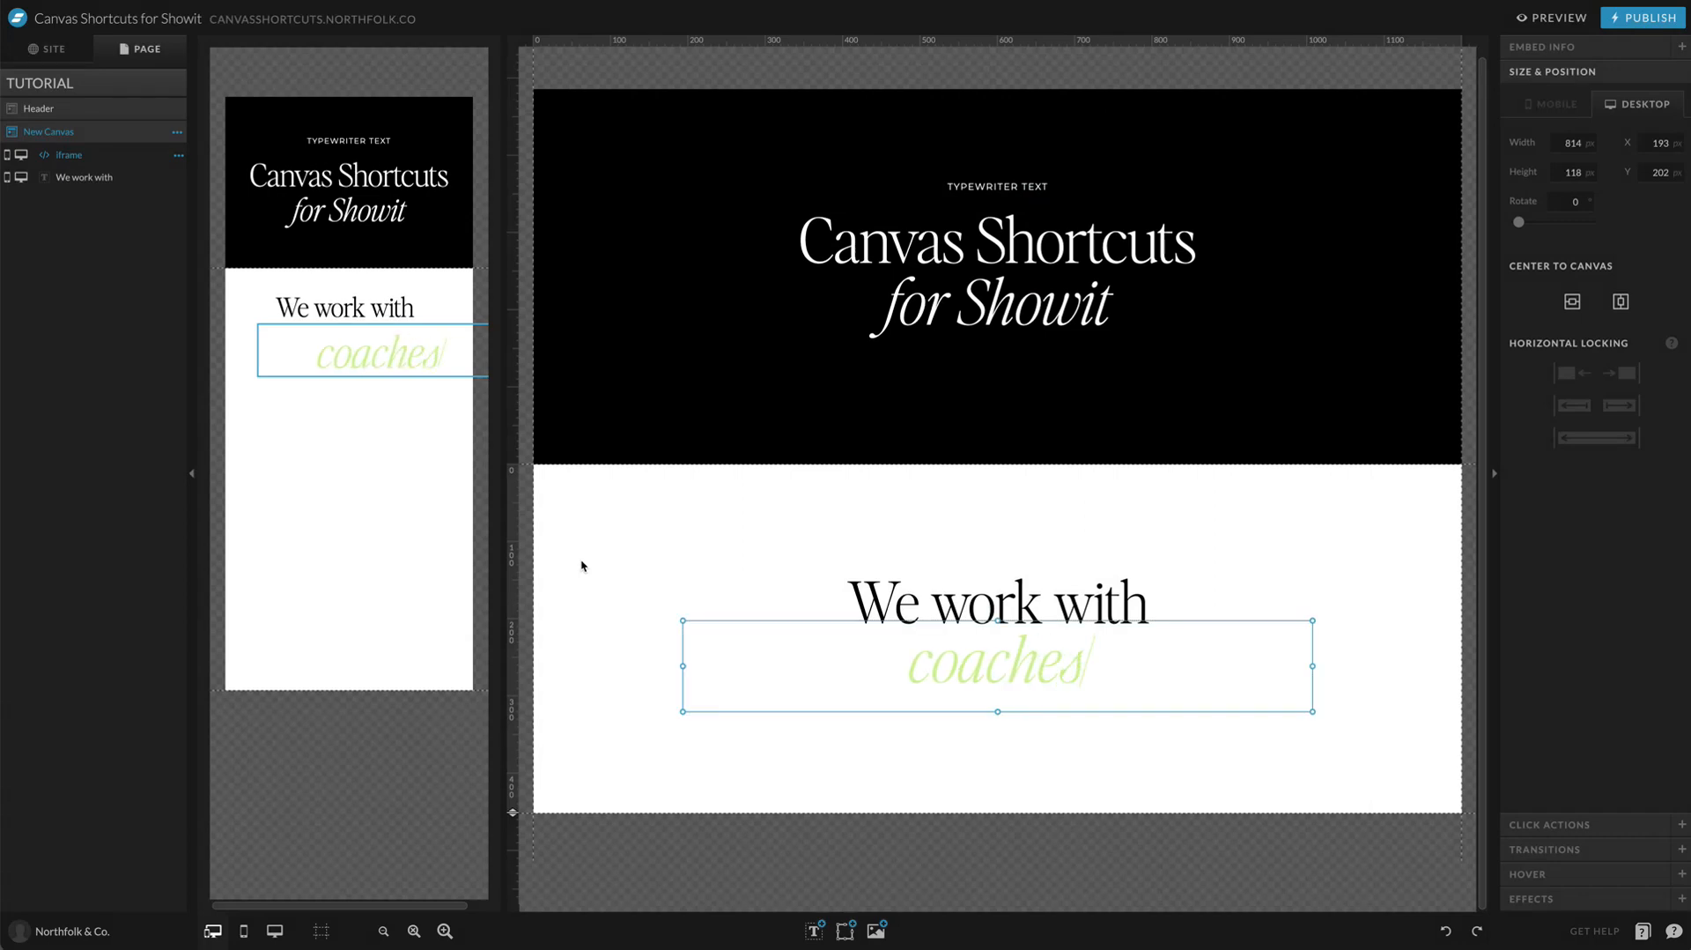
click(581, 566)
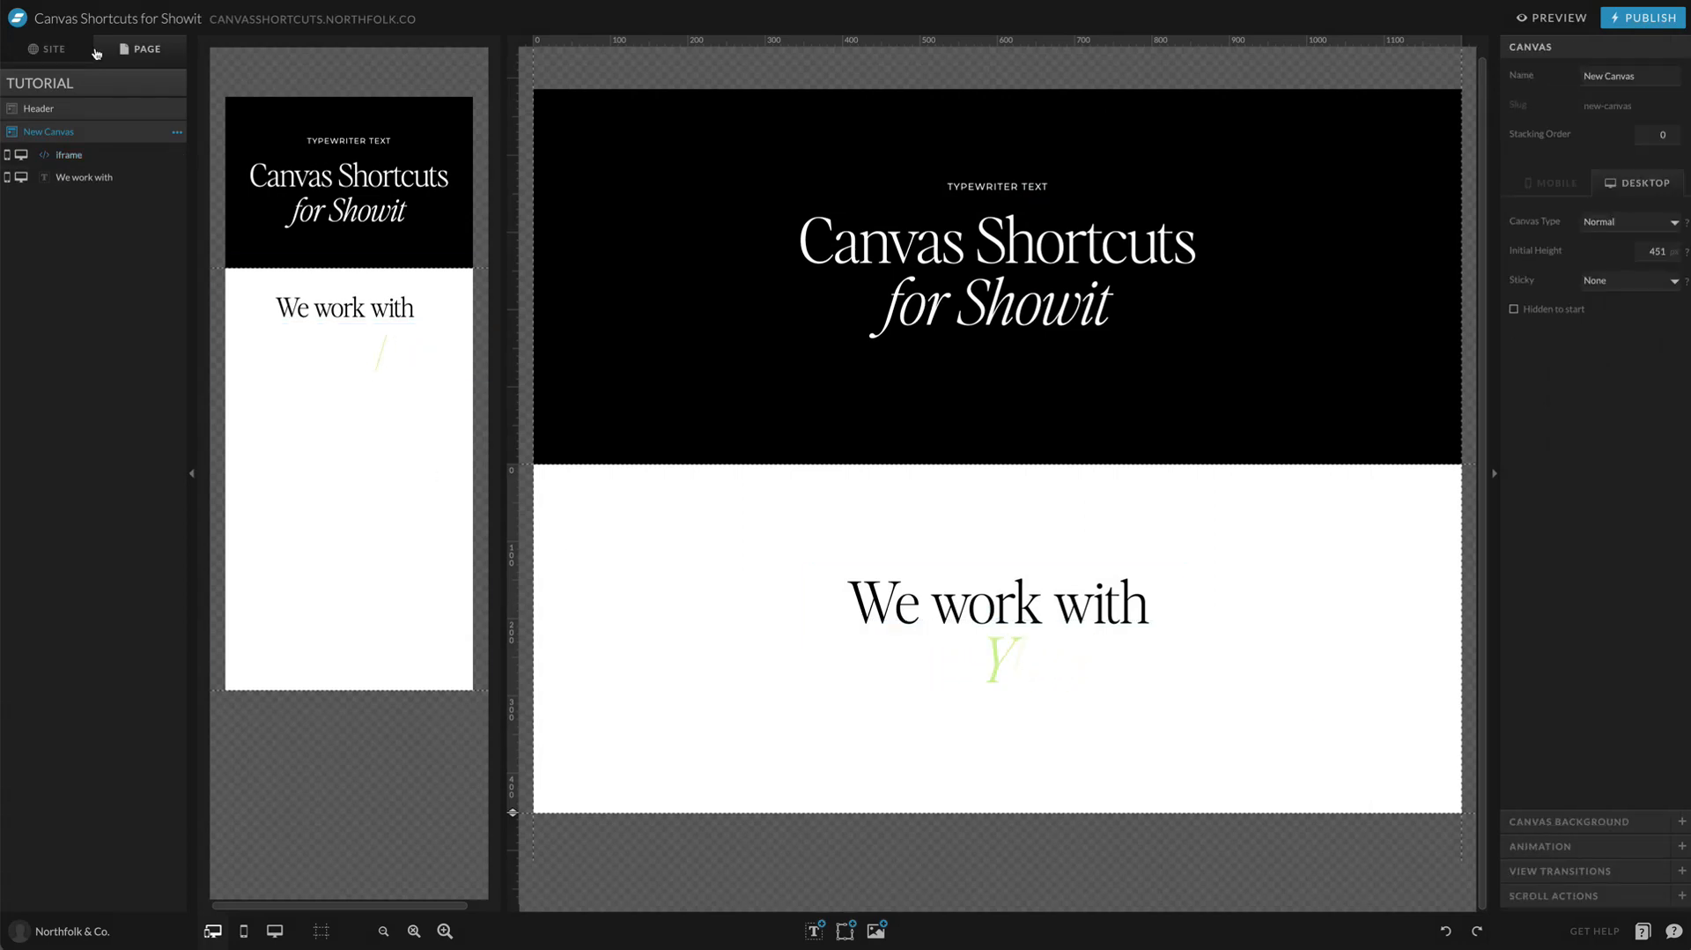
Step: Open the Typewriter Text page and examine the container id in the code of the embed under "NEED MULTIPLE?"
click(50, 46)
click(55, 560)
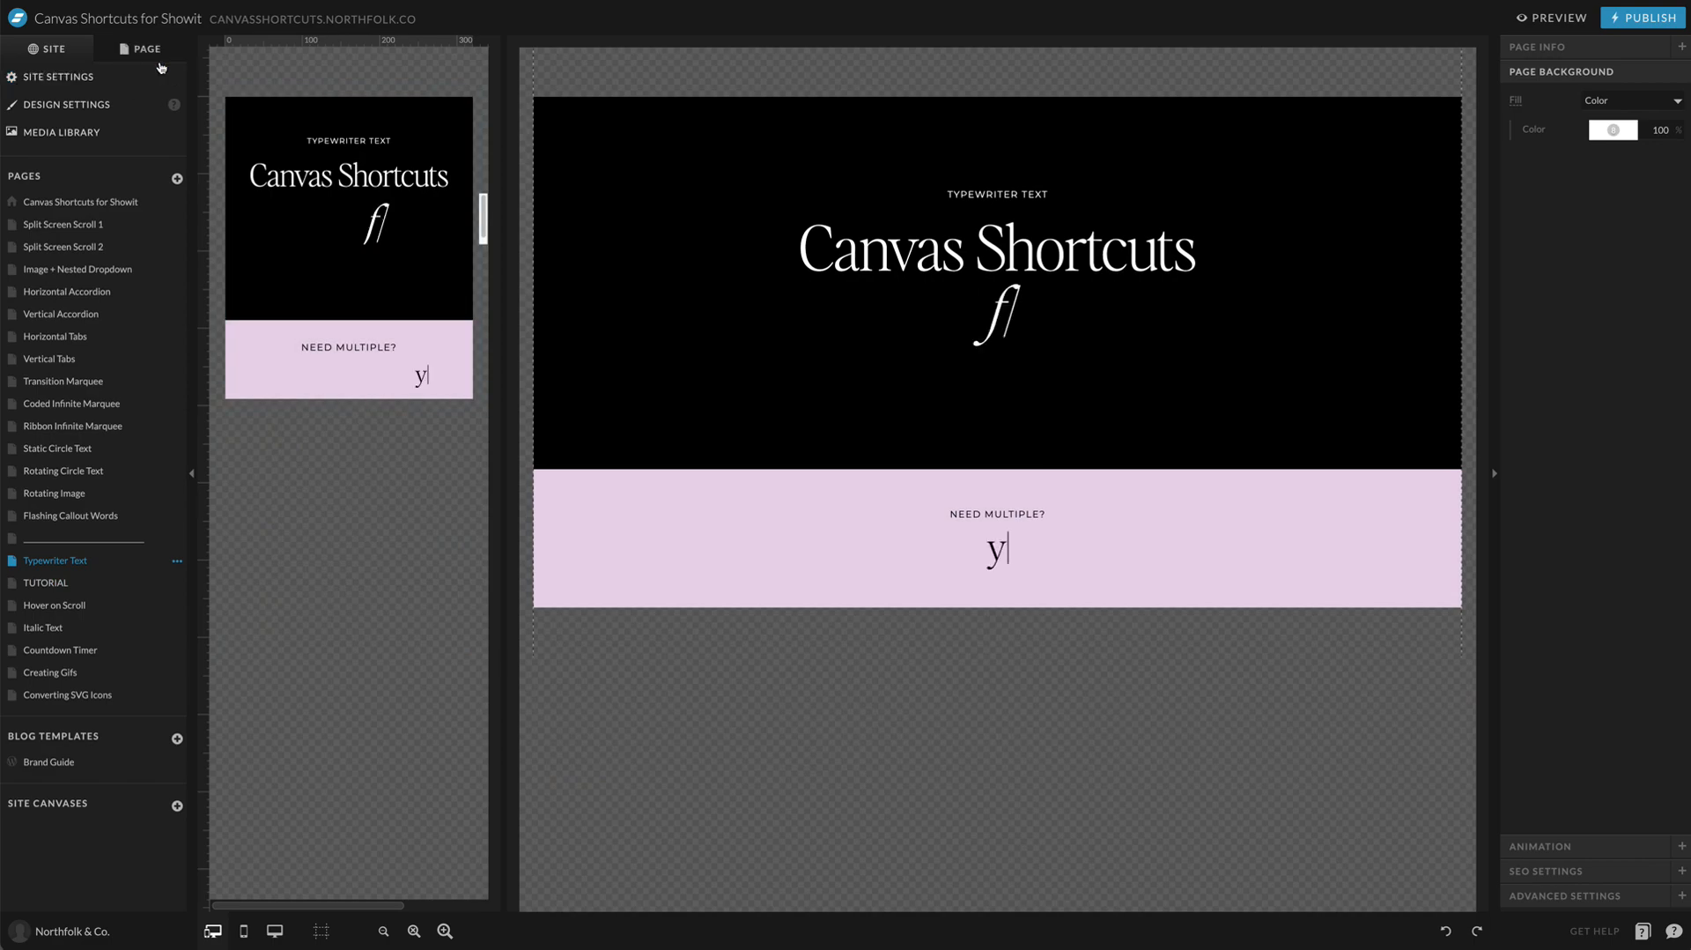
click(161, 68)
click(790, 536)
double_click(1017, 568)
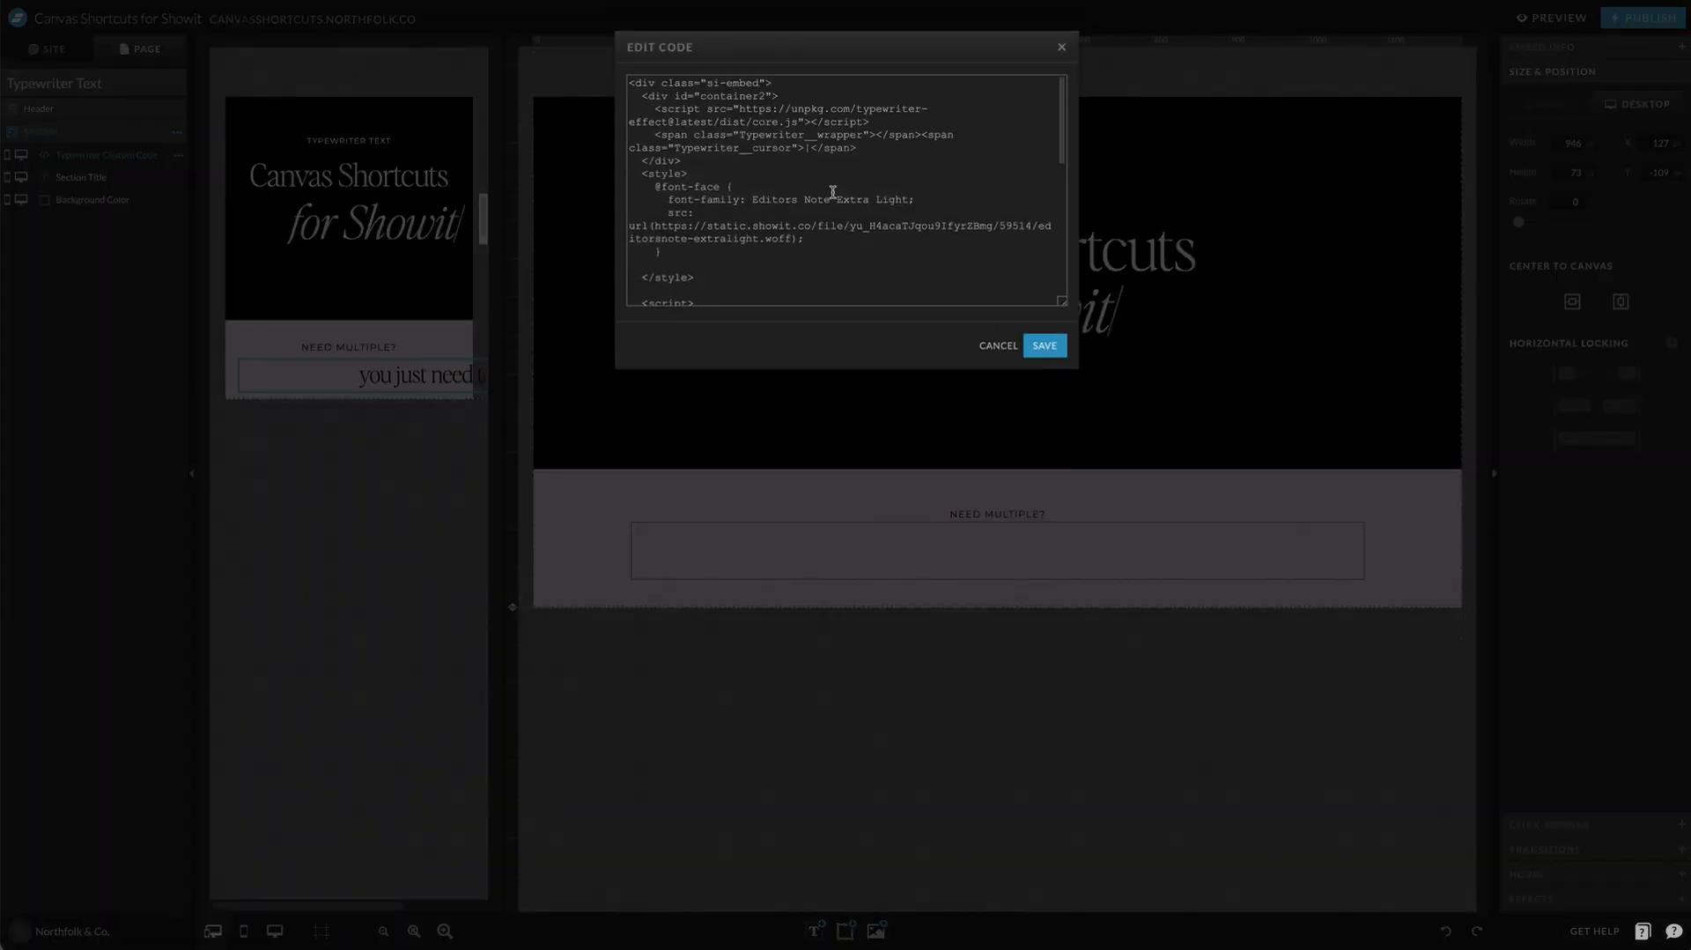
double_click(742, 82)
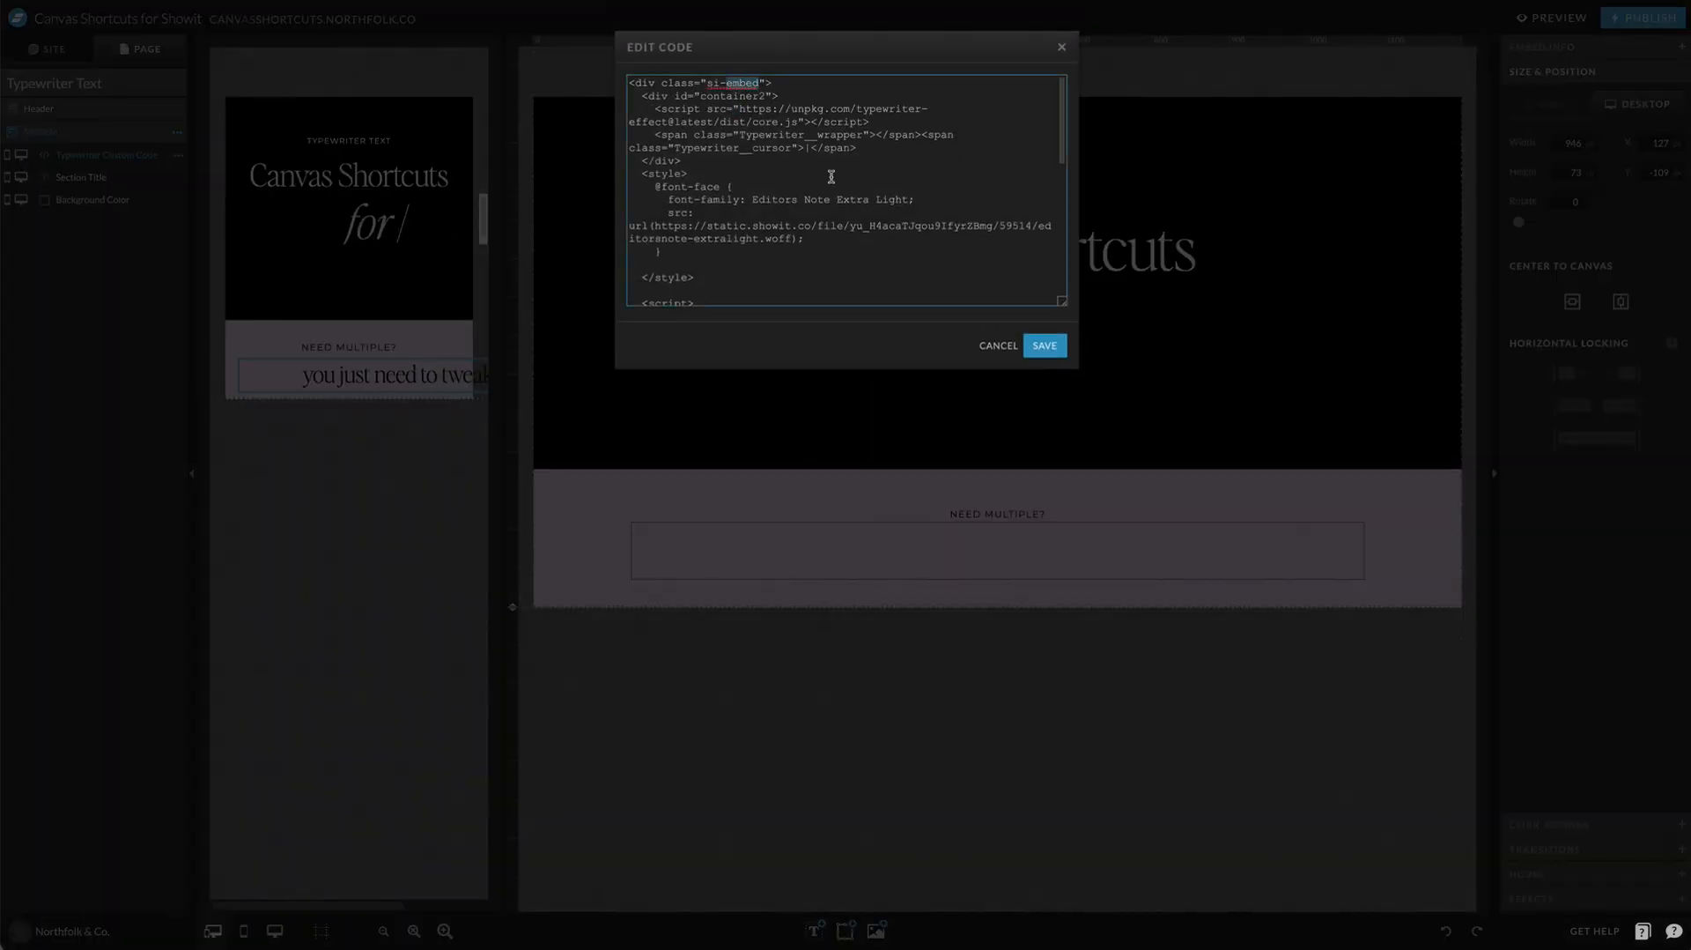
drag(1059, 295, 1062, 718)
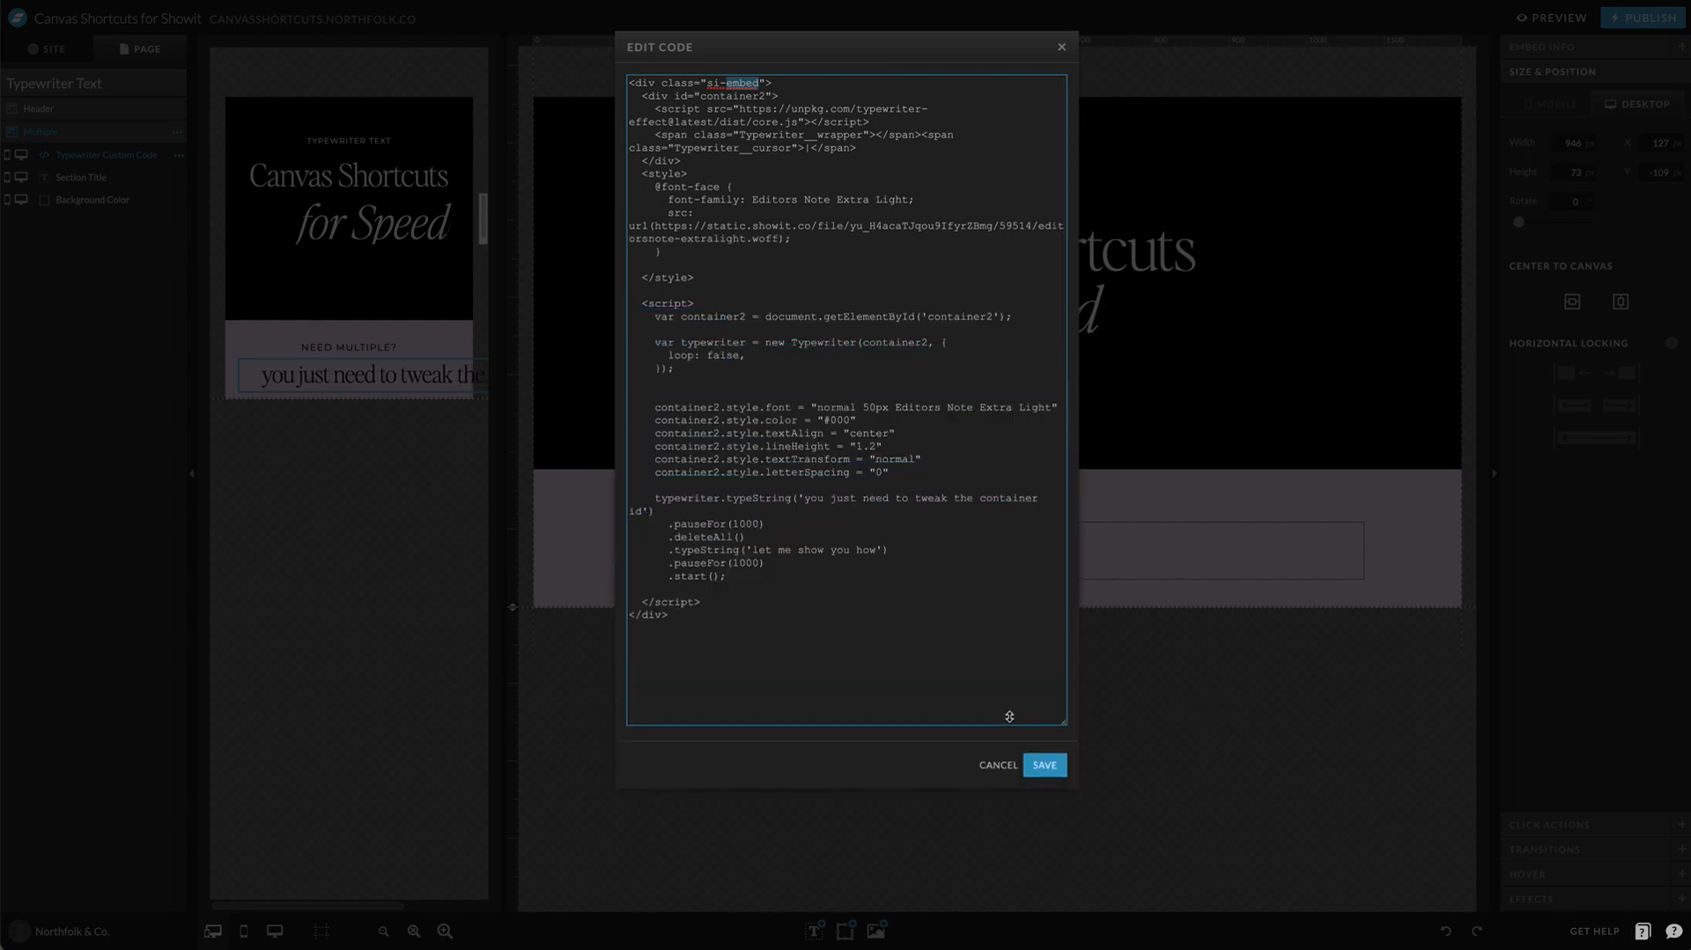
double_click(732, 96)
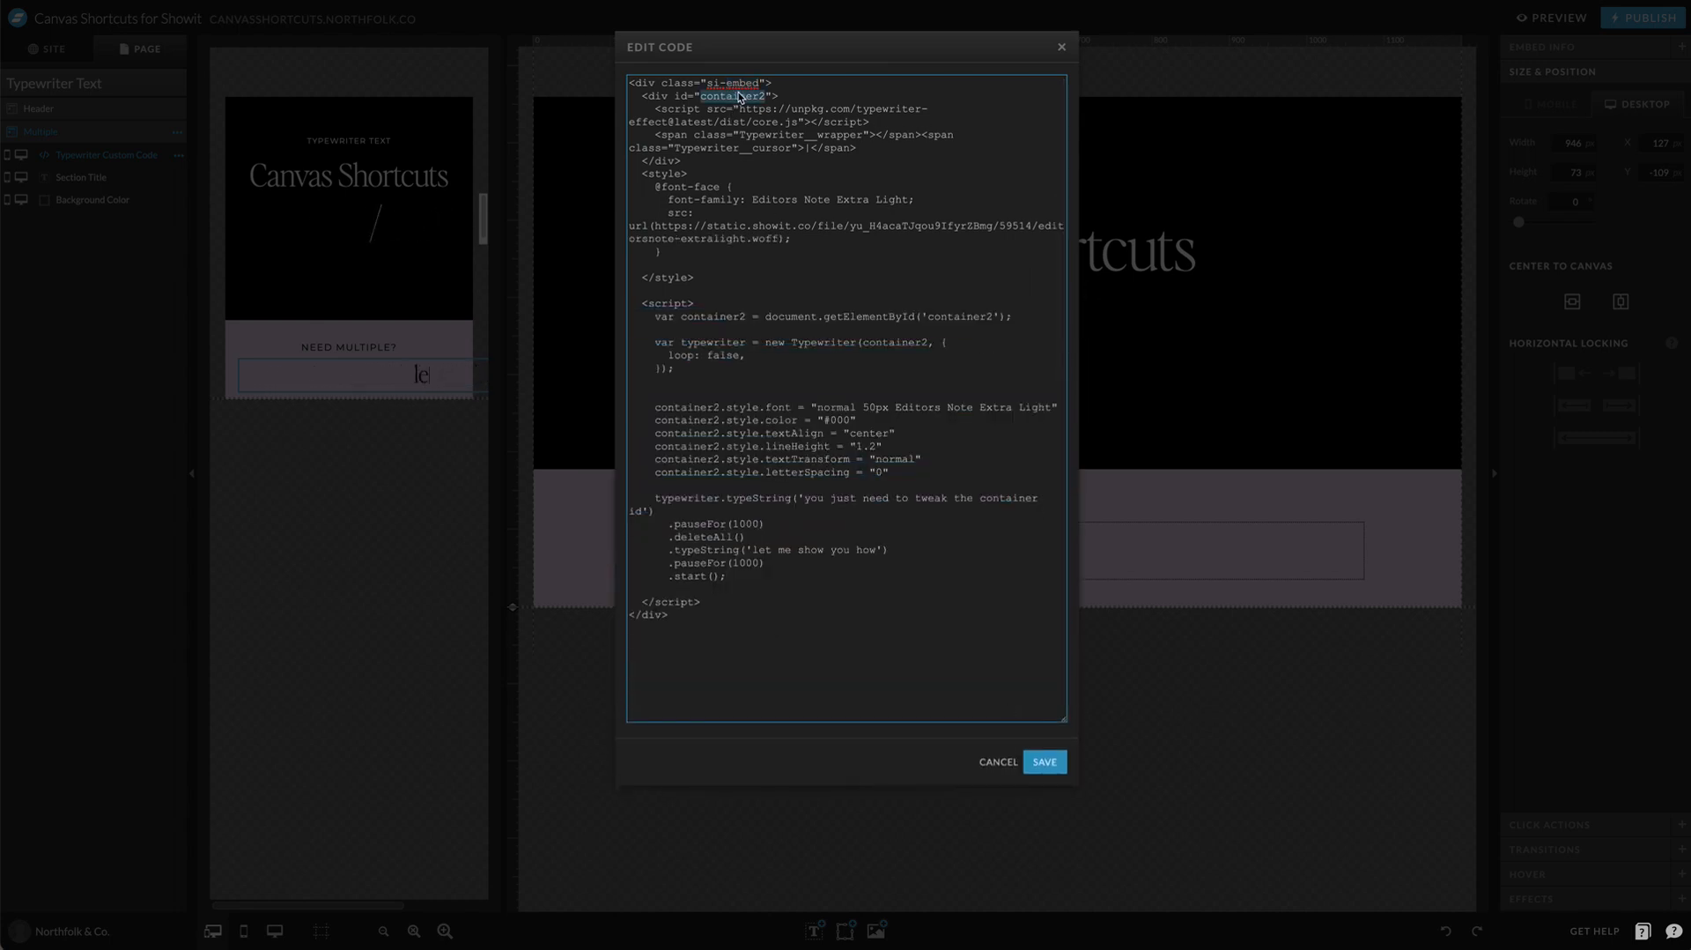
click(1158, 426)
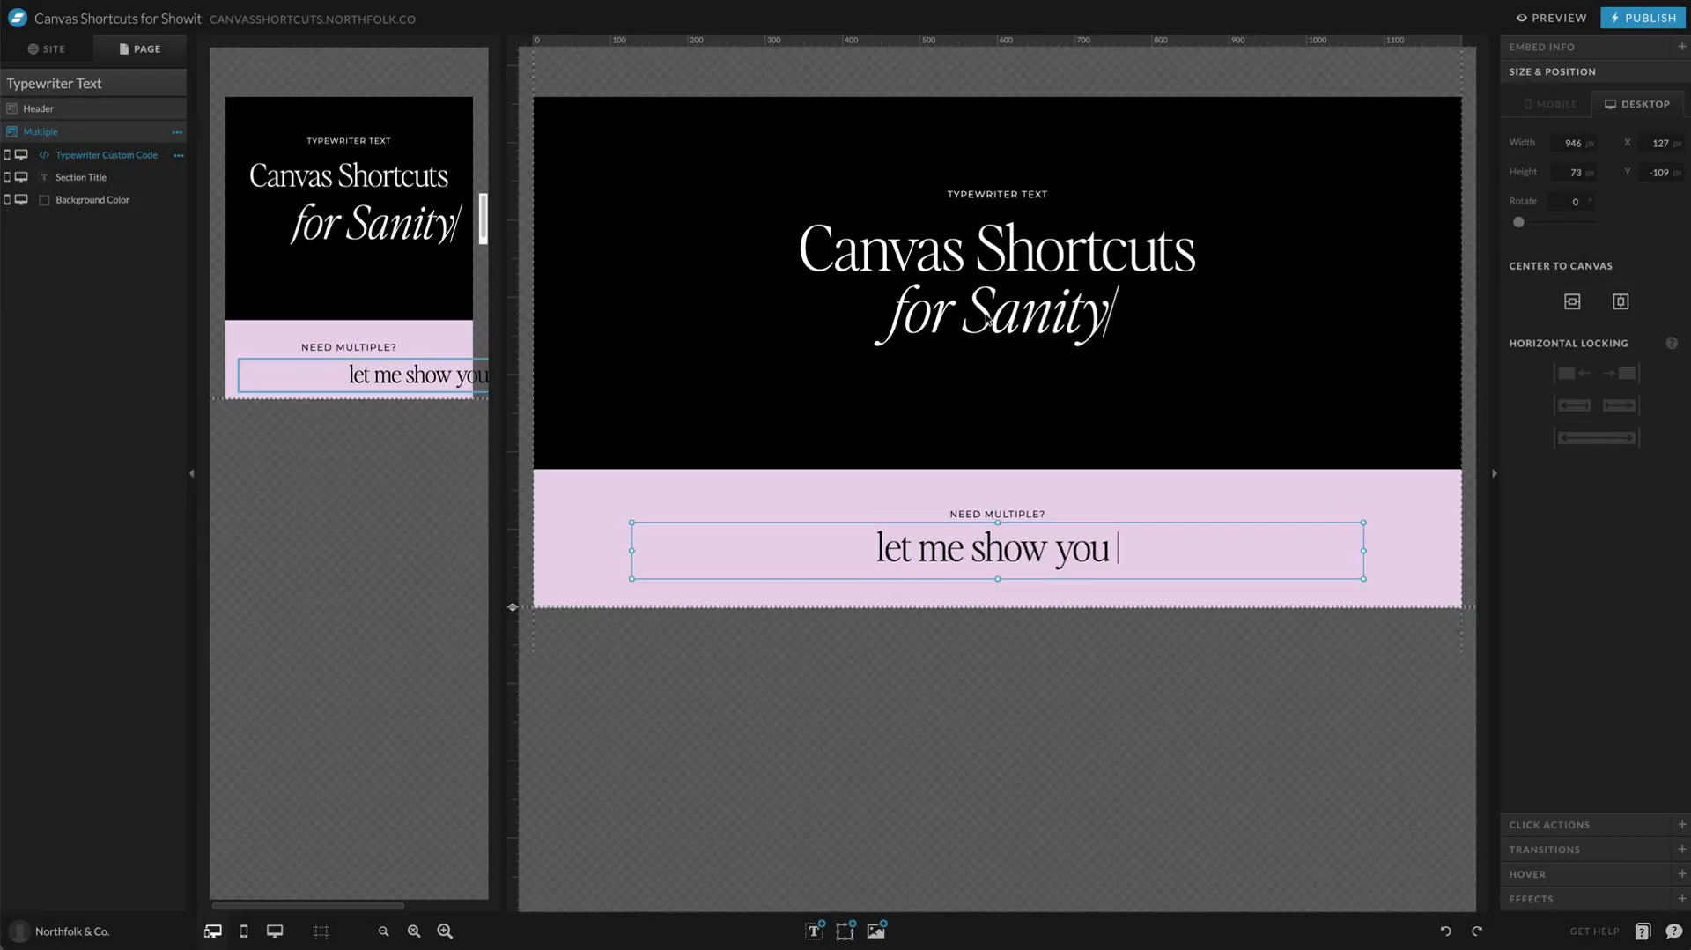
Step: Open the header embed's code for comparison and find every occurrence of "container" in it
click(1101, 326)
double_click(1101, 326)
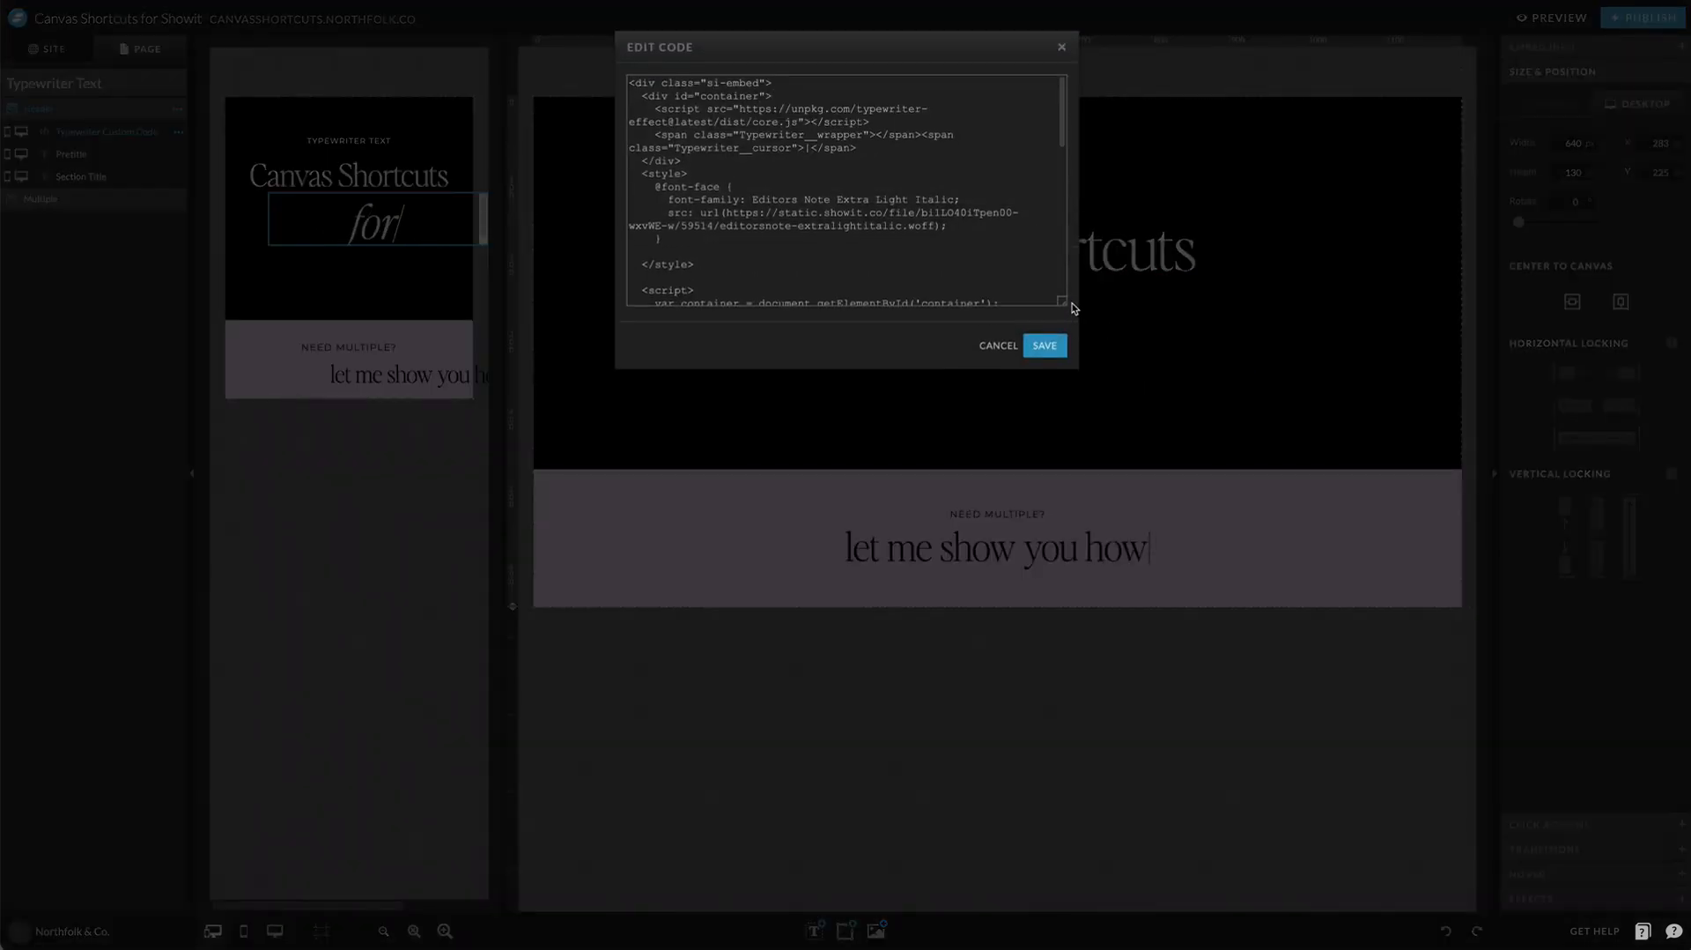
drag(1065, 301, 1090, 781)
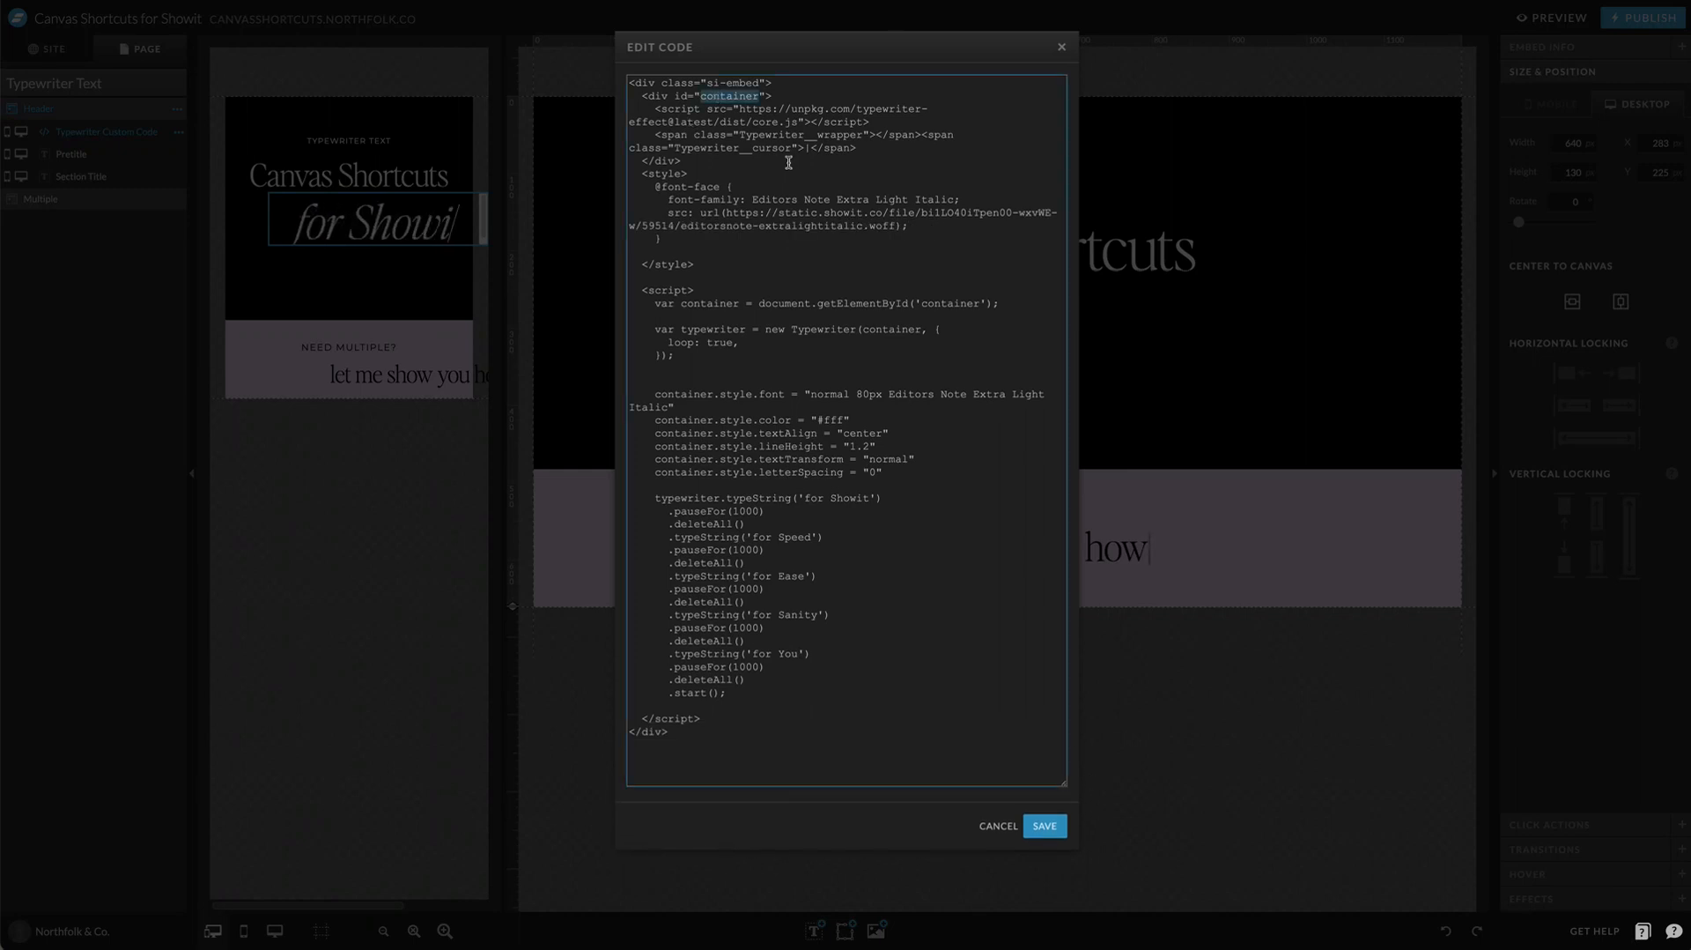
key(ctrl+f)
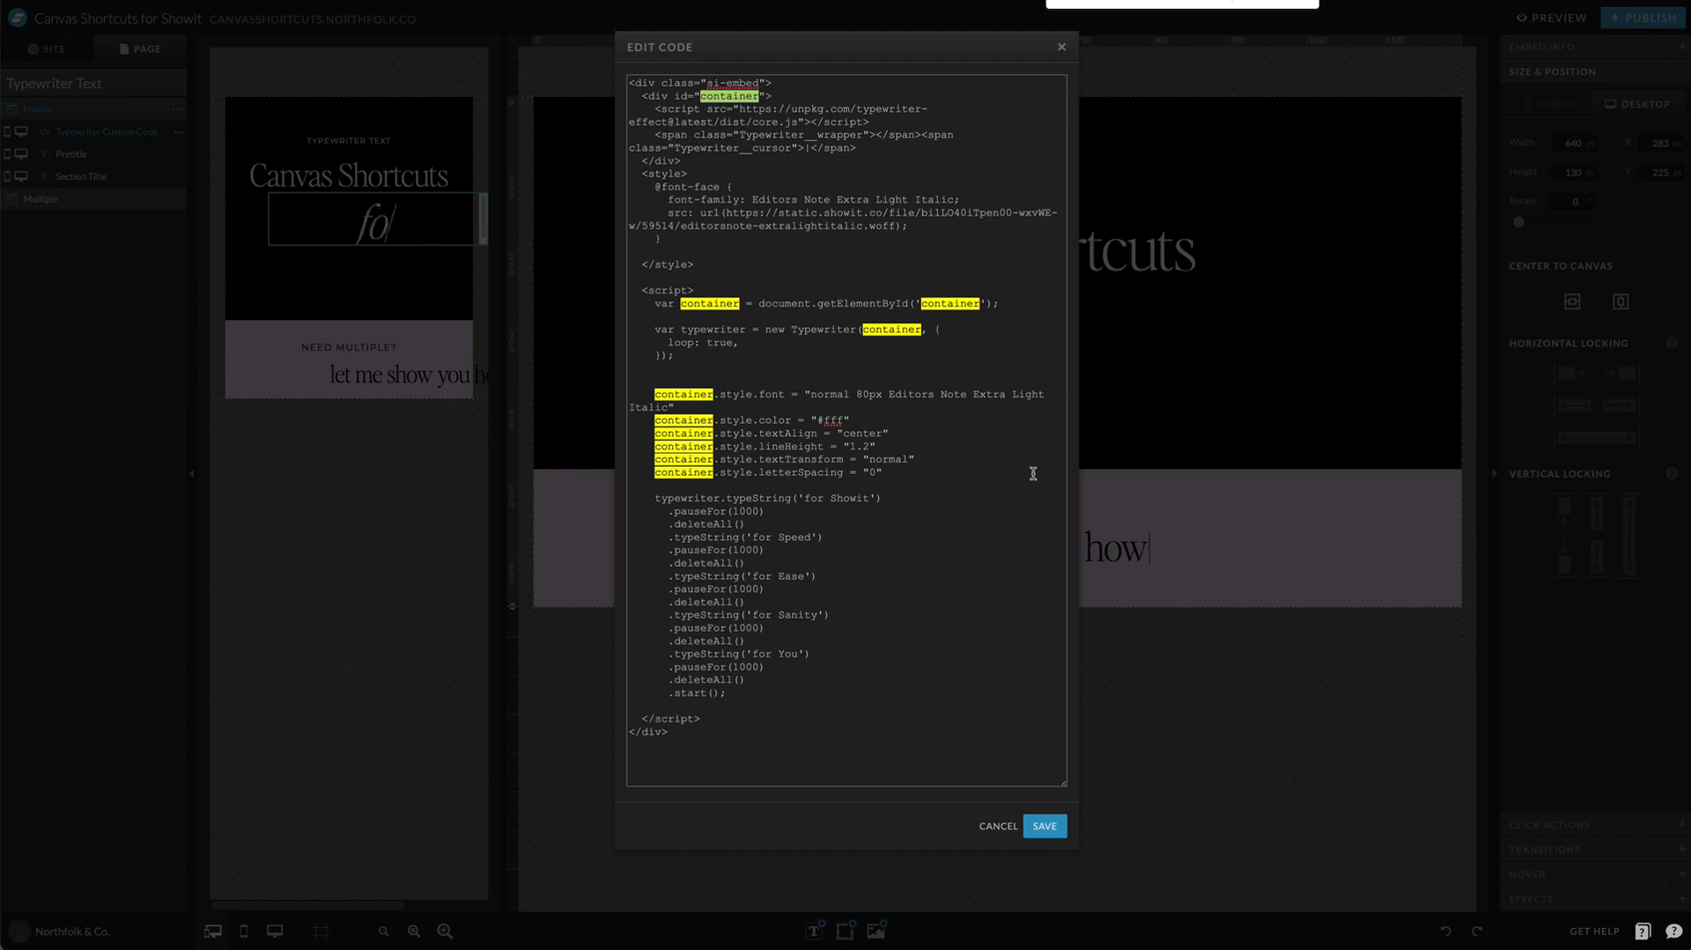
click(1185, 447)
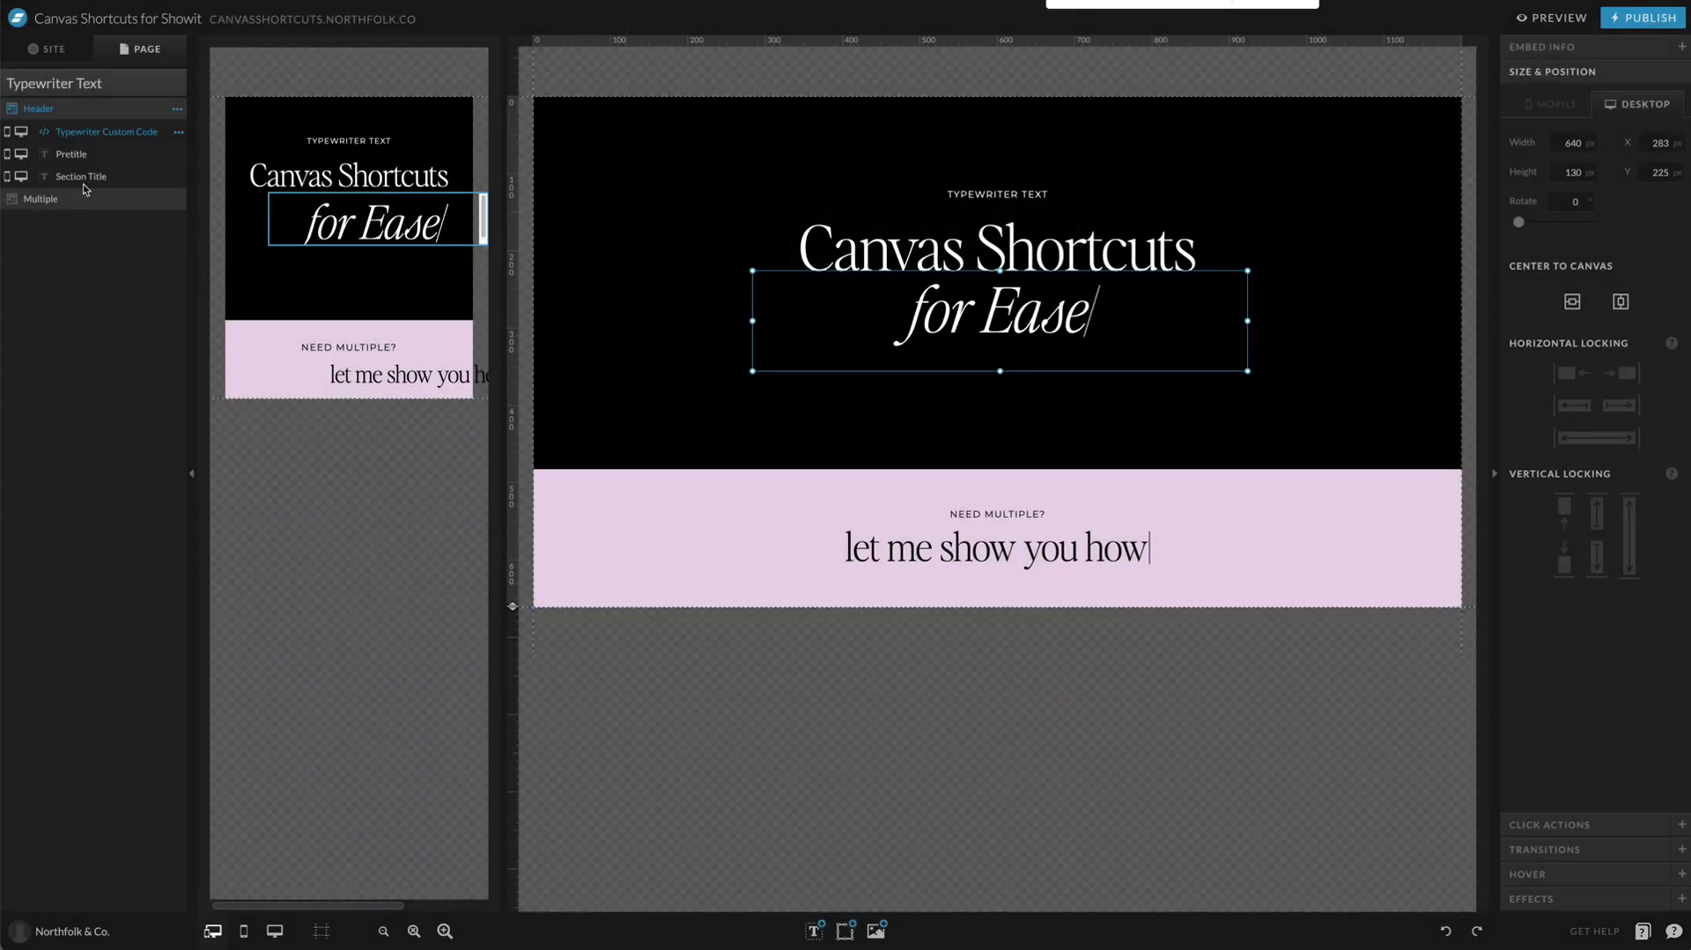
Step: Return to the TUTORIAL page and select the canvas with the "We work with" title
click(55, 51)
click(68, 585)
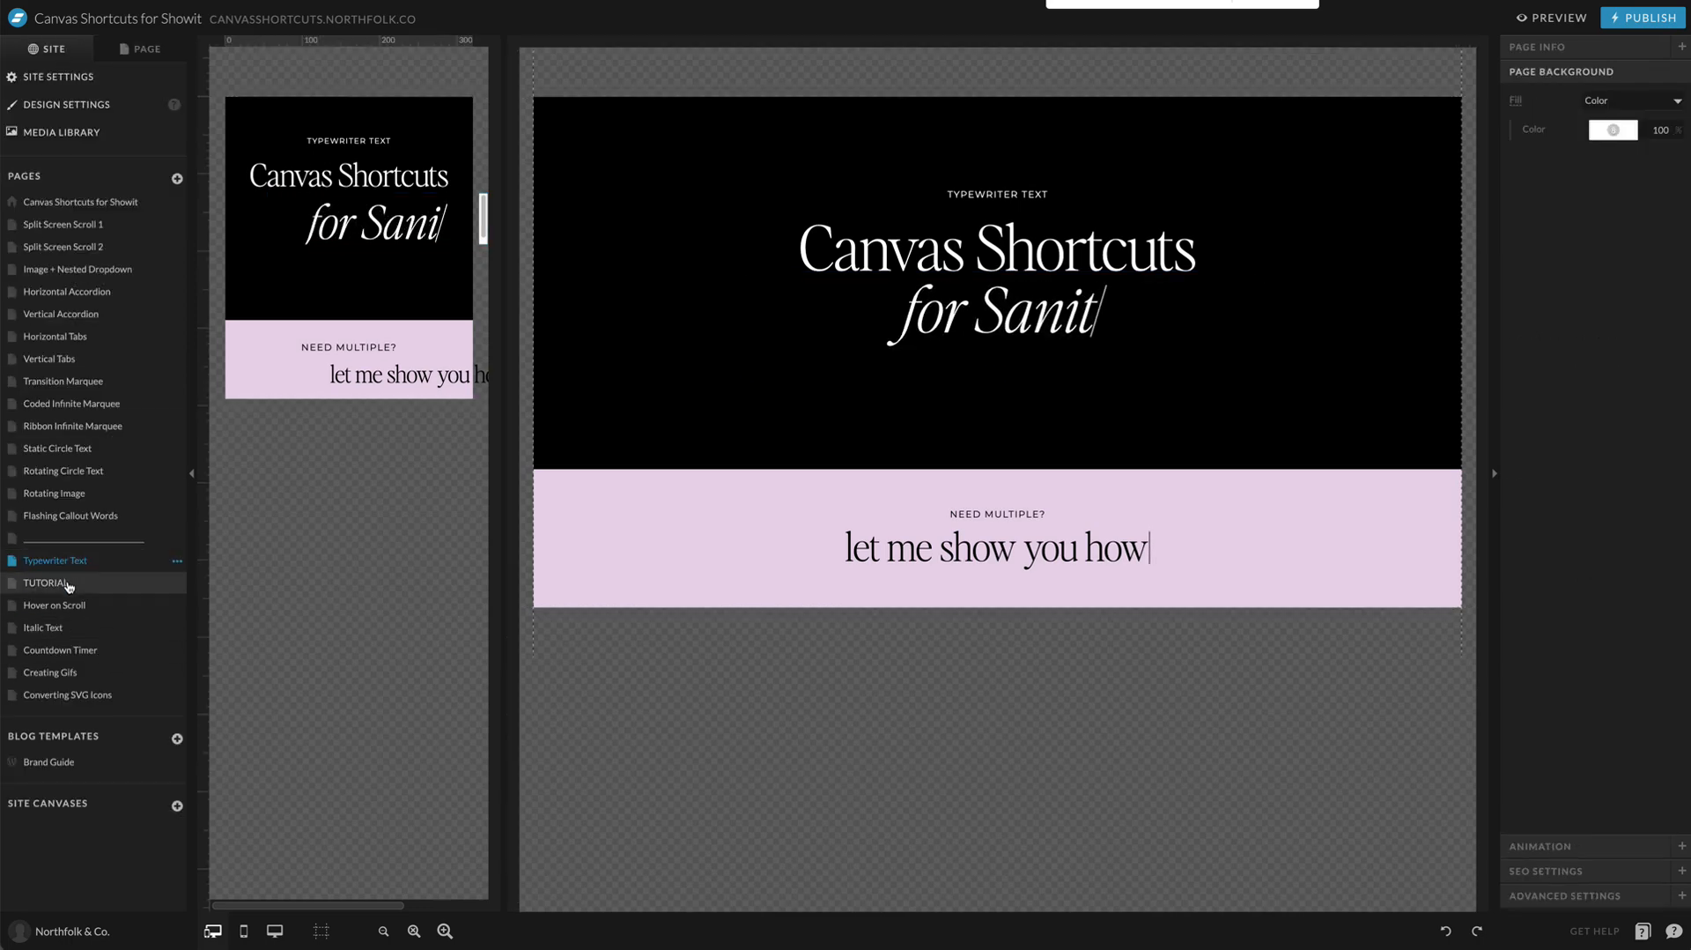
click(124, 49)
click(775, 519)
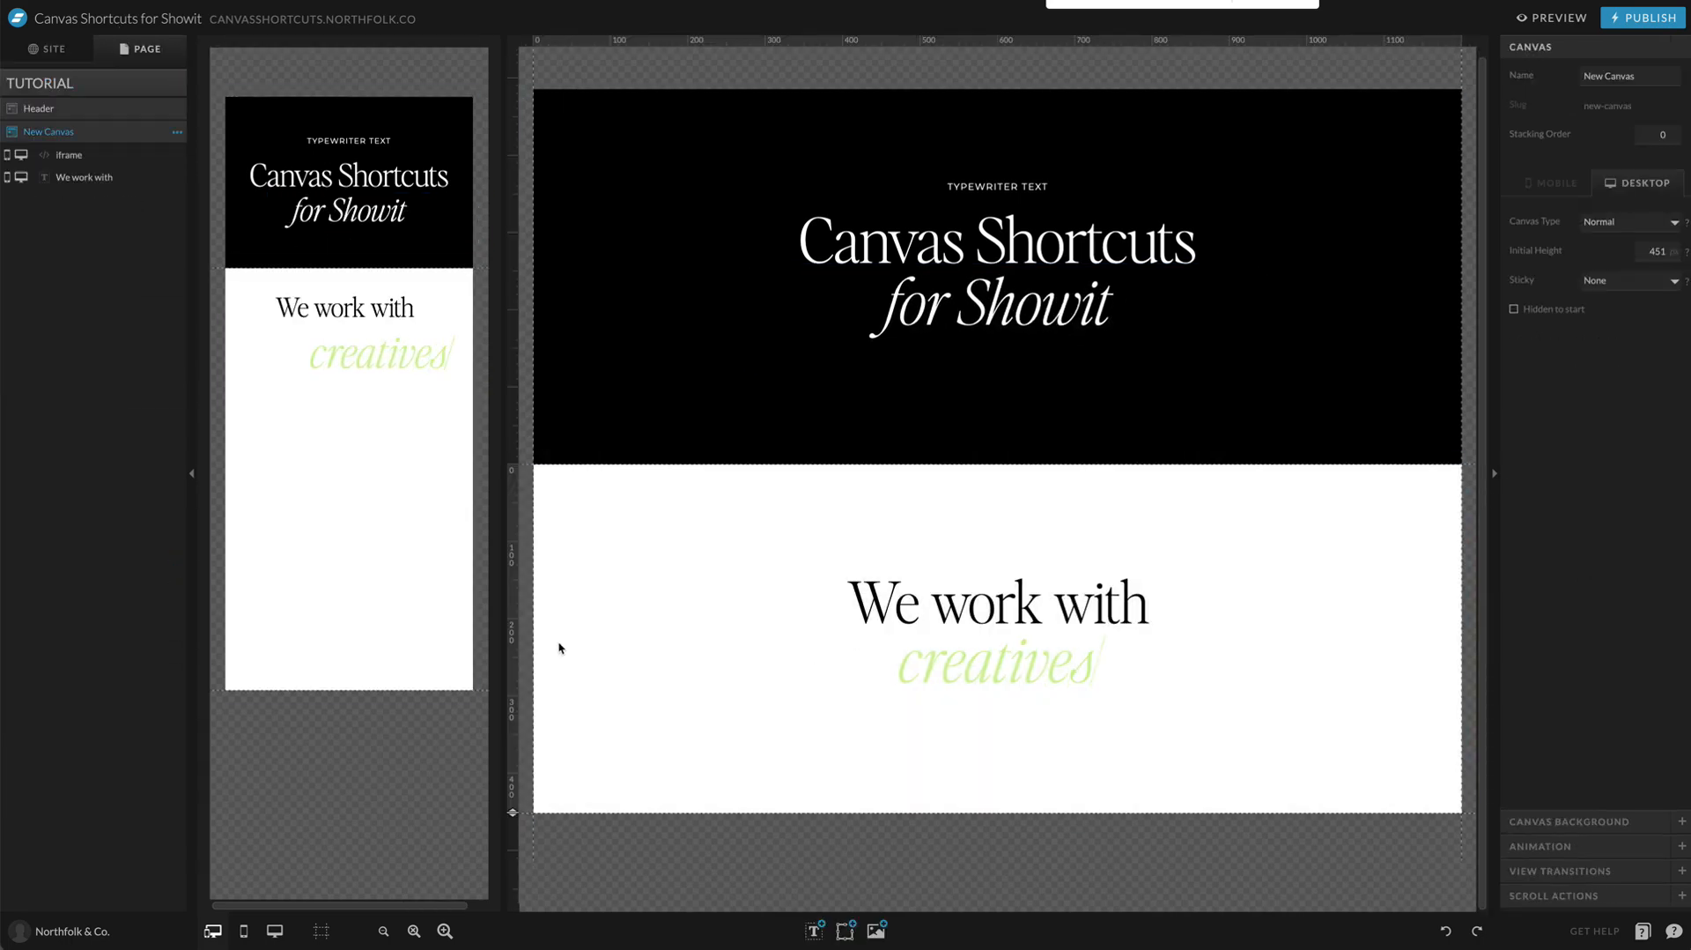
Step: Add a new canvas to the TUTORIAL page below the "We work with" section and set its background to palette color 3
click(177, 83)
click(168, 129)
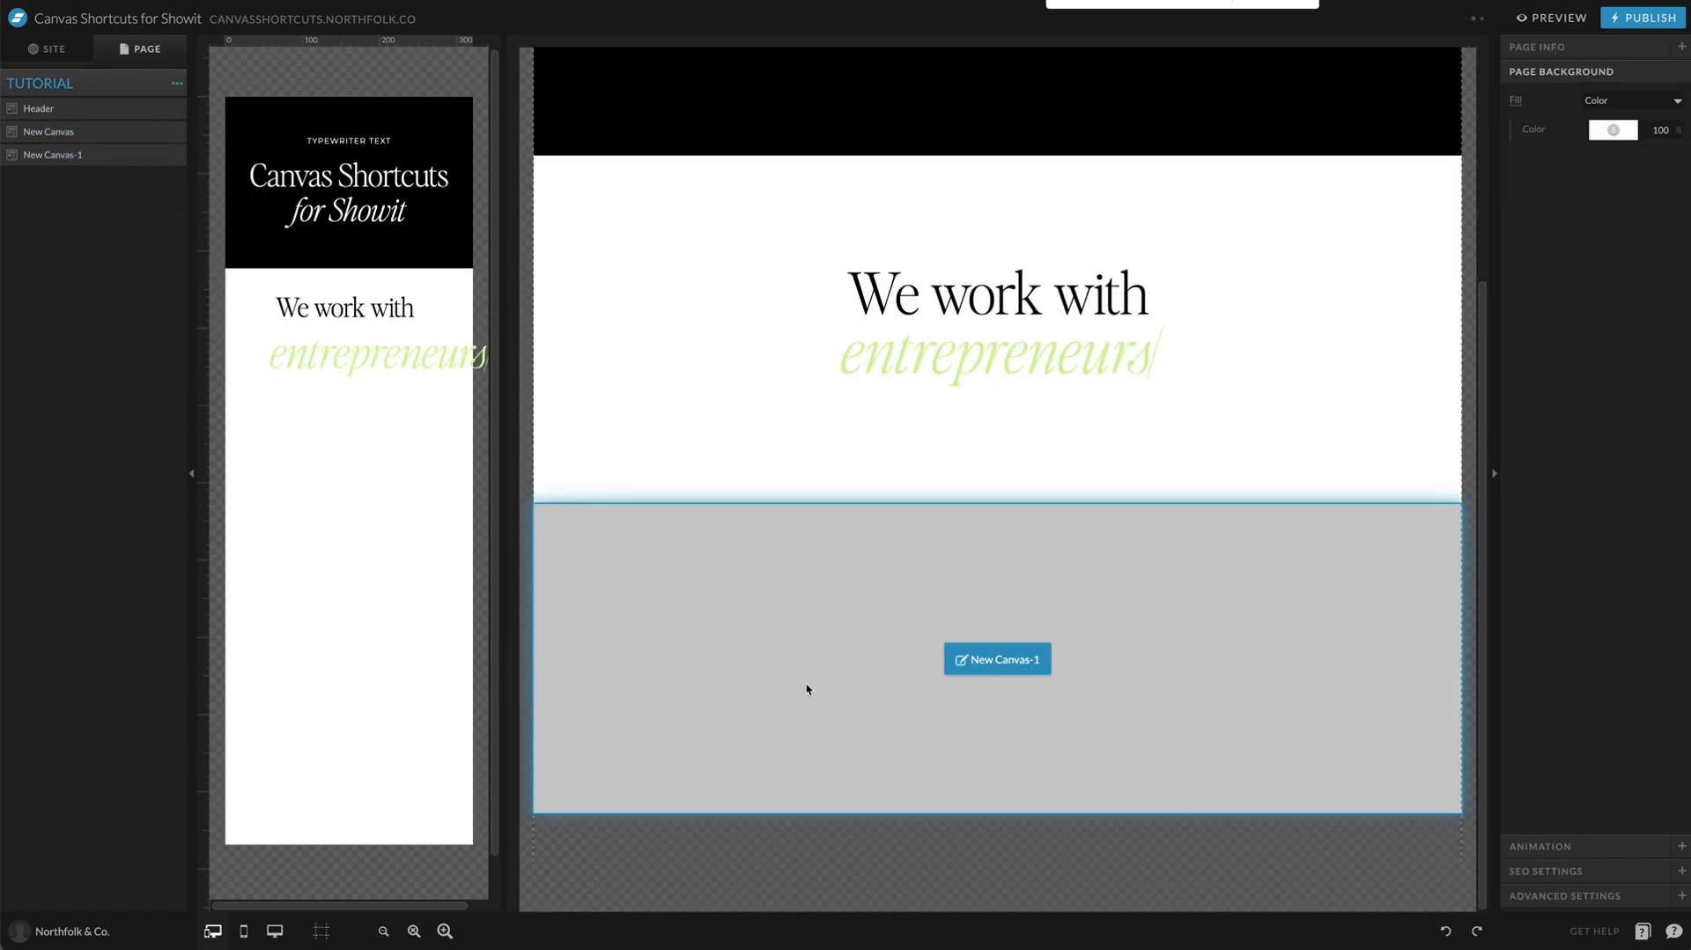
click(1569, 821)
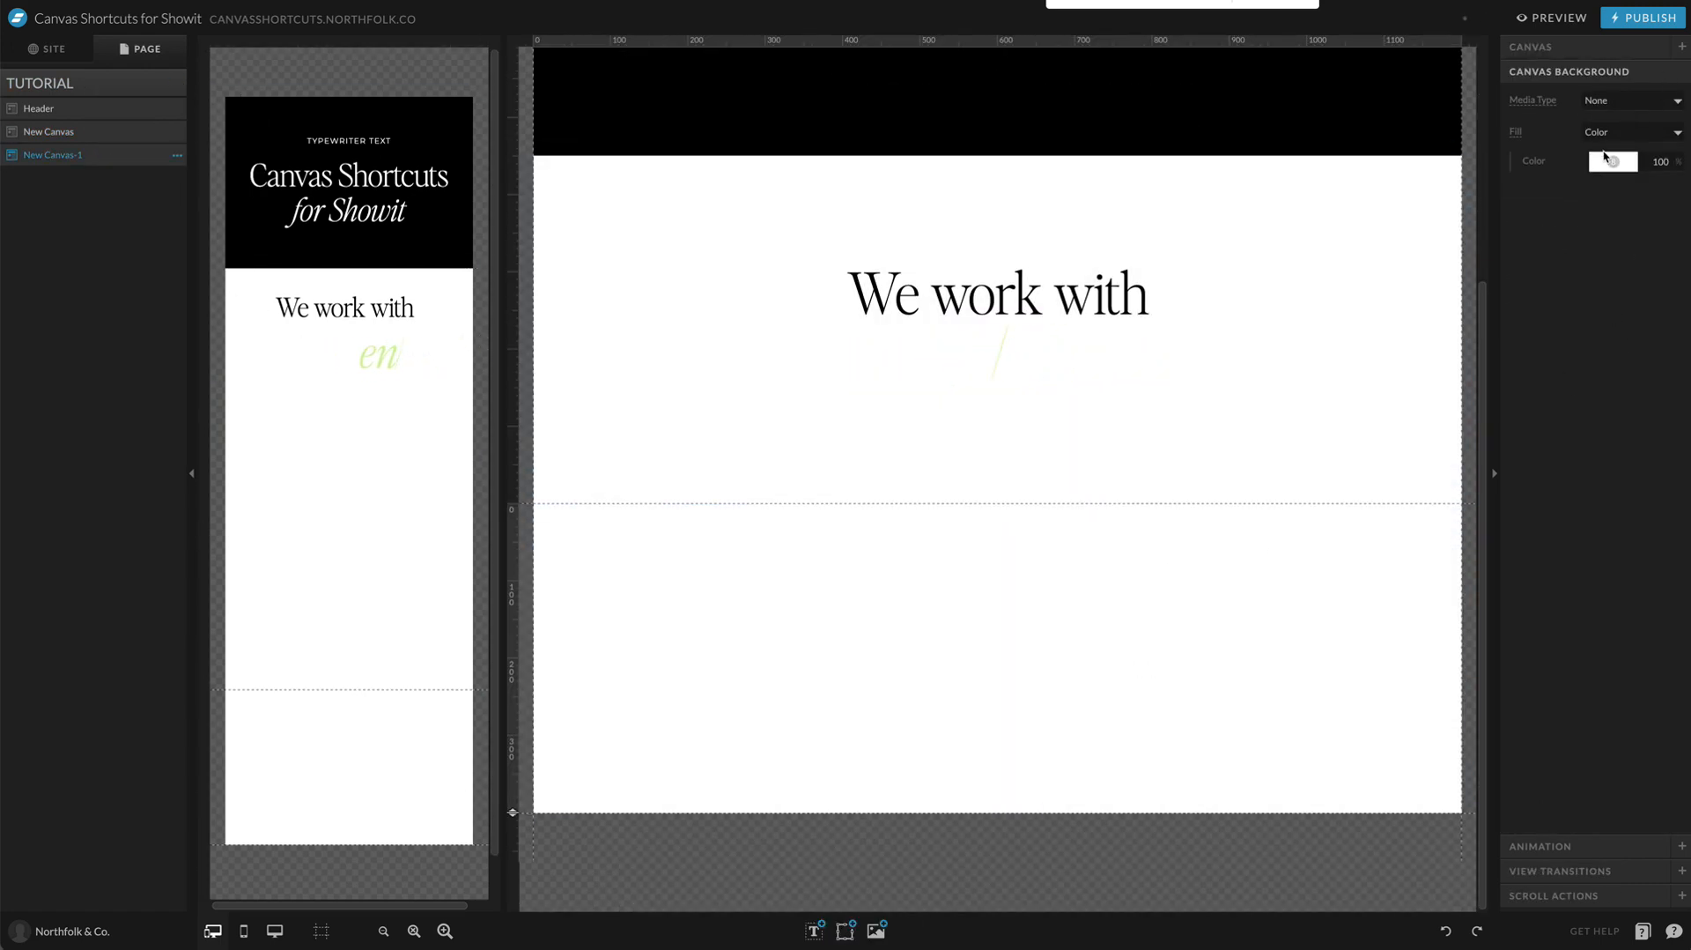
click(1613, 161)
click(1600, 205)
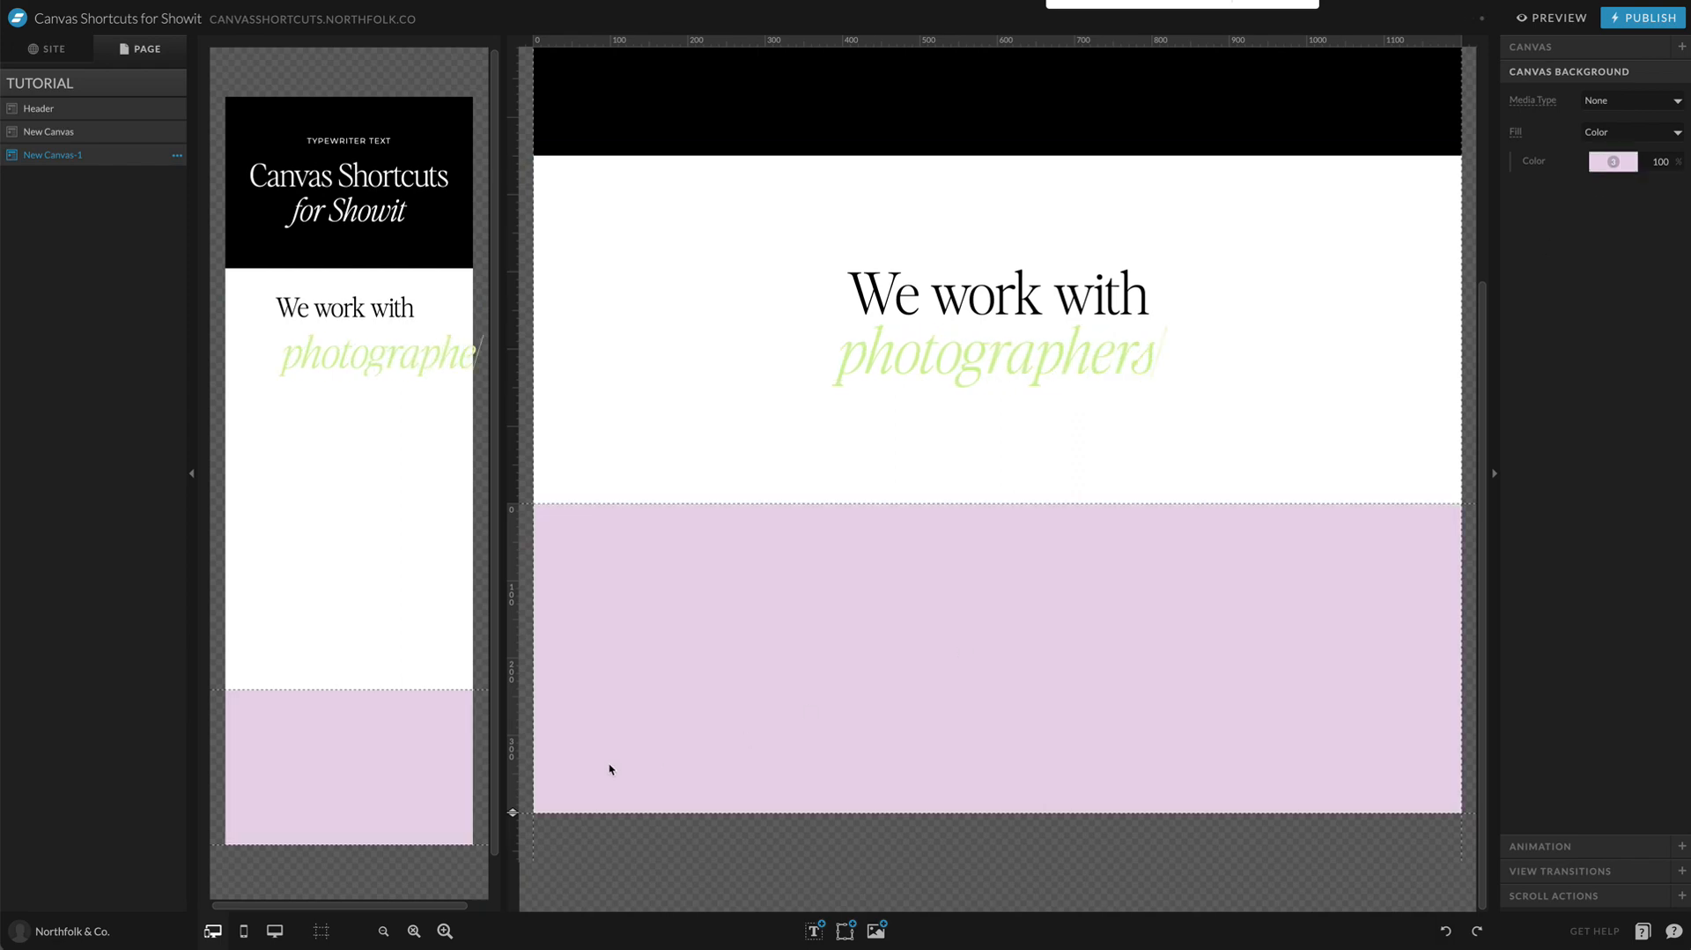
Step: Shorten the mobile version of the "We work with" canvas so it ends just below the typewriter text
click(336, 634)
drag(201, 694, 203, 420)
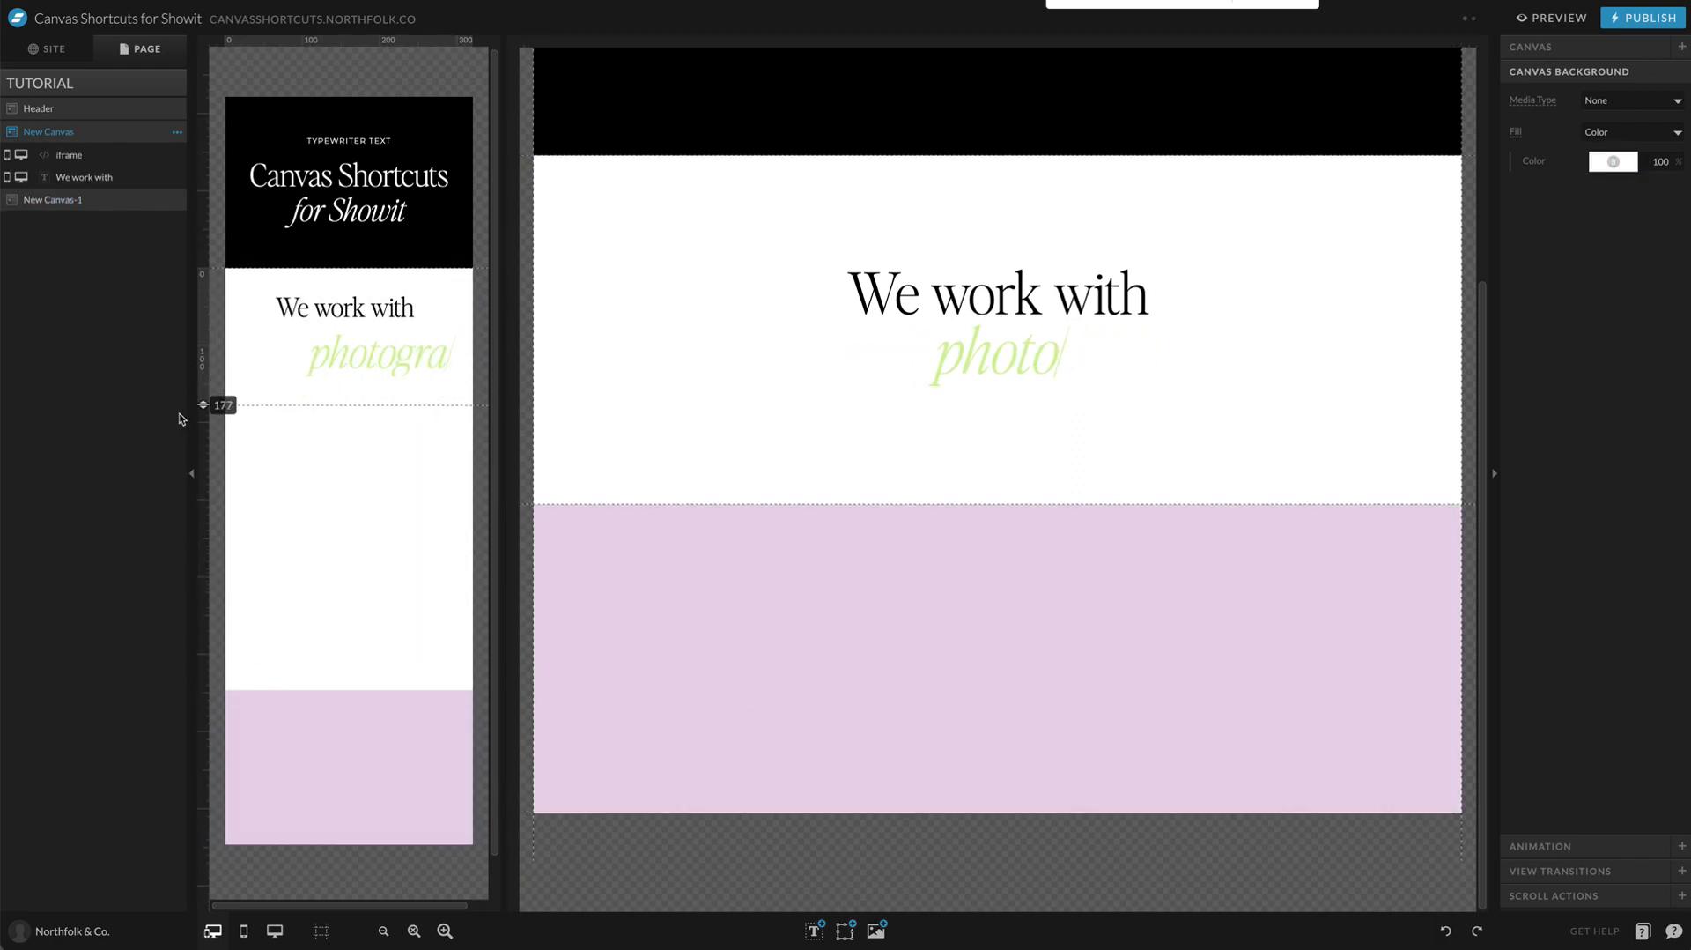
Step: Copy the typewriter embed from the "We work with" canvas into the new light purple canvas
click(1021, 352)
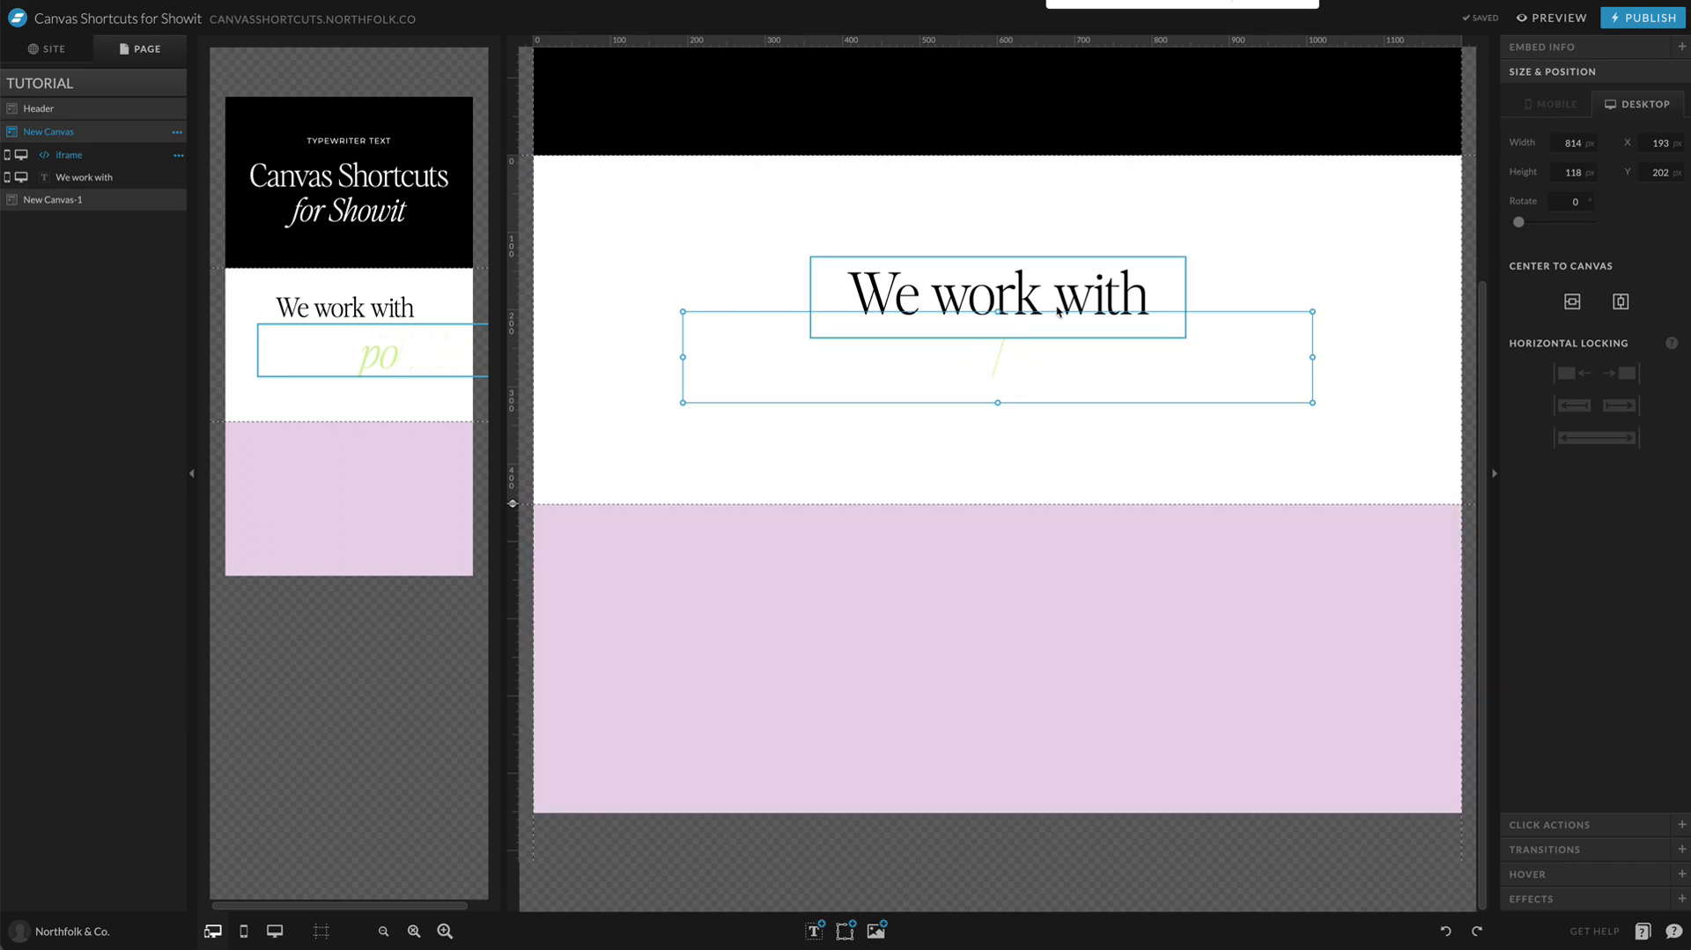
click(1038, 784)
key(ctrl+v)
Step: Set the copied embed's container.style.color to #000, save the code and move the embed up toward the middle of its canvas
click(1550, 47)
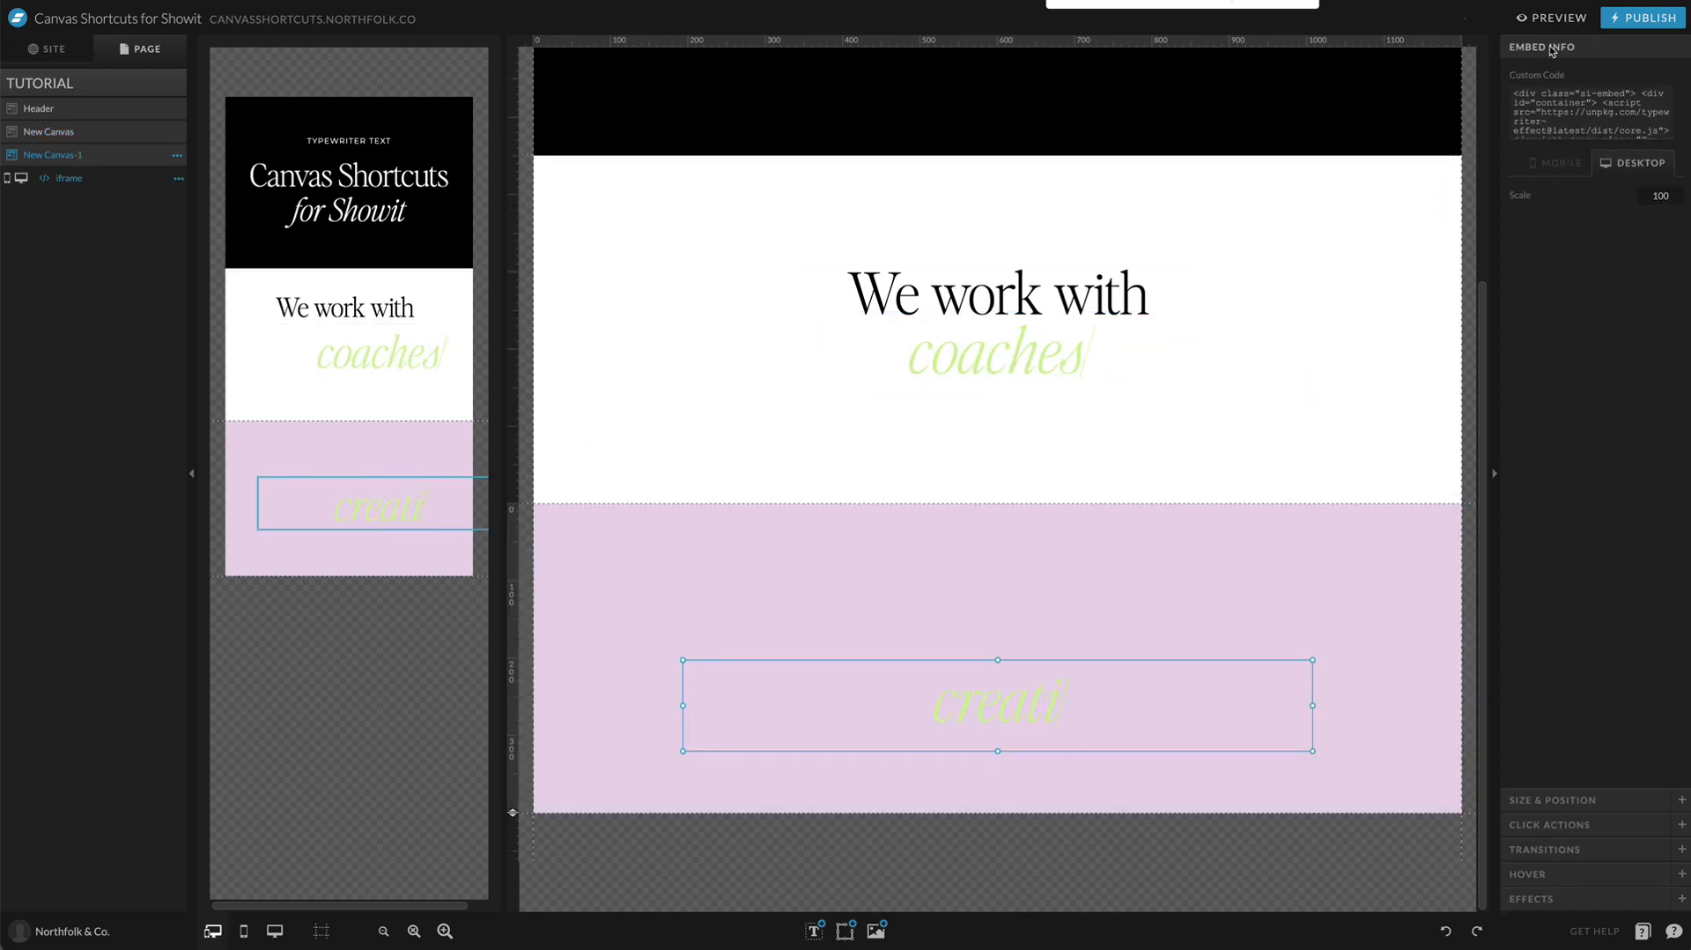
click(1563, 131)
scroll(840, 239, down, 3)
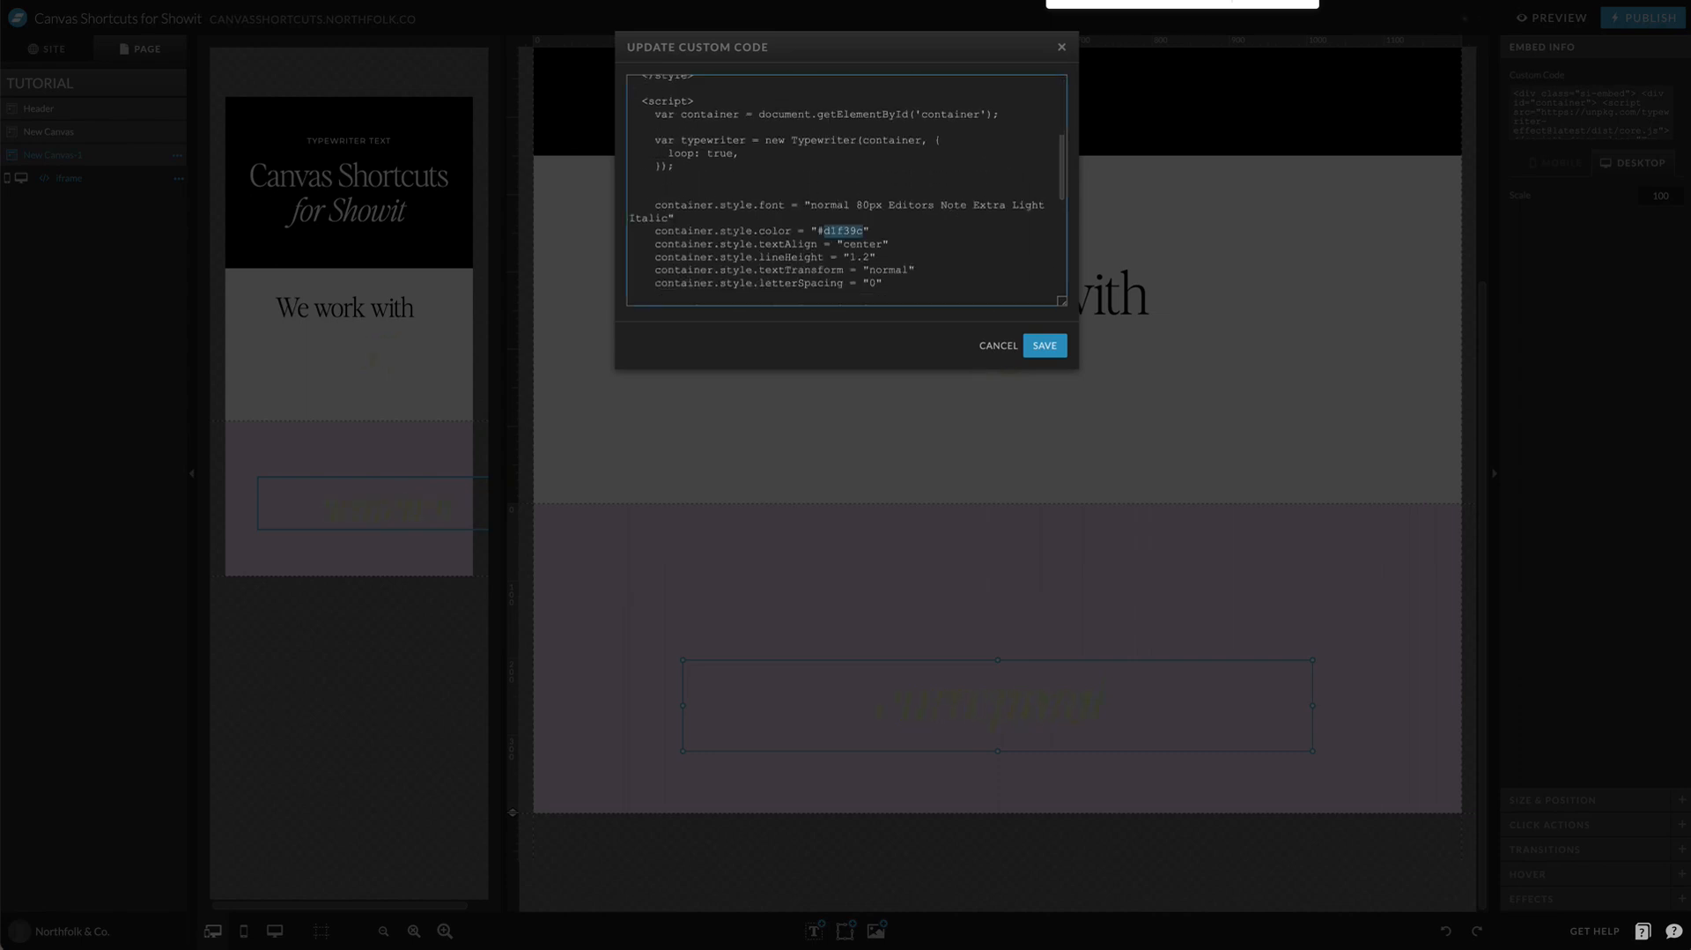
click(1045, 345)
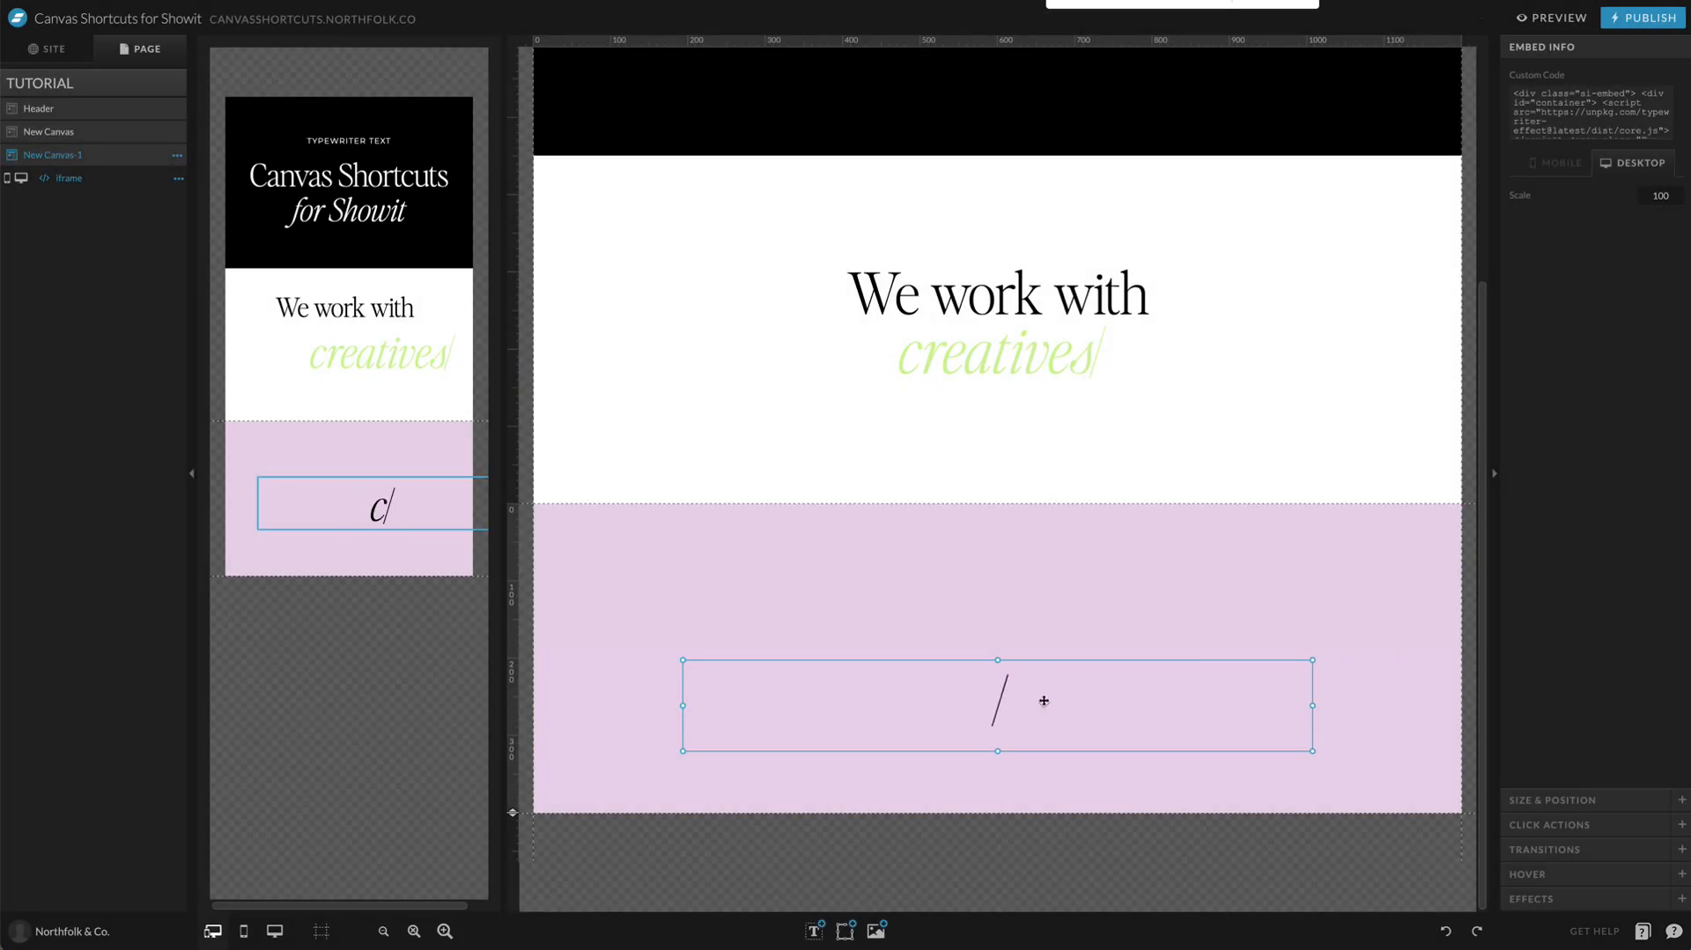
click(615, 728)
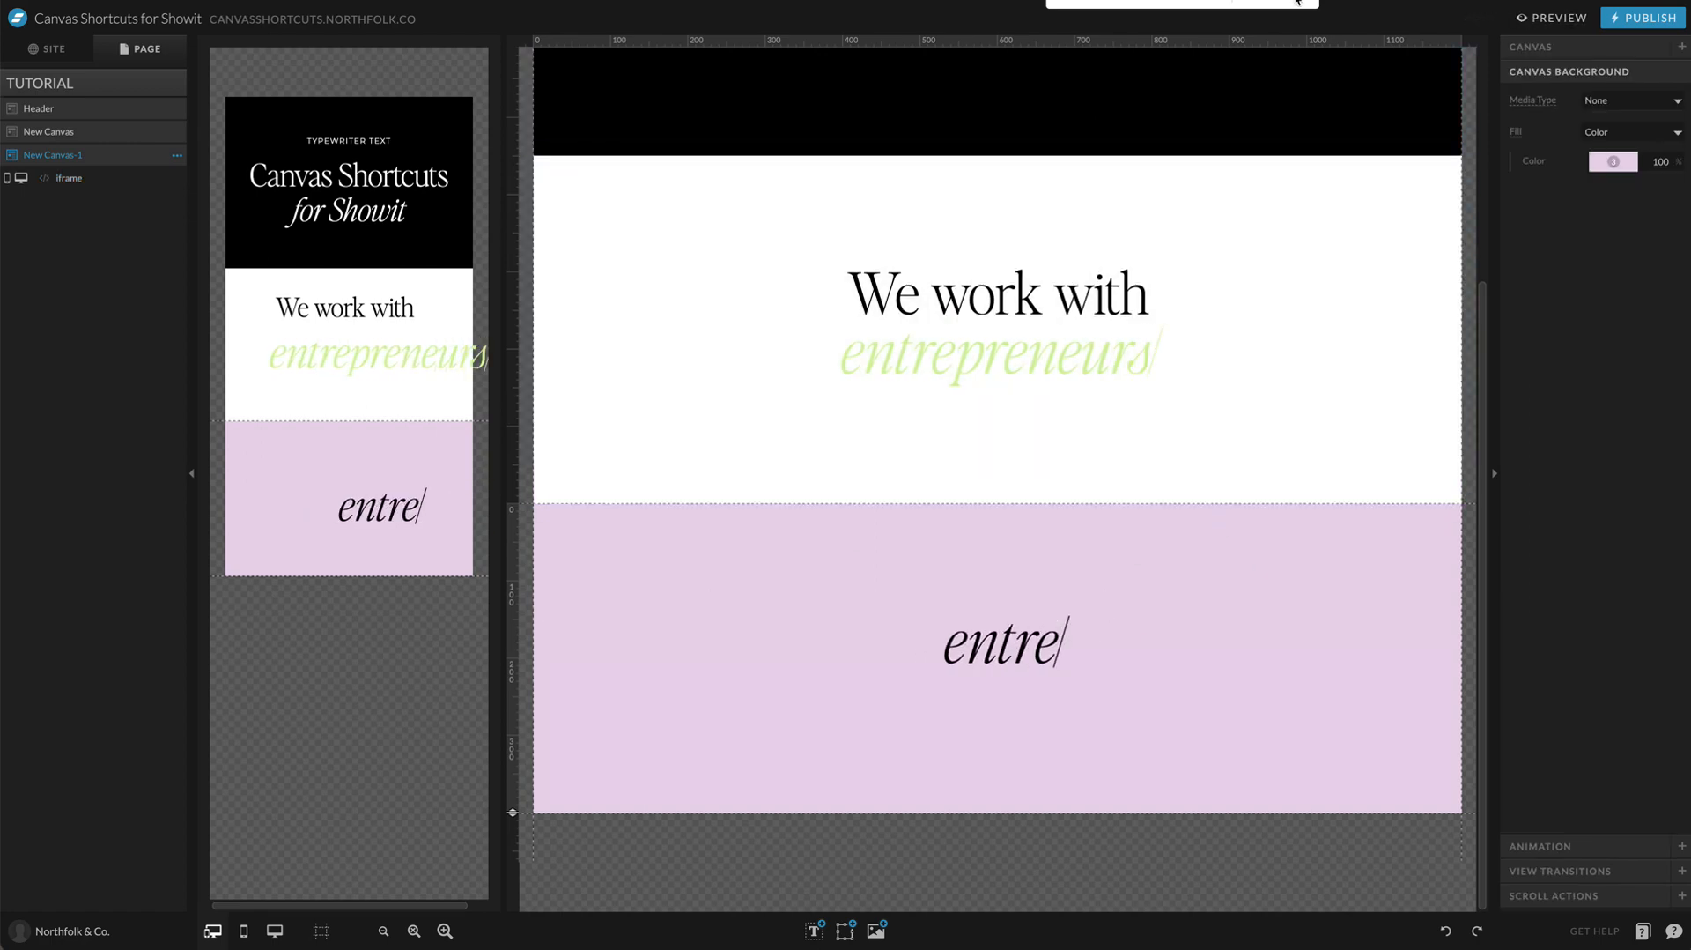
Step: Preview the desktop TUTORIAL page to check how both typewriter embeds behave, and close the preview
click(1552, 18)
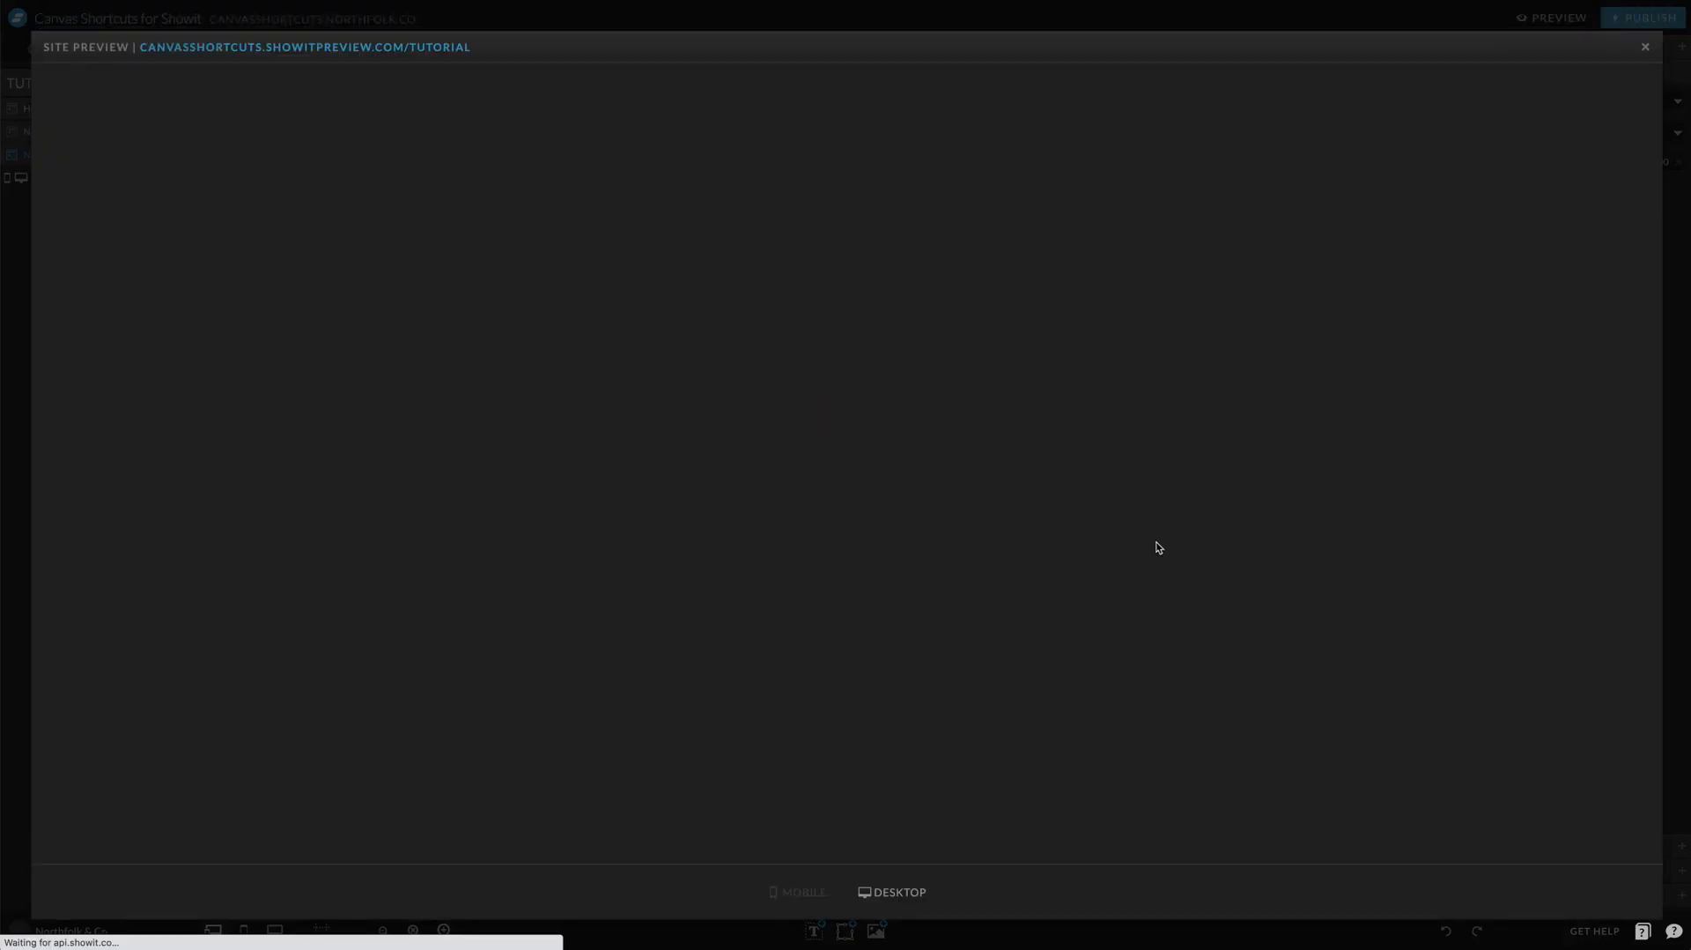
scroll(1156, 541, down, 3)
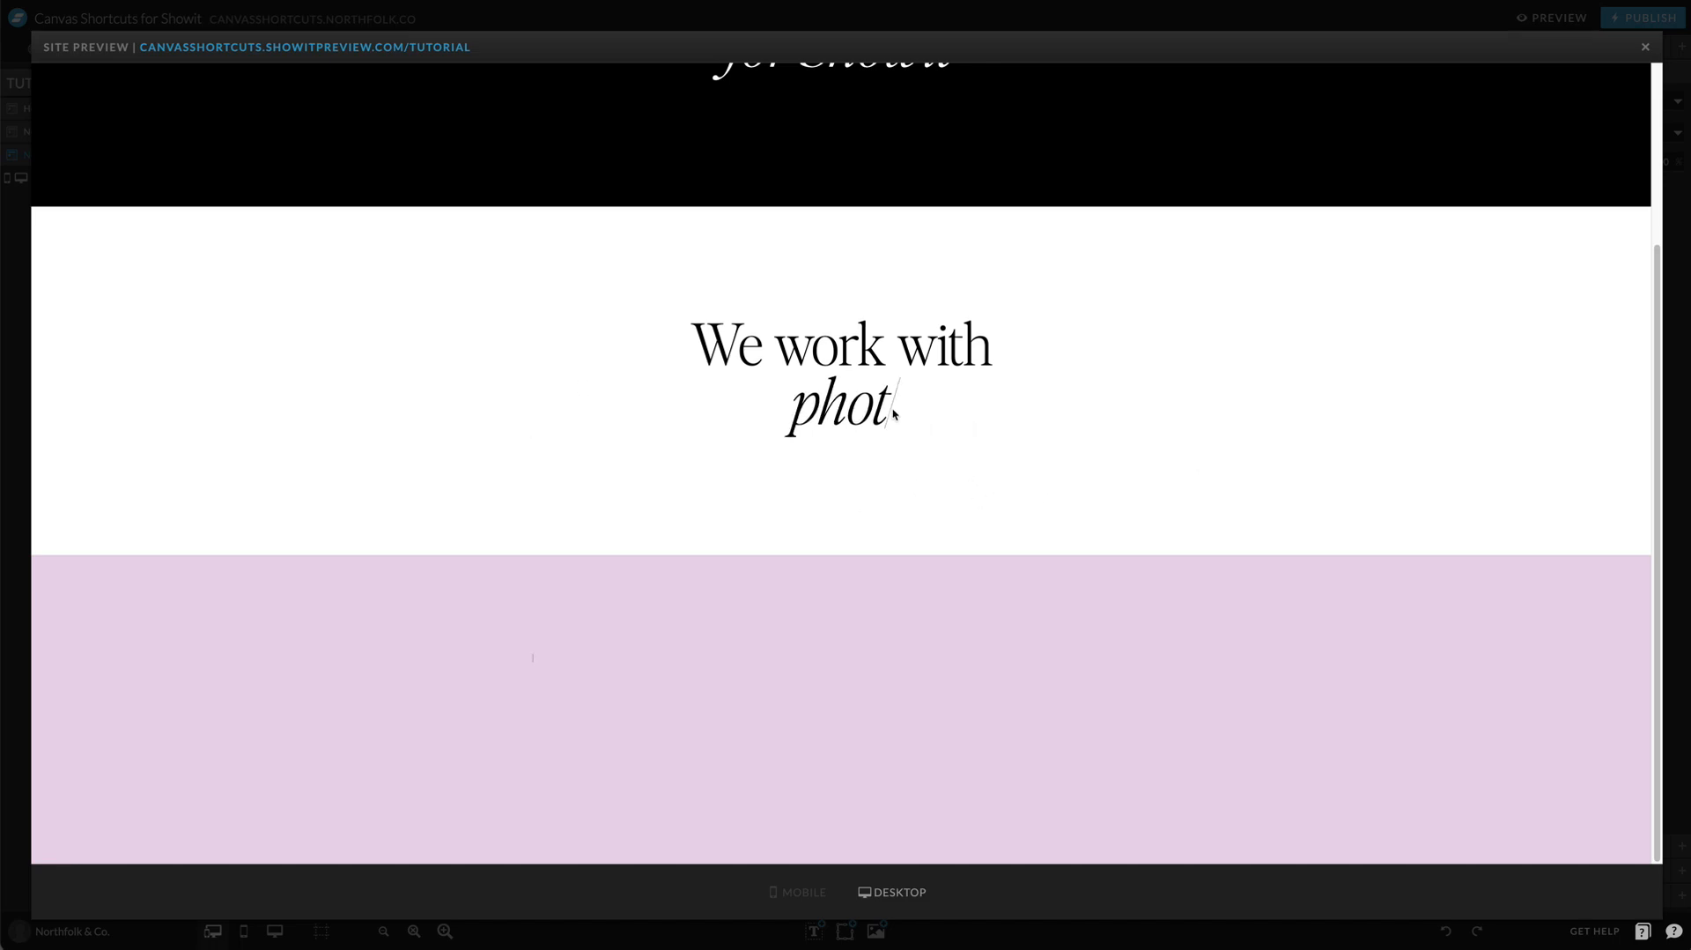
click(959, 18)
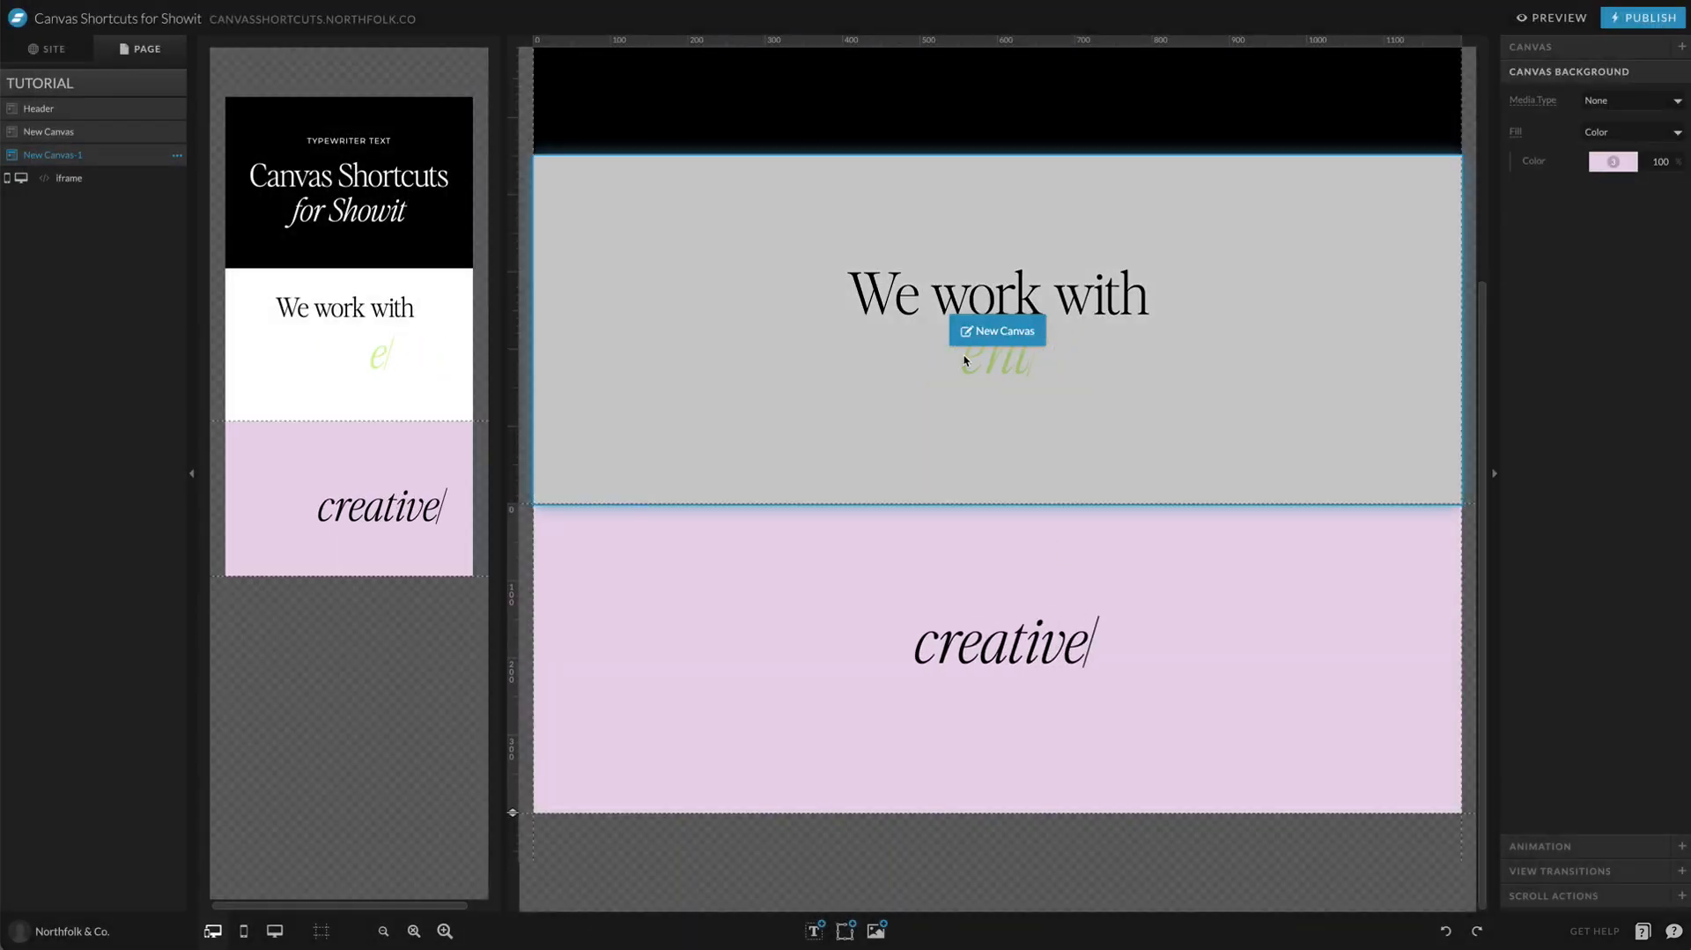
Step: Open the code of the typewriter embed in the light purple canvas and set its container.style.font size to 180px
click(1065, 647)
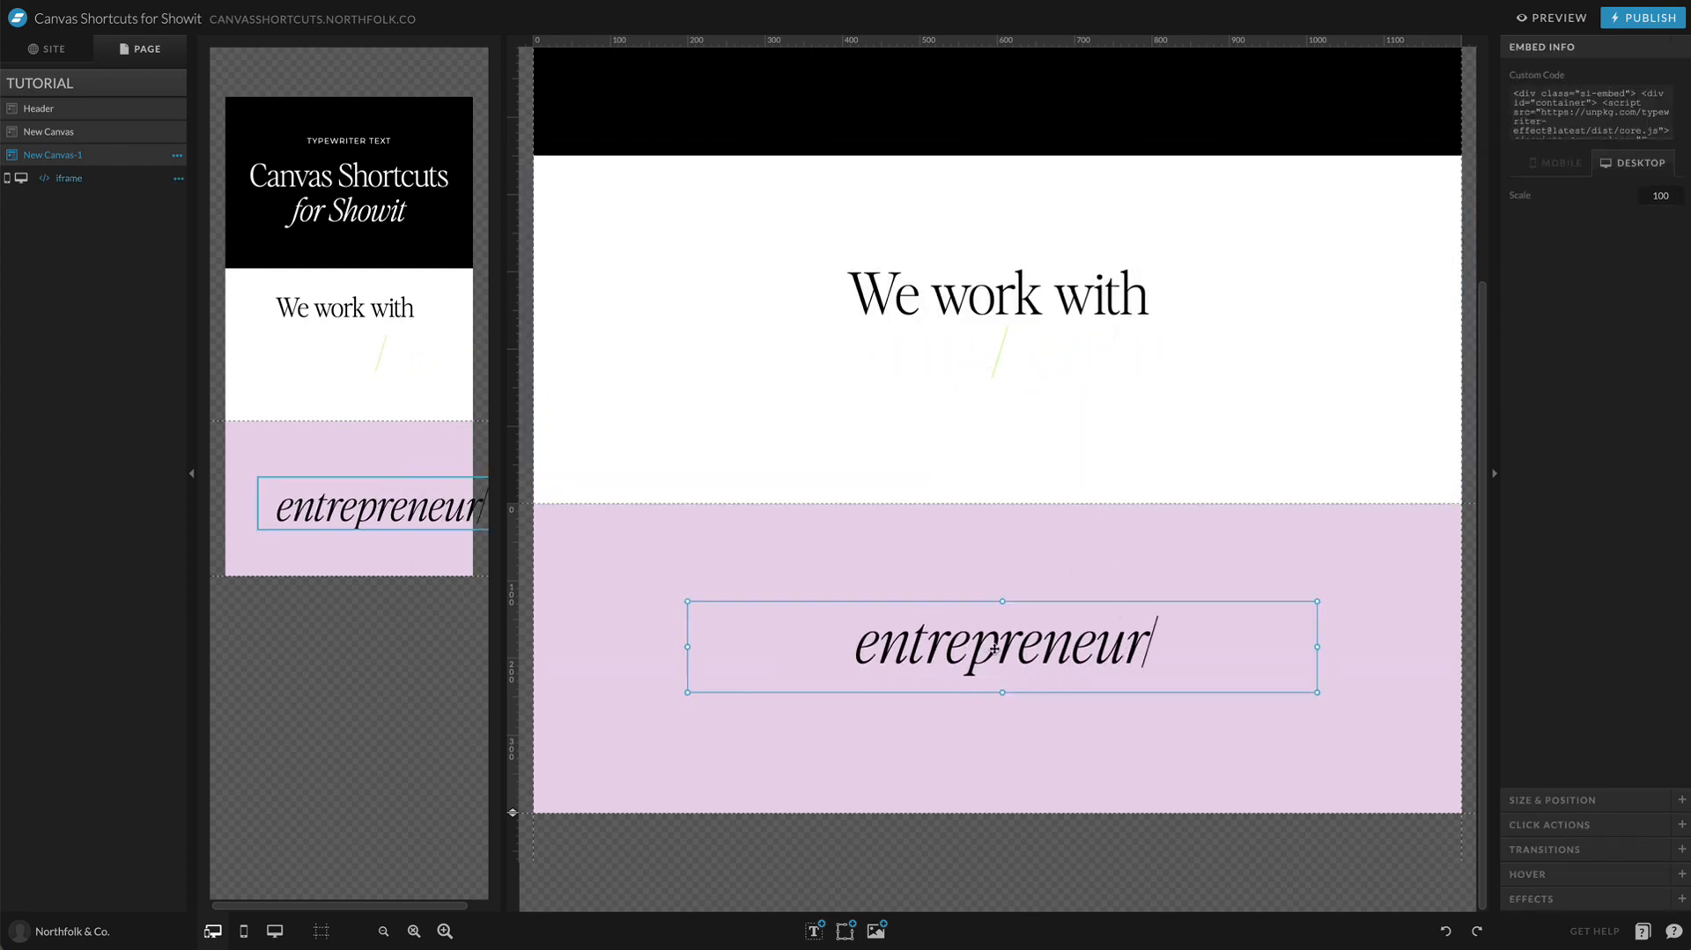
click(1591, 114)
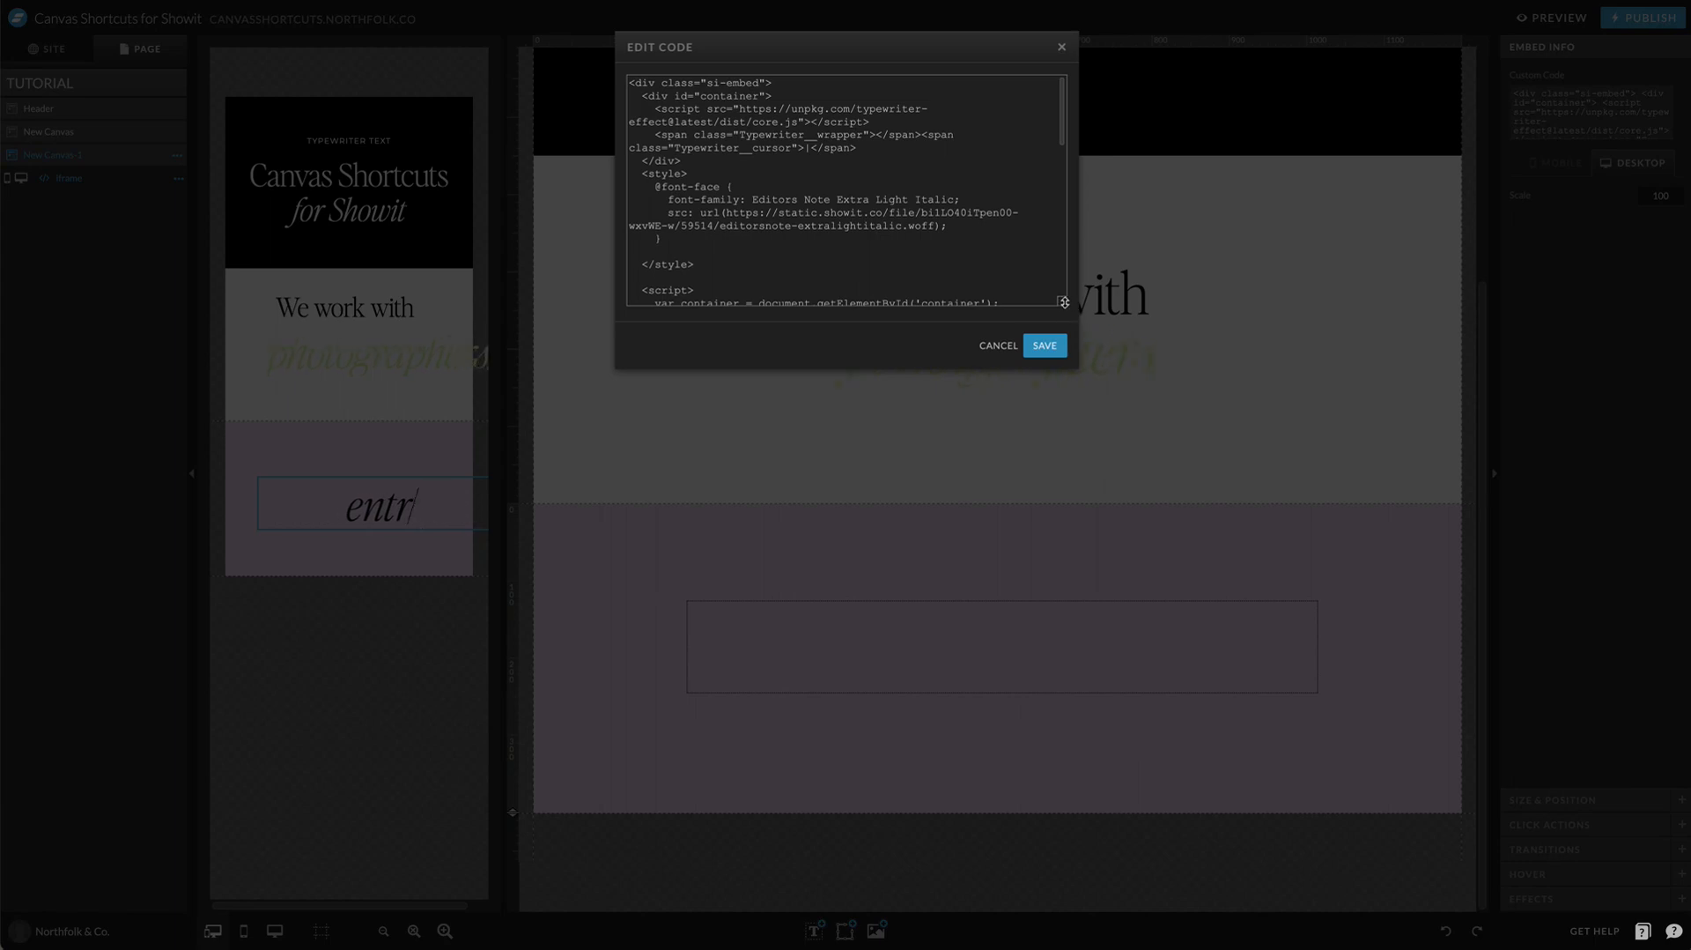
drag(1062, 300, 1061, 741)
scroll(834, 388, down, 2)
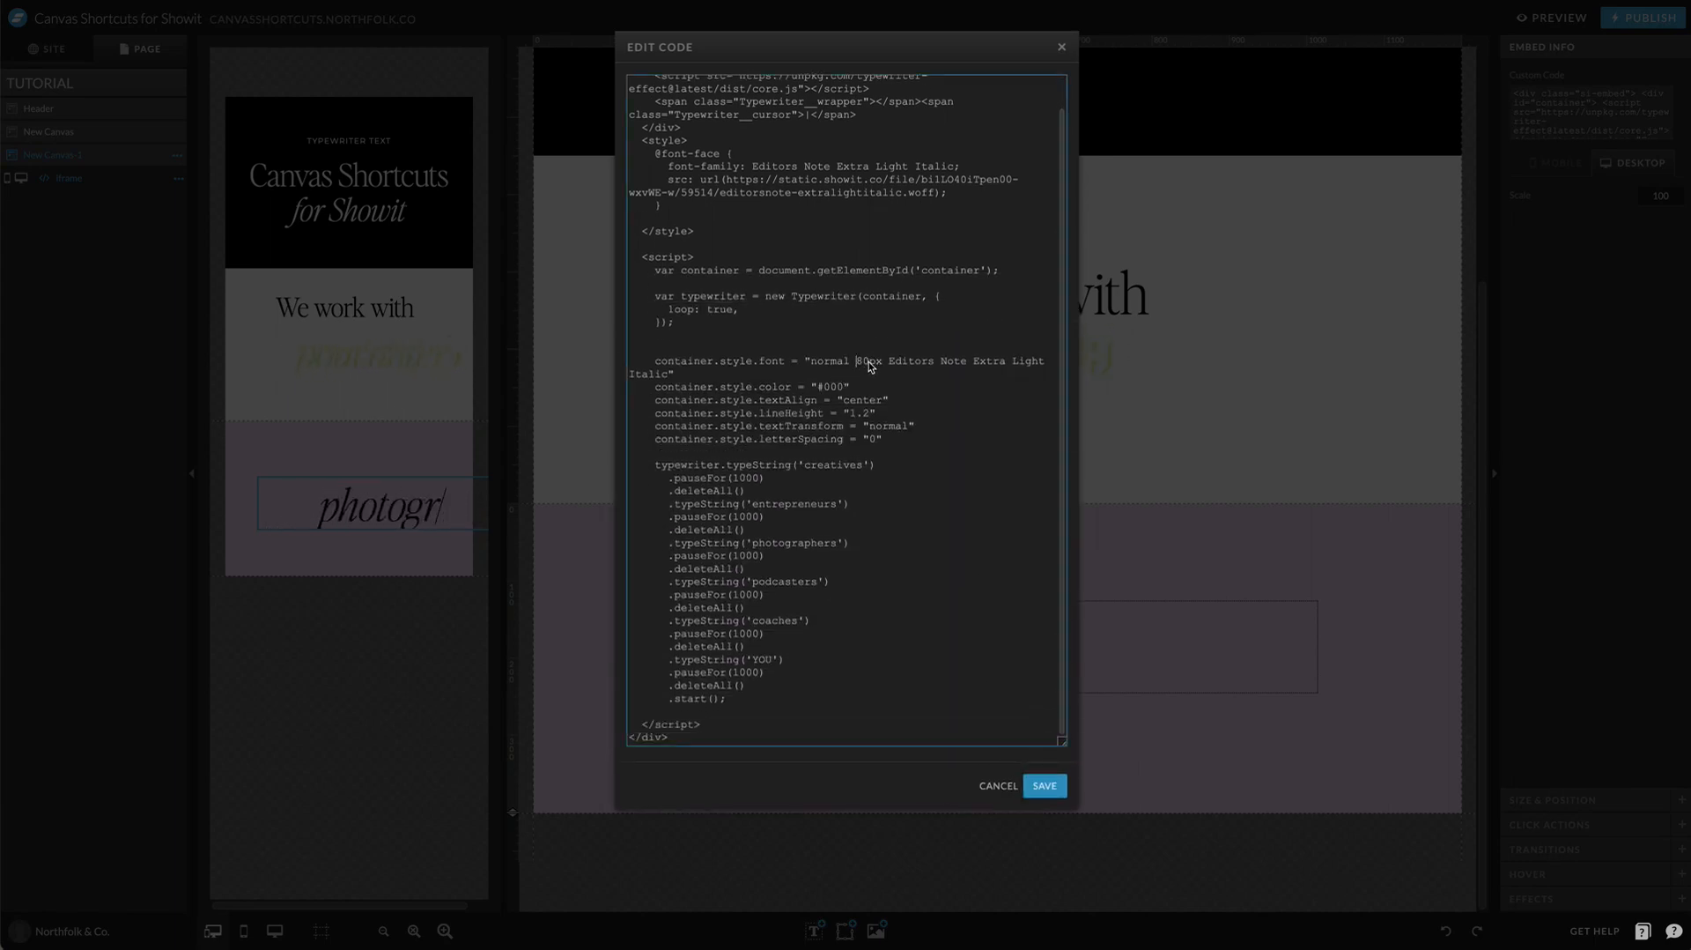
click(862, 362)
text(1)
scroll(885, 418, up, 2)
scroll(833, 546, down, 2)
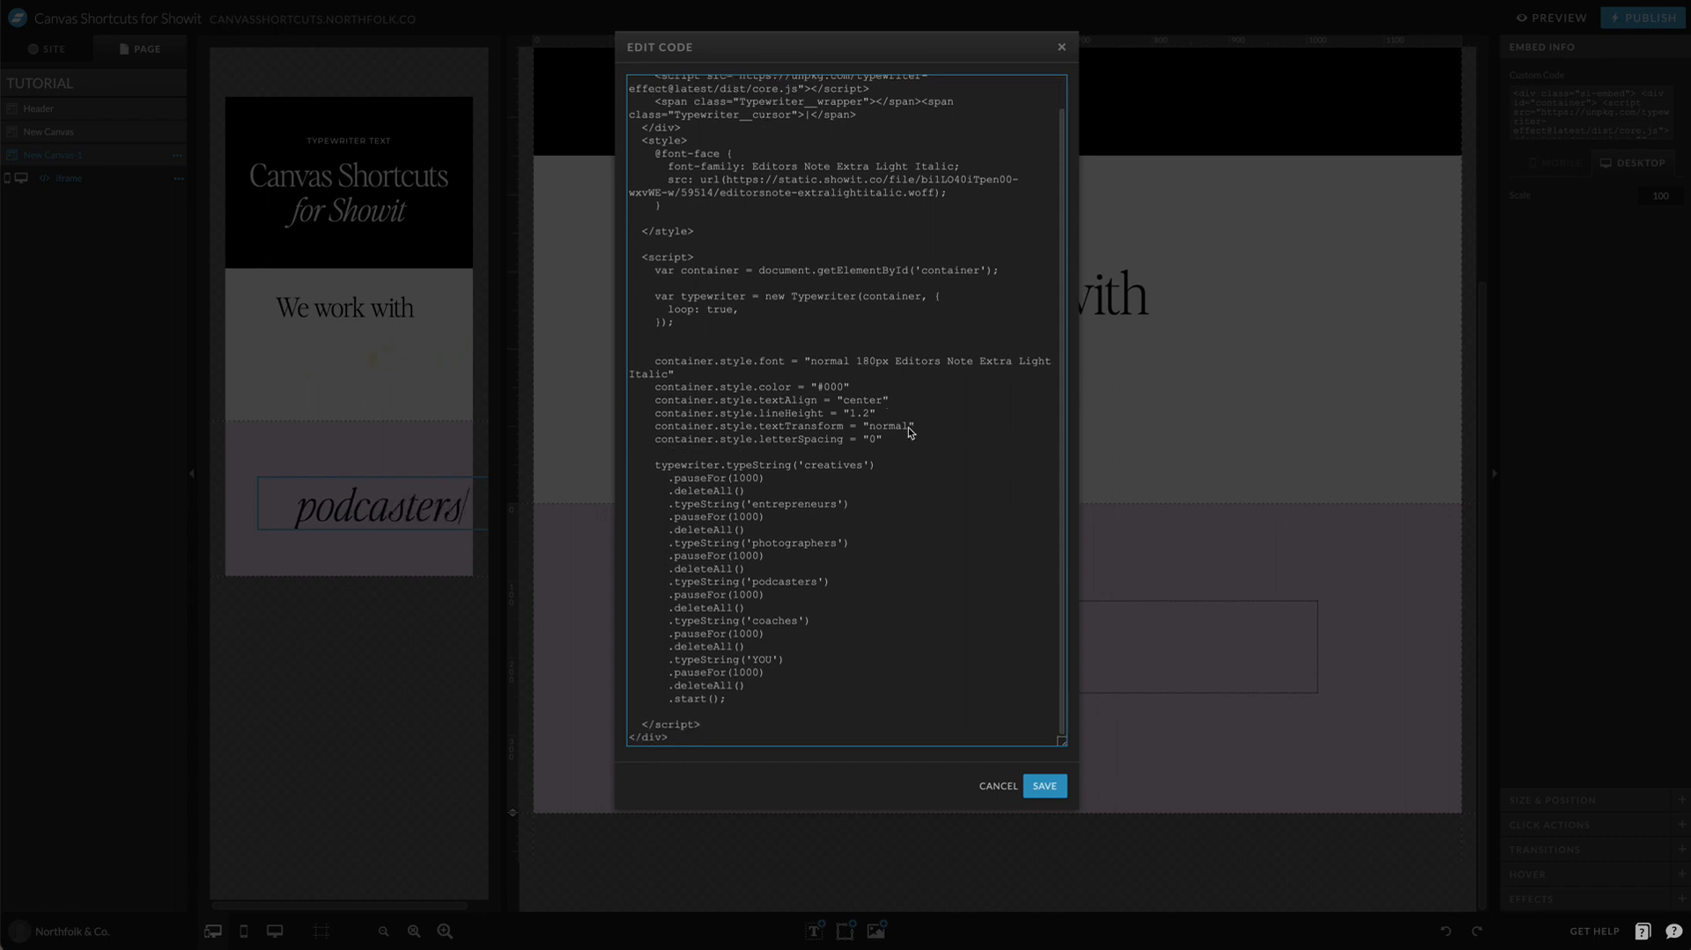
Step: Find every occurrence of "container" in the embed code
scroll(802, 403, up, 2)
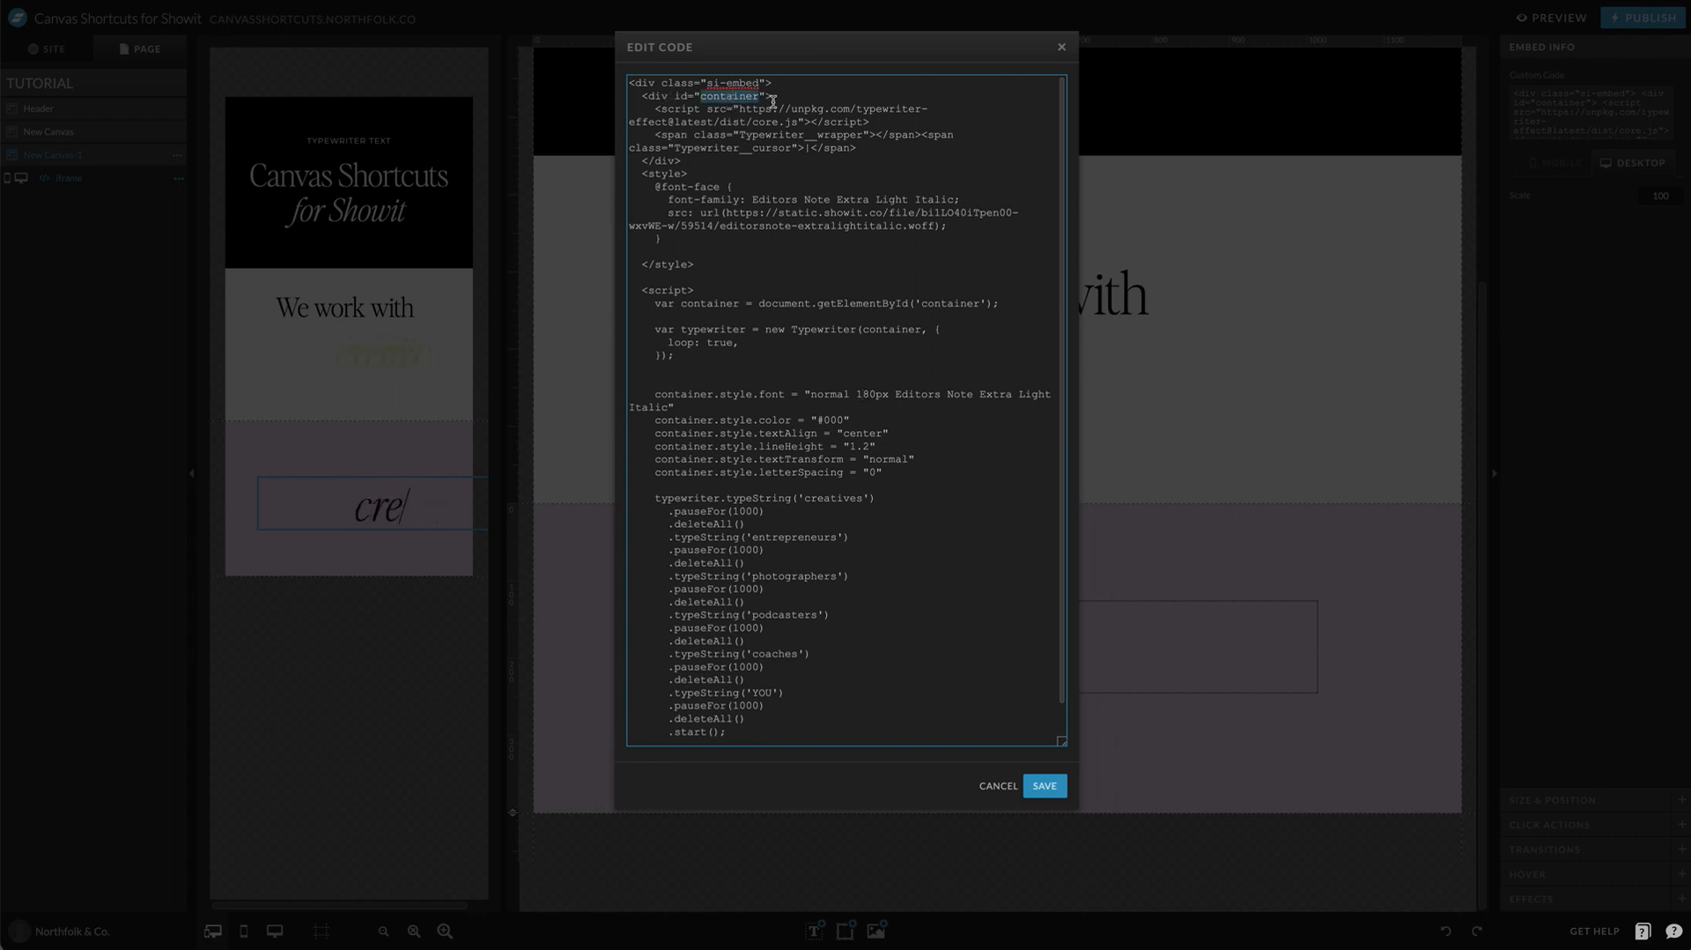
key(ctrl+f)
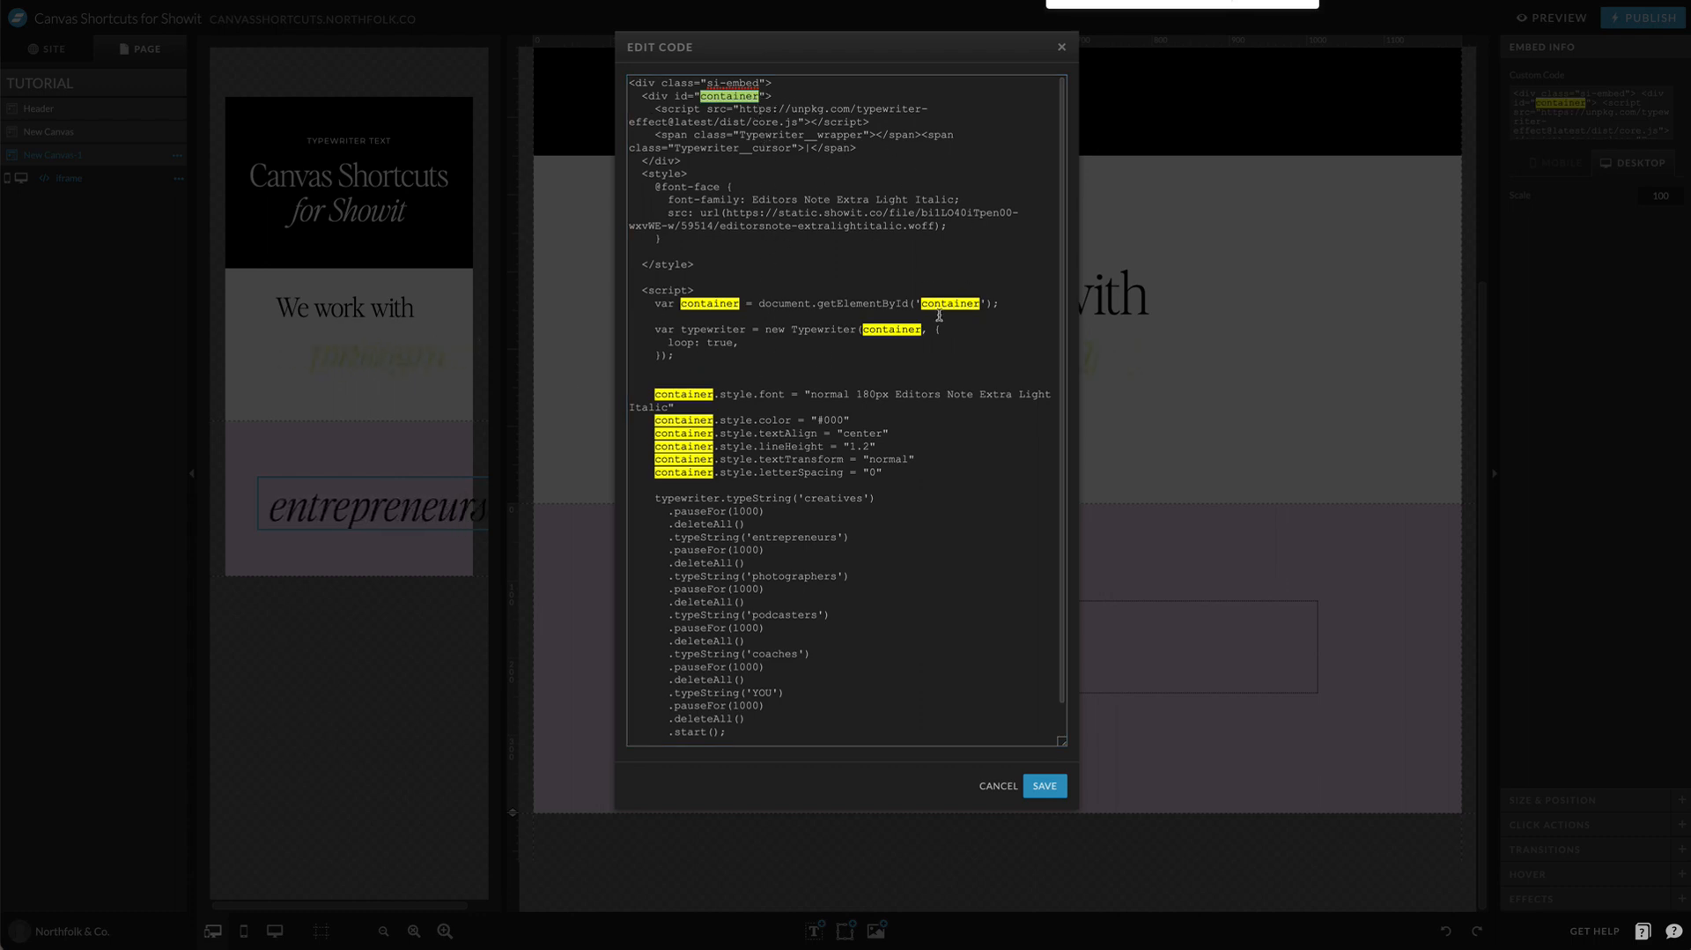
scroll(793, 491, down, 2)
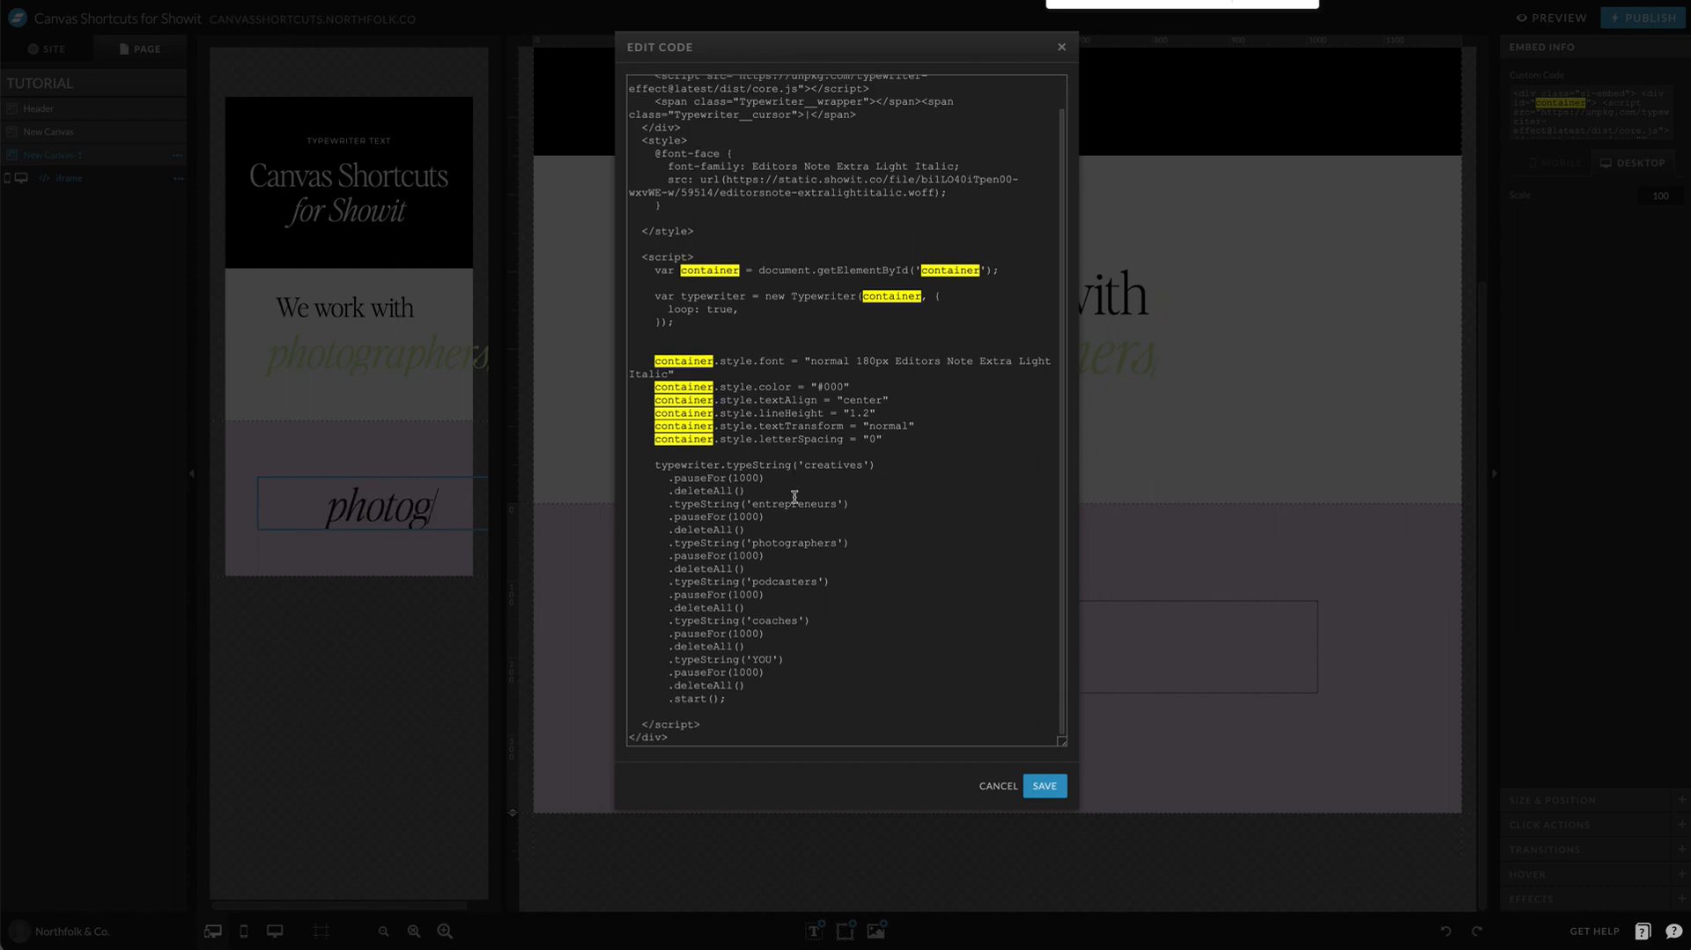
scroll(744, 388, up, 2)
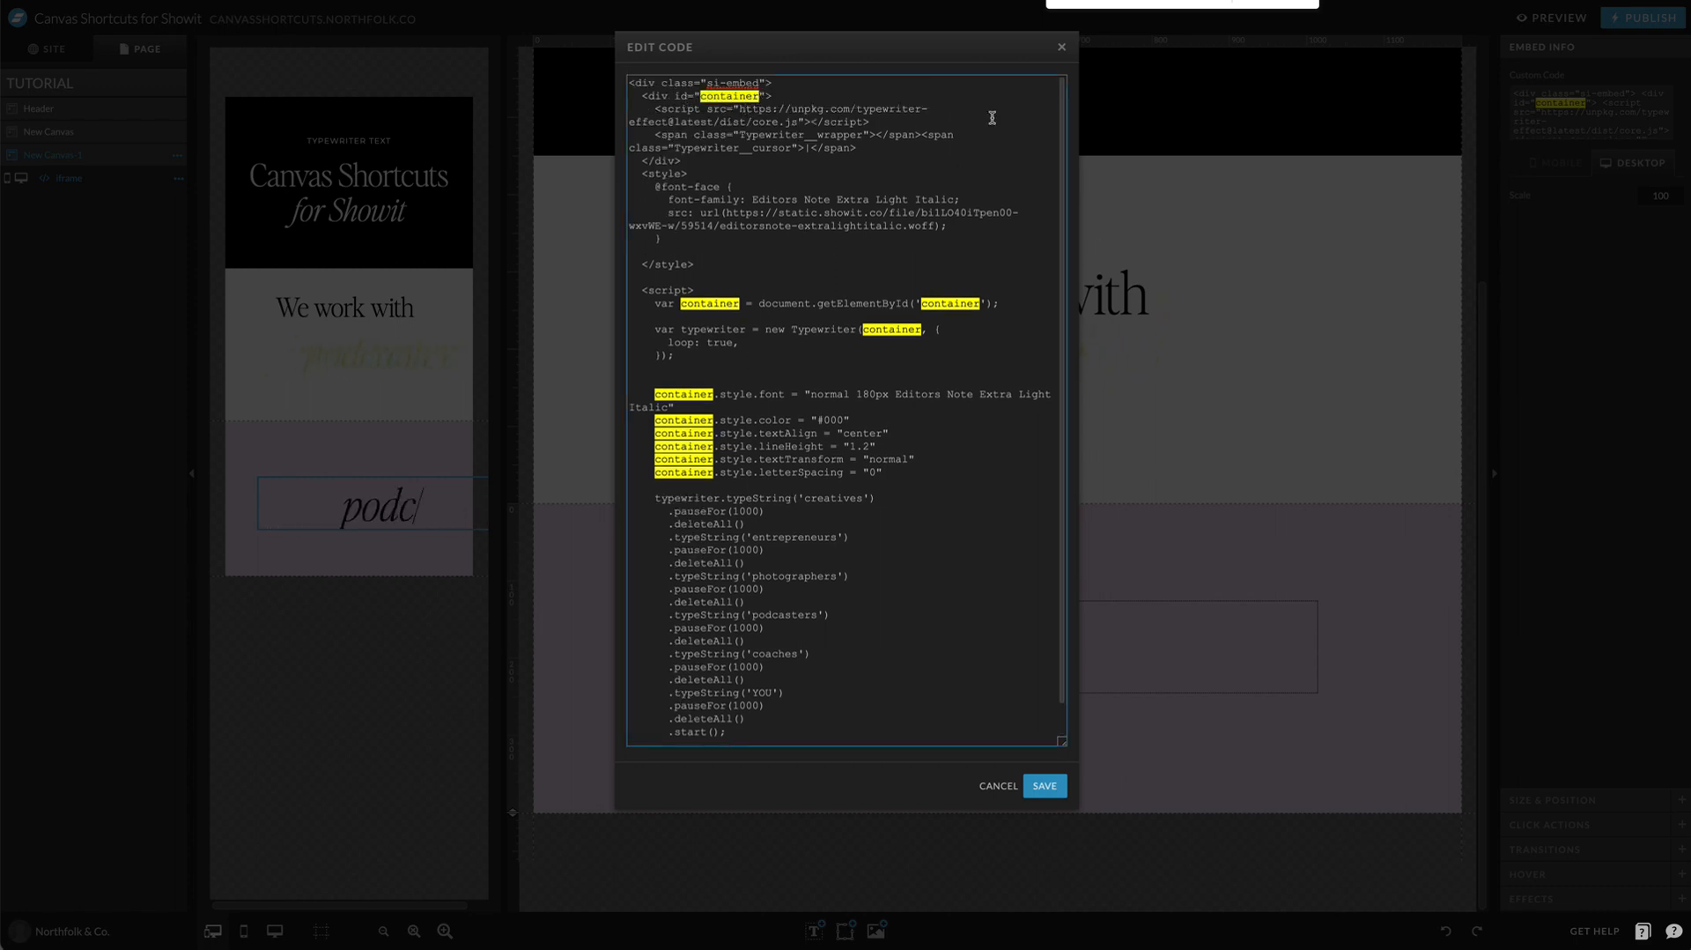
Step: Rename container to container2 in the div id, the variable declaration, getElementById, the Typewriter call, and the font and color style lines
double_click(740, 99)
key(super+c)
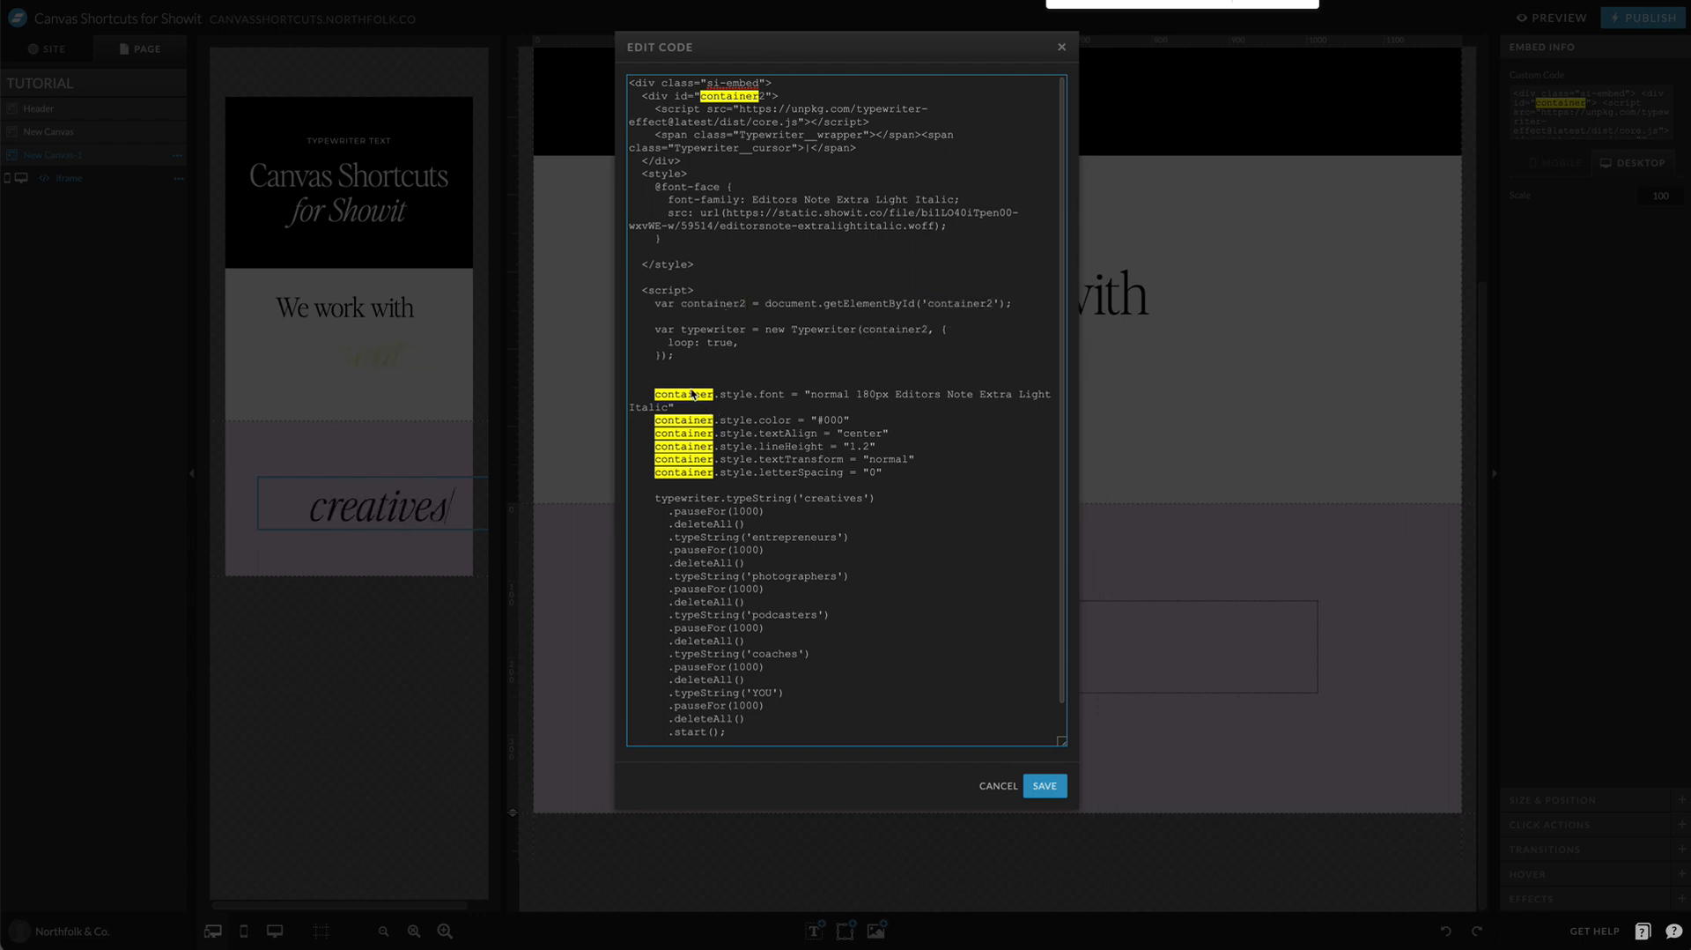
key(Right)
text(2)
key(super+v)
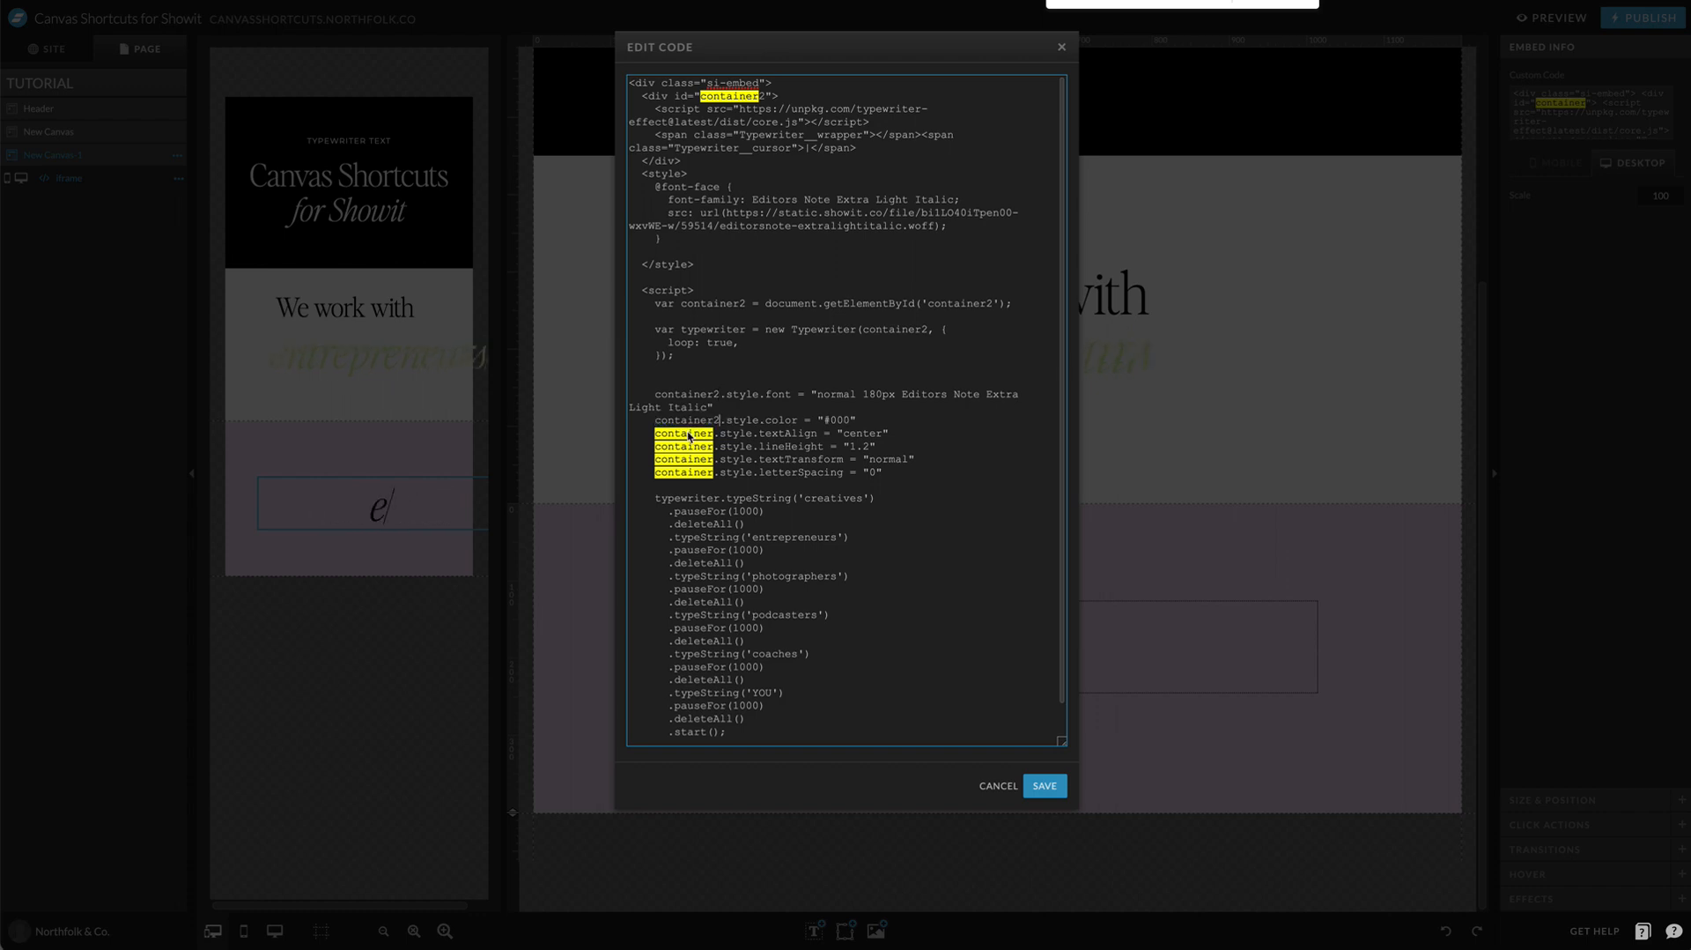
Step: Rename container to container2 in the textAlign, lineHeight, textTransform and letterSpacing lines, and save the code
double_click(689, 437)
key(super+v)
double_click(688, 450)
key(super+v)
double_click(685, 459)
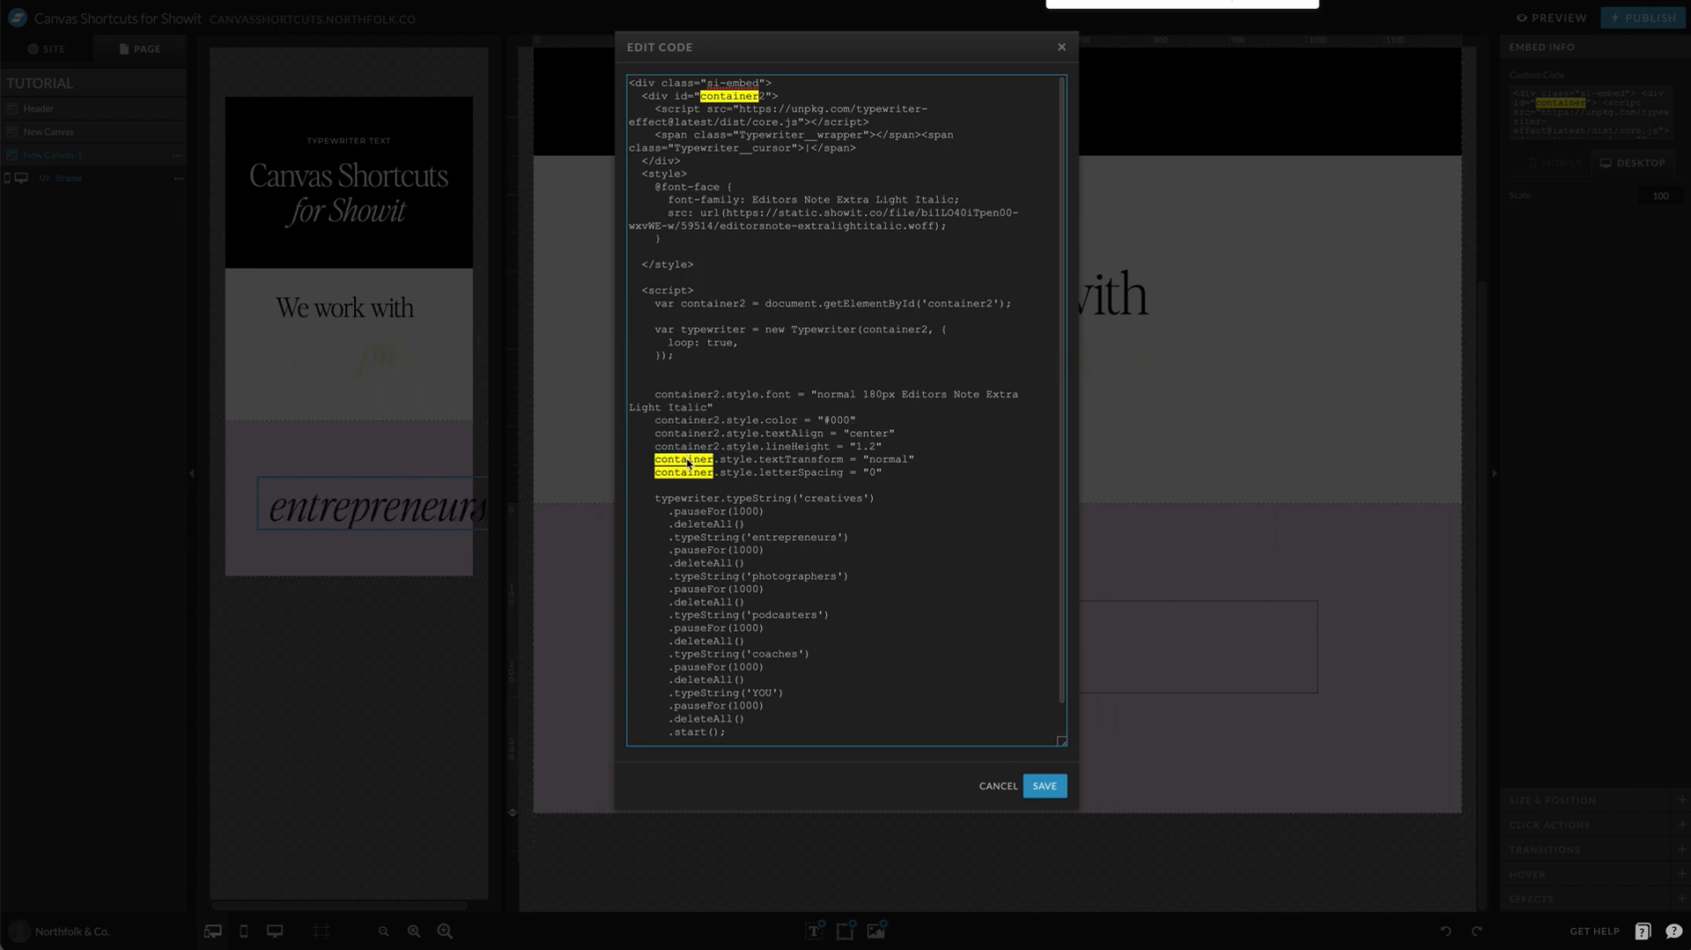
key(super+v)
key(super+v)
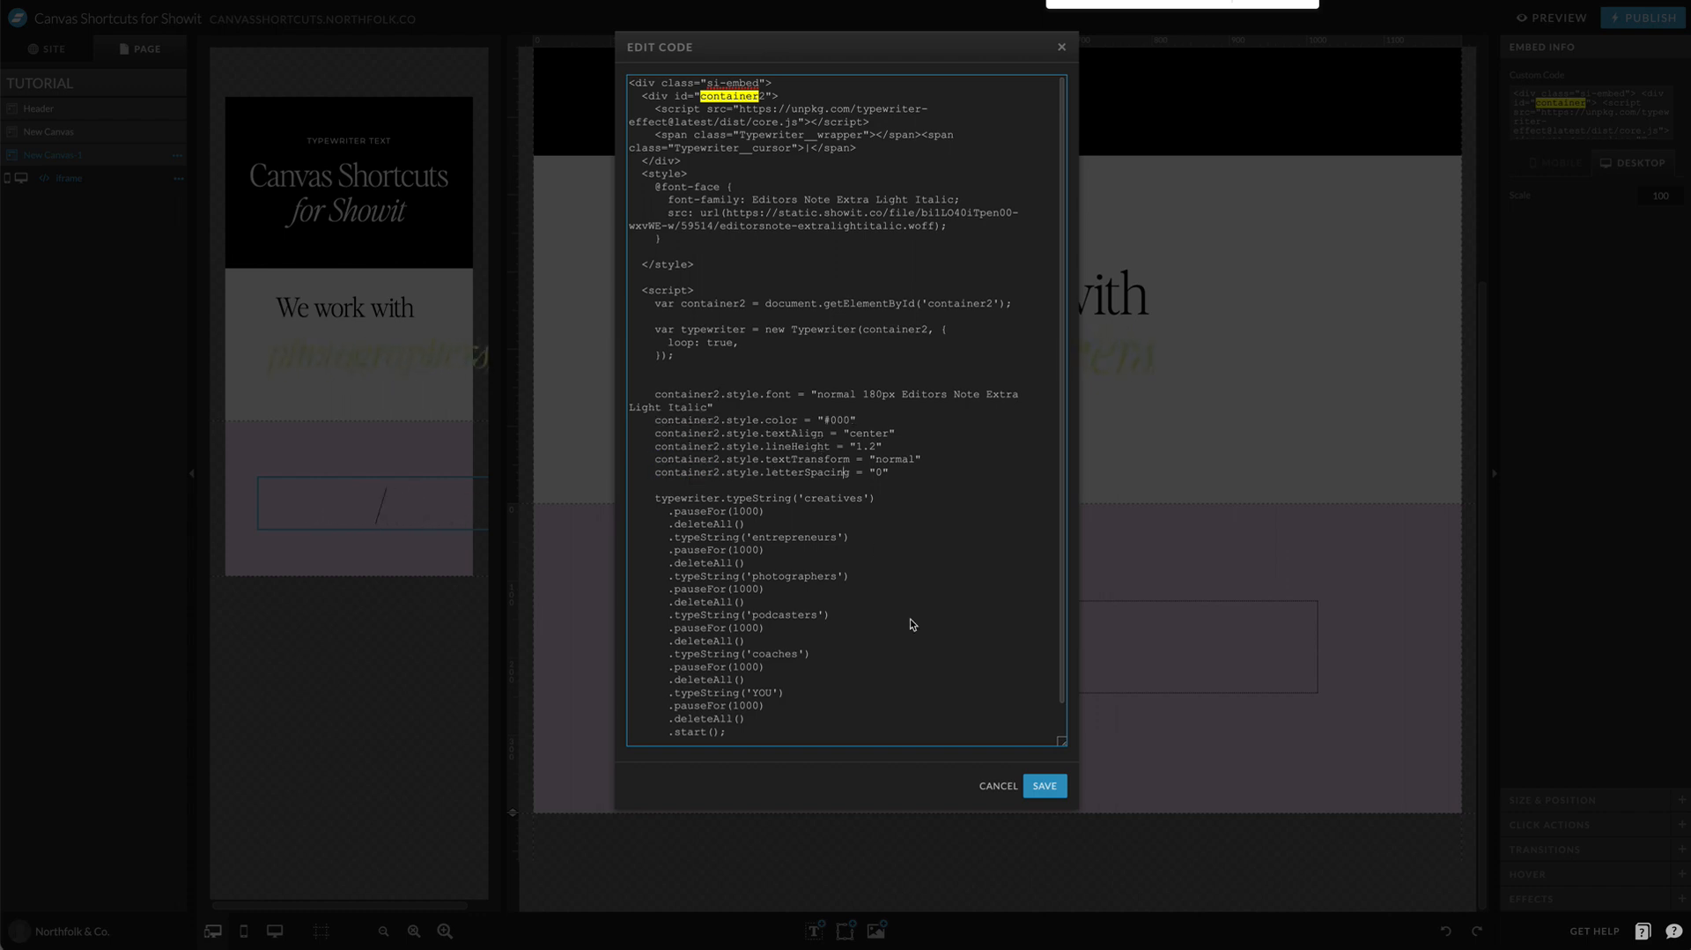
click(1044, 784)
click(1049, 743)
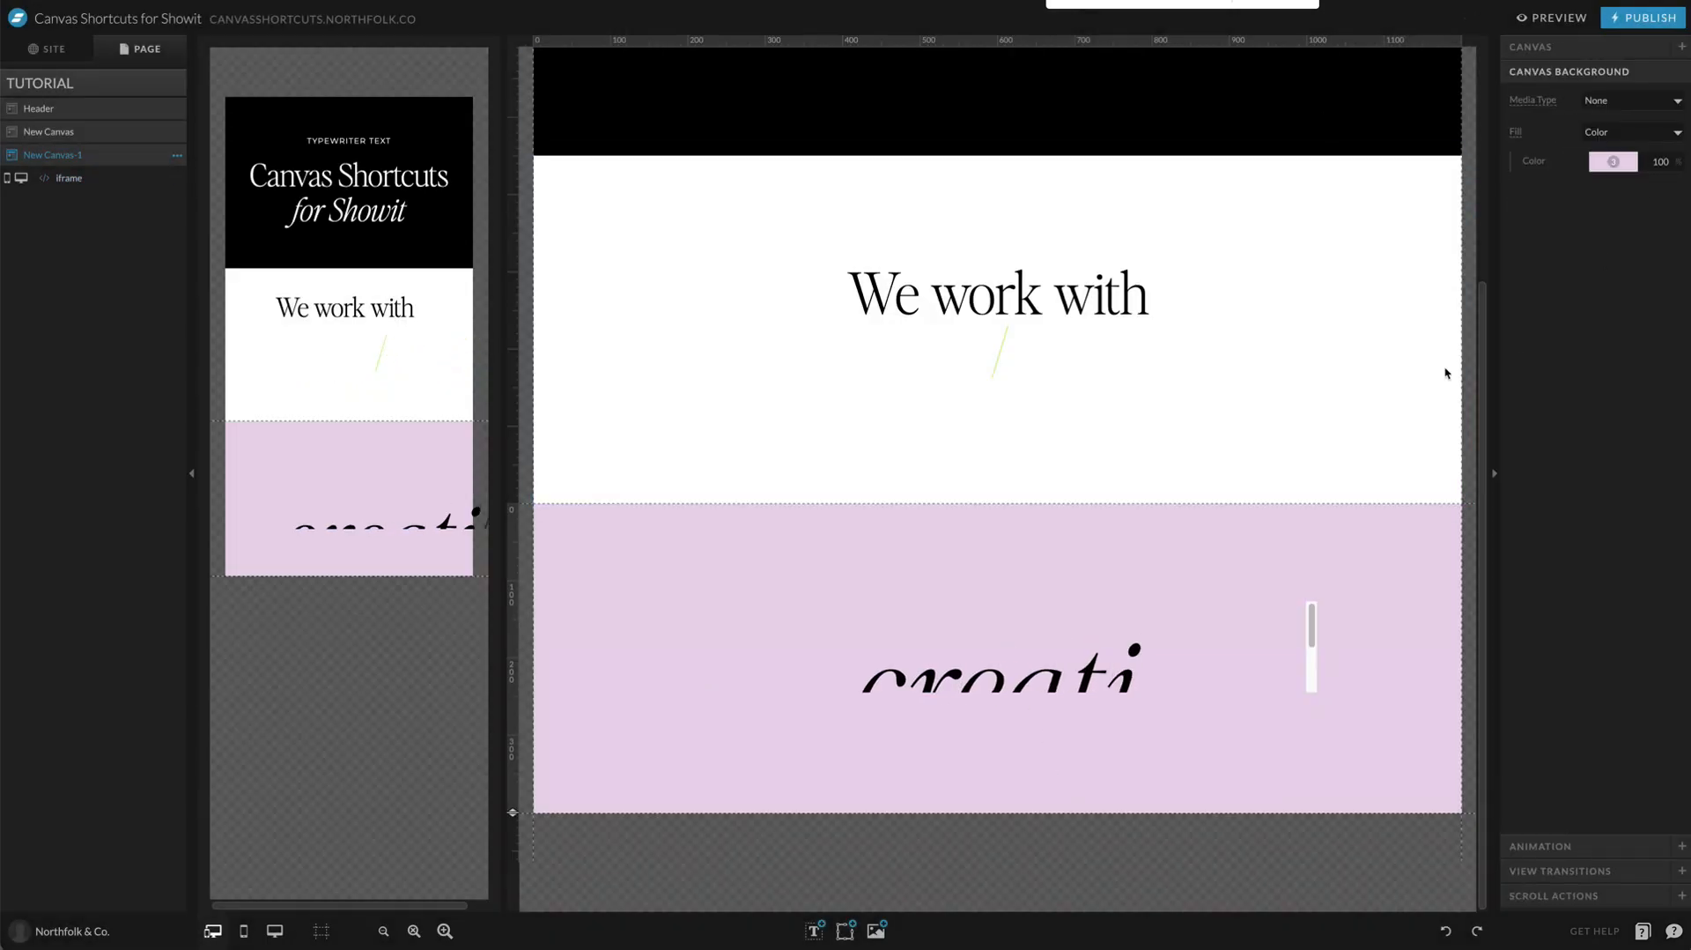
Step: Preview the TUTORIAL page down to the light purple canvas to compare the two typewriter texts
click(1574, 19)
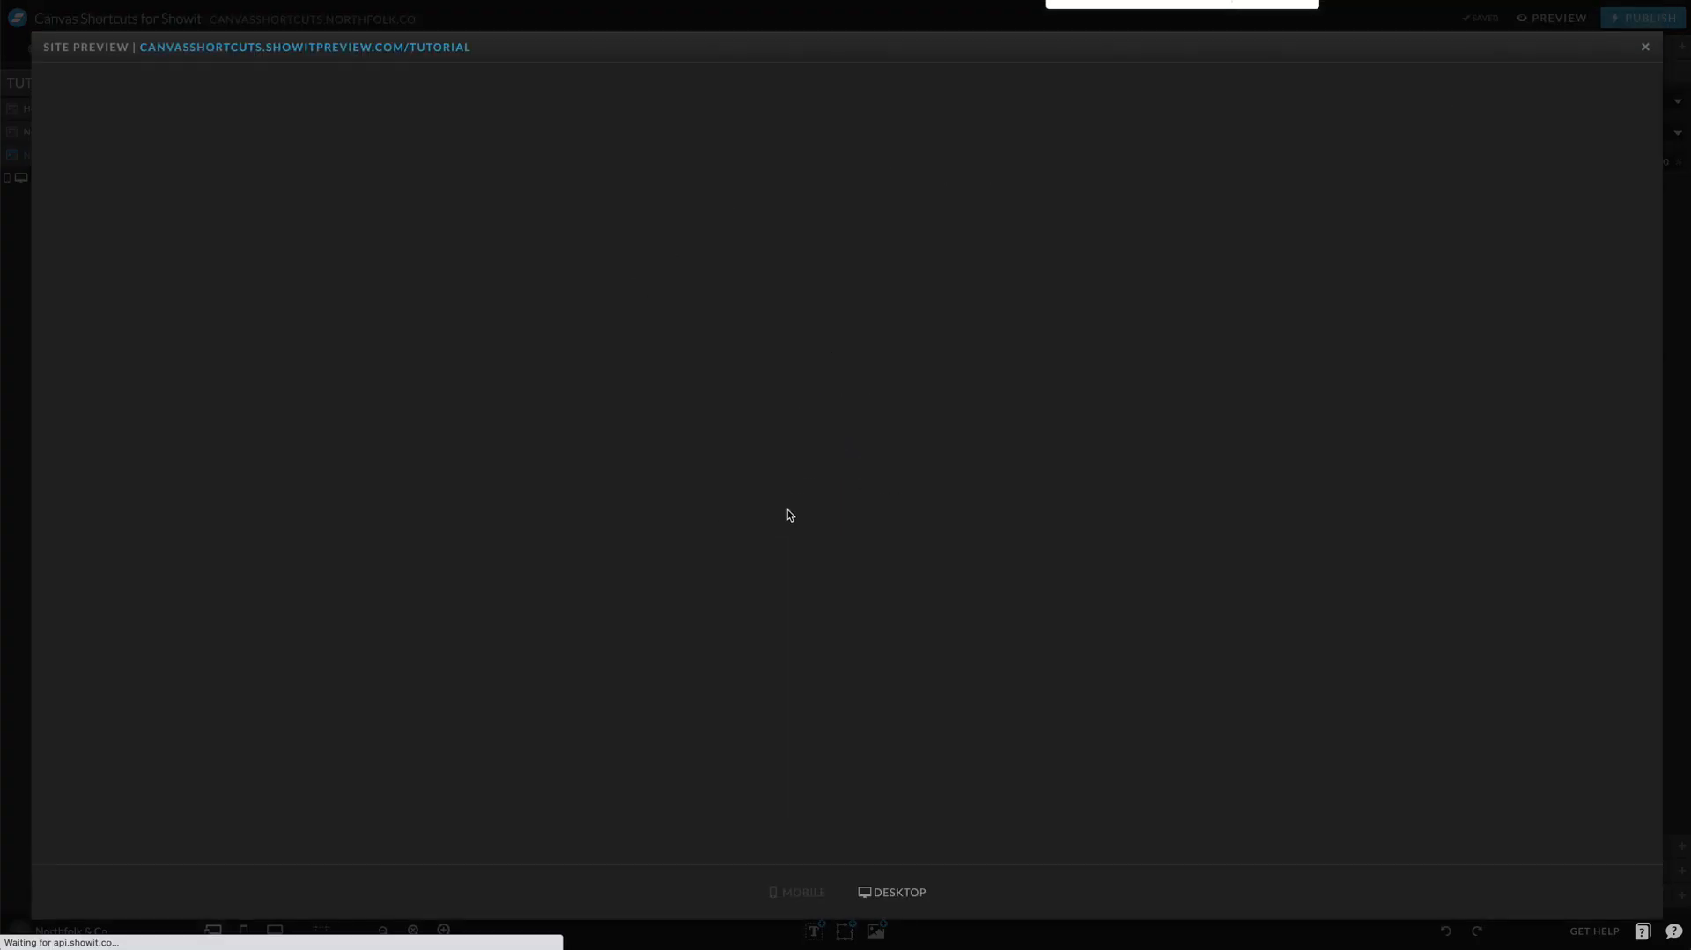
scroll(1131, 505, down, 3)
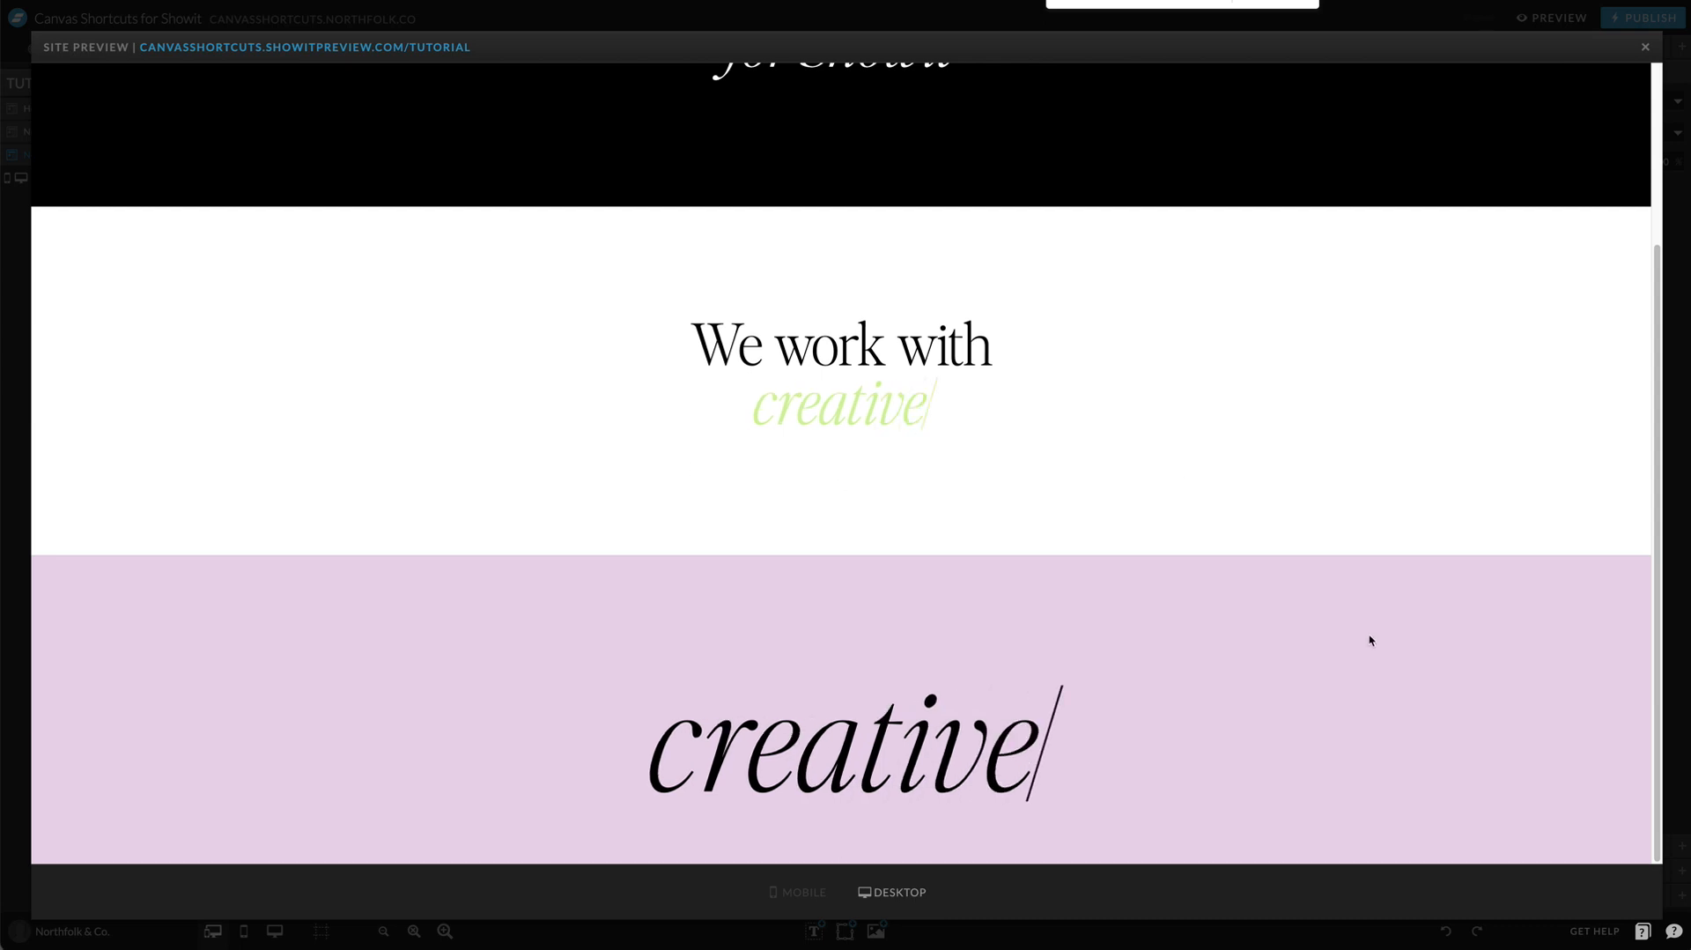